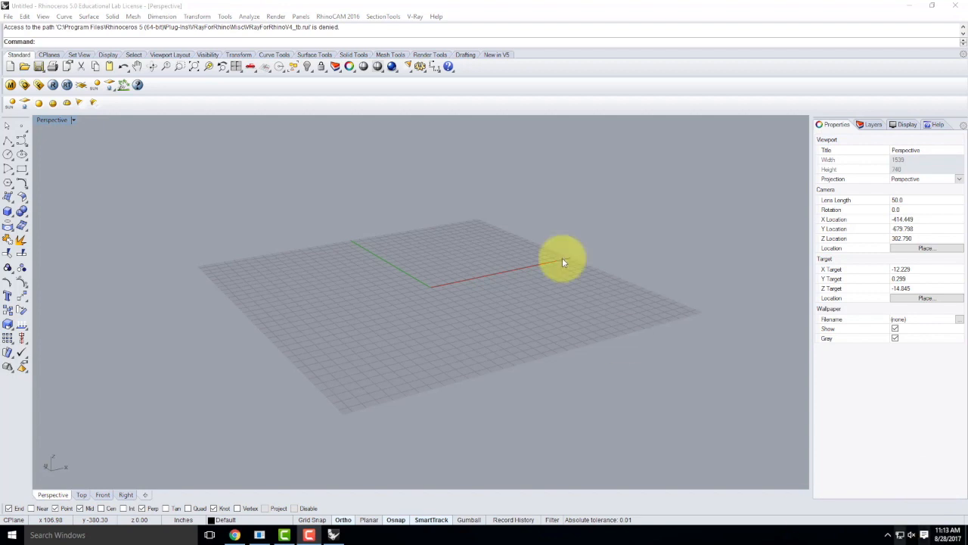
Step: Maximize the Top viewport and zoom in on the grid origin
{"action": "double_click", "coordinate": [54, 119]}
{"action": "double_click", "coordinate": [43, 121]}
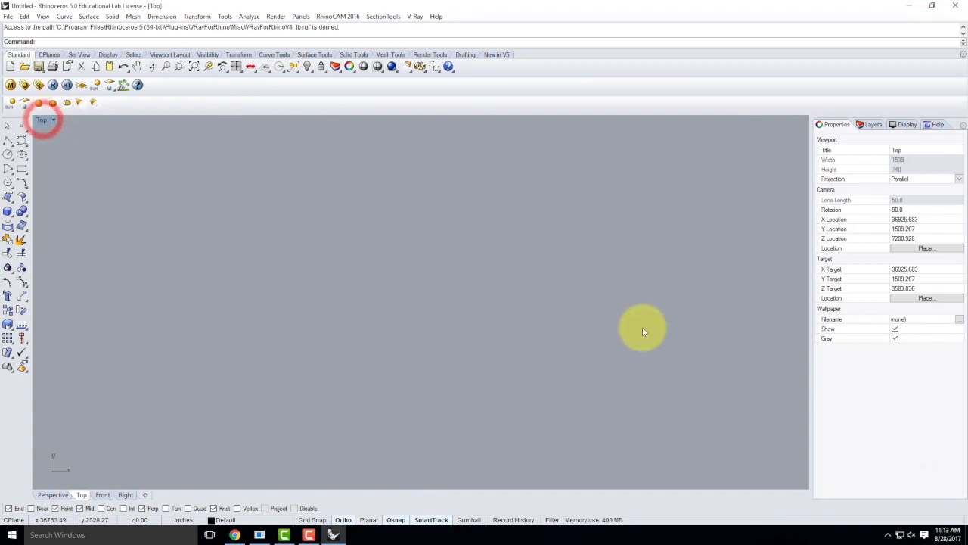
{"action": "scroll", "coordinate": [473, 361], "scroll_direction": "down", "scroll_amount": 20}
{"action": "scroll", "coordinate": [442, 361], "scroll_direction": "down", "scroll_amount": 5}
{"action": "scroll", "coordinate": [444, 366], "scroll_direction": "up", "scroll_amount": 14}
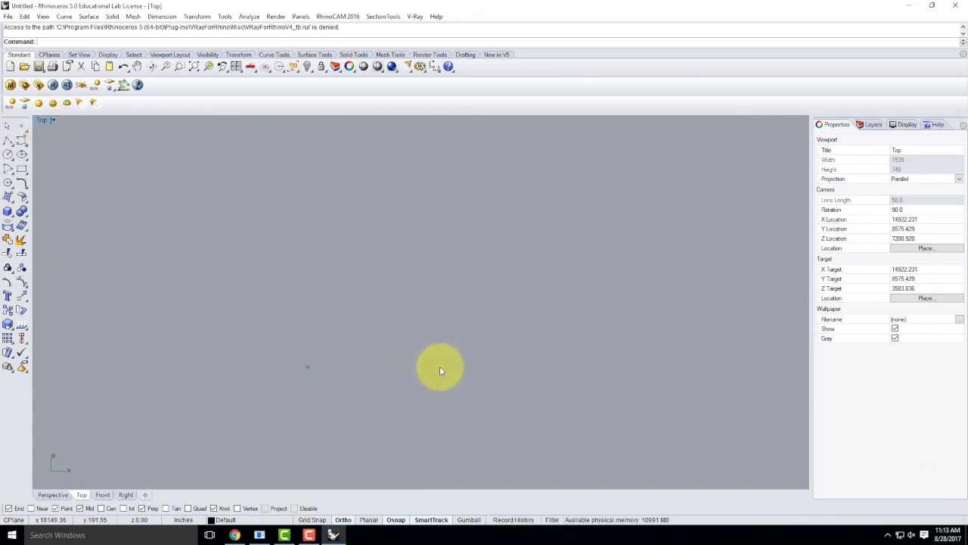
{"action": "scroll", "coordinate": [233, 366], "scroll_direction": "up", "scroll_amount": 10}
{"action": "scroll", "coordinate": [249, 370], "scroll_direction": "up", "scroll_amount": 10}
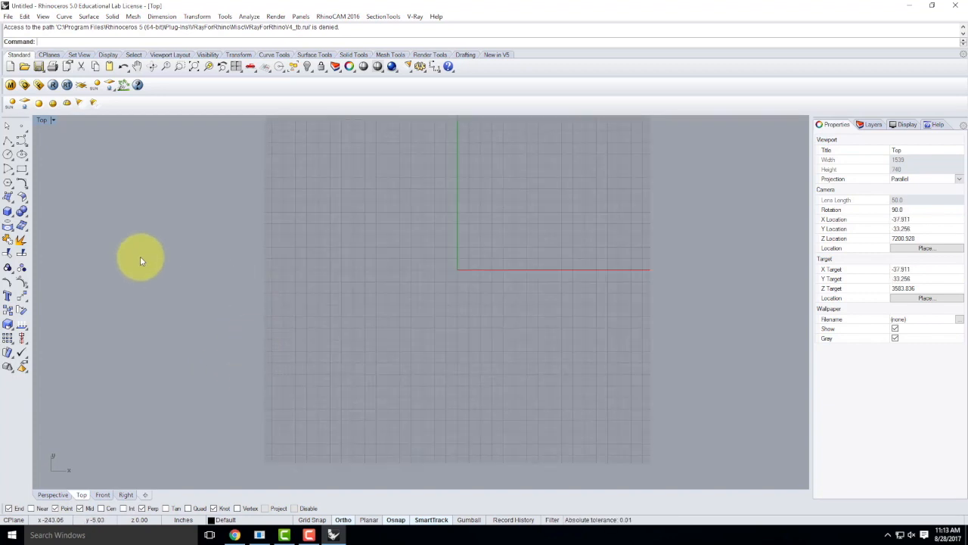
Step: In Chrome, bring up the course page and open the Fall 2017 exercises list
{"action": "left_click", "coordinate": [233, 534]}
{"action": "scroll", "coordinate": [452, 303], "scroll_direction": "down", "scroll_amount": 3}
{"action": "scroll", "coordinate": [451, 303], "scroll_direction": "down", "scroll_amount": 10}
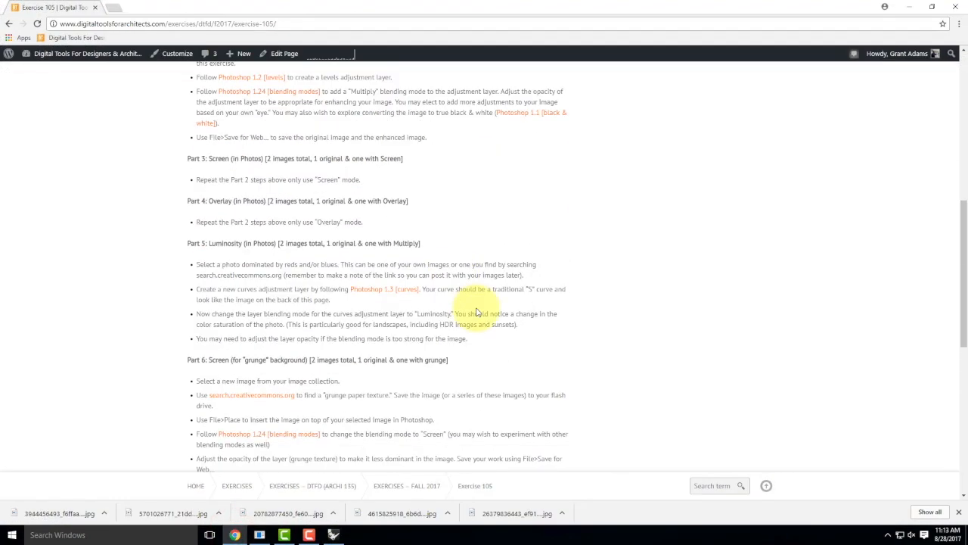
{"action": "scroll", "coordinate": [477, 314], "scroll_direction": "up", "scroll_amount": 10}
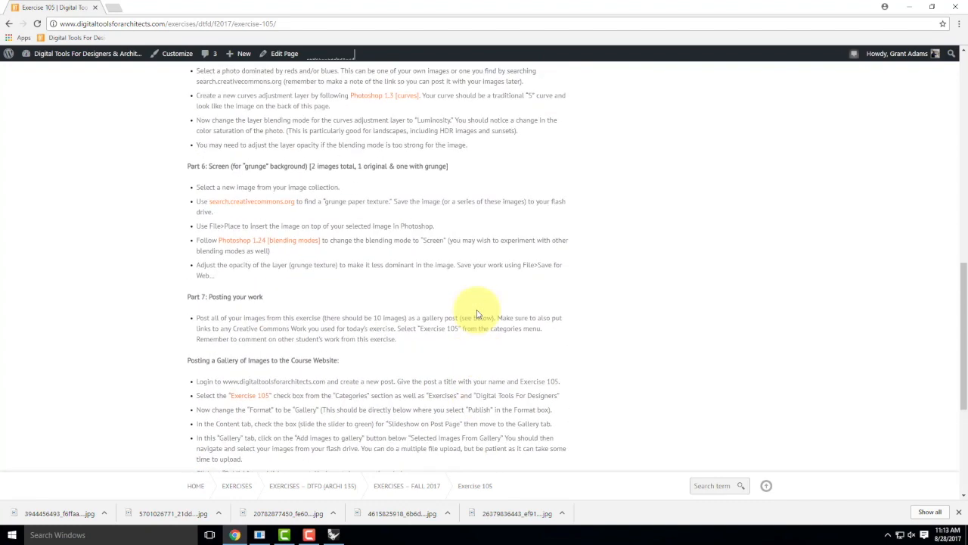
{"action": "scroll", "coordinate": [477, 314], "scroll_direction": "up", "scroll_amount": 10}
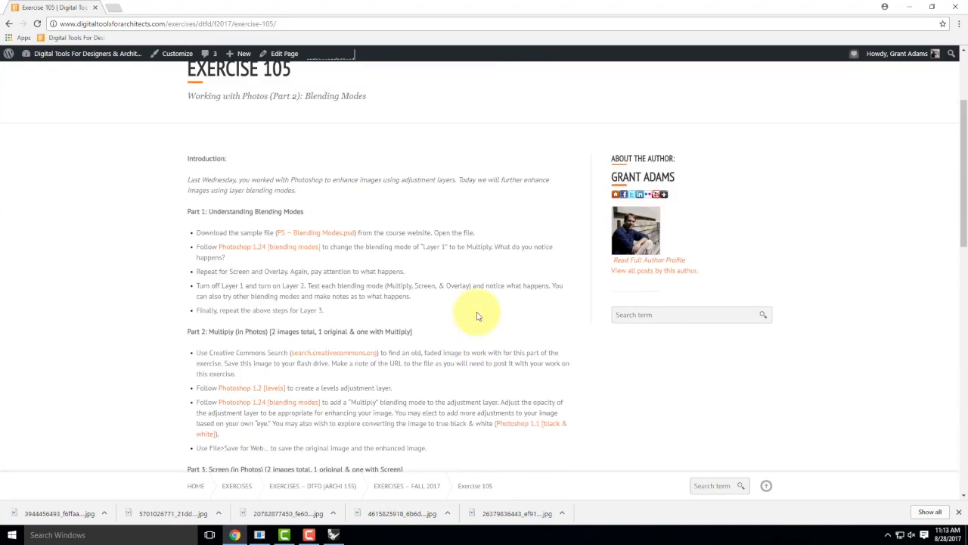
{"action": "mouse_move", "coordinate": [525, 168]}
{"action": "mouse_move", "coordinate": [567, 201]}
{"action": "left_click", "coordinate": [492, 206]}
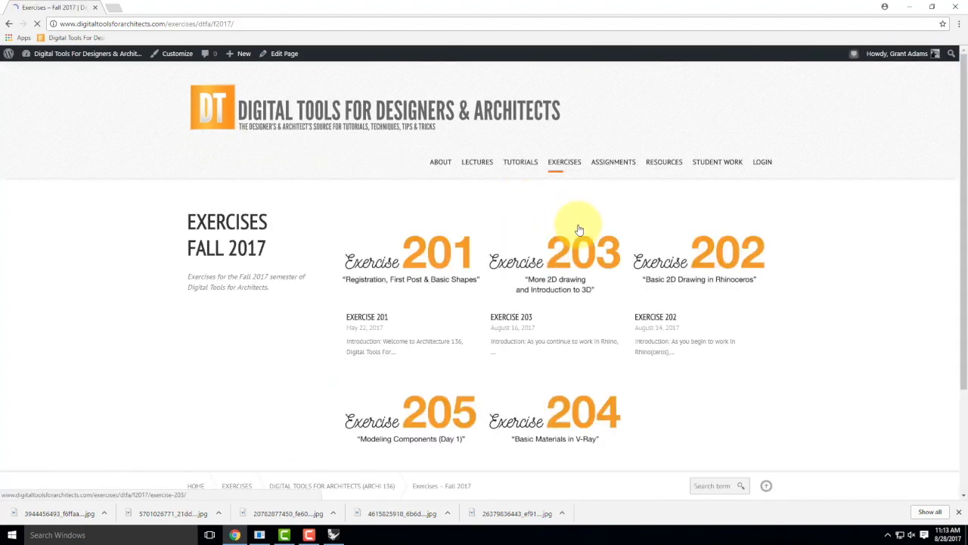
Step: Open Exercise 205's bridge cross-section drawing full size, then minimize Chrome
{"action": "scroll", "coordinate": [574, 250], "scroll_direction": "down", "scroll_amount": 2}
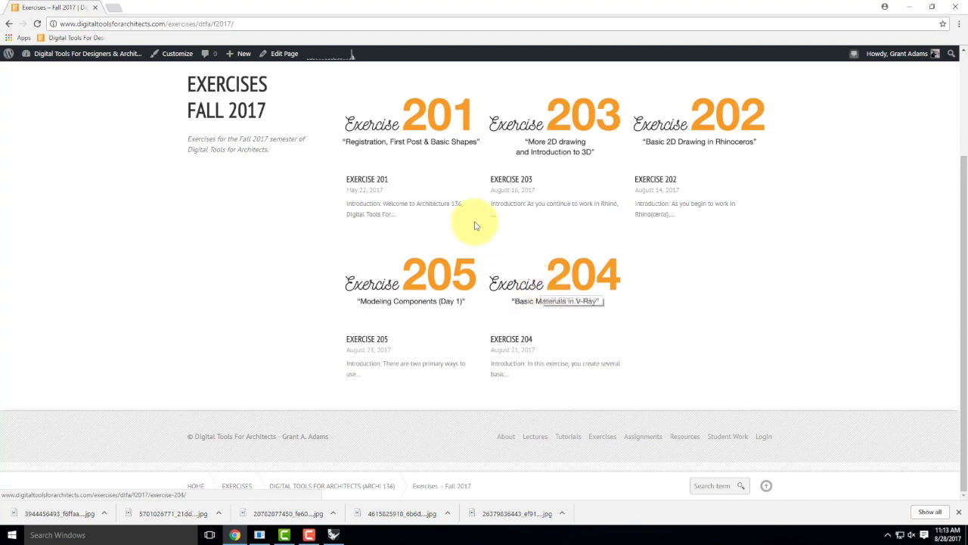
{"action": "left_click", "coordinate": [433, 265]}
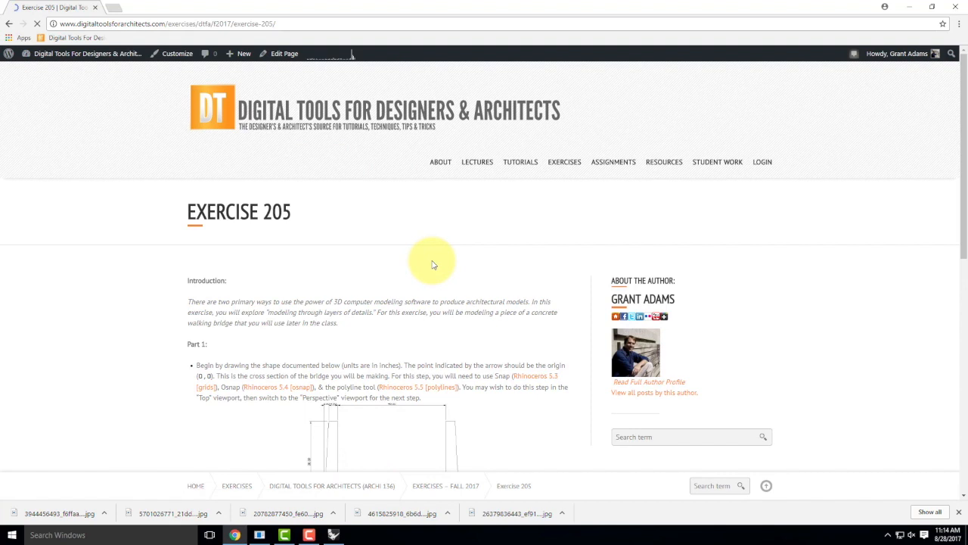
{"action": "scroll", "coordinate": [426, 242], "scroll_direction": "down", "scroll_amount": 2}
{"action": "left_click", "coordinate": [402, 328]}
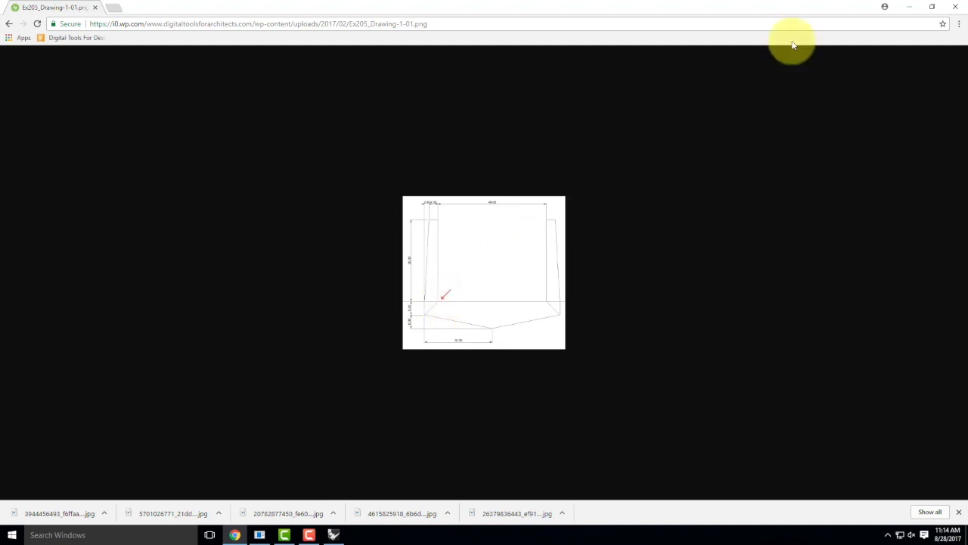
{"action": "left_click", "coordinate": [909, 6]}
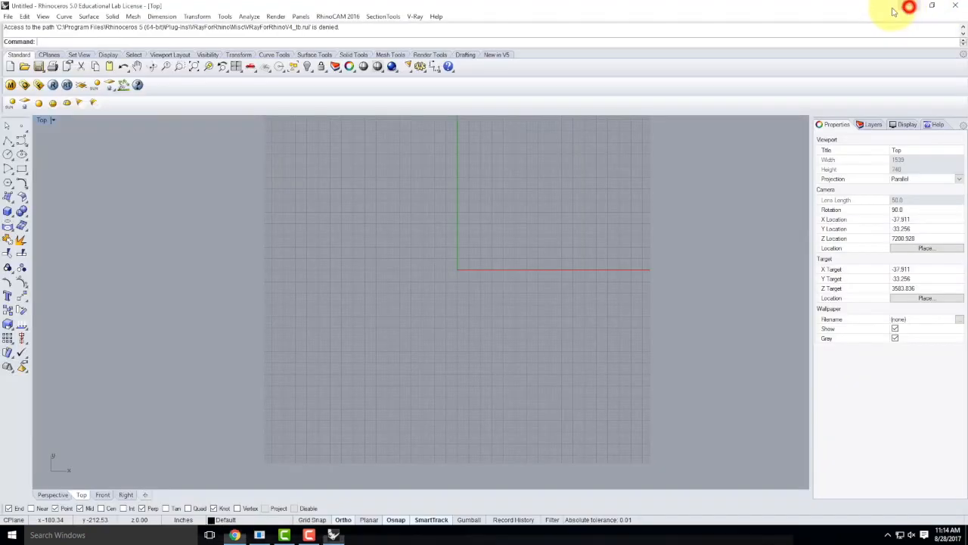
Step: Start a polyline at 0,0 and draw the 36-inch vertical wall
{"action": "left_click", "coordinate": [7, 142]}
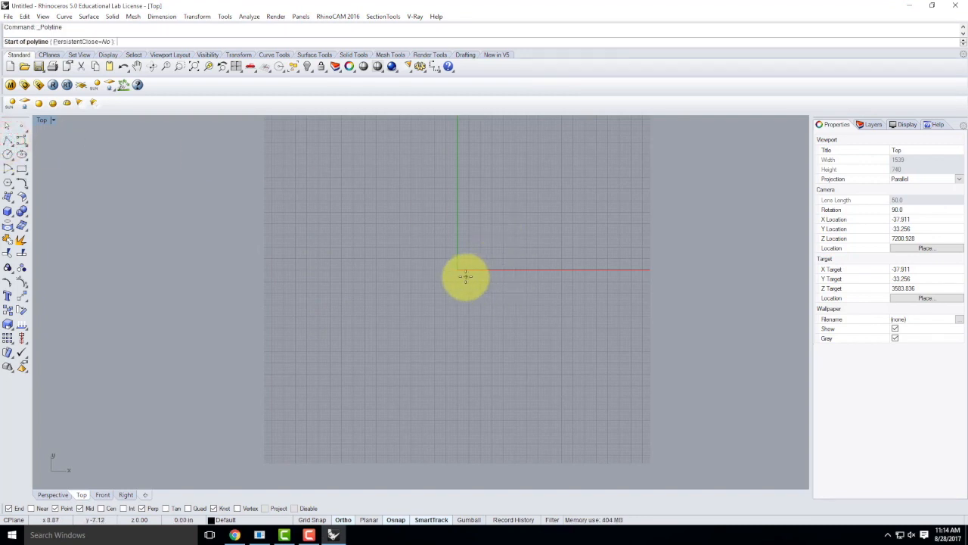
{"action": "type", "text": "0"}
{"action": "key", "text": "BackSpace"}
{"action": "type", "text": "0,0"}
{"action": "key", "text": "Return"}
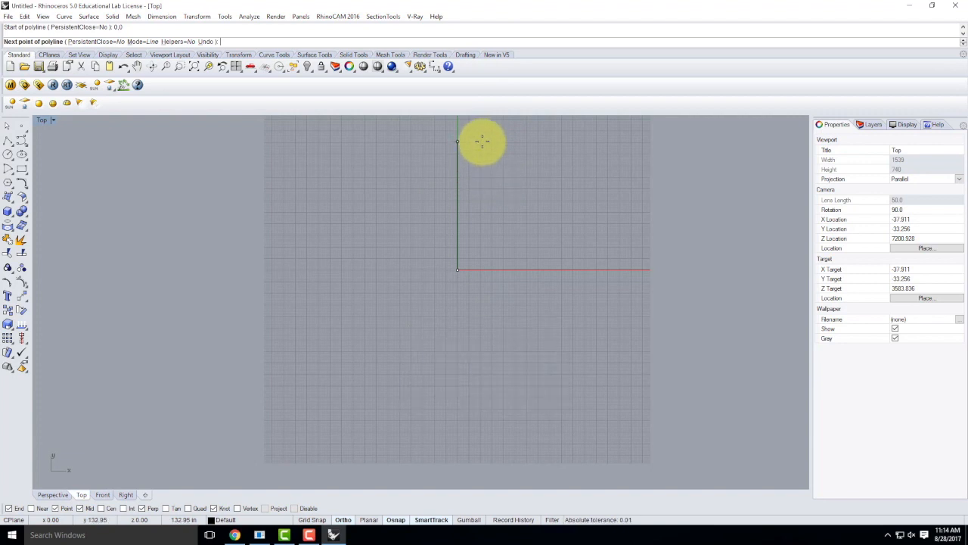
{"action": "type", "text": "36"}
{"action": "key", "text": "Return"}
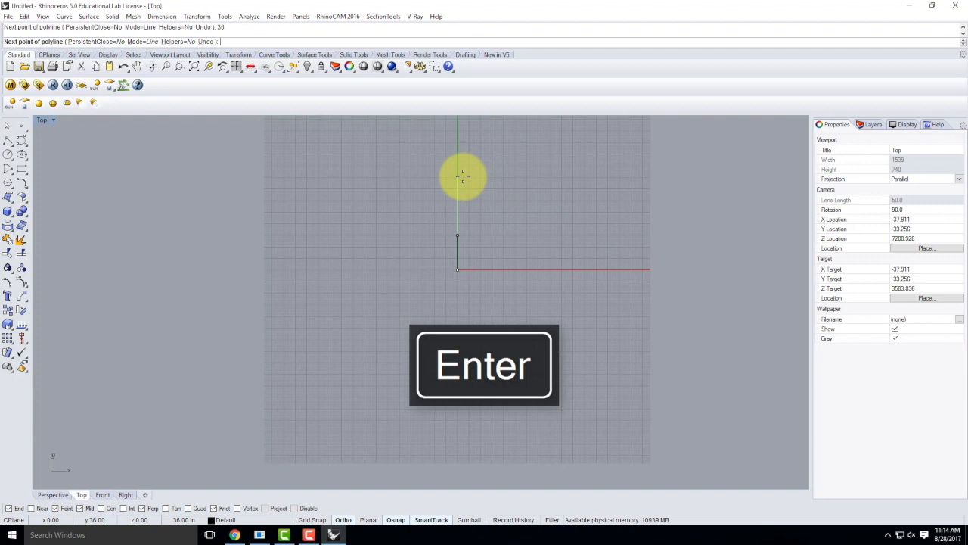
{"action": "left_click", "coordinate": [459, 157]}
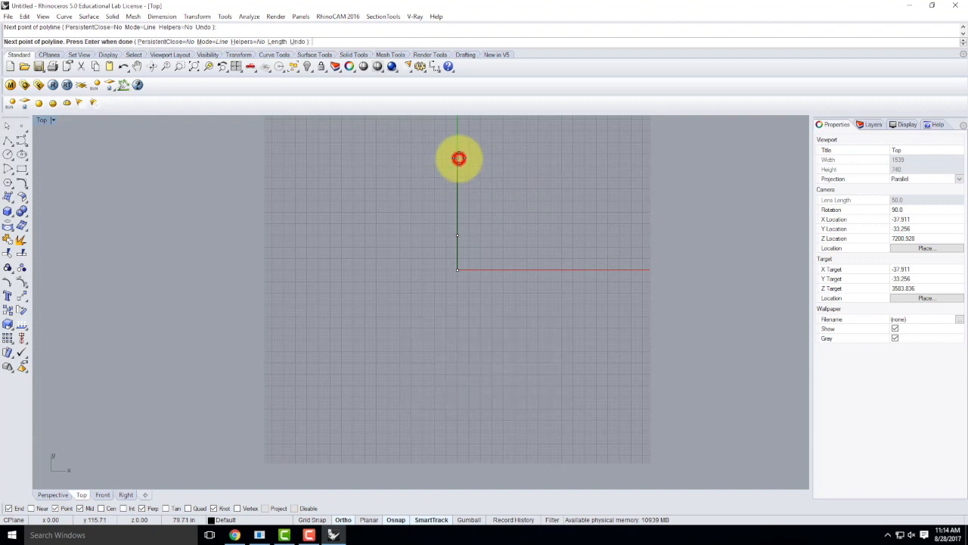
{"action": "scroll", "coordinate": [439, 258], "scroll_direction": "up", "scroll_amount": 5}
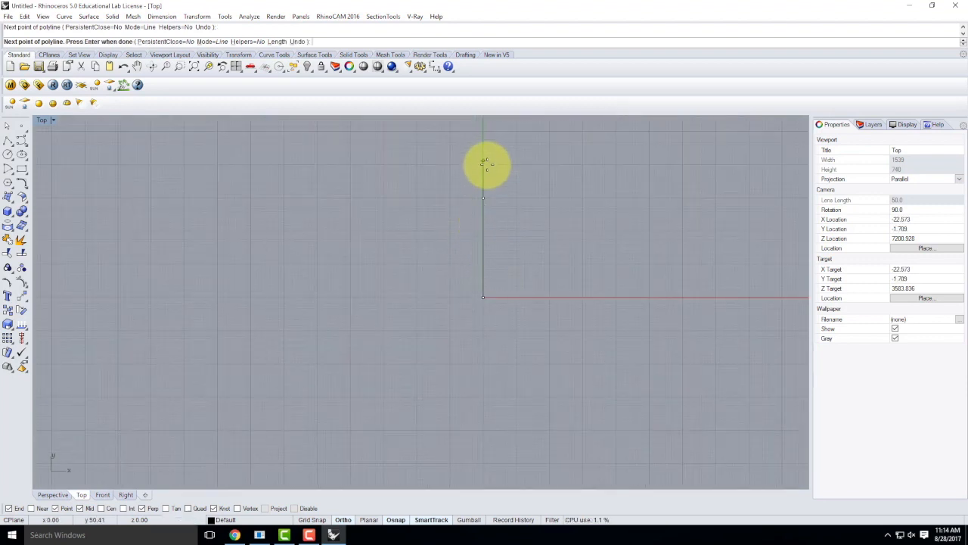
Step: Add the 4-inch top edge leftward and the tapered side down at @-2,-36
{"action": "type", "text": "4"}
{"action": "key", "text": "Return"}
{"action": "left_click", "coordinate": [409, 204]}
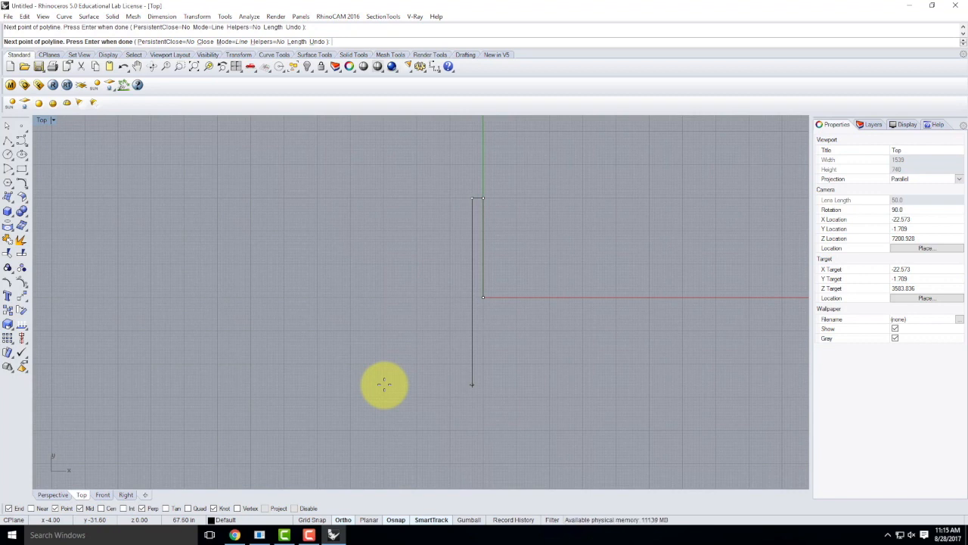
{"action": "type", "text": "@-2"}
{"action": "type", "text": ",-36"}
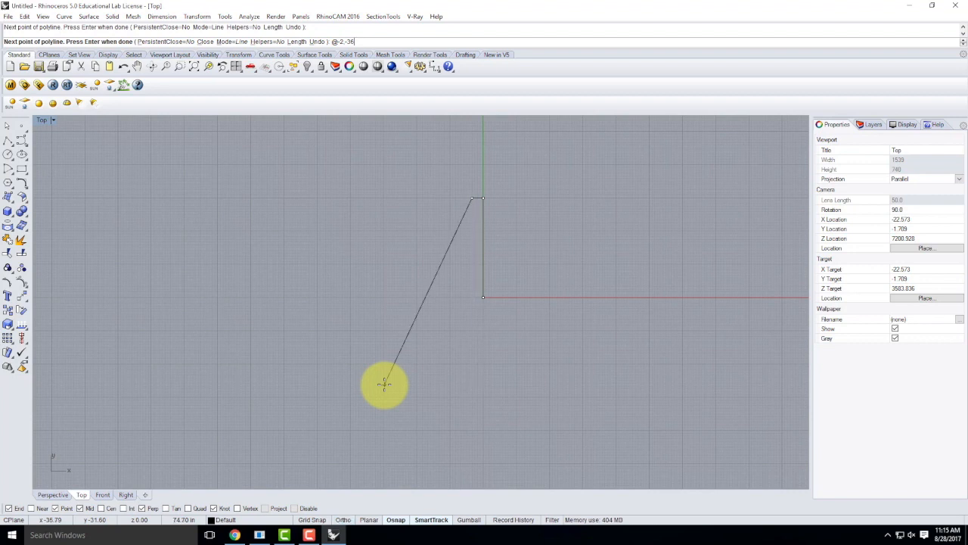
{"action": "key", "text": "Return"}
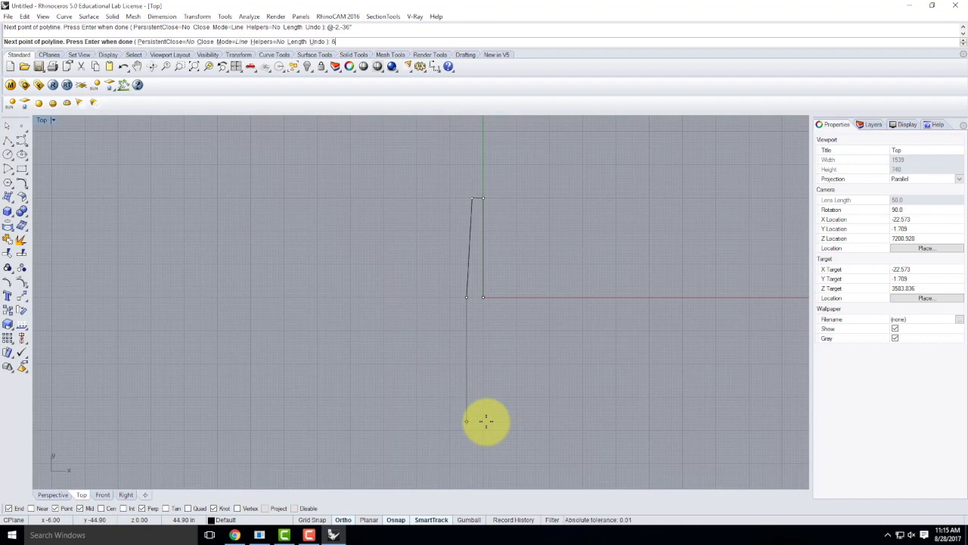
{"action": "key", "text": "Return"}
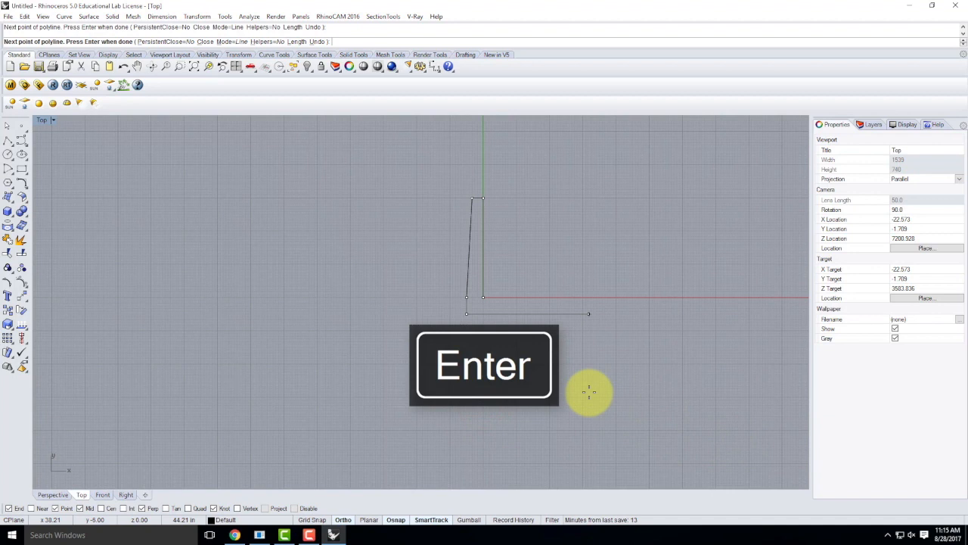
{"action": "key", "text": "shift"}
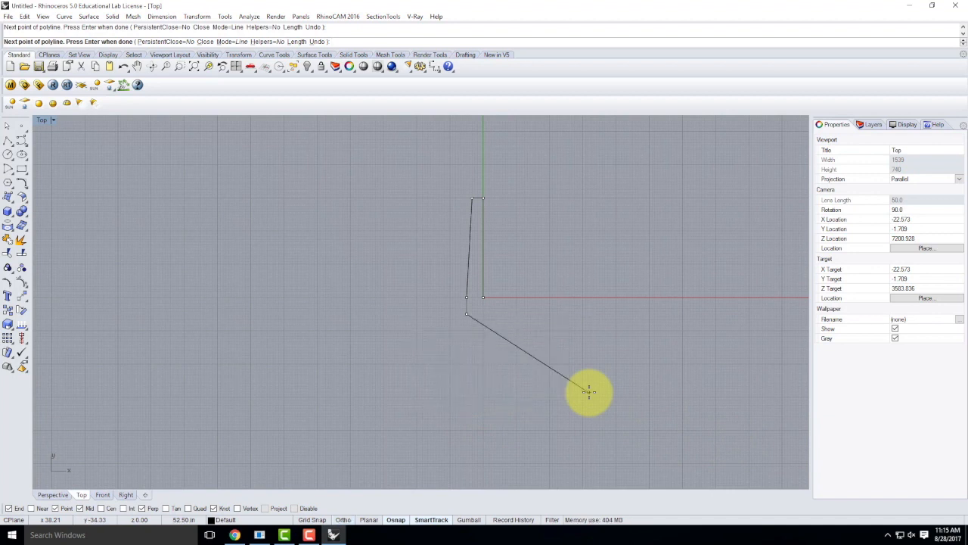
{"action": "key", "text": "F8"}
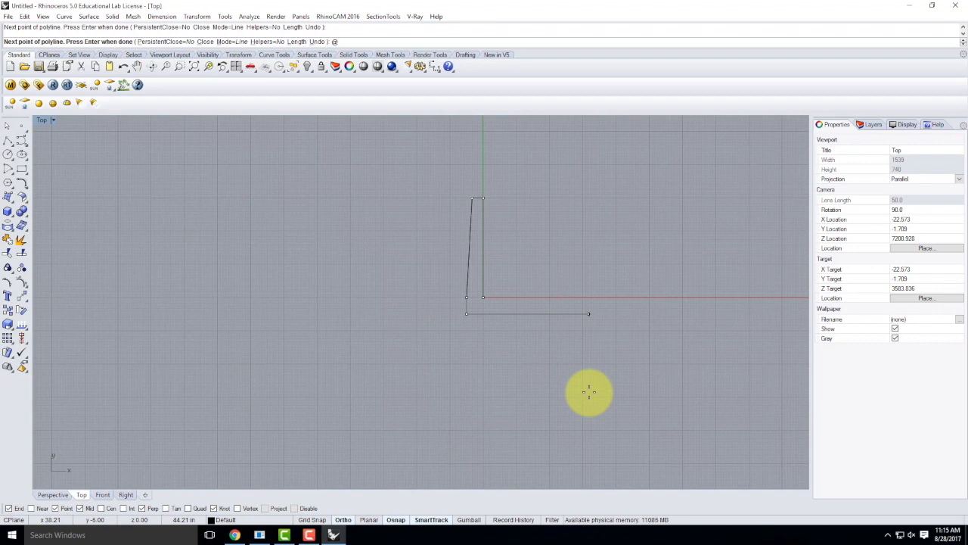
{"action": "type", "text": "0,-6"}
{"action": "key", "text": "Return"}
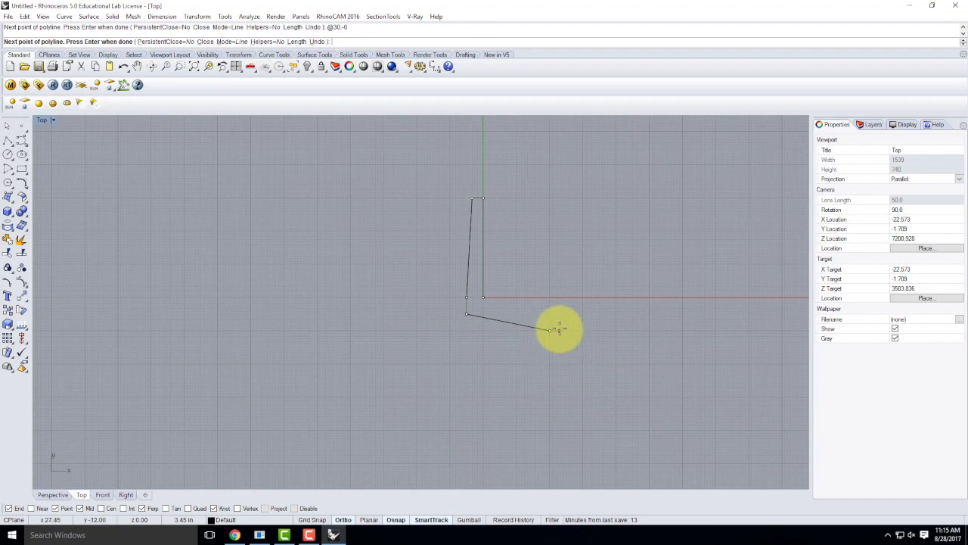
{"action": "type", "text": "@30,-6"}
{"action": "key", "text": "Return"}
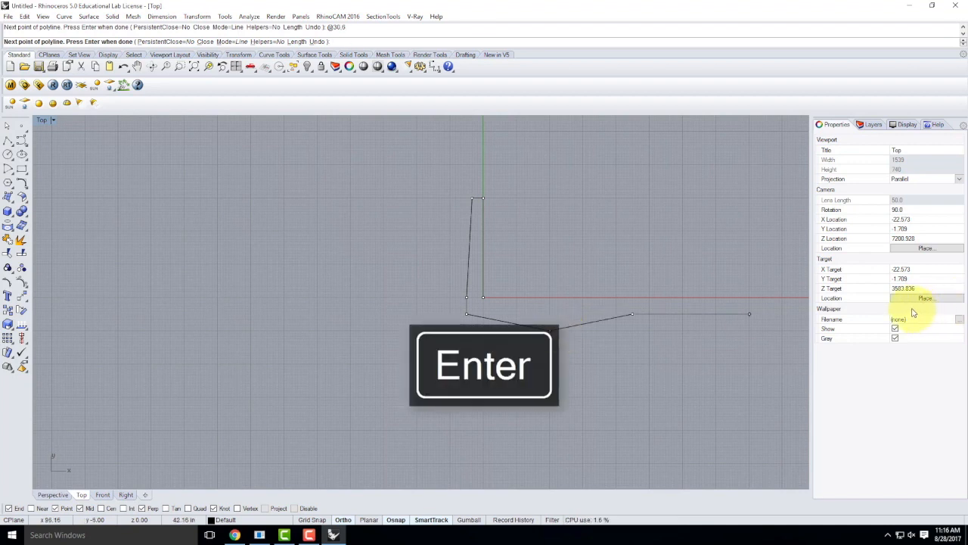
Step: Add the 6-inch rise on the right and the tapered outer wall up to the top
{"action": "type", "text": "6"}
{"action": "key", "text": "Return"}
{"action": "scroll", "coordinate": [606, 211], "scroll_direction": "up", "scroll_amount": 1}
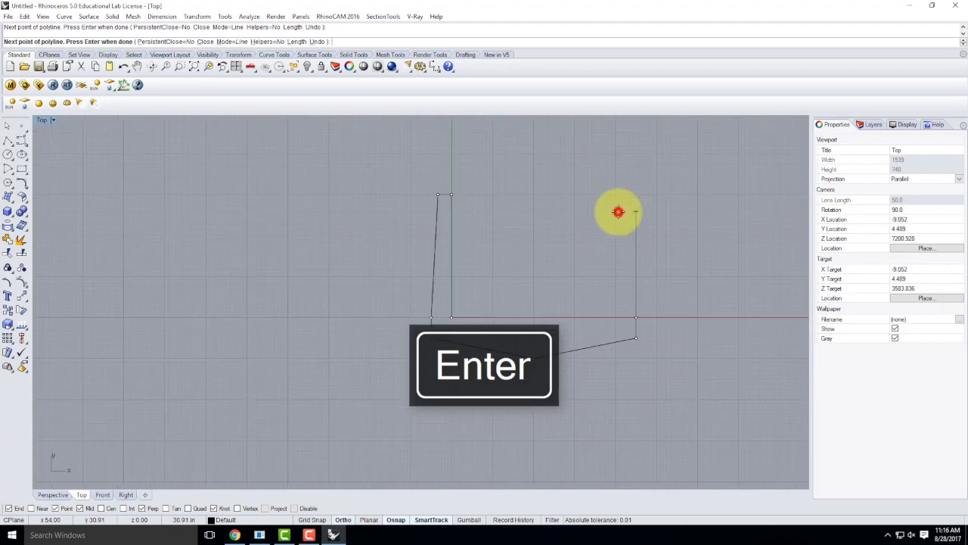
{"action": "left_click", "coordinate": [618, 212]}
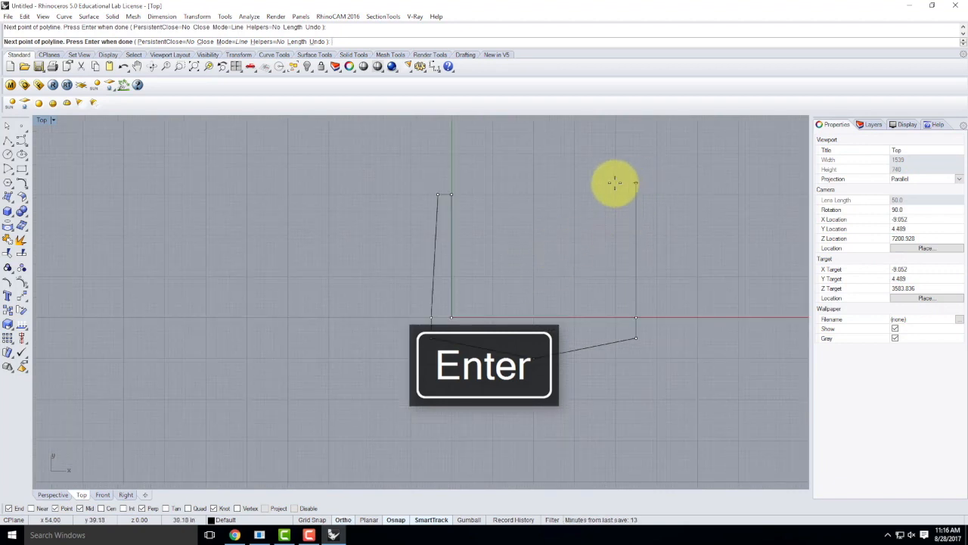
{"action": "type", "text": "@"}
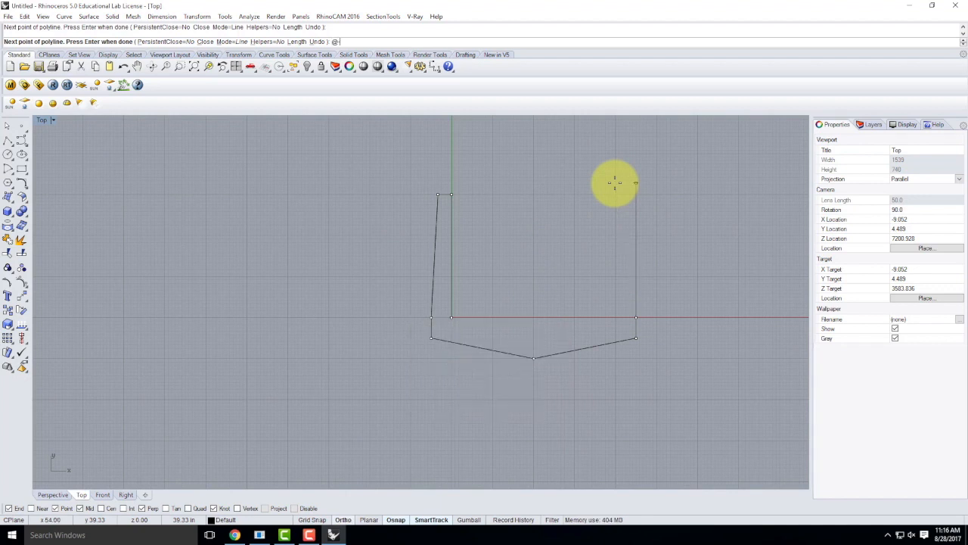
{"action": "type", "text": "-2.36"}
{"action": "key", "text": "Return"}
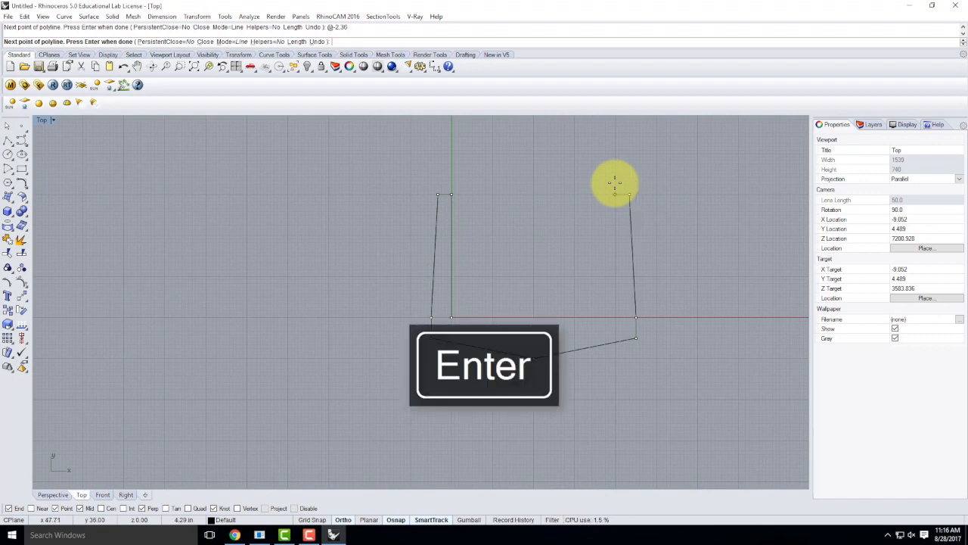
Step: Add the 4-inch top and 36-inch inner wall, close the outline, and select it
{"action": "type", "text": "4"}
{"action": "key", "text": "Return"}
{"action": "left_click", "coordinate": [565, 177]}
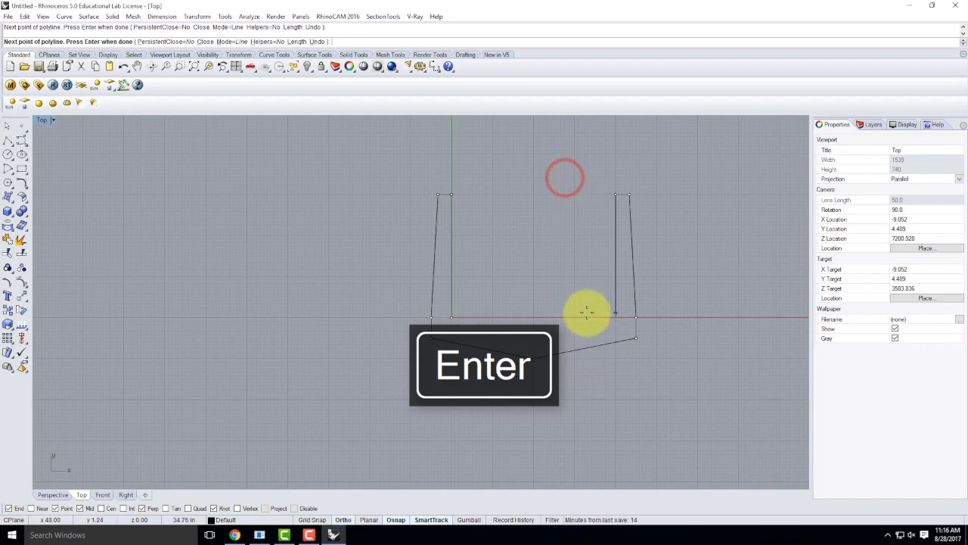
{"action": "key", "text": "Return"}
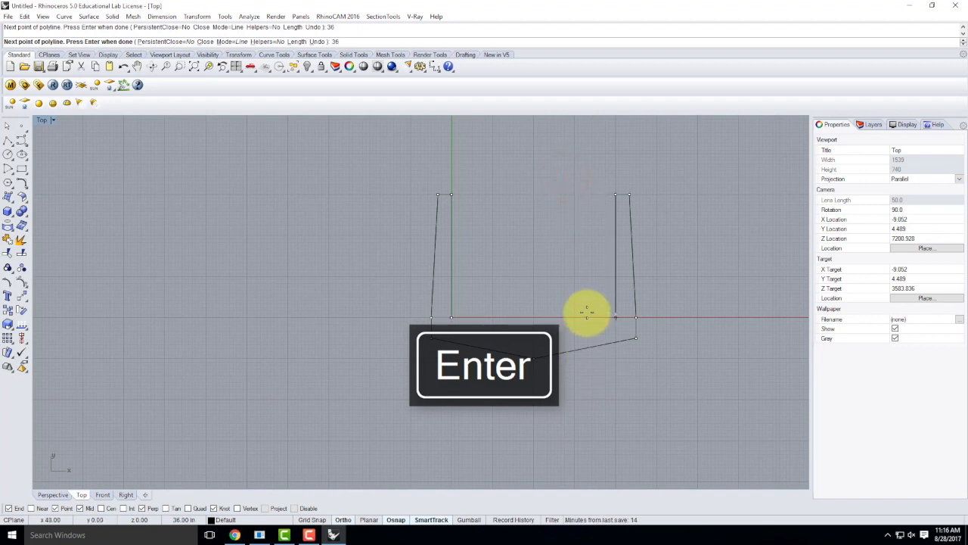
{"action": "left_click", "coordinate": [613, 333]}
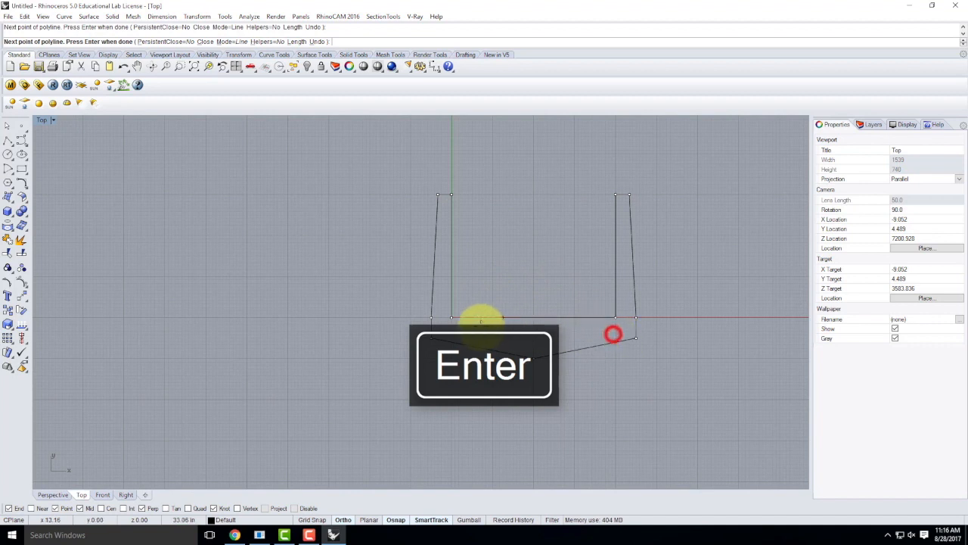
{"action": "key", "text": "Return"}
{"action": "left_click", "coordinate": [463, 338]}
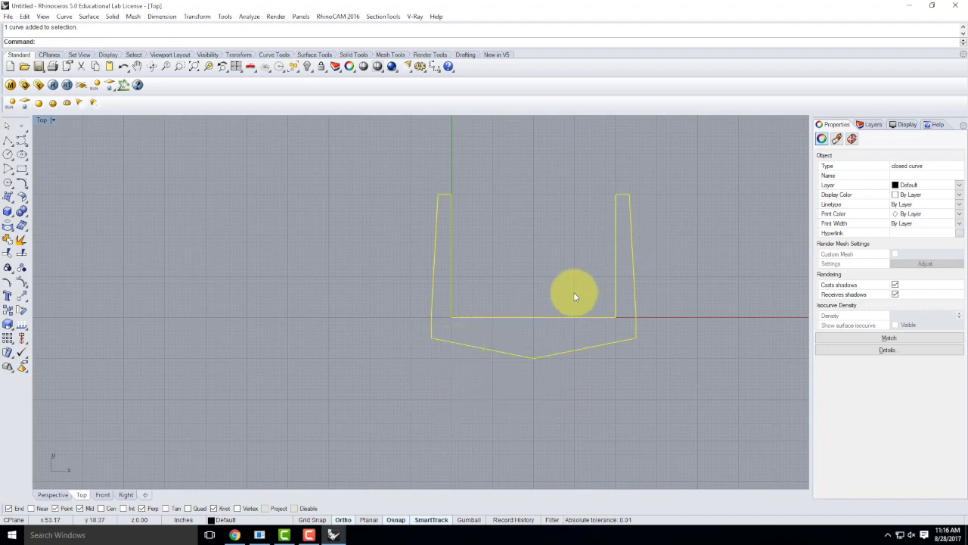
{"action": "scroll", "coordinate": [388, 407], "scroll_direction": "down", "scroll_amount": 2}
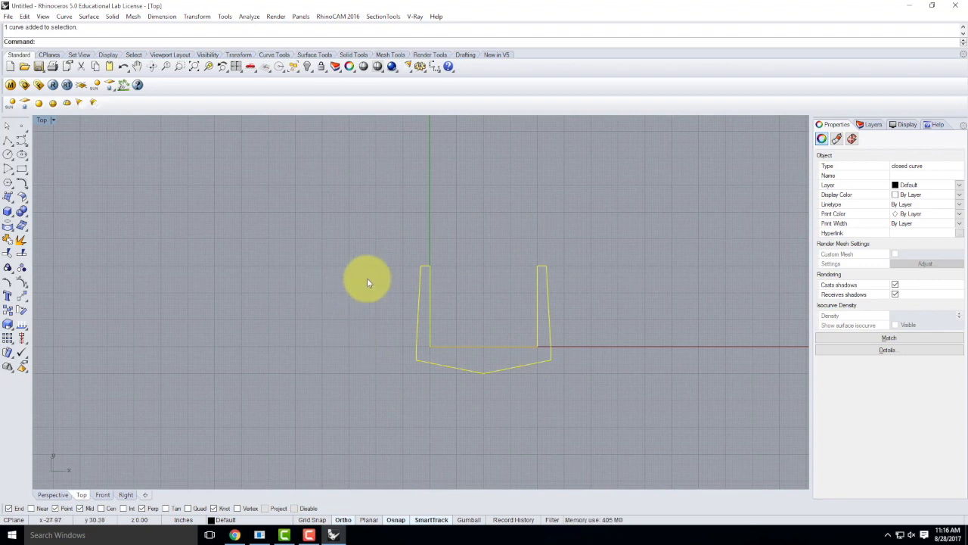
{"action": "scroll", "coordinate": [325, 359], "scroll_direction": "down", "scroll_amount": 2}
{"action": "scroll", "coordinate": [525, 256], "scroll_direction": "up", "scroll_amount": 3}
{"action": "scroll", "coordinate": [268, 299], "scroll_direction": "down", "scroll_amount": 2}
{"action": "left_click", "coordinate": [620, 295]}
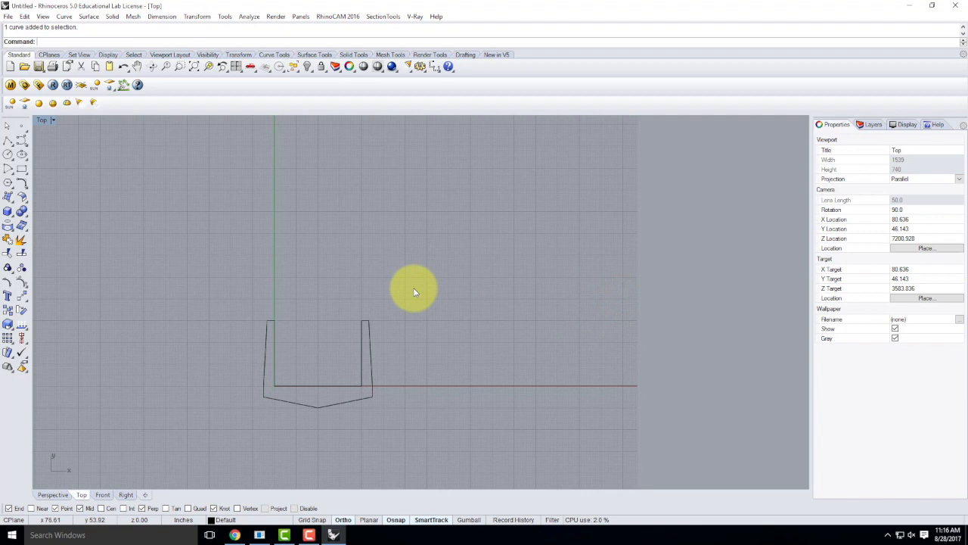
Step: Start a new polyline with a 24-inch horizontal segment and a 36-inch vertical wall
{"action": "left_click", "coordinate": [8, 141]}
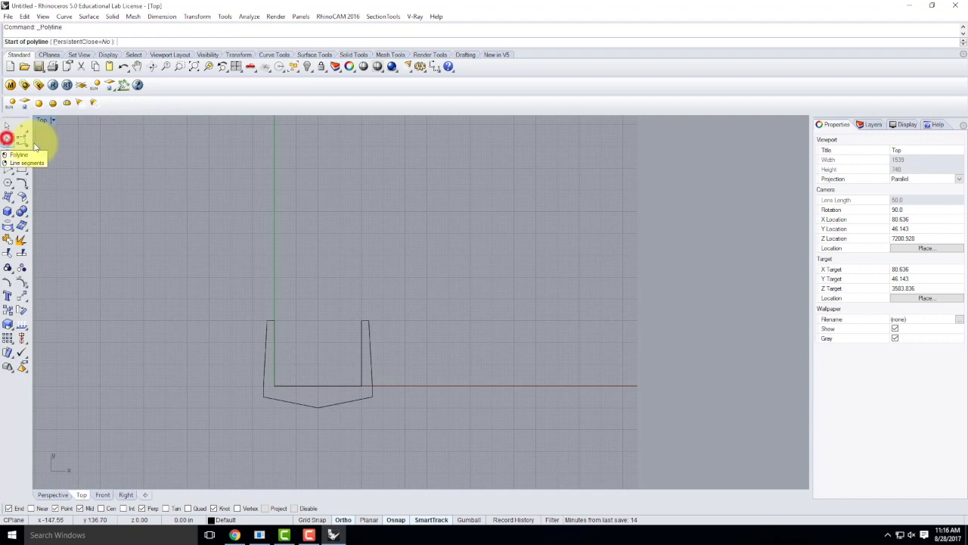
{"action": "left_click", "coordinate": [628, 273]}
{"action": "type", "text": "2"}
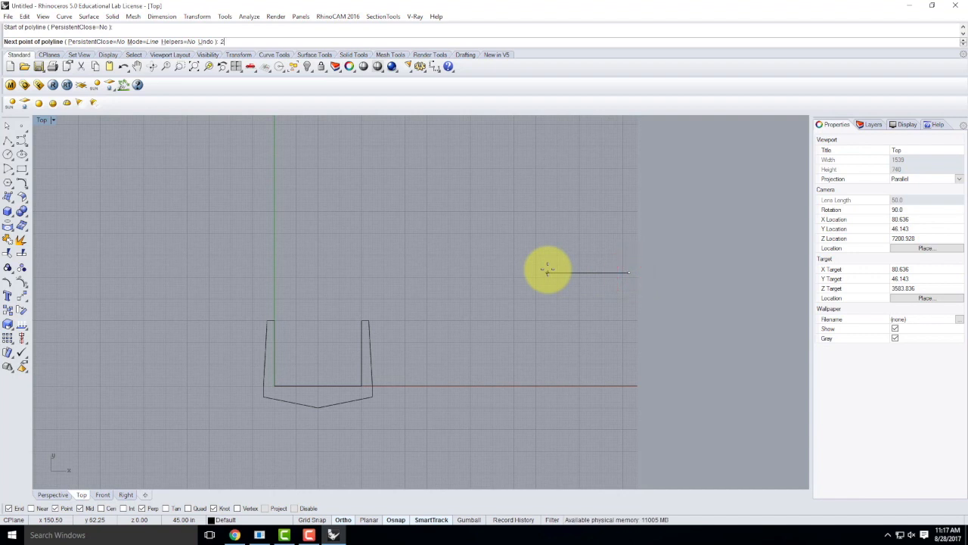
{"action": "type", "text": "4\""}
{"action": "key", "text": "Return"}
{"action": "left_click", "coordinate": [547, 269]}
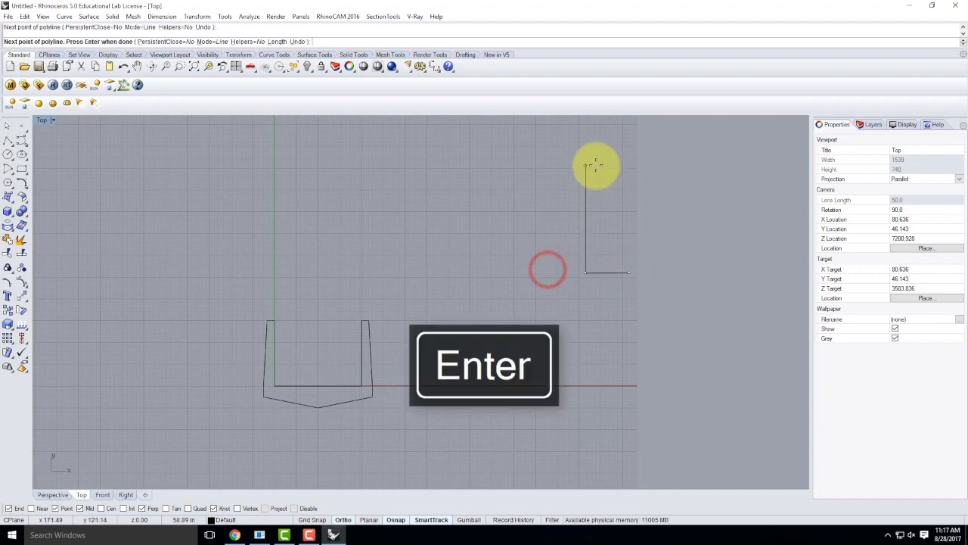
{"action": "type", "text": "36\""}
{"action": "key", "text": "Return"}
{"action": "left_click", "coordinate": [596, 164]}
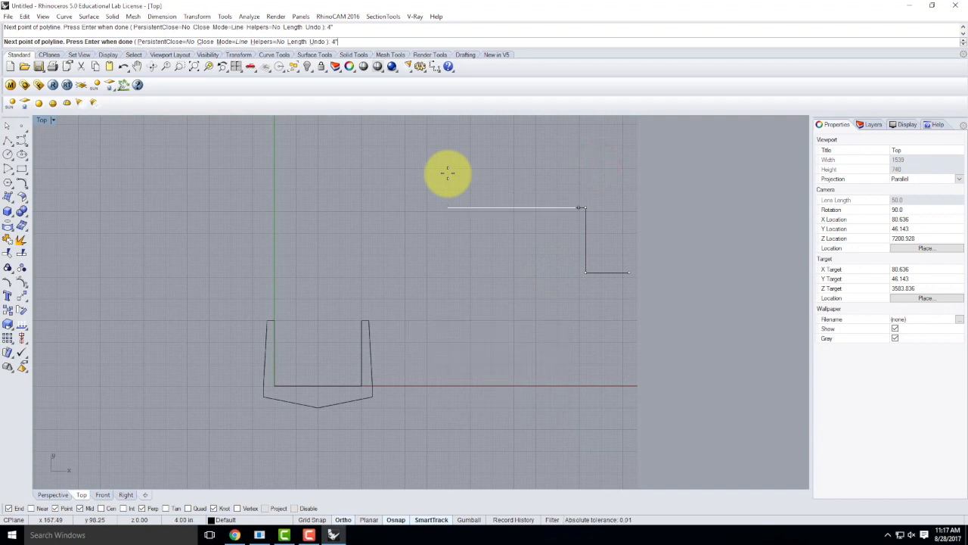
{"action": "left_click", "coordinate": [447, 173]}
{"action": "type", "text": "@"}
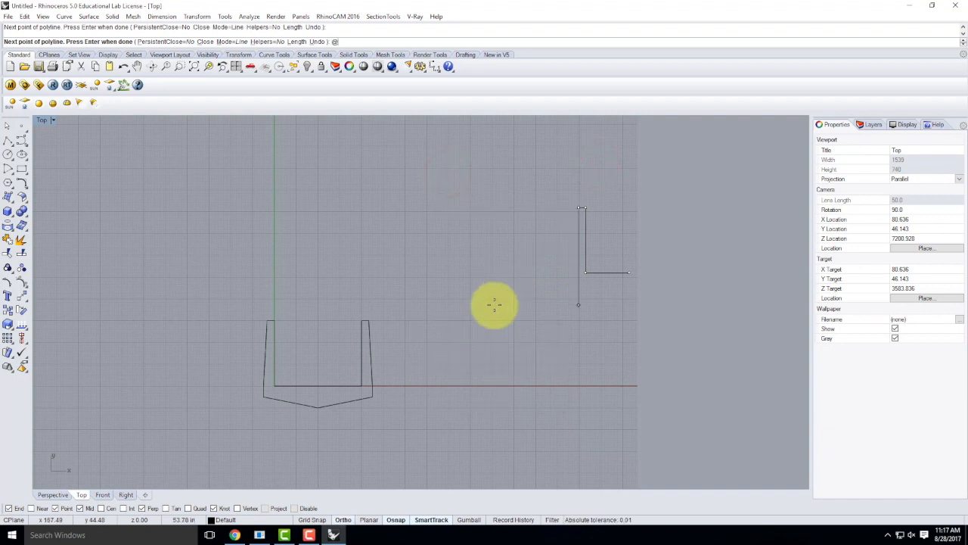
{"action": "type", "text": "-2,-36"}
{"action": "key", "text": "Return"}
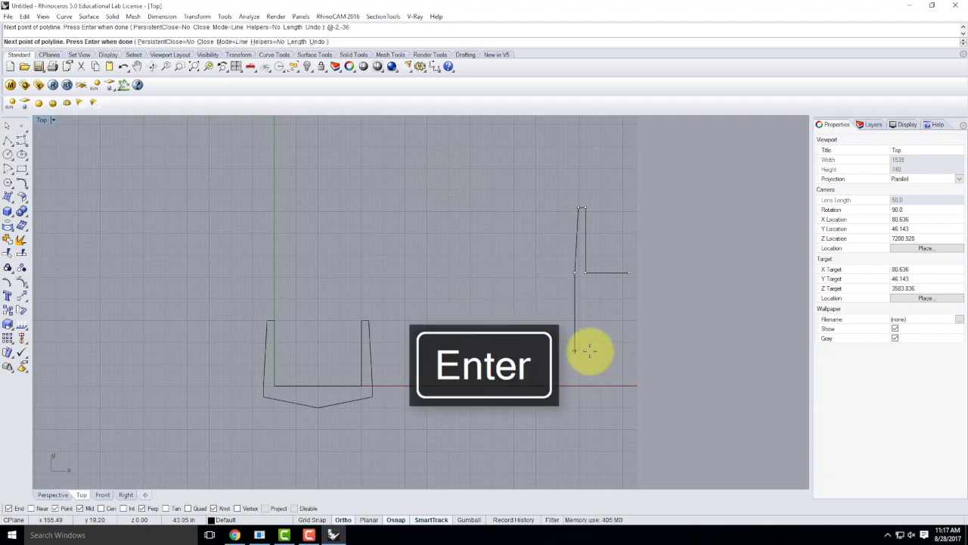
{"action": "left_click", "coordinate": [590, 350]}
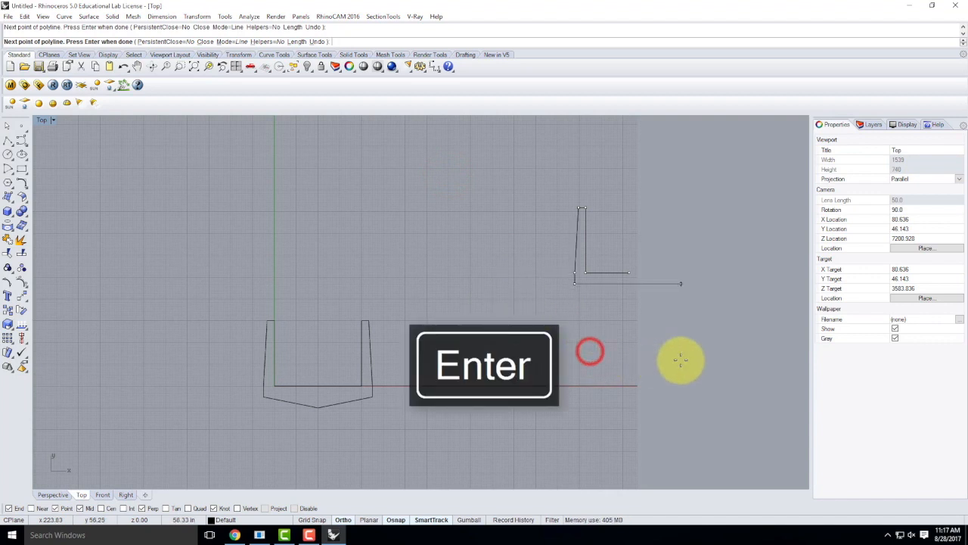
{"action": "type", "text": "@"}
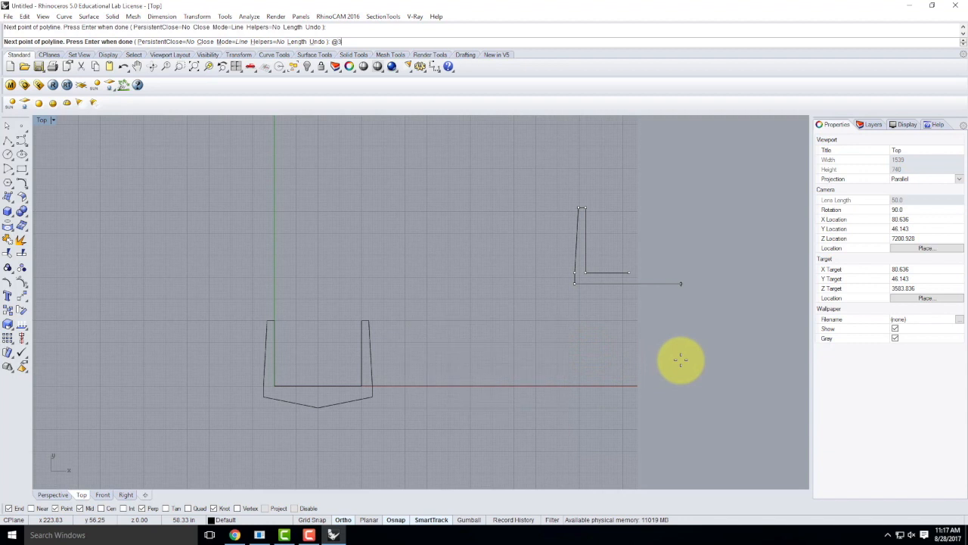
{"action": "type", "text": "30,-6"}
{"action": "key", "text": "Return"}
{"action": "key", "text": "Return"}
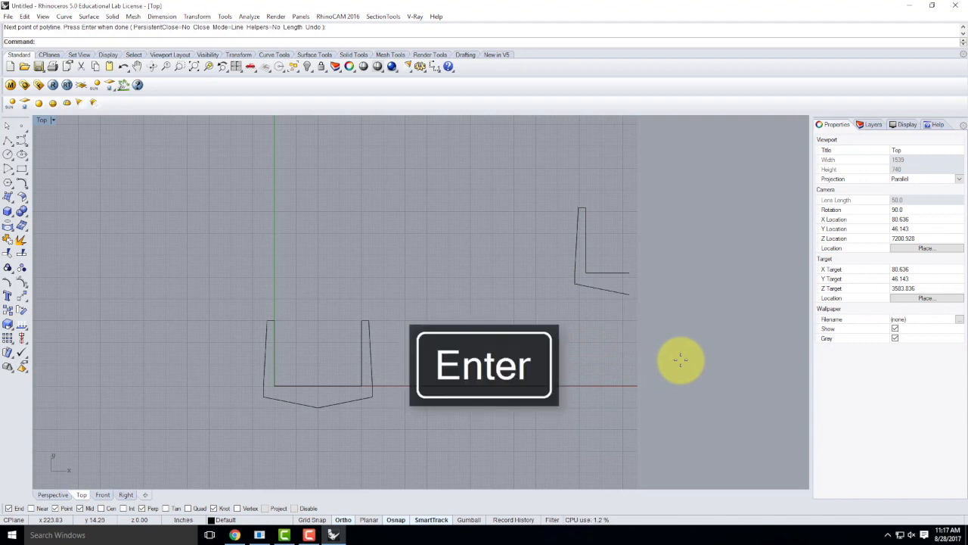
Step: Mirror the half-profile about its end, then delete the mirrored copy on the right
{"action": "left_click_drag", "start_coordinate": [605, 316], "coordinate": [563, 229]}
{"action": "type", "text": "Mirror"}
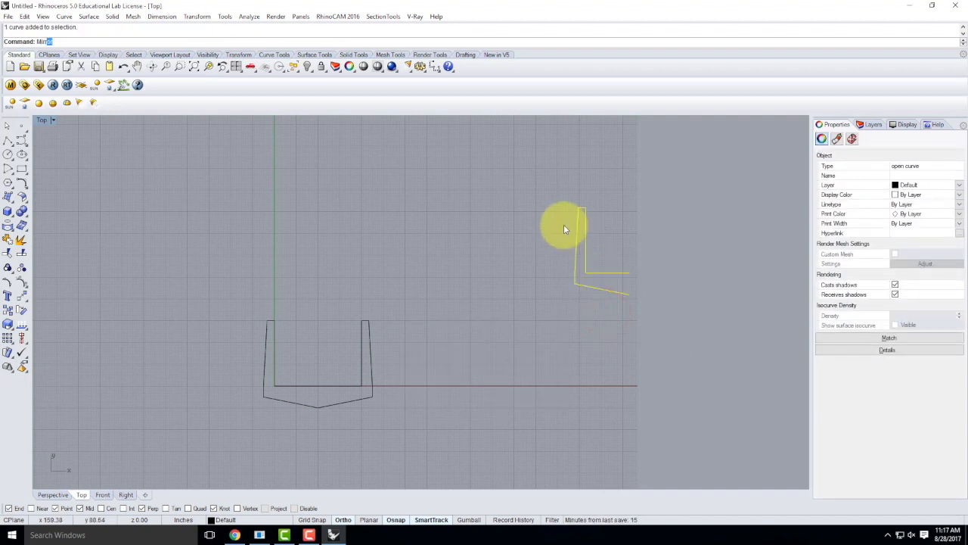
{"action": "key", "text": "Return"}
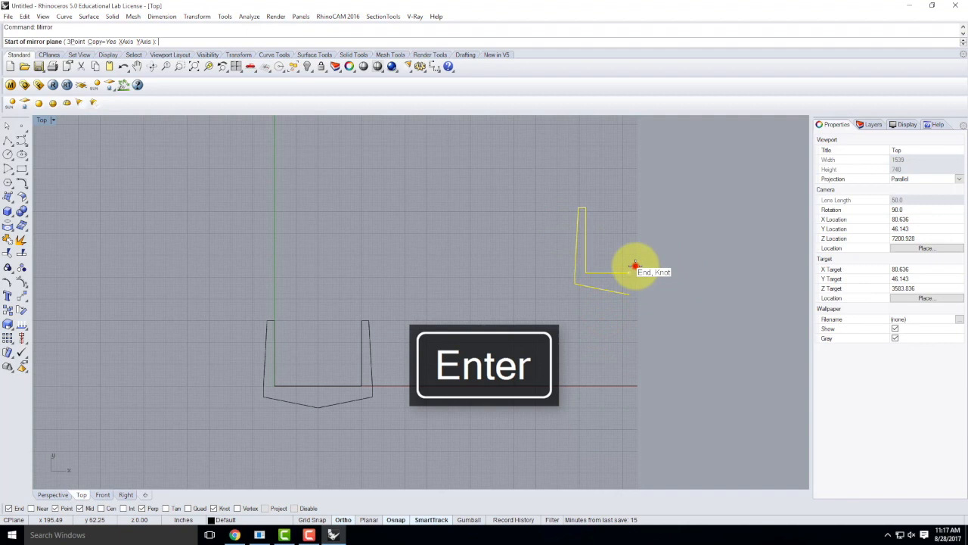
{"action": "left_click", "coordinate": [634, 265]}
{"action": "left_click", "coordinate": [648, 363]}
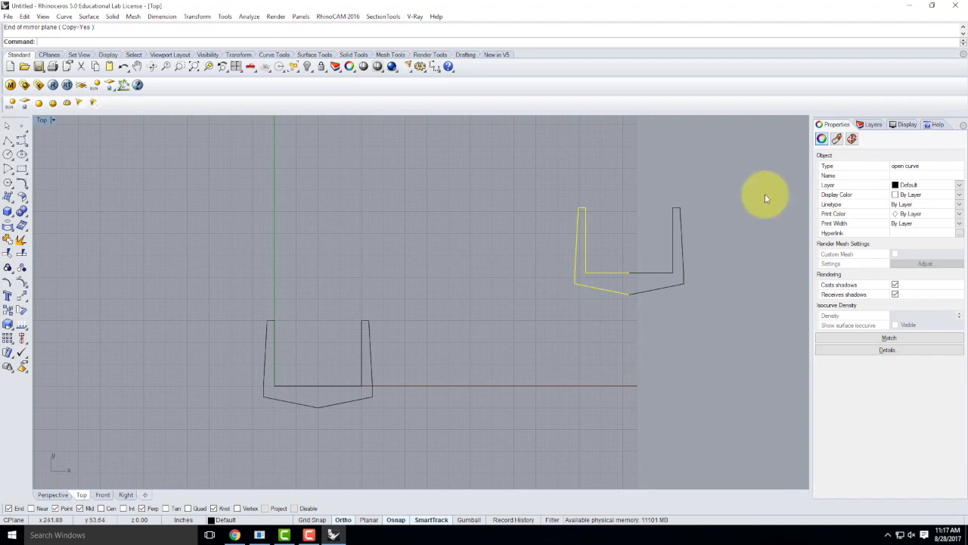
{"action": "left_click", "coordinate": [685, 318]}
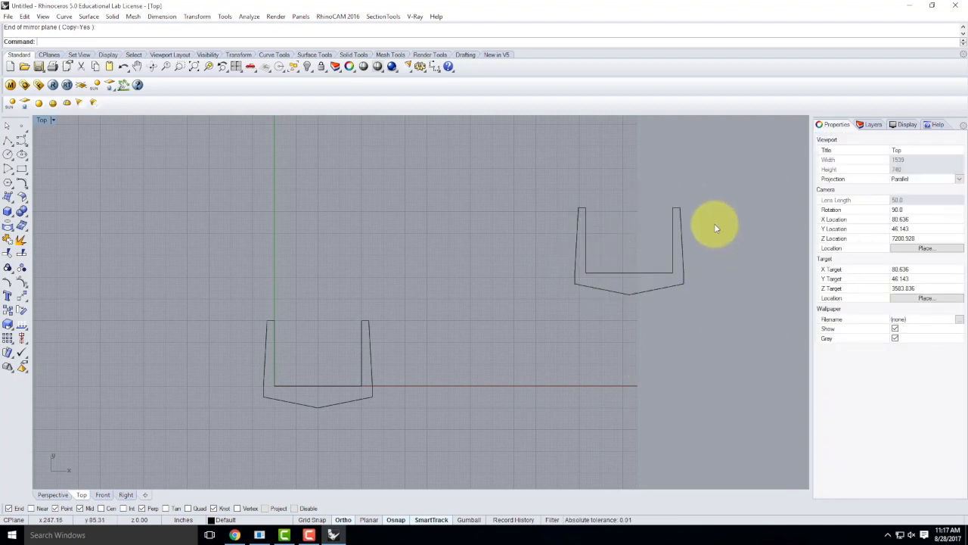
{"action": "left_click_drag", "start_coordinate": [738, 330], "coordinate": [671, 194]}
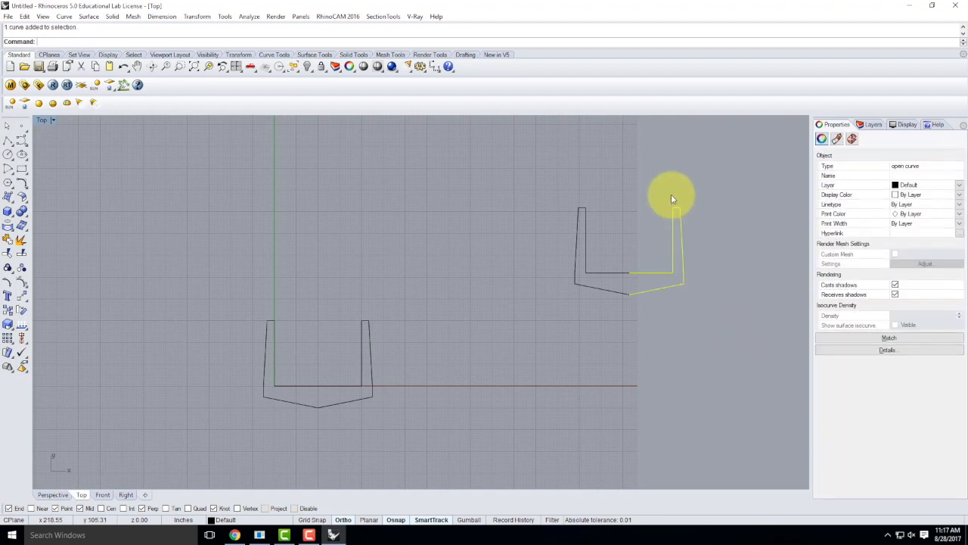
{"action": "key", "text": "Delete"}
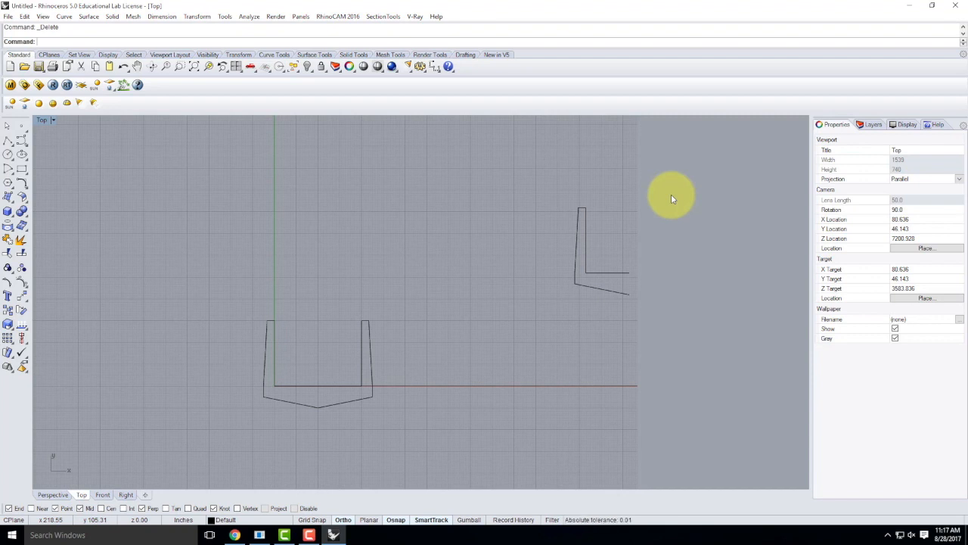
Step: Maximize the Perspective view, orbit and zoom to the profiles, and select the closed deck profile
{"action": "double_click", "coordinate": [43, 120]}
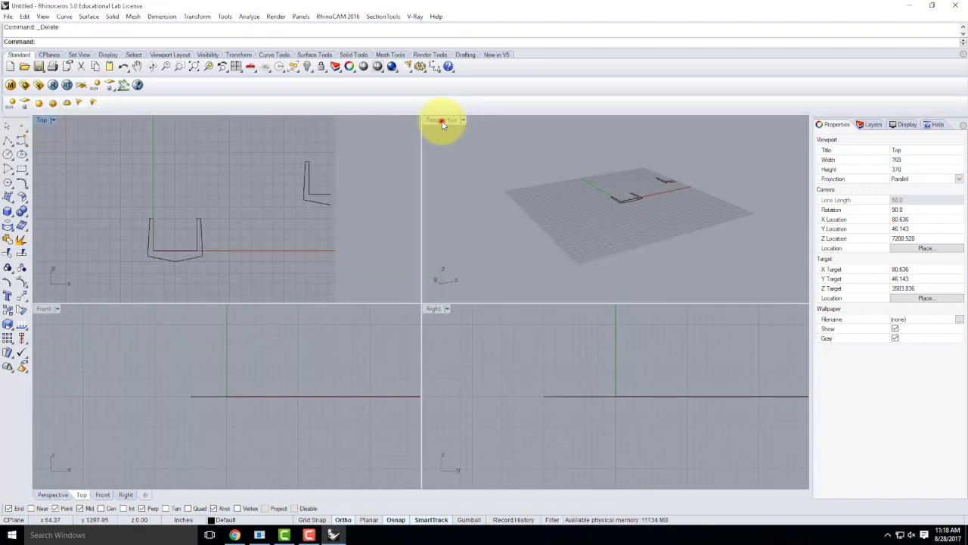
{"action": "double_click", "coordinate": [443, 119]}
{"action": "scroll", "coordinate": [616, 231], "scroll_direction": "up", "scroll_amount": 3}
{"action": "right_click_drag", "start_coordinate": [626, 234], "coordinate": [512, 242]}
{"action": "scroll", "coordinate": [380, 231], "scroll_direction": "up", "scroll_amount": 6}
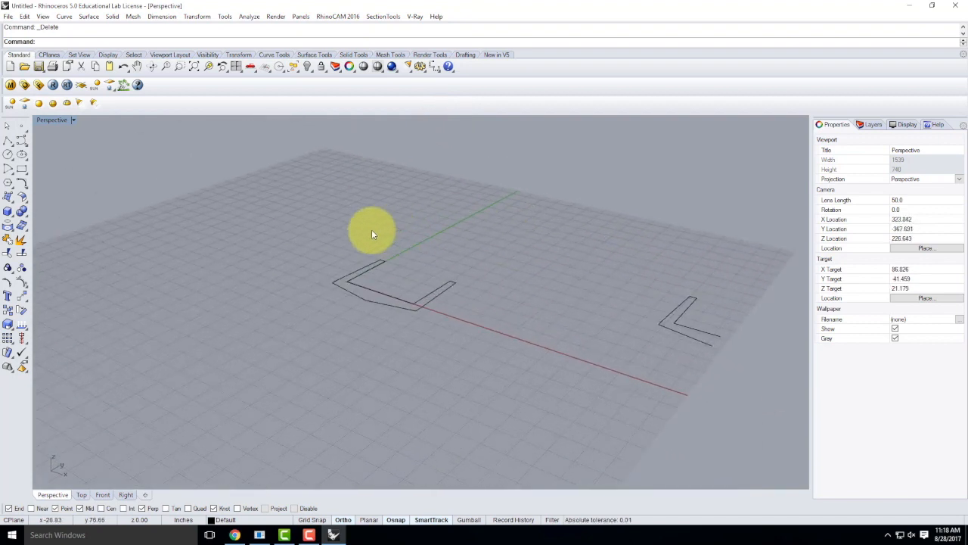
{"action": "scroll", "coordinate": [355, 318], "scroll_direction": "down", "scroll_amount": 3}
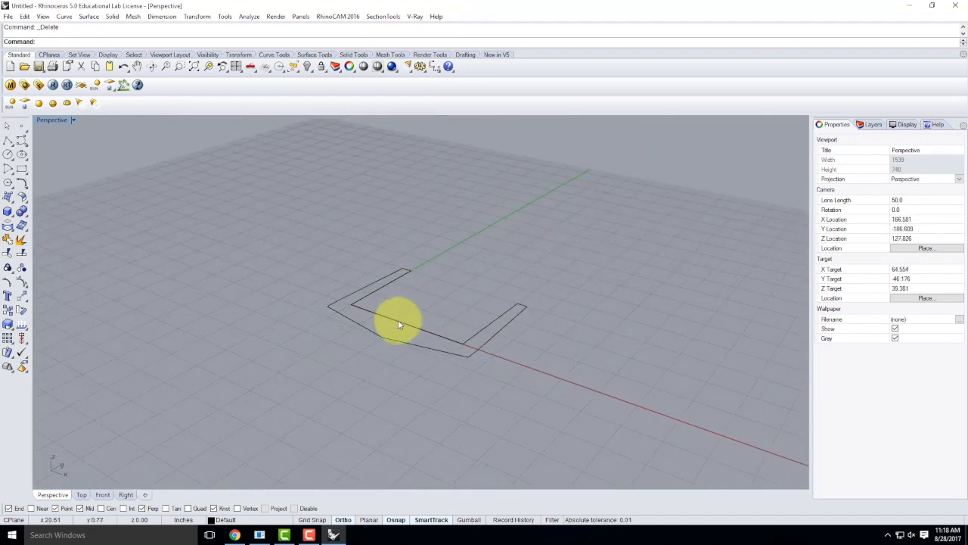
{"action": "left_click", "coordinate": [398, 320]}
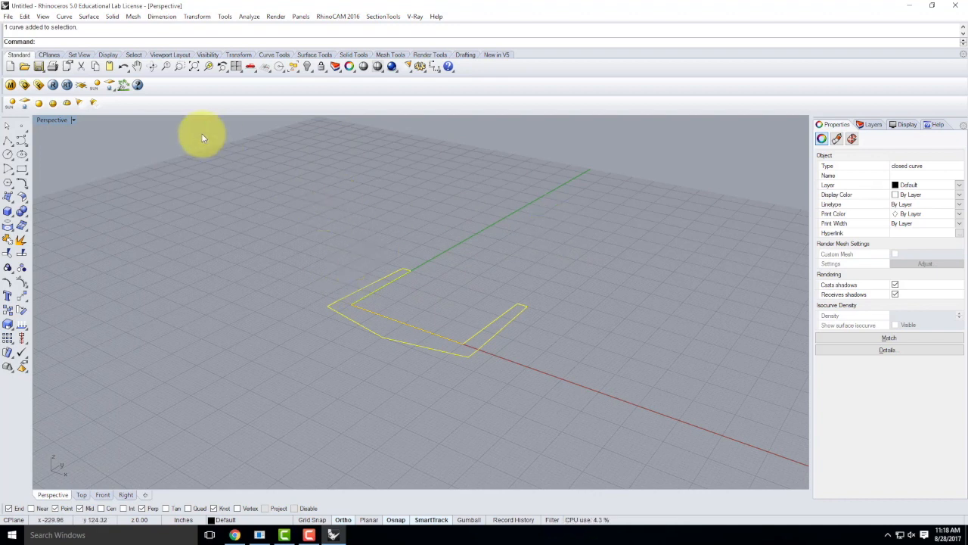
{"action": "left_click", "coordinate": [199, 17]}
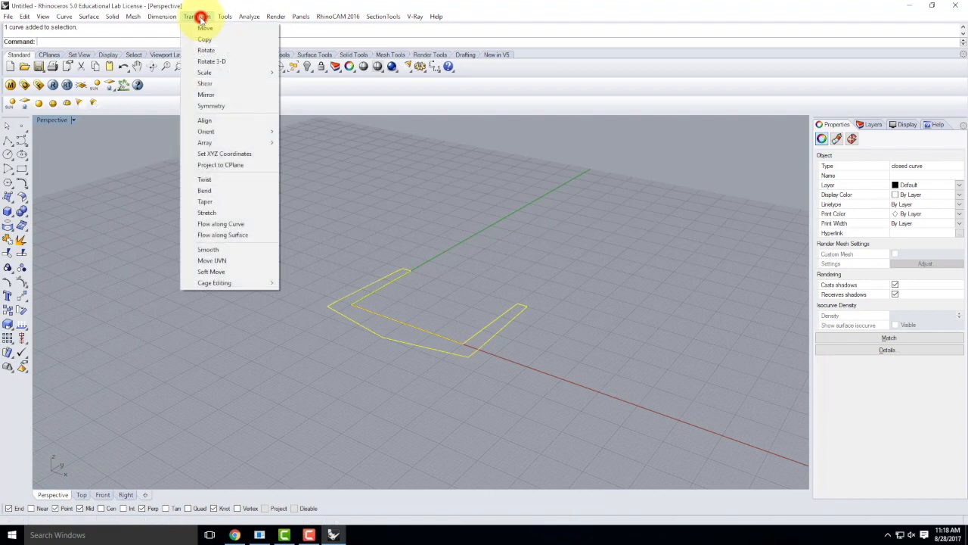
{"action": "left_click", "coordinate": [207, 61]}
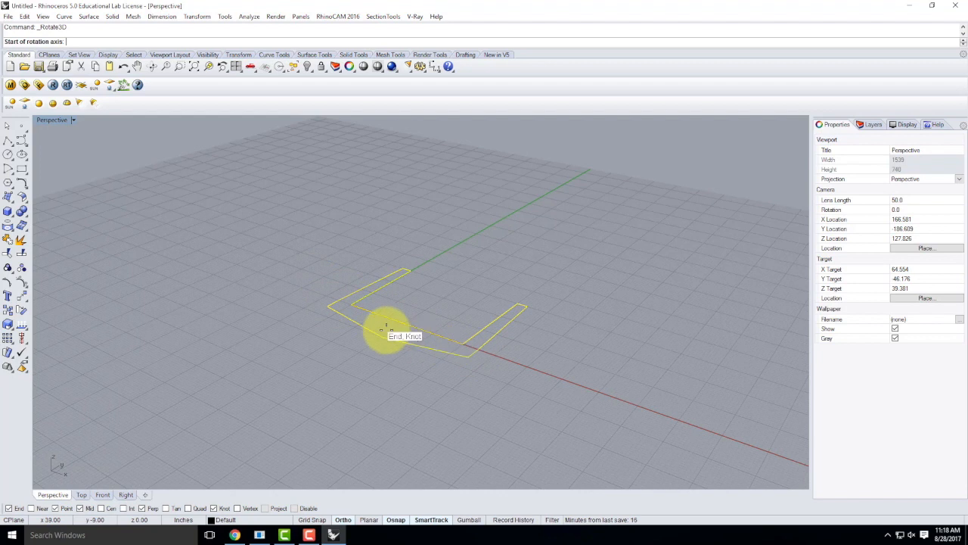
{"action": "left_click", "coordinate": [350, 313]}
{"action": "left_click", "coordinate": [353, 304]}
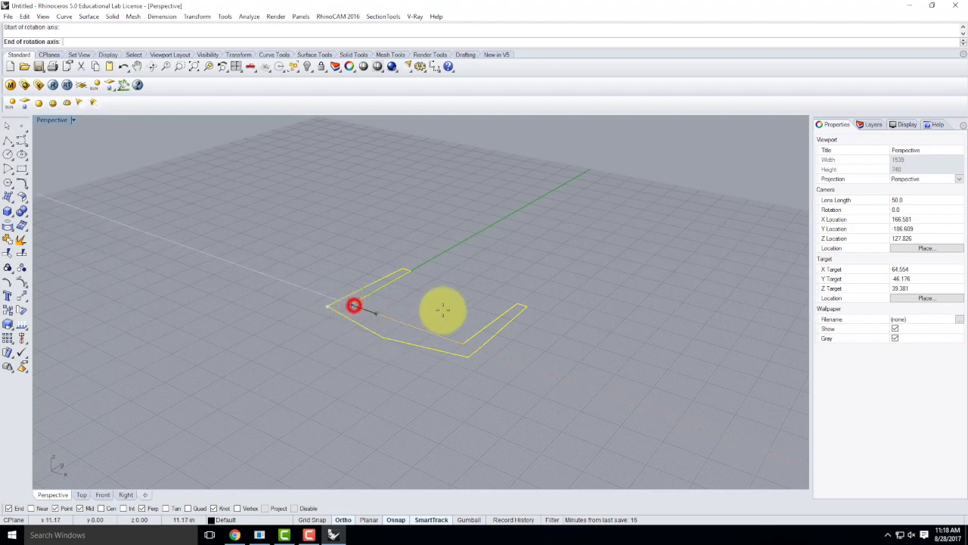
{"action": "left_click", "coordinate": [463, 344]}
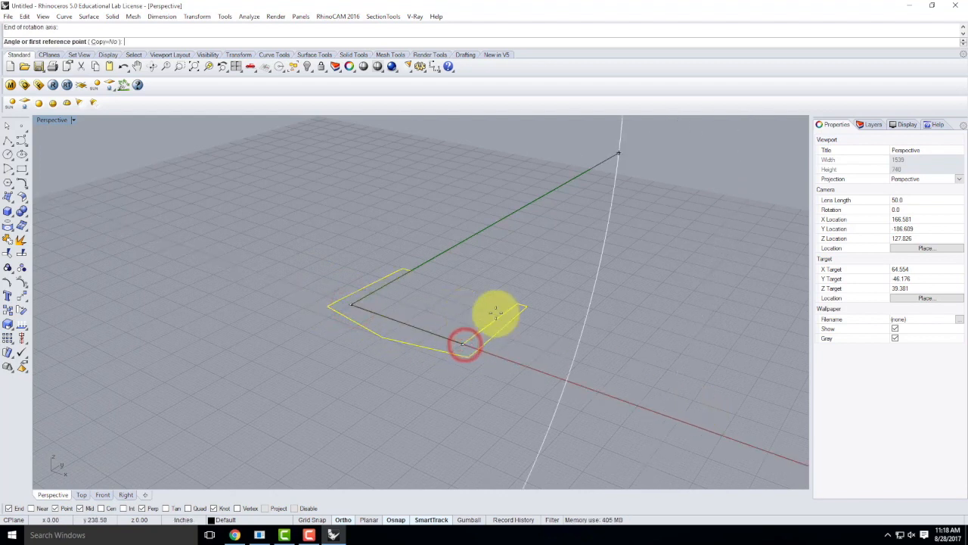
{"action": "left_click", "coordinate": [409, 268]}
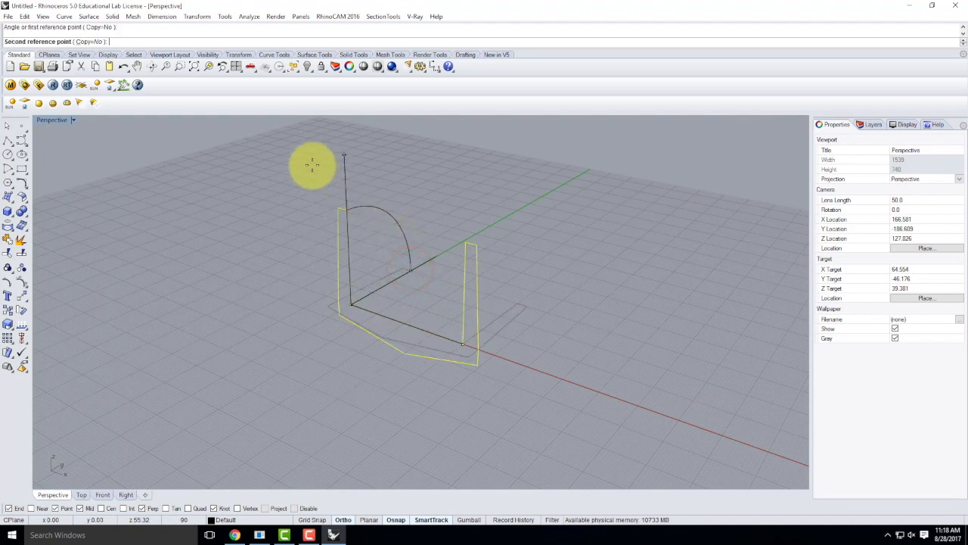
{"action": "left_click", "coordinate": [348, 520]}
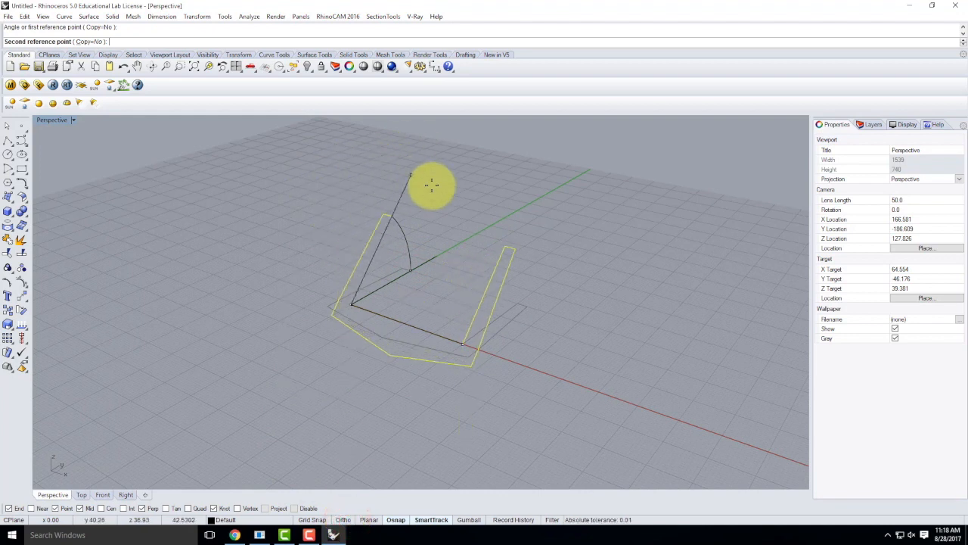
{"action": "left_click", "coordinate": [318, 197]}
{"action": "right_click_drag", "start_coordinate": [607, 287], "coordinate": [499, 263]}
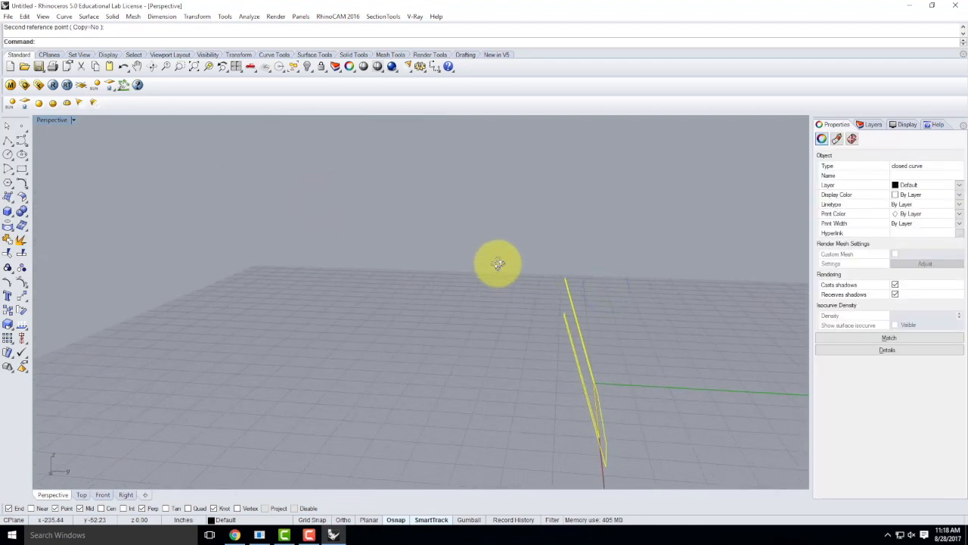
{"action": "key", "text": "ctrl+z"}
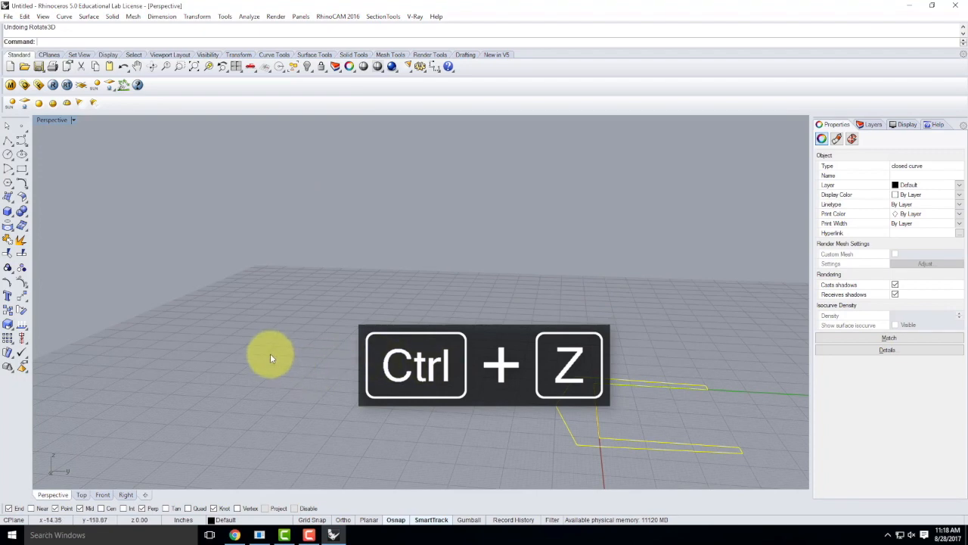
Step: Rotate the closed deck profile 90° in 3D about its corner axis, with Ortho on, so it stands upright
{"action": "mouse_move", "coordinate": [216, 365]}
{"action": "right_mouse_down"}
{"action": "mouse_move", "coordinate": [224, 389]}
{"action": "mouse_move", "coordinate": [357, 415]}
{"action": "mouse_move", "coordinate": [357, 311]}
{"action": "right_mouse_up"}
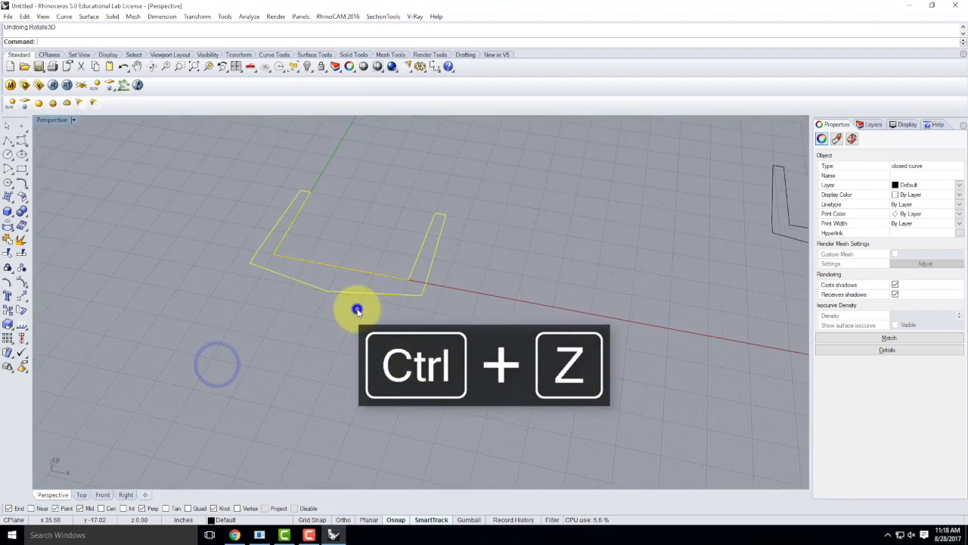
{"action": "right_click", "coordinate": [357, 310]}
{"action": "left_click", "coordinate": [272, 254]}
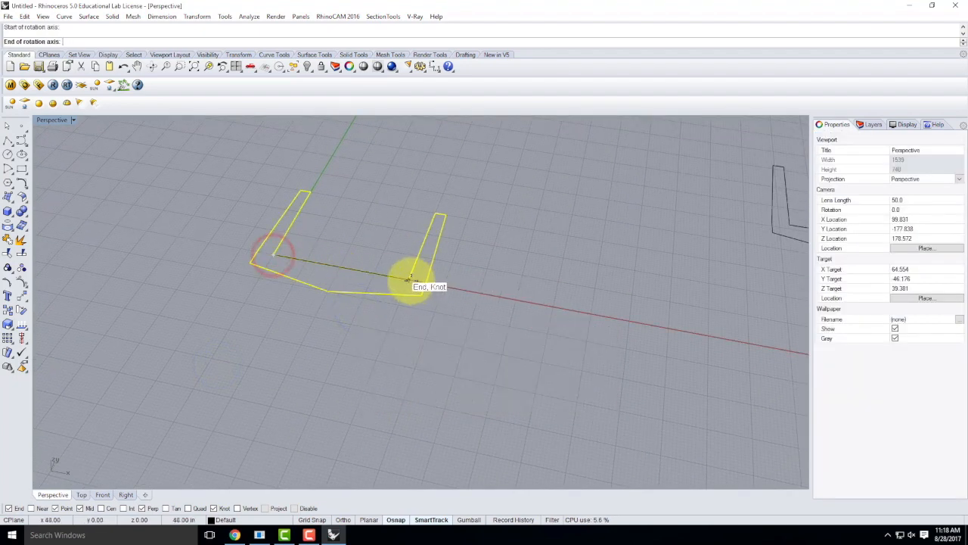
{"action": "left_click", "coordinate": [409, 279]}
{"action": "left_click", "coordinate": [312, 189]}
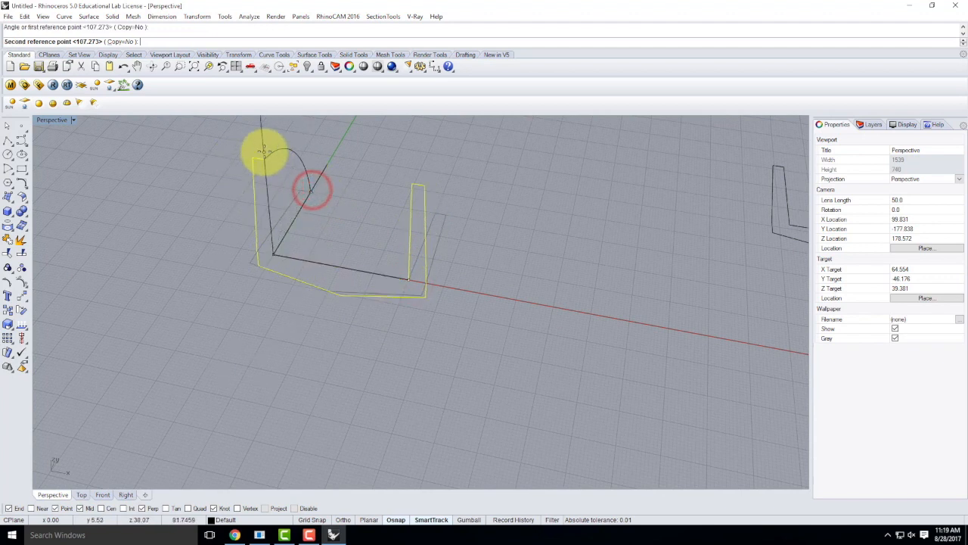
{"action": "left_click", "coordinate": [342, 520]}
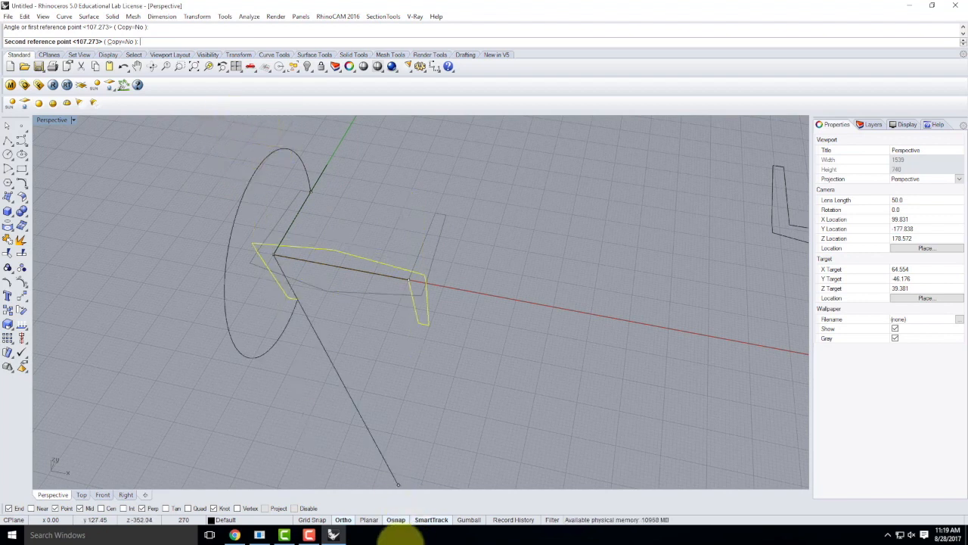
{"action": "left_click", "coordinate": [343, 519]}
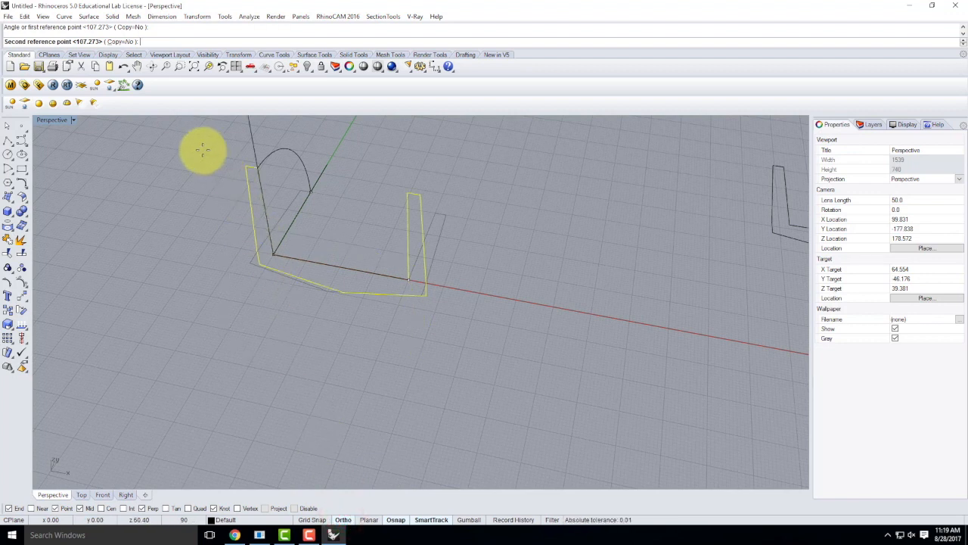
{"action": "right_click_drag", "start_coordinate": [202, 149], "coordinate": [184, 186]}
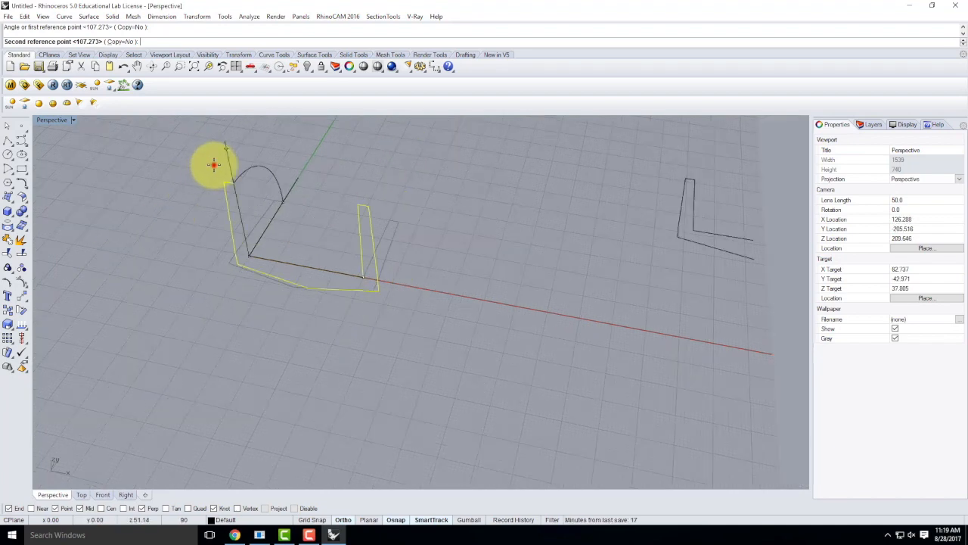
{"action": "left_click", "coordinate": [213, 165]}
{"action": "right_click_drag", "start_coordinate": [474, 255], "coordinate": [417, 222]}
{"action": "double_click", "coordinate": [59, 121]}
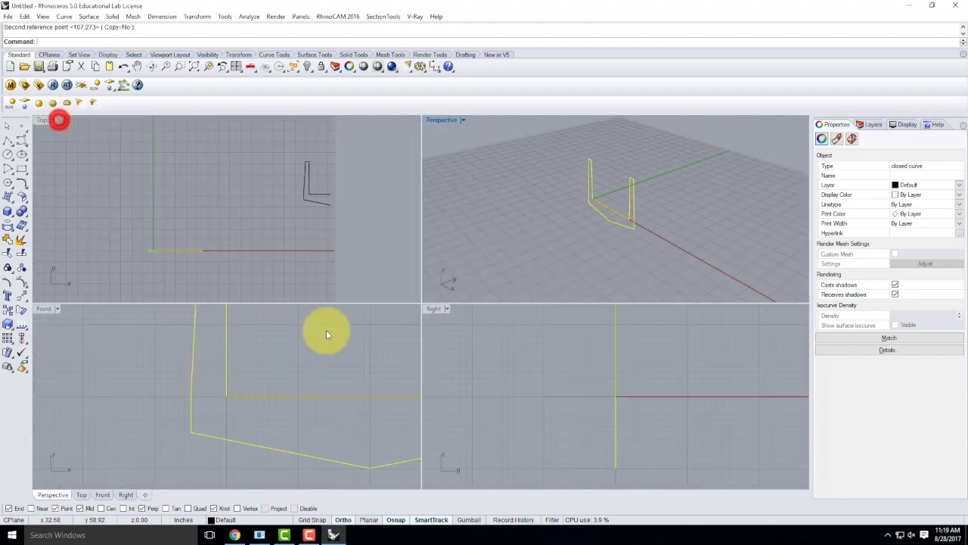
{"action": "scroll", "coordinate": [528, 377], "scroll_direction": "down", "scroll_amount": 15}
{"action": "scroll", "coordinate": [546, 349], "scroll_direction": "up", "scroll_amount": 9}
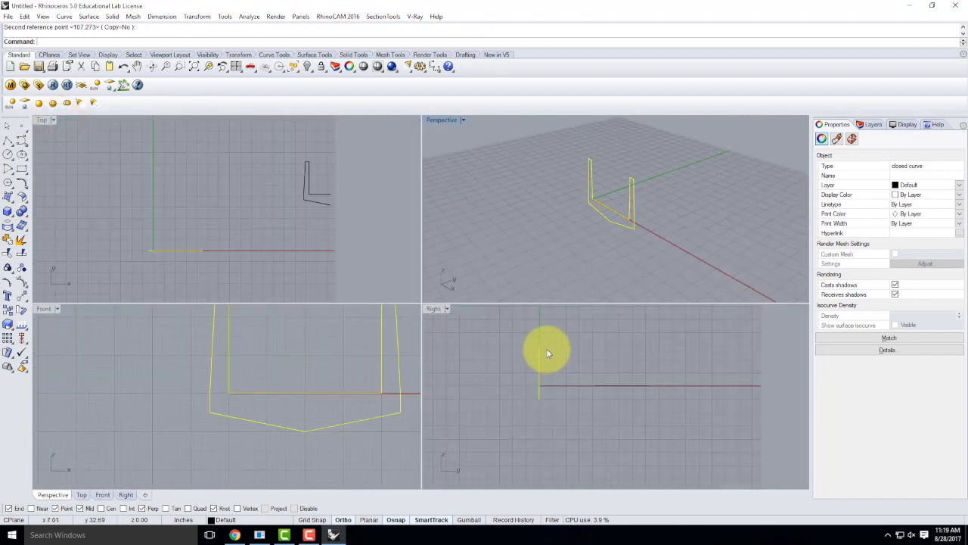
{"action": "scroll", "coordinate": [247, 374], "scroll_direction": "down", "scroll_amount": 6}
{"action": "scroll", "coordinate": [347, 353], "scroll_direction": "up", "scroll_amount": 4}
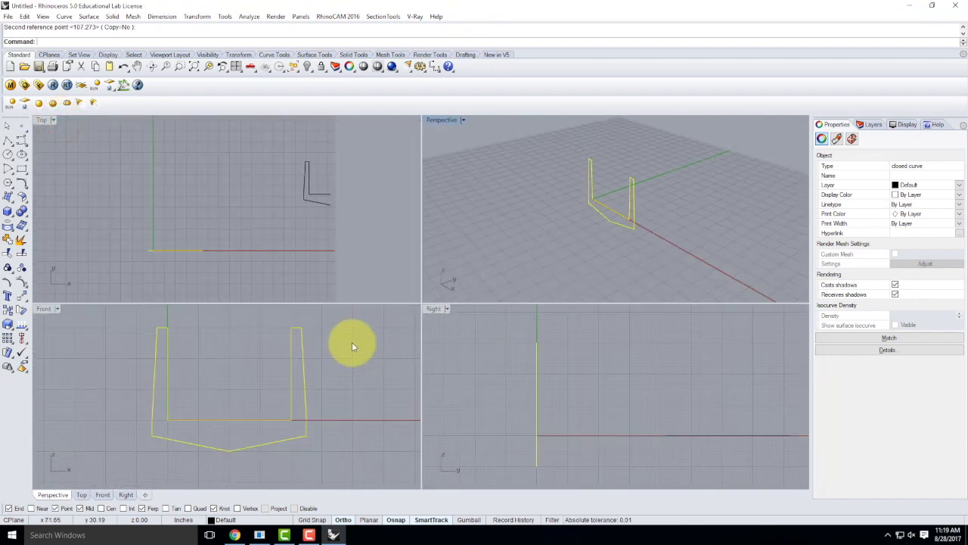
{"action": "double_click", "coordinate": [443, 121]}
{"action": "scroll", "coordinate": [476, 292], "scroll_direction": "up", "scroll_amount": 3}
{"action": "scroll", "coordinate": [280, 303], "scroll_direction": "up", "scroll_amount": 2}
{"action": "scroll", "coordinate": [281, 298], "scroll_direction": "down", "scroll_amount": 2}
{"action": "scroll", "coordinate": [322, 196], "scroll_direction": "up", "scroll_amount": 2}
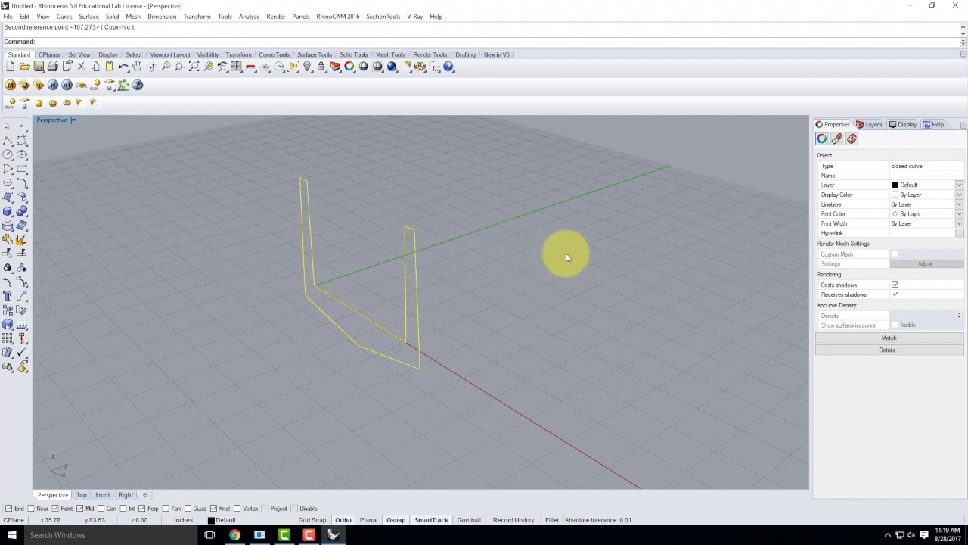
{"action": "key", "text": "Return"}
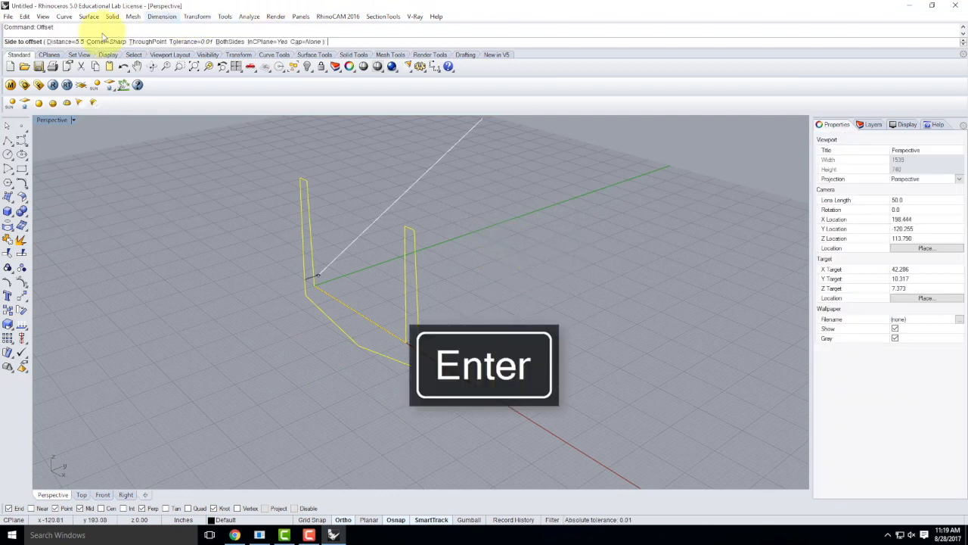
Step: Offset the profile 4 feet with the construction-plane option toggled, then undo the oversized result
{"action": "left_click", "coordinate": [69, 43]}
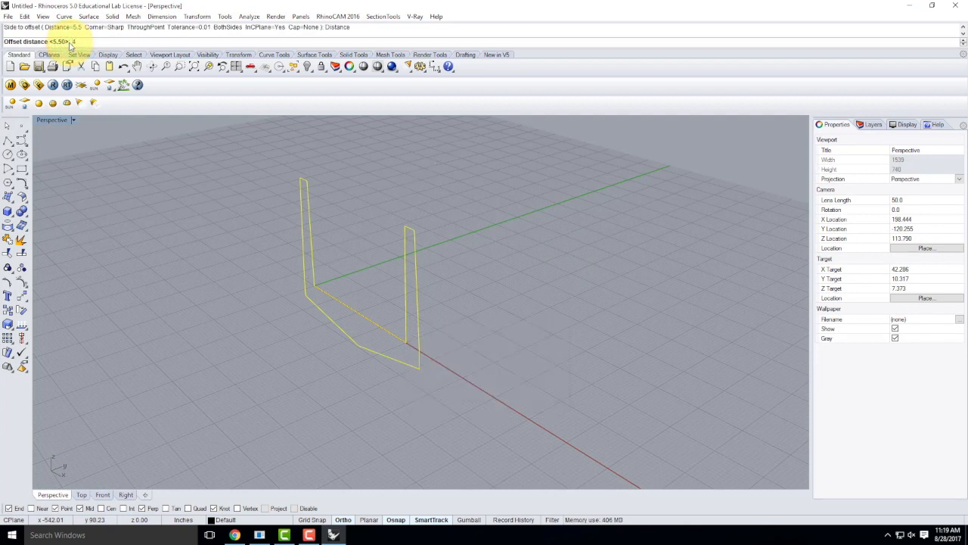
{"action": "type", "text": "4'"}
{"action": "key", "text": "Return"}
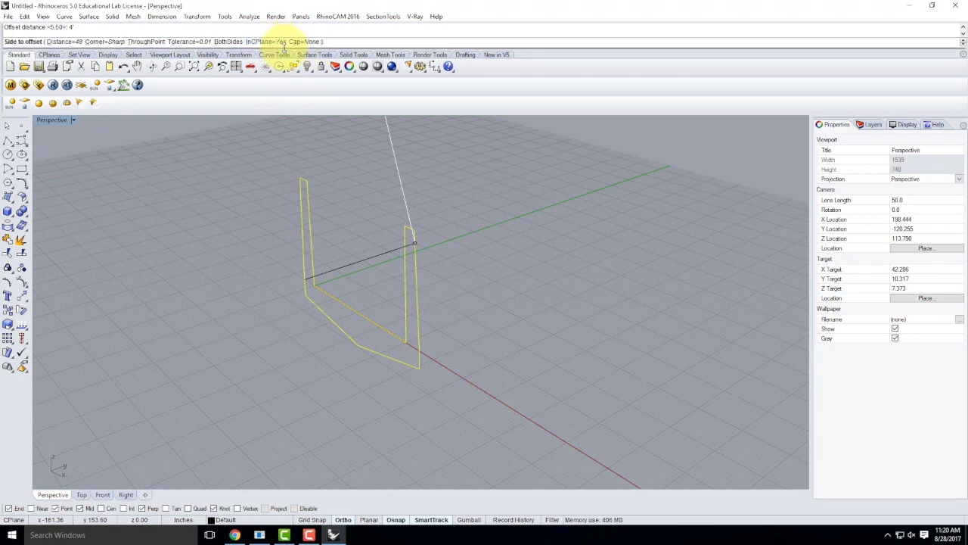
{"action": "left_click", "coordinate": [267, 42]}
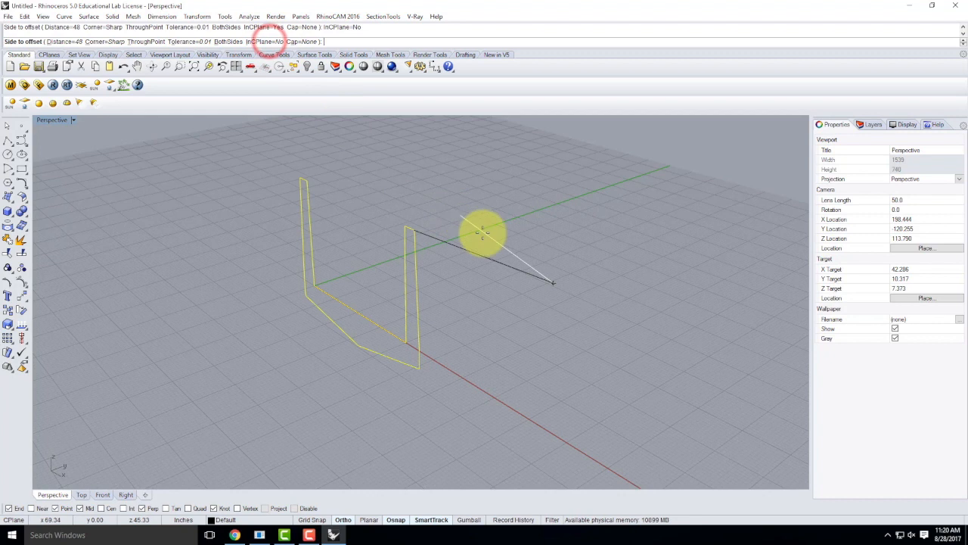
{"action": "scroll", "coordinate": [598, 287], "scroll_direction": "down", "scroll_amount": 3}
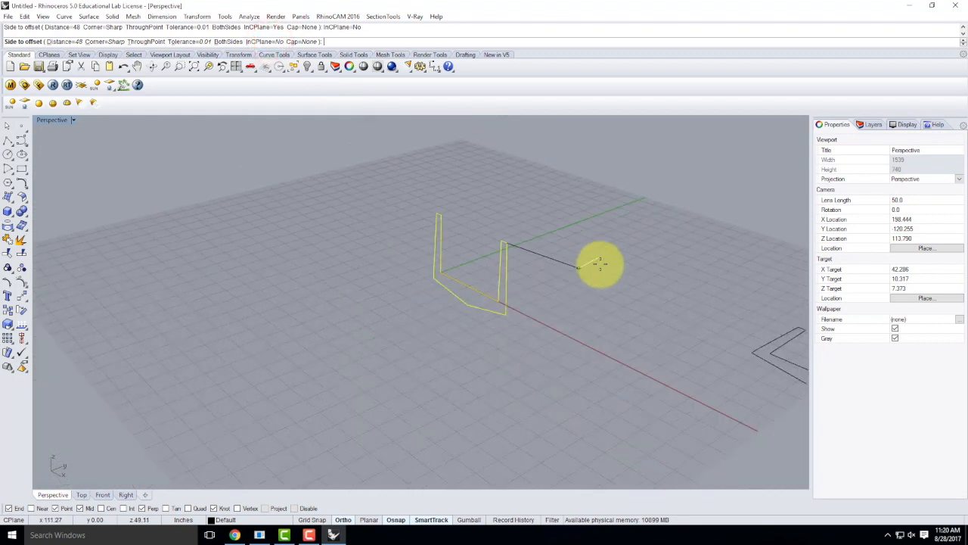
{"action": "left_click", "coordinate": [643, 321]}
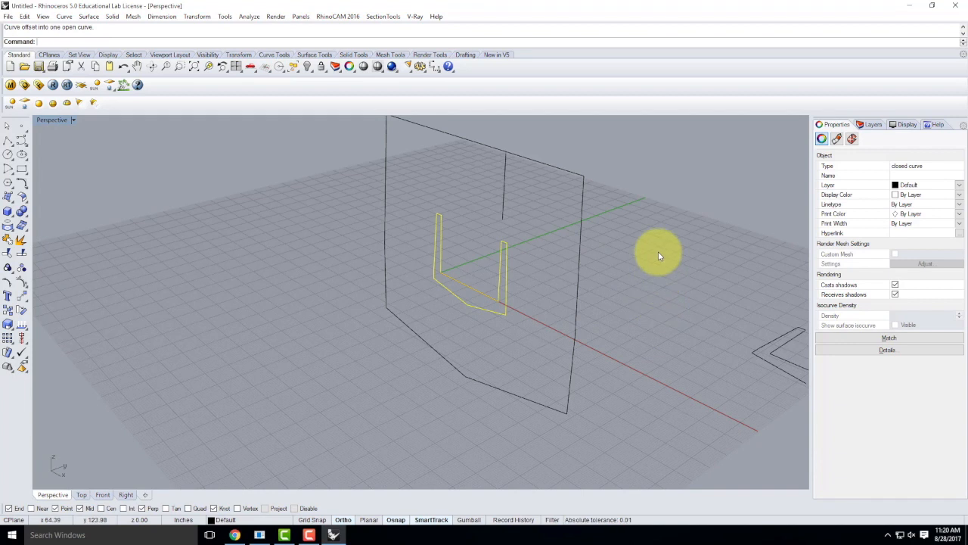
{"action": "key", "text": "ctrl+z"}
Step: Rerun Offset with InCPlane=Yes and pick the side for the copy
{"action": "right_click", "coordinate": [561, 262]}
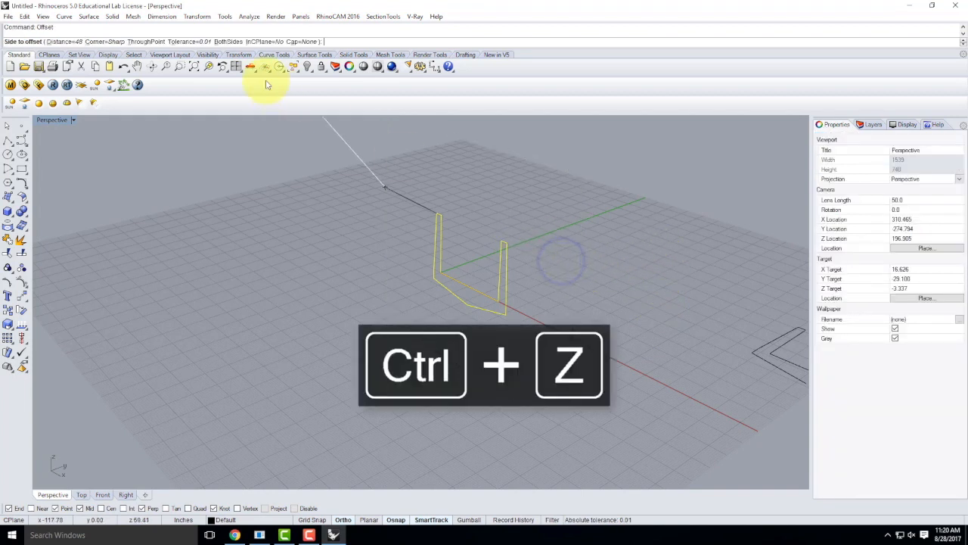
{"action": "left_click", "coordinate": [264, 43]}
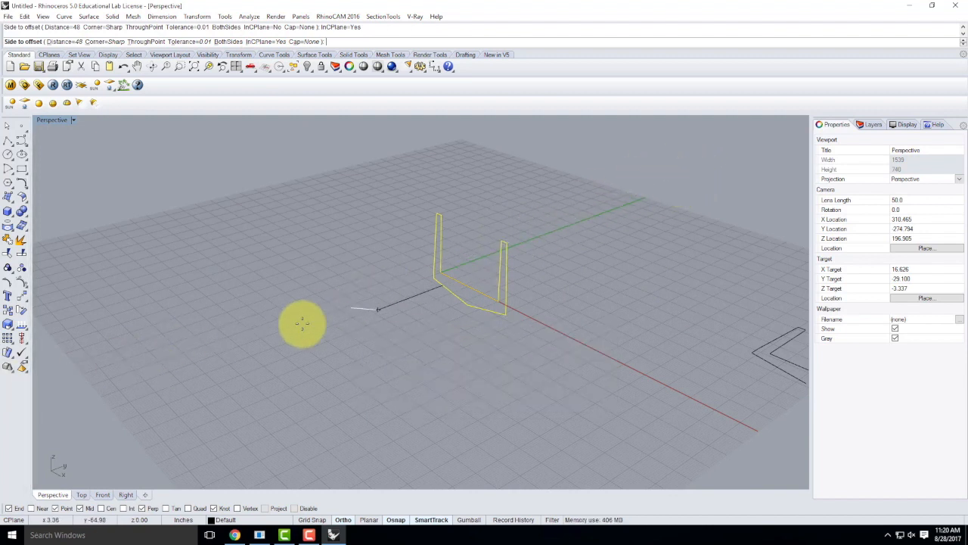
{"action": "left_click", "coordinate": [668, 230]}
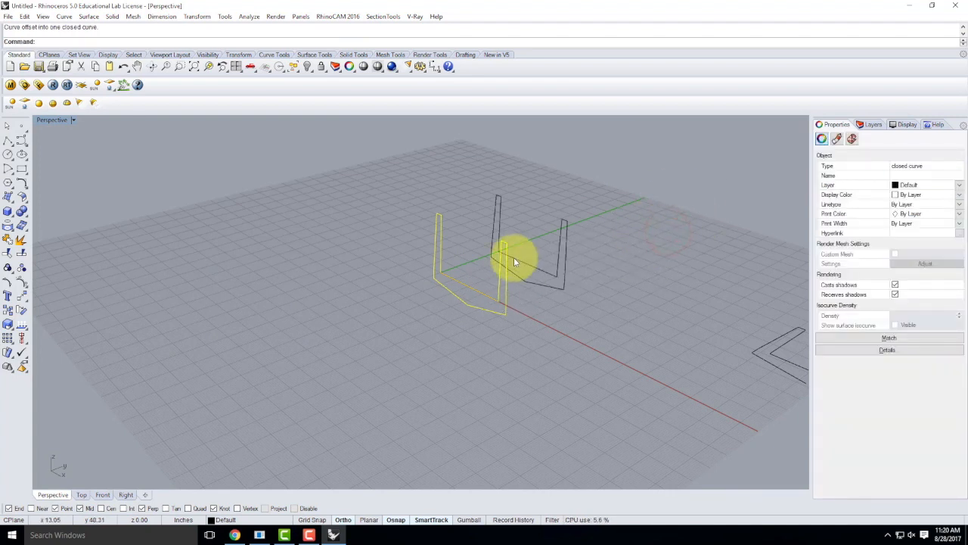
Step: Delete the 48-inch offset copy and rerun Offset on the original profile in four-view layout
{"action": "left_click", "coordinate": [344, 275]}
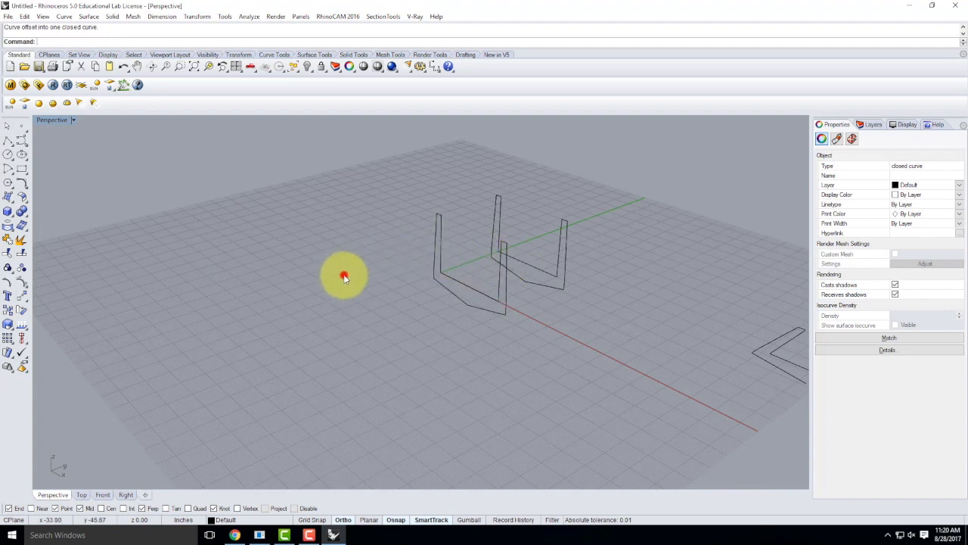
{"action": "left_click", "coordinate": [568, 288]}
{"action": "key", "text": "Delete"}
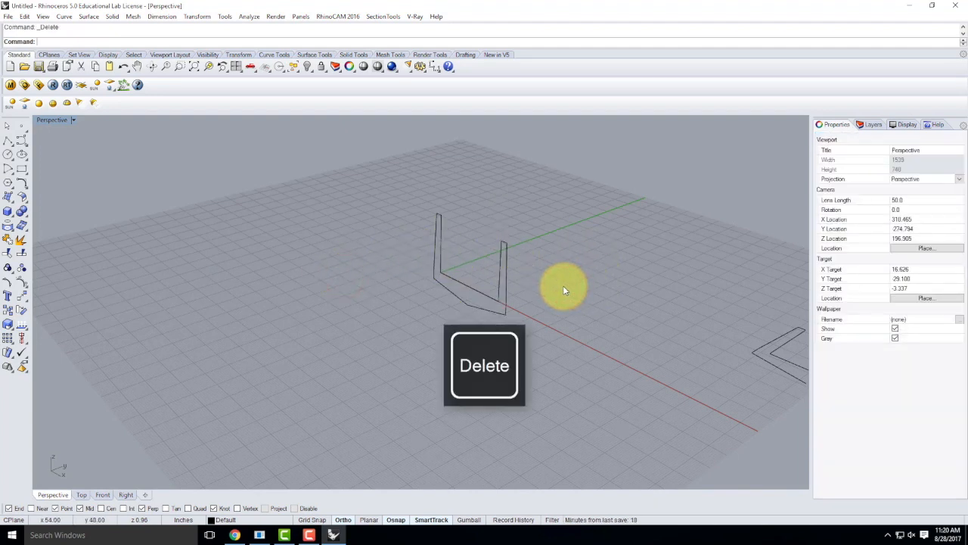
{"action": "left_click", "coordinate": [500, 282]}
{"action": "double_click", "coordinate": [50, 120]}
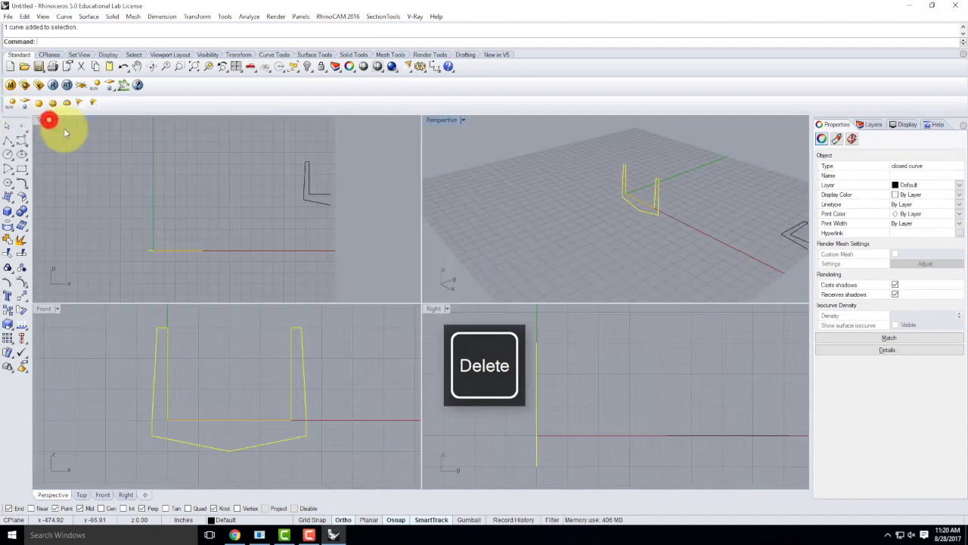
{"action": "scroll", "coordinate": [181, 413], "scroll_direction": "down", "scroll_amount": 5}
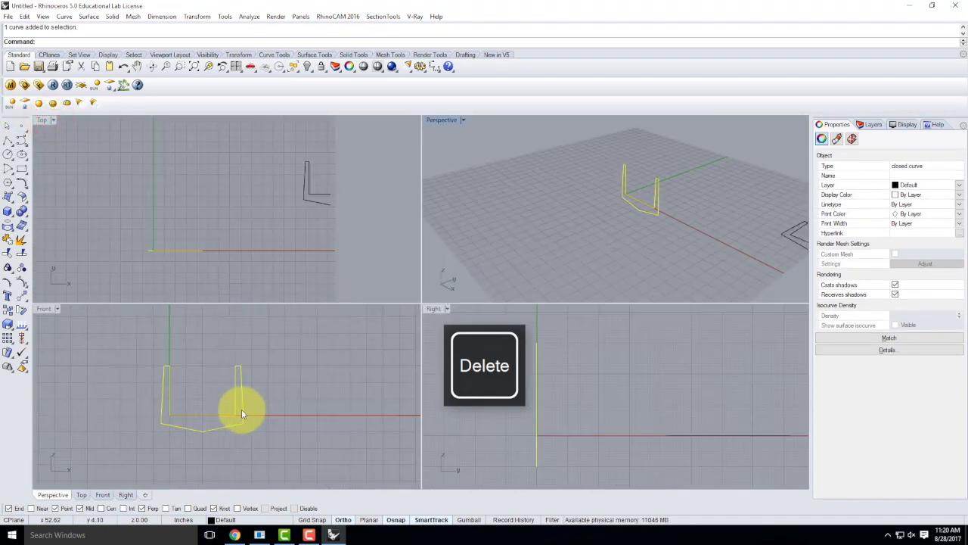
{"action": "type", "text": "offset"}
{"action": "key", "text": "Return"}
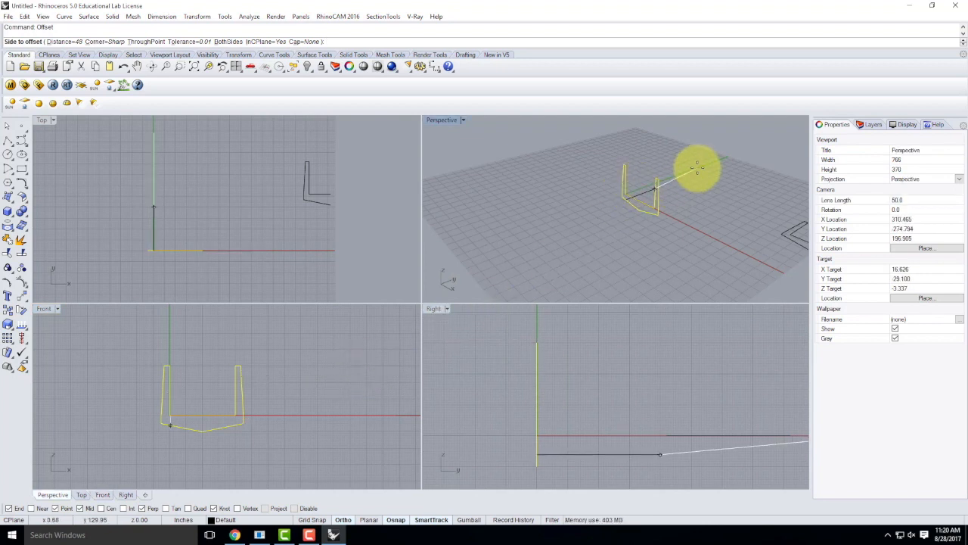
Step: Place the 4-foot offset copy on the right side and view it in a maximized Perspective view
{"action": "left_click", "coordinate": [709, 151]}
{"action": "double_click", "coordinate": [448, 120]}
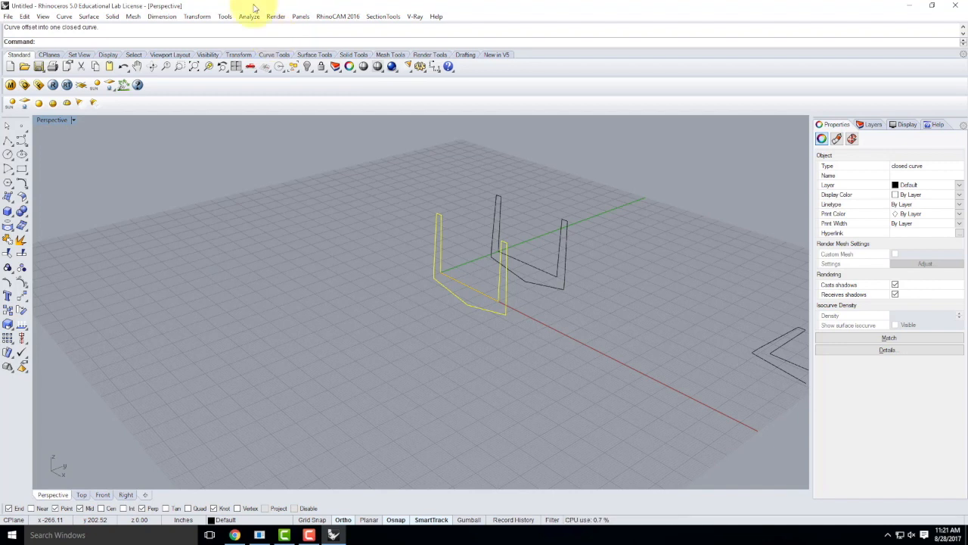
{"action": "left_click", "coordinate": [562, 323]}
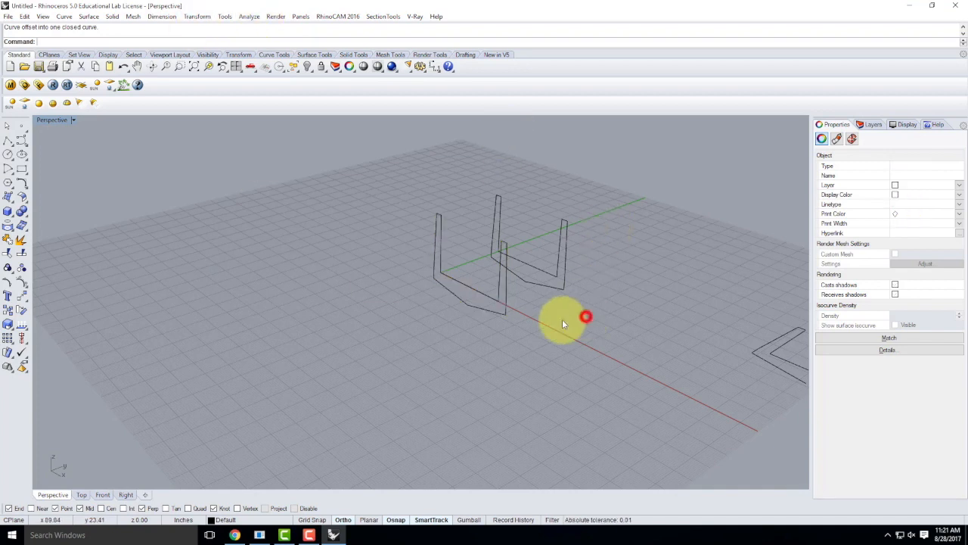
Step: Select the left U-shaped profile together with the offset second U-shaped profile
{"action": "left_click", "coordinate": [469, 287]}
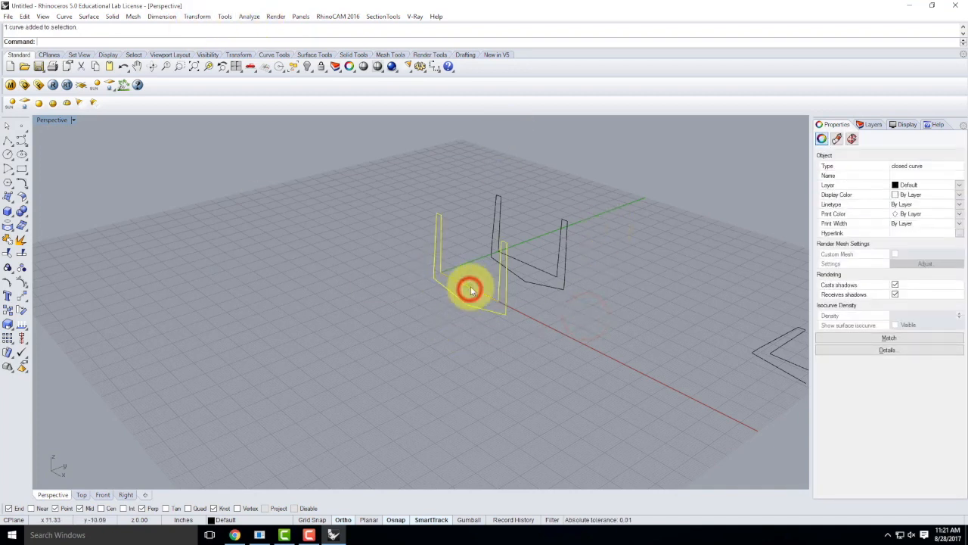
{"action": "left_click", "coordinate": [532, 269], "text": "shift"}
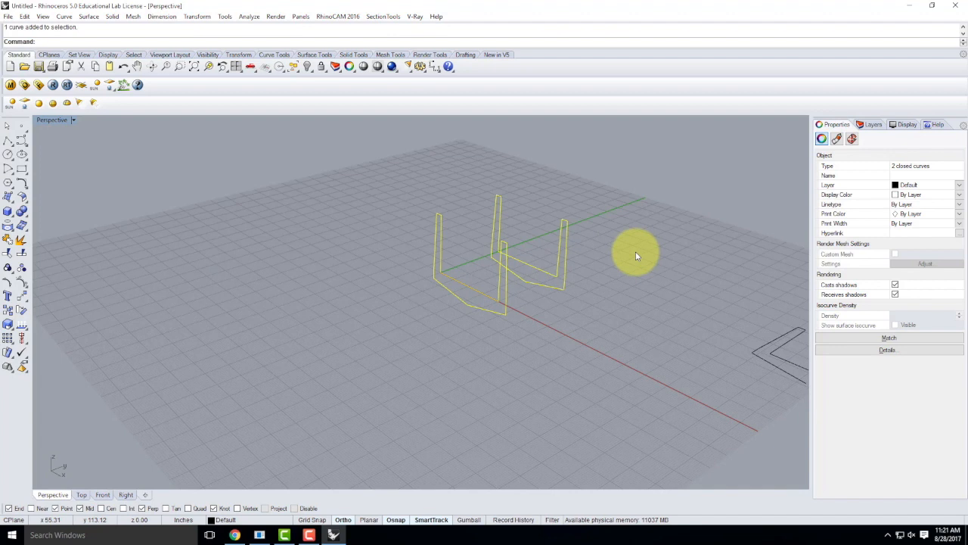
Step: Explode both profiles and loft a base surface between their matching bottom segments
{"action": "type", "text": "explode"}
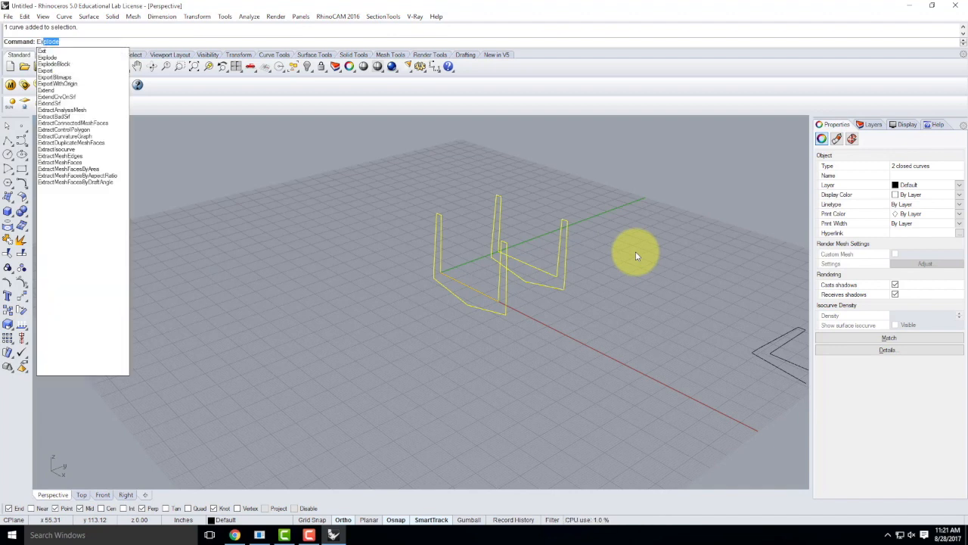
{"action": "key", "text": "Return"}
{"action": "left_click", "coordinate": [573, 352]}
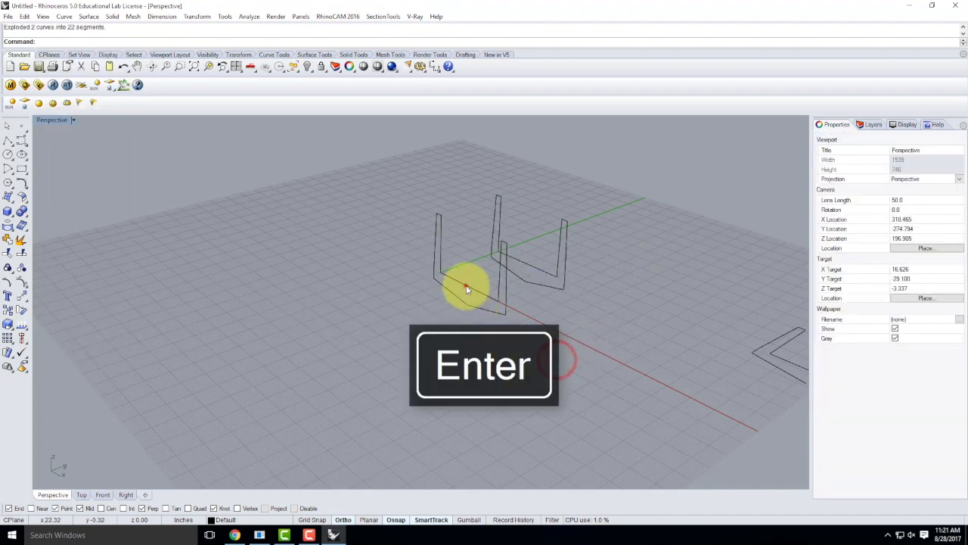
{"action": "left_click", "coordinate": [465, 285]}
{"action": "left_click", "coordinate": [523, 261], "text": "shift"}
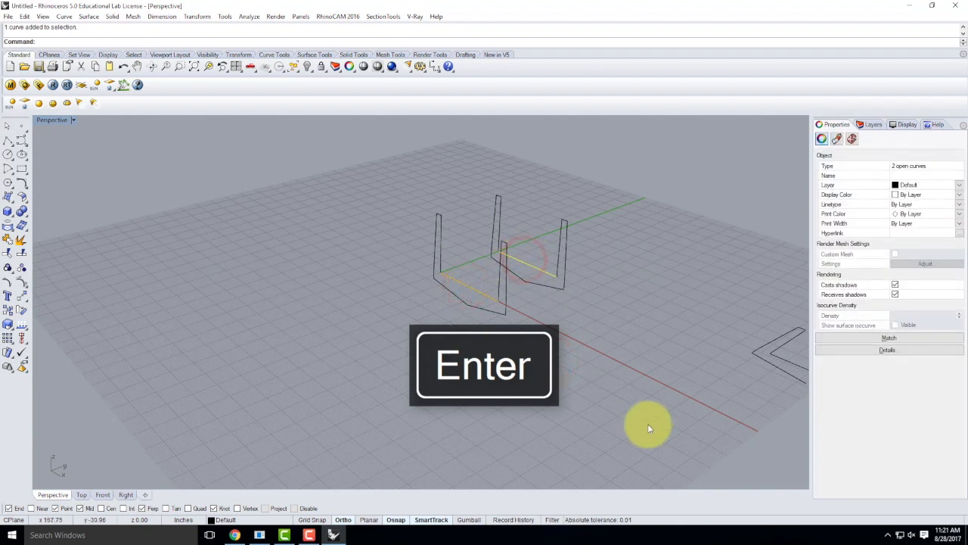
{"action": "type", "text": "loft"}
{"action": "key", "text": "Return"}
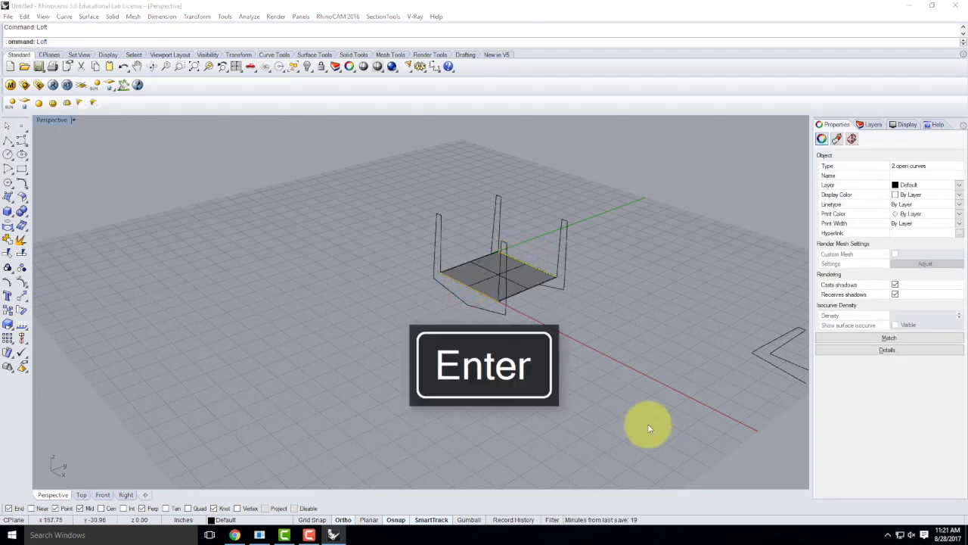
{"action": "left_click", "coordinate": [554, 326]}
Step: Loft a wall surface between the two matching vertical wall segments
{"action": "left_click", "coordinate": [441, 243]}
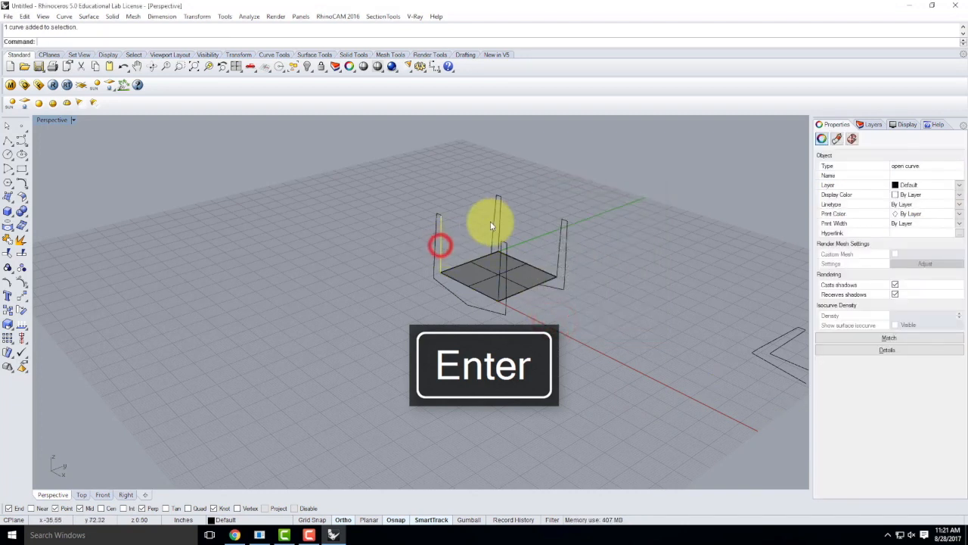
{"action": "left_click", "coordinate": [502, 216]}
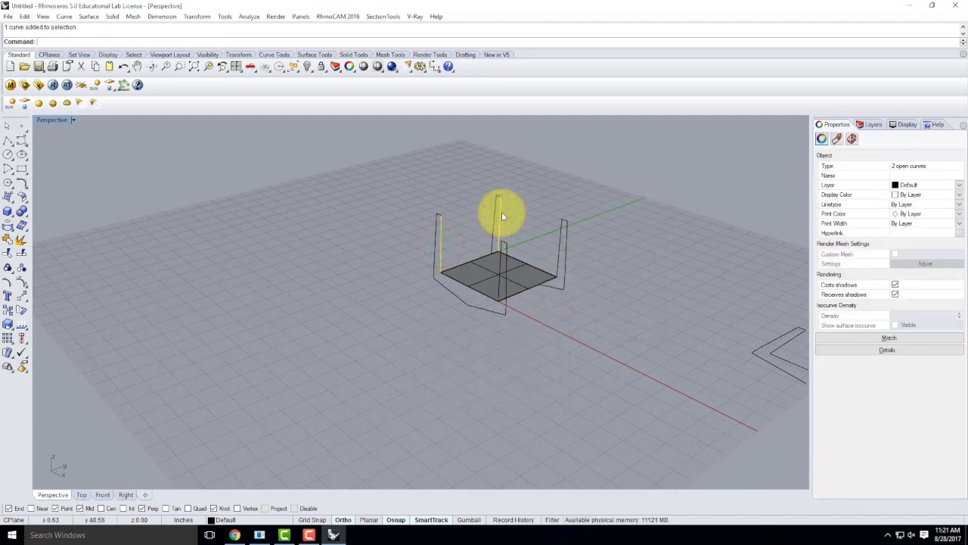
{"action": "key", "text": "Return"}
{"action": "left_click", "coordinate": [561, 327]}
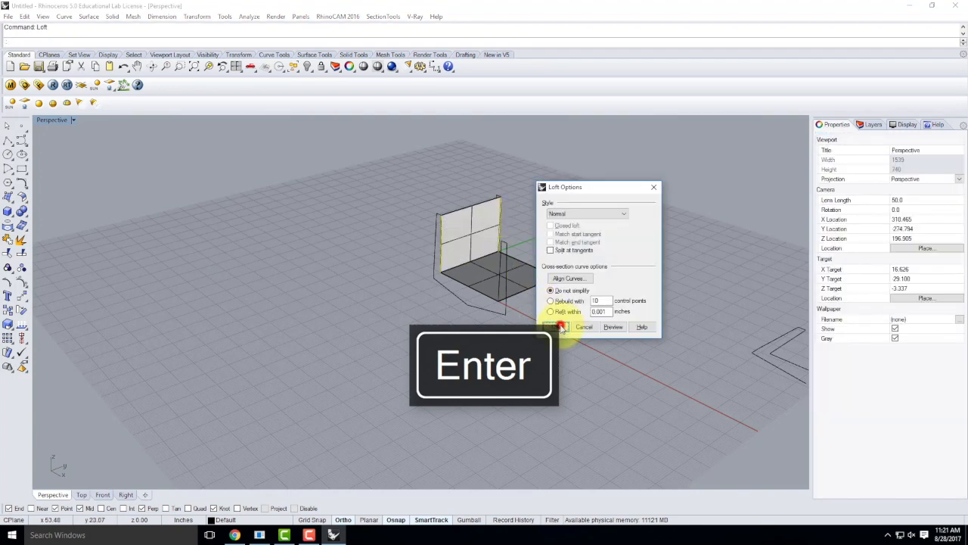
Step: Try a loft between the profile curves, cancel it, and undo twice to restore the closed outlines
{"action": "right_click_drag", "start_coordinate": [426, 180], "coordinate": [428, 137]}
{"action": "left_click", "coordinate": [391, 252]}
{"action": "left_click", "coordinate": [432, 144]}
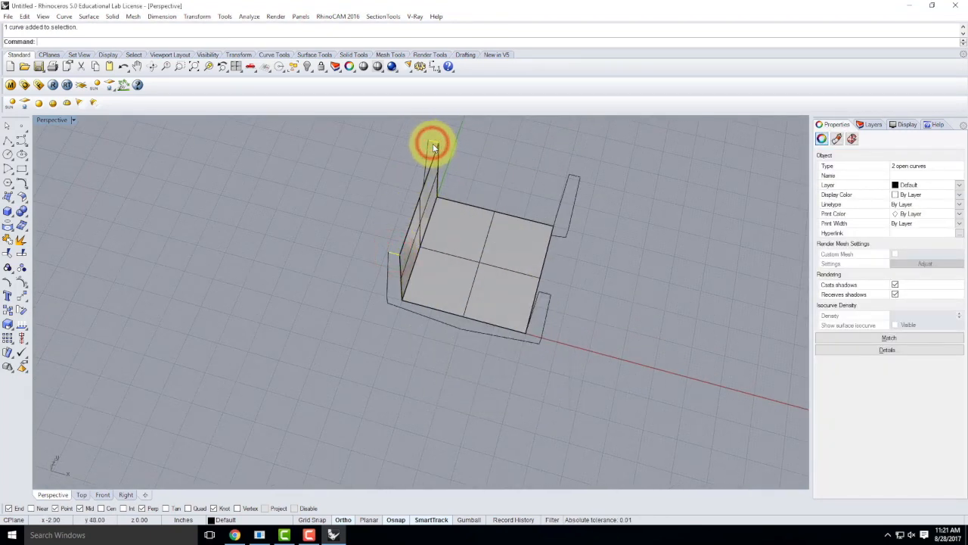
{"action": "key", "text": "Return"}
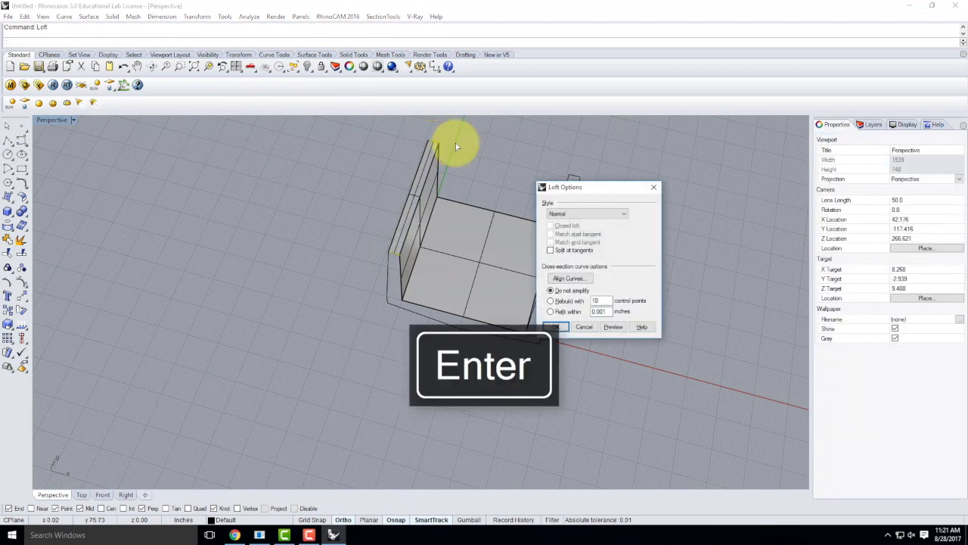
{"action": "key", "text": "Escape"}
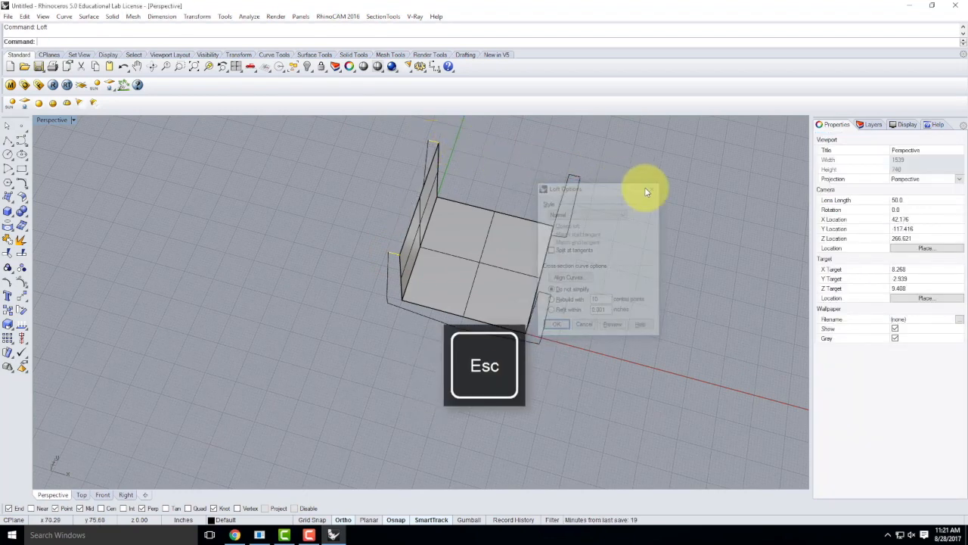
{"action": "key", "text": "ctrl+z"}
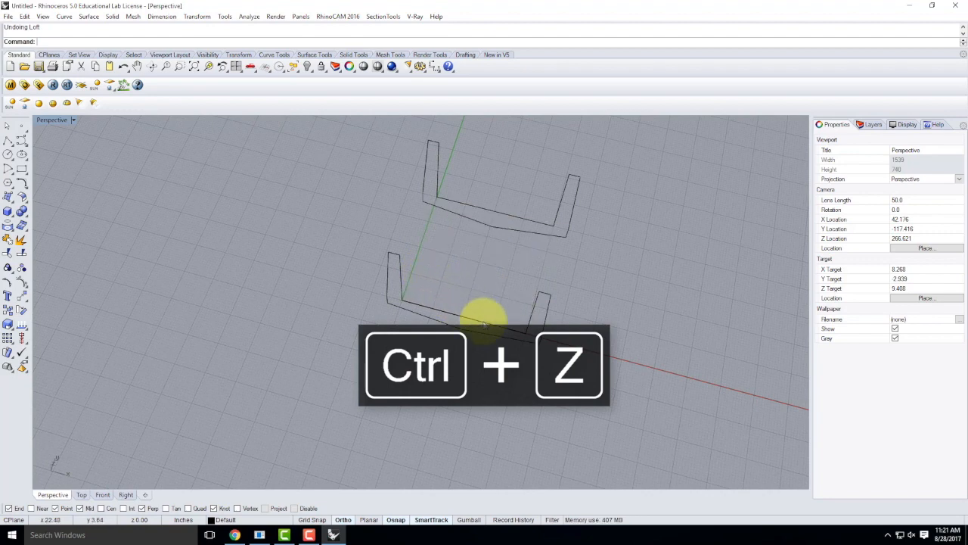
{"action": "key", "text": "ctrl+z"}
{"action": "right_click_drag", "start_coordinate": [562, 311], "coordinate": [560, 299]}
{"action": "left_click", "coordinate": [496, 348]}
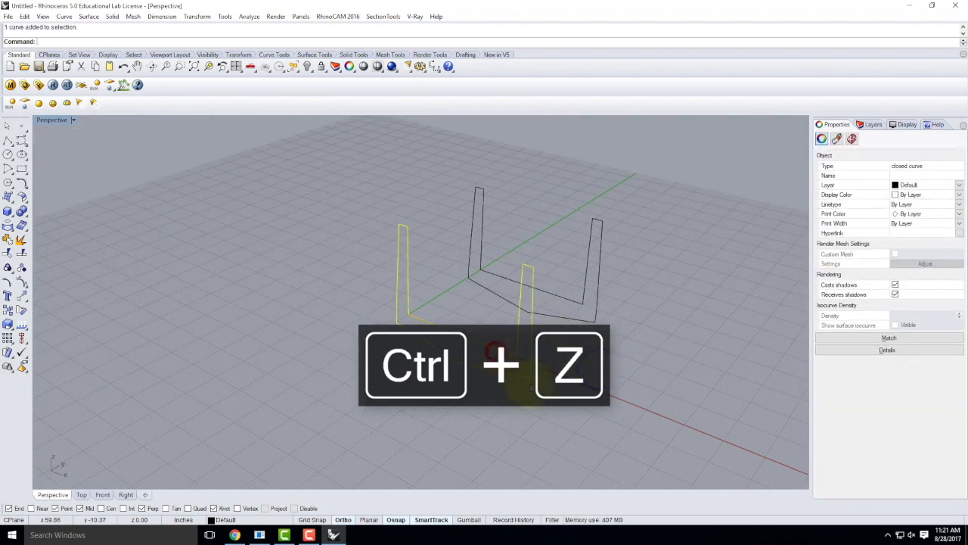
{"action": "left_click", "coordinate": [502, 277], "text": "shift"}
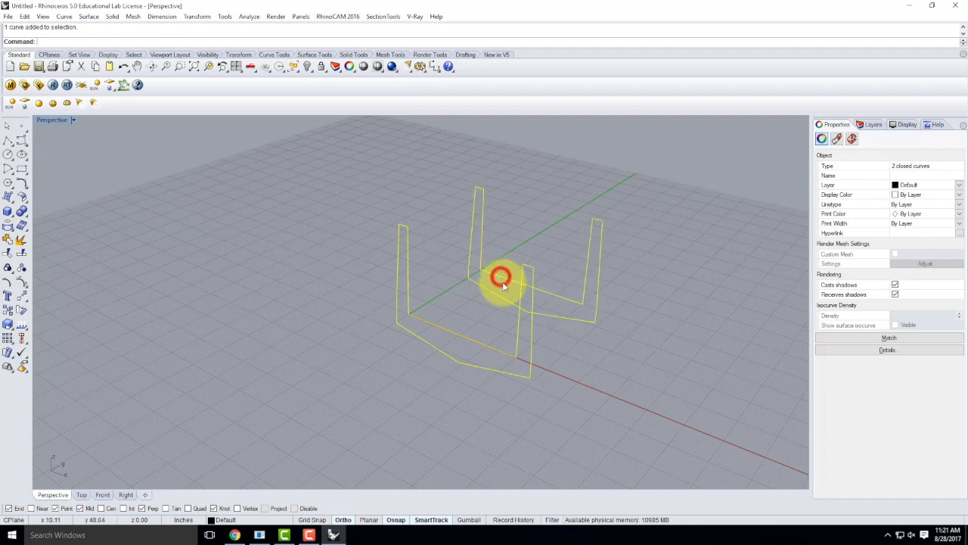
{"action": "left_click", "coordinate": [89, 17]}
{"action": "left_click", "coordinate": [99, 38]}
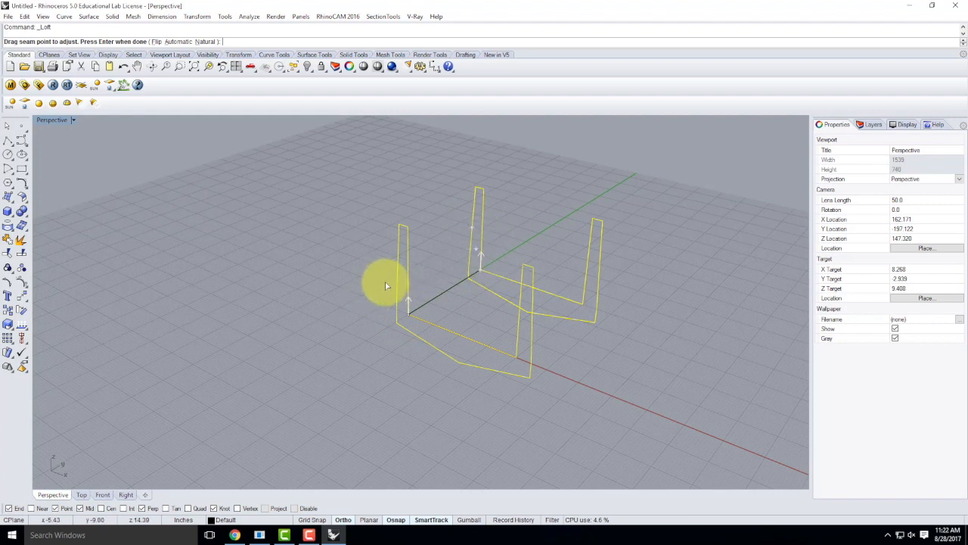
{"action": "key", "text": "Return"}
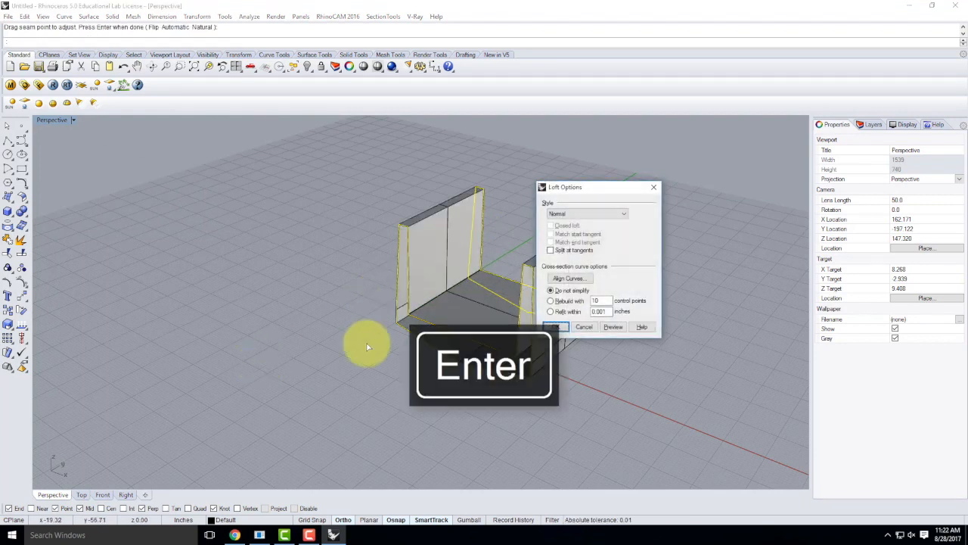
{"action": "left_click", "coordinate": [558, 326]}
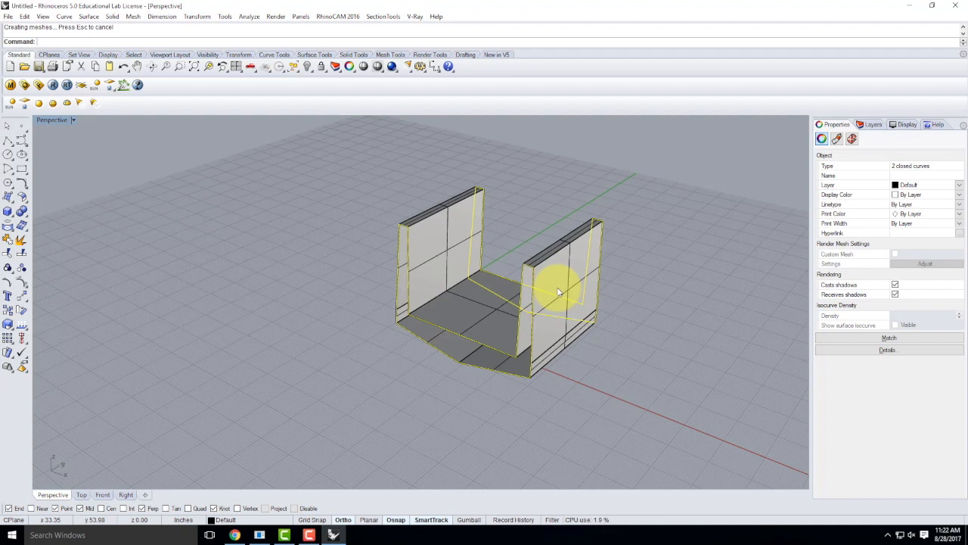
{"action": "key", "text": "ctrl+z"}
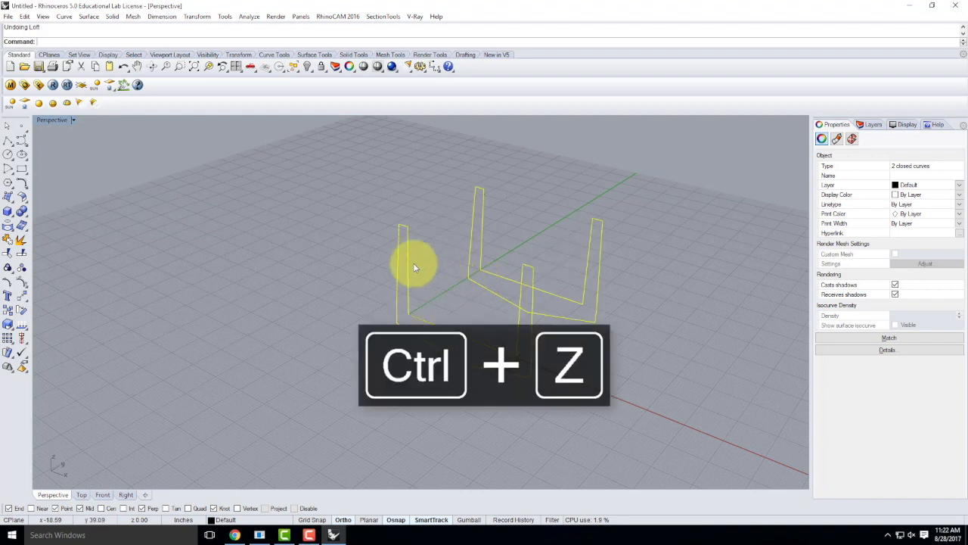
{"action": "right_click", "coordinate": [308, 270]}
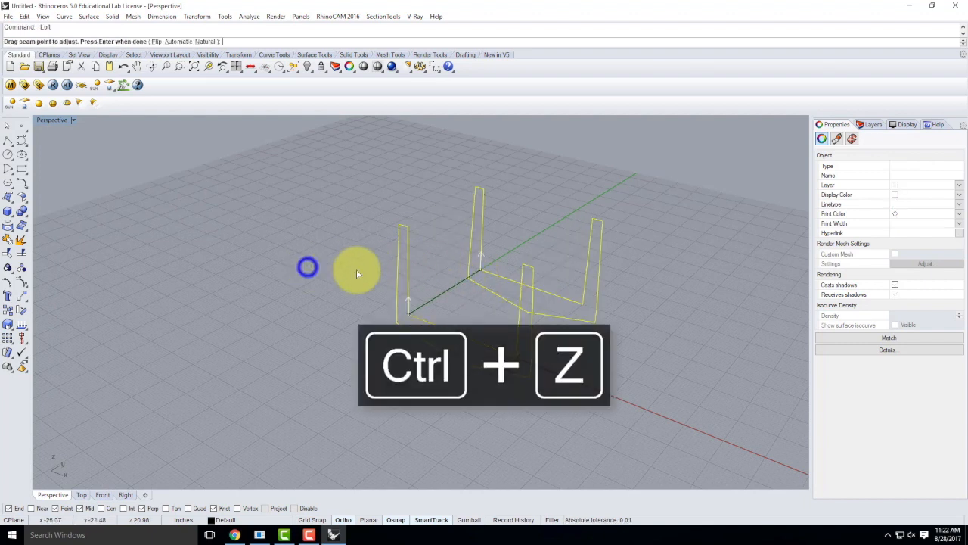
{"action": "left_click", "coordinate": [478, 268]}
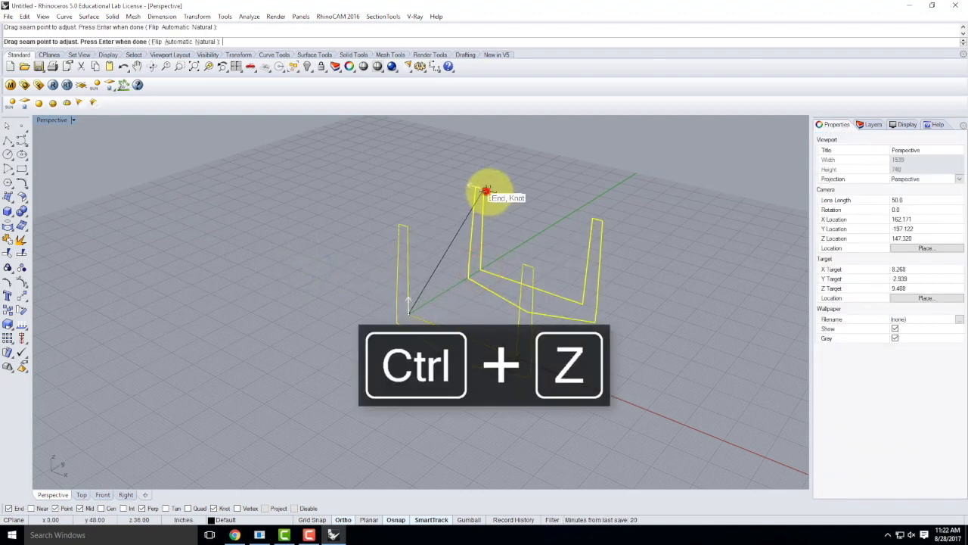
{"action": "left_click", "coordinate": [485, 190]}
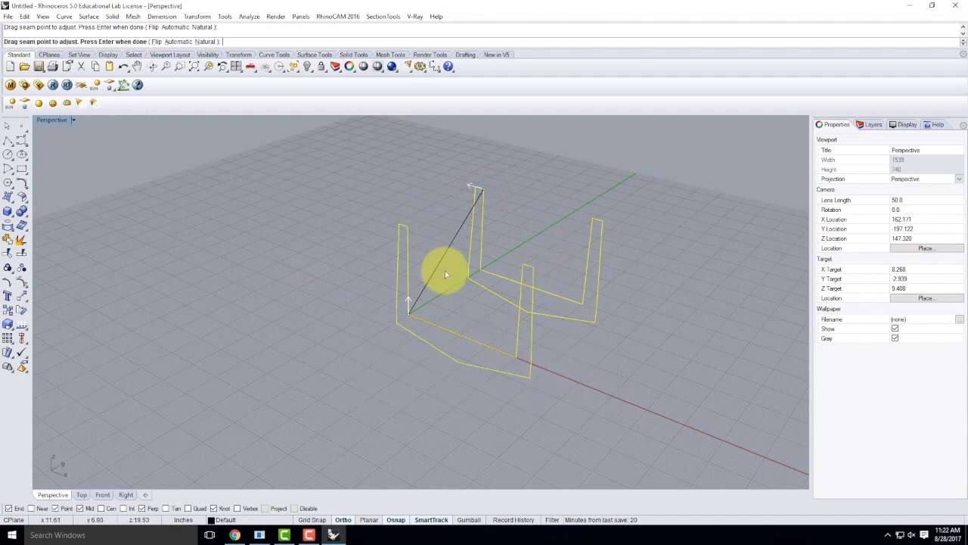
{"action": "key", "text": "Return"}
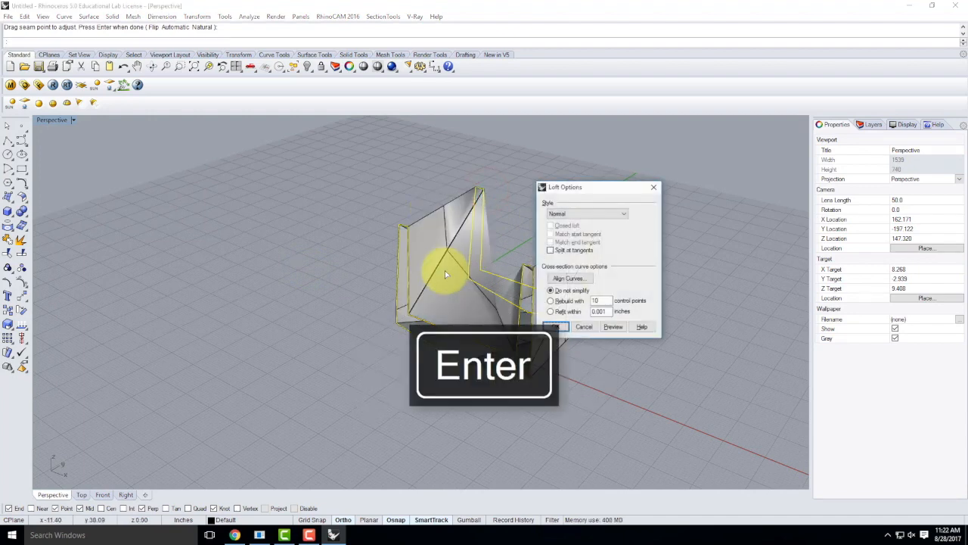
{"action": "left_click", "coordinate": [565, 330]}
{"action": "right_click_drag", "start_coordinate": [561, 251], "coordinate": [673, 222]}
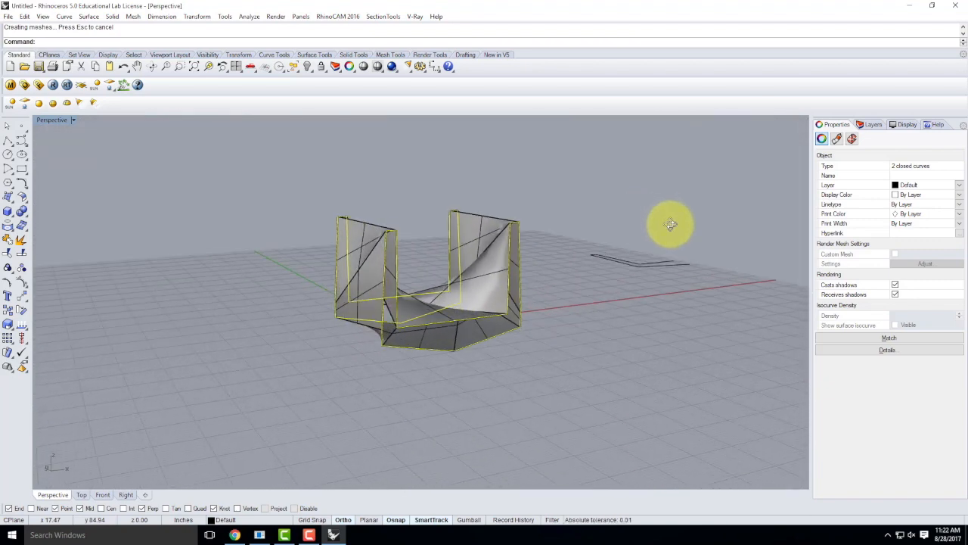
{"action": "key", "text": "ctrl+z"}
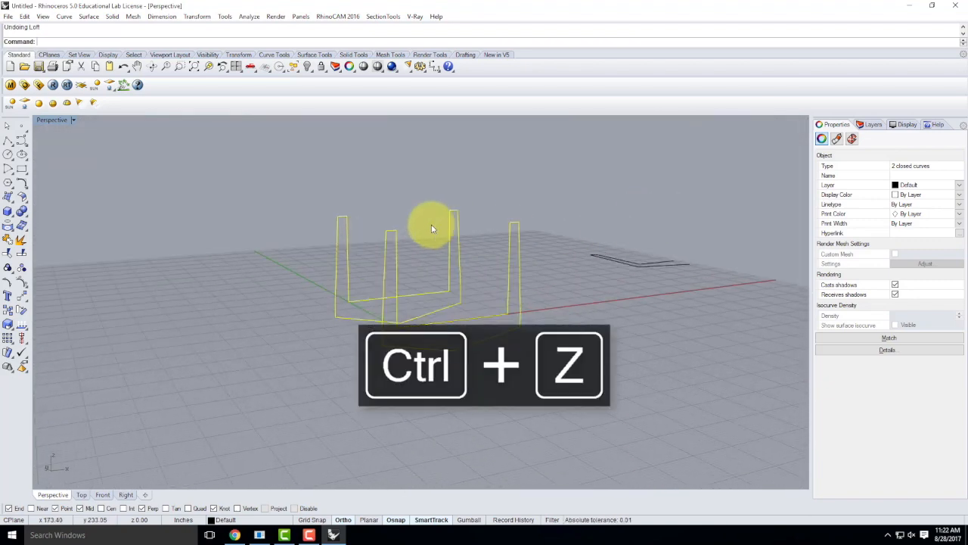
{"action": "right_click", "coordinate": [443, 288]}
{"action": "left_click", "coordinate": [397, 323]}
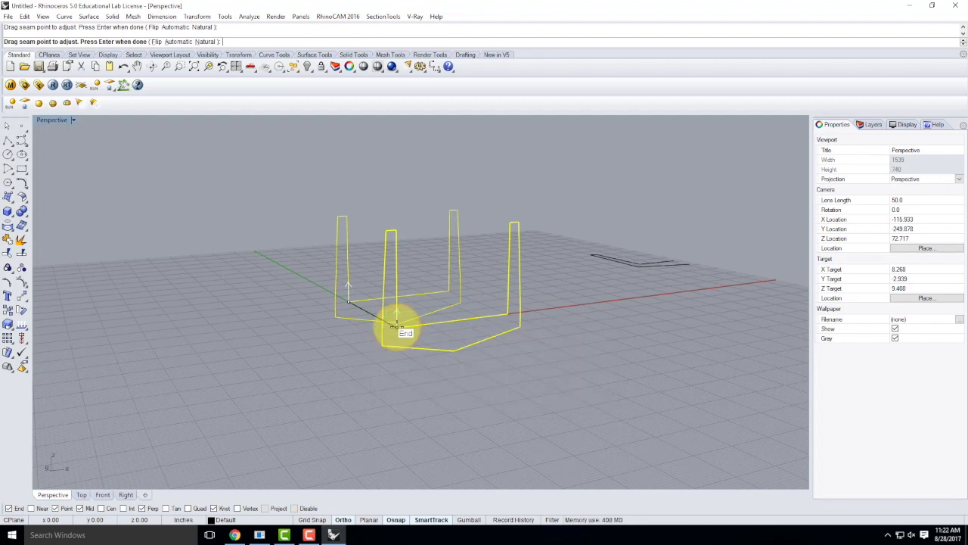
{"action": "left_click", "coordinate": [156, 43]}
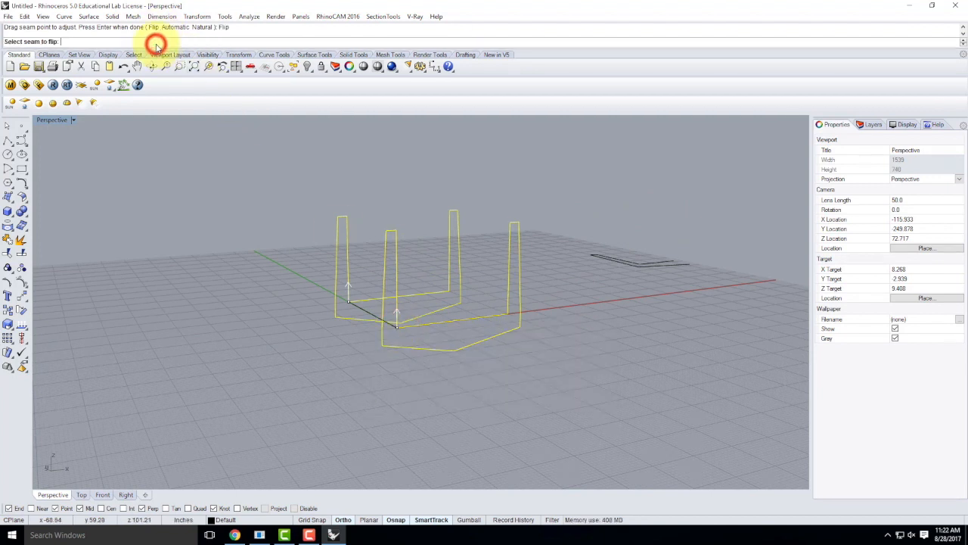
{"action": "left_click", "coordinate": [395, 327]}
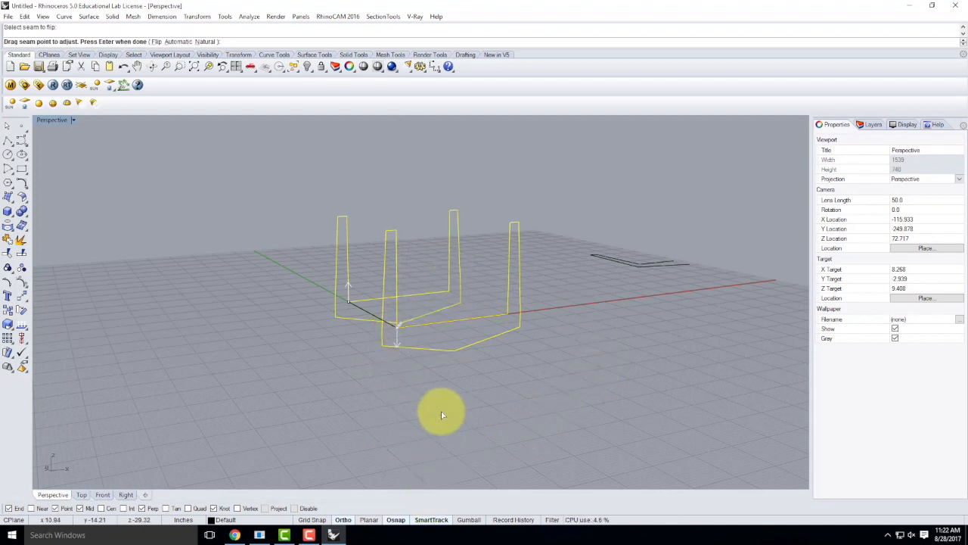
{"action": "key", "text": "Return"}
{"action": "key", "text": "Return"}
{"action": "left_click", "coordinate": [556, 324]}
{"action": "right_click_drag", "start_coordinate": [557, 255], "coordinate": [502, 378]}
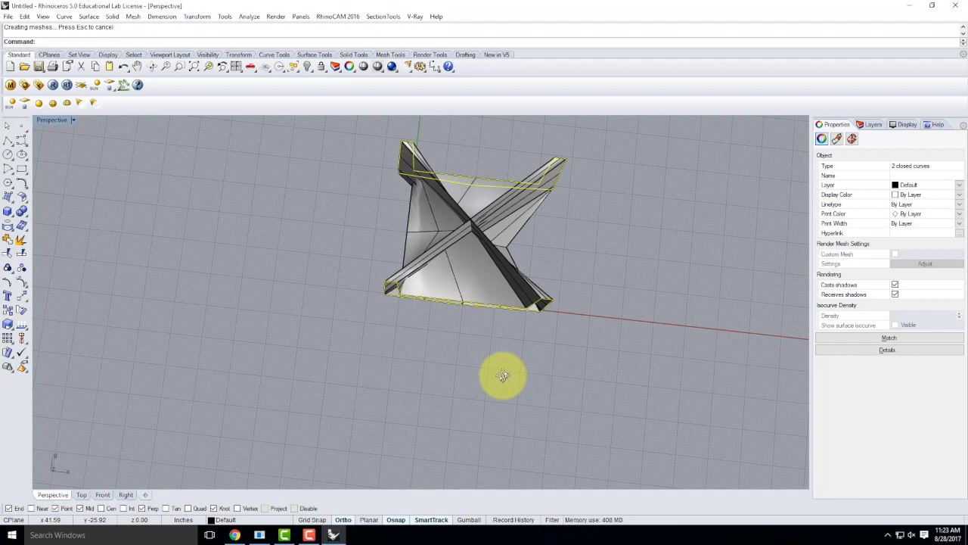
{"action": "key", "text": "ctrl+z"}
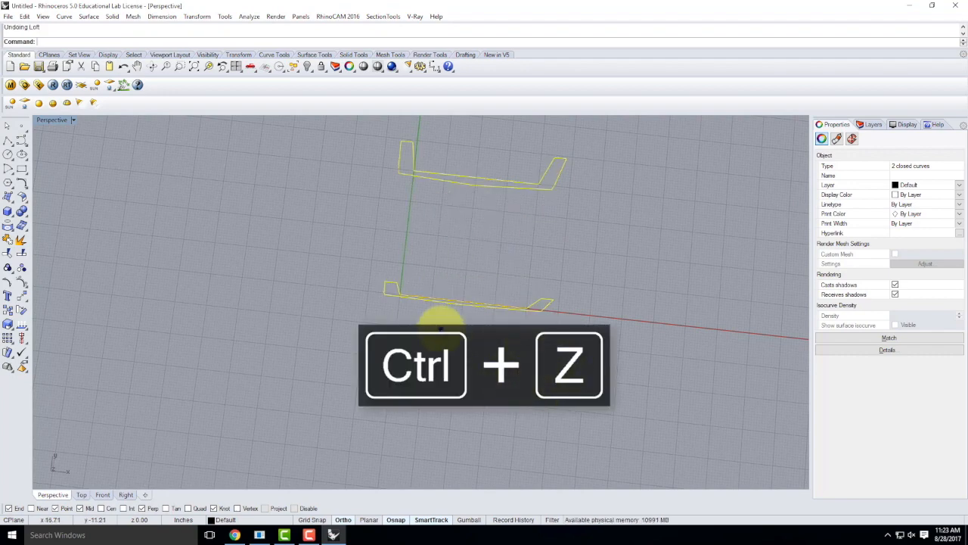
Step: Repeat Loft with default seams, joining both closed profiles into a U-shaped deck shell
{"action": "right_click", "coordinate": [441, 328]}
{"action": "right_click_drag", "start_coordinate": [569, 375], "coordinate": [463, 298]}
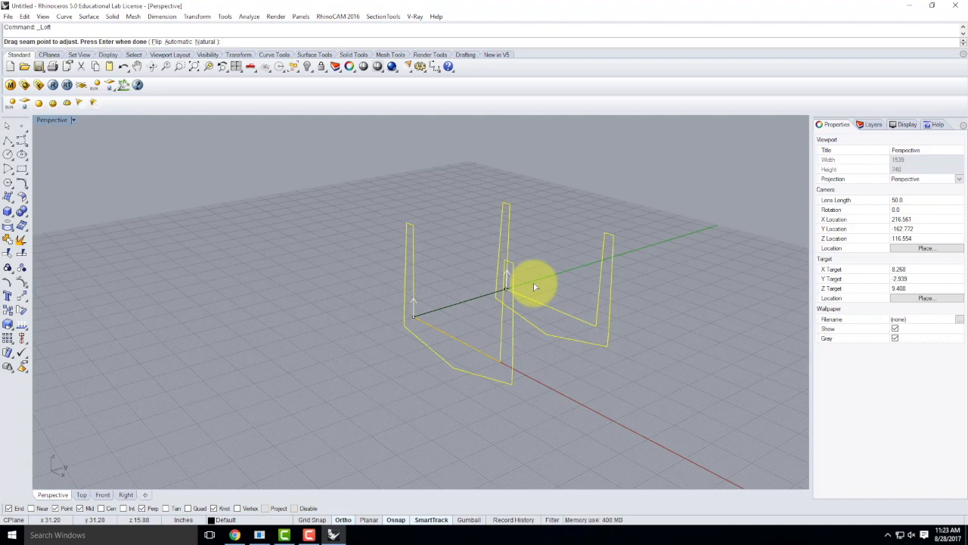
{"action": "key", "text": "Return"}
{"action": "key", "text": "Return"}
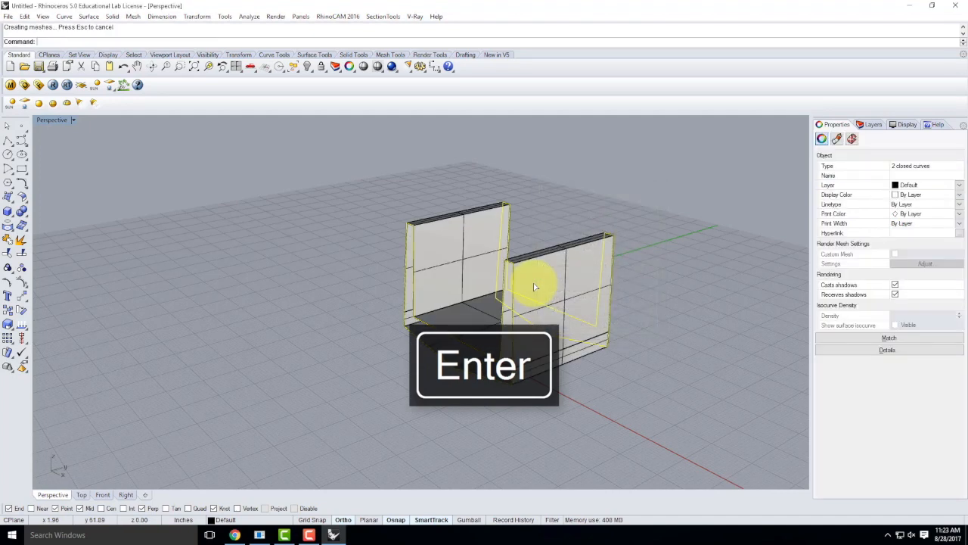
{"action": "left_click", "coordinate": [607, 206]}
{"action": "mouse_move", "coordinate": [373, 346]}
{"action": "right_mouse_down"}
{"action": "mouse_move", "coordinate": [495, 316]}
{"action": "mouse_move", "coordinate": [413, 341]}
{"action": "mouse_move", "coordinate": [397, 309]}
{"action": "mouse_move", "coordinate": [398, 349]}
{"action": "mouse_move", "coordinate": [432, 280]}
{"action": "mouse_move", "coordinate": [411, 294]}
{"action": "mouse_move", "coordinate": [436, 332]}
{"action": "mouse_move", "coordinate": [452, 302]}
{"action": "mouse_move", "coordinate": [437, 331]}
{"action": "mouse_move", "coordinate": [377, 336]}
{"action": "right_mouse_up"}
{"action": "scroll", "coordinate": [397, 236], "scroll_direction": "up", "scroll_amount": 10}
{"action": "scroll", "coordinate": [252, 391], "scroll_direction": "down", "scroll_amount": 3}
{"action": "right_click_drag", "start_coordinate": [322, 421], "coordinate": [277, 423]}
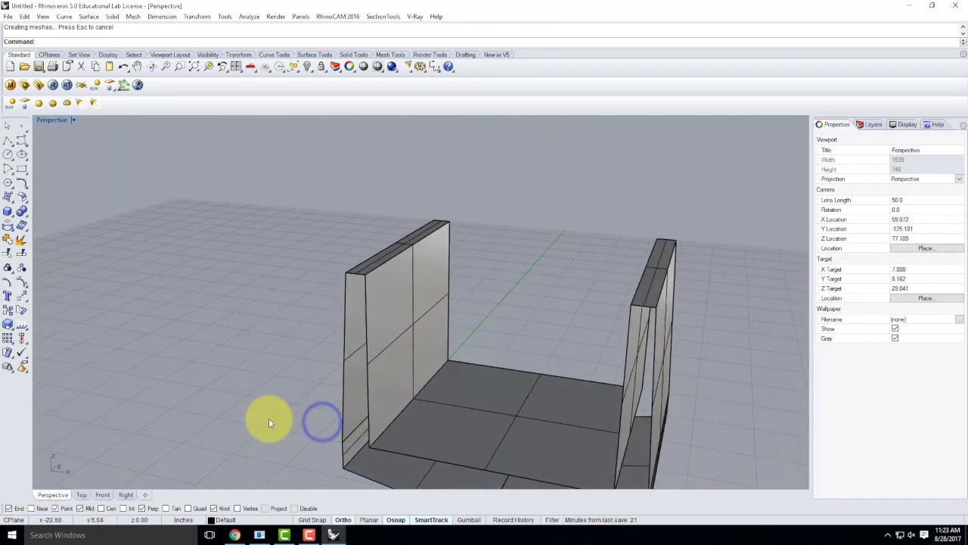
{"action": "scroll", "coordinate": [337, 448], "scroll_direction": "up", "scroll_amount": 4}
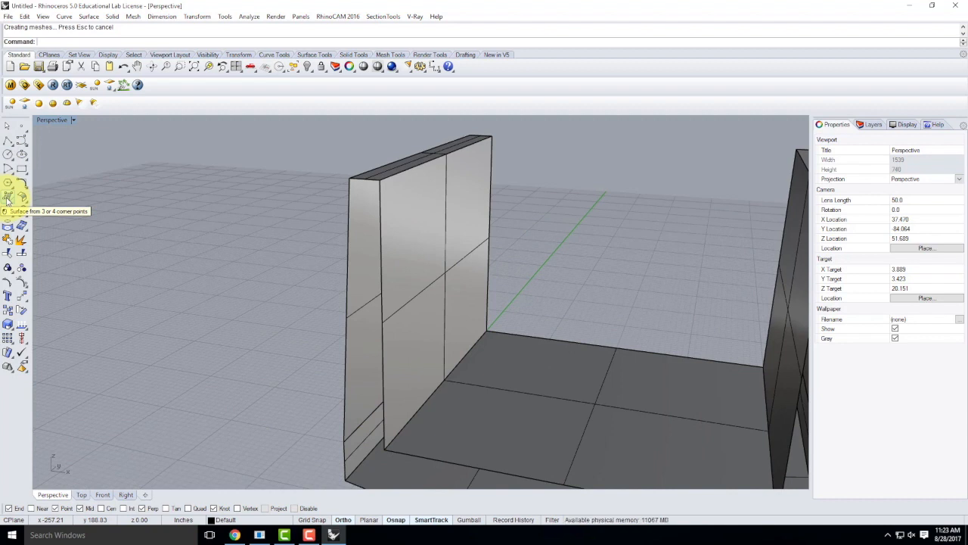
Step: Cap the left wall's open end with a surface snapped to its four end corners
{"action": "left_click", "coordinate": [7, 198]}
{"action": "left_click", "coordinate": [346, 444]}
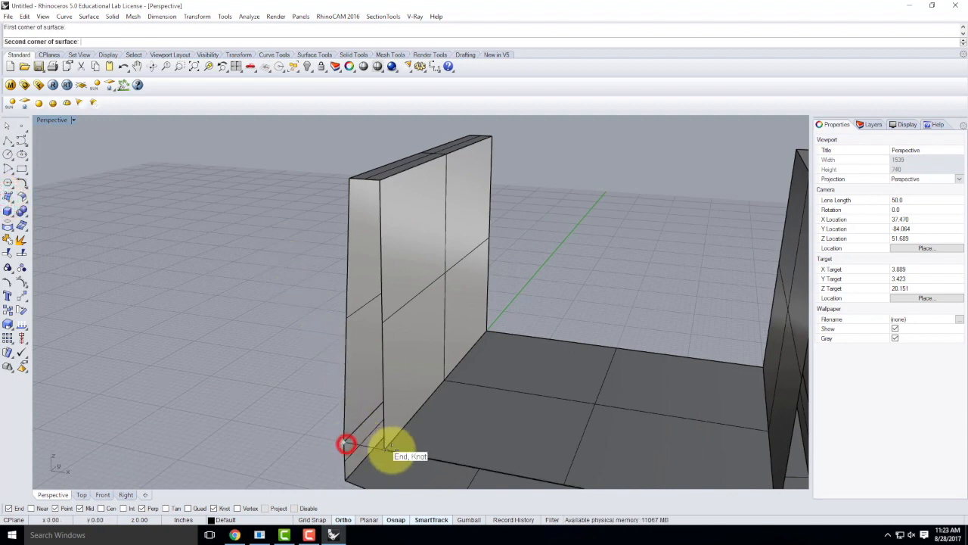
{"action": "left_click", "coordinate": [386, 449]}
{"action": "left_click", "coordinate": [357, 180]}
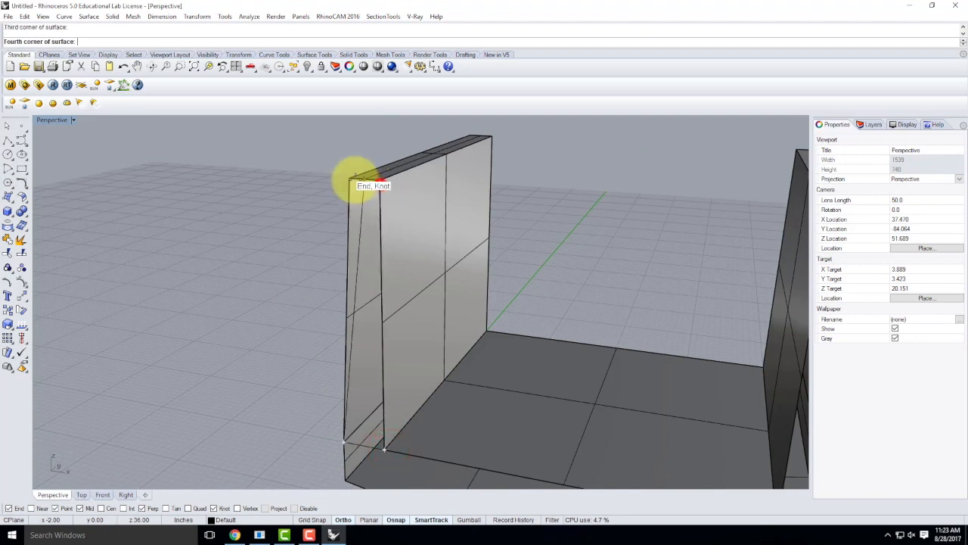
{"action": "left_click", "coordinate": [352, 179]}
{"action": "scroll", "coordinate": [360, 269], "scroll_direction": "down", "scroll_amount": 5}
{"action": "mouse_move", "coordinate": [360, 271]}
{"action": "right_mouse_down"}
{"action": "mouse_move", "coordinate": [425, 281]}
{"action": "mouse_move", "coordinate": [441, 270]}
{"action": "mouse_move", "coordinate": [359, 270]}
{"action": "mouse_move", "coordinate": [357, 283]}
{"action": "right_mouse_up"}
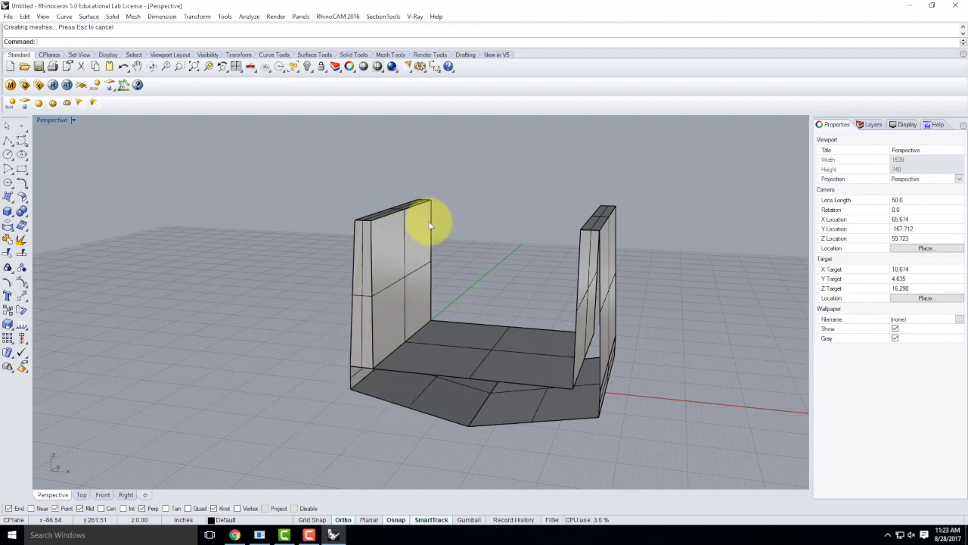
{"action": "mouse_move", "coordinate": [723, 288]}
{"action": "right_mouse_down"}
{"action": "mouse_move", "coordinate": [585, 333]}
{"action": "mouse_move", "coordinate": [472, 283]}
{"action": "mouse_move", "coordinate": [454, 303]}
{"action": "right_mouse_up"}
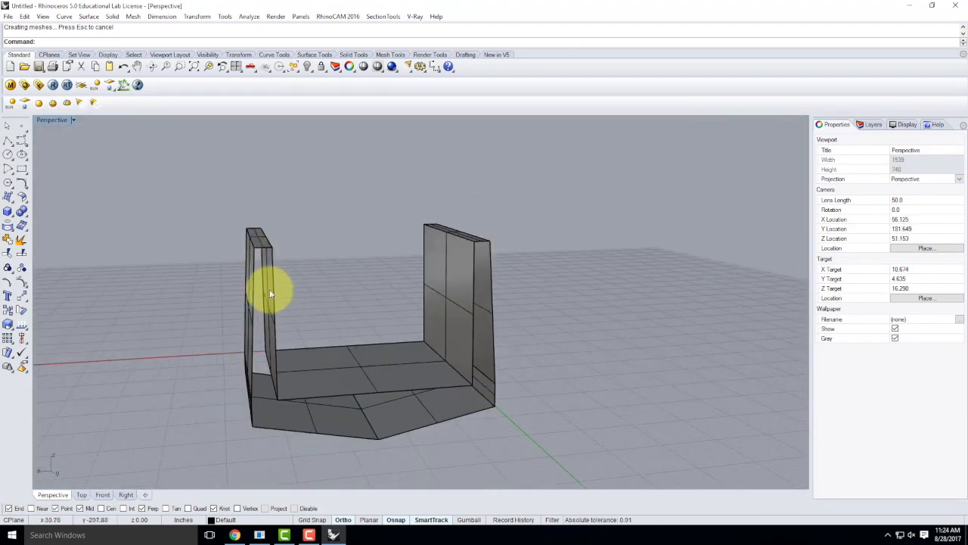
{"action": "left_click", "coordinate": [255, 385]}
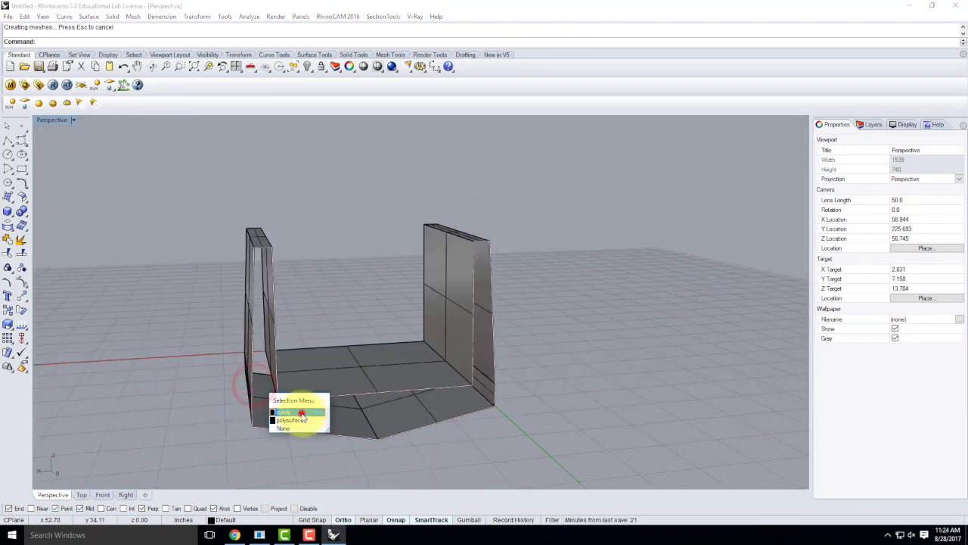
{"action": "left_click", "coordinate": [301, 413]}
{"action": "type", "text": "patch"}
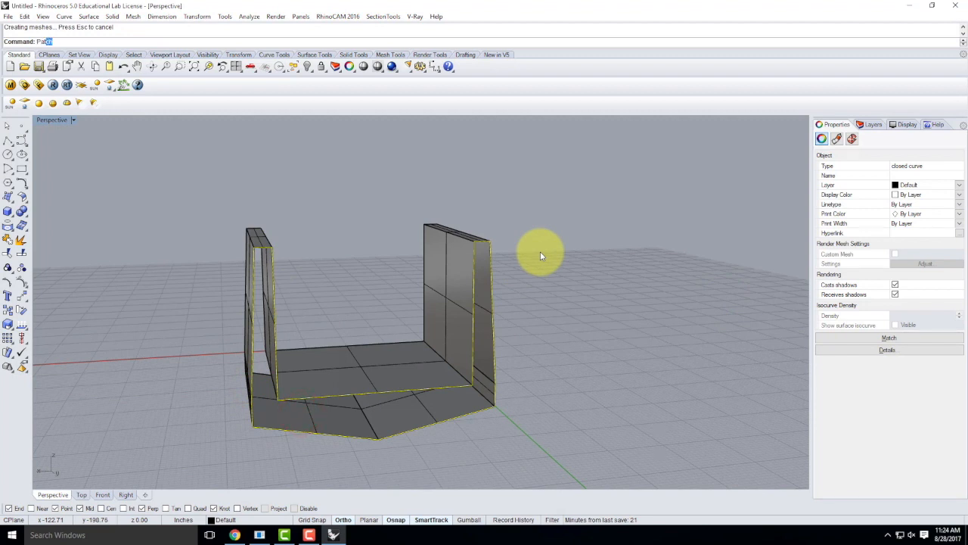
{"action": "key", "text": "Return"}
{"action": "key", "text": "Return"}
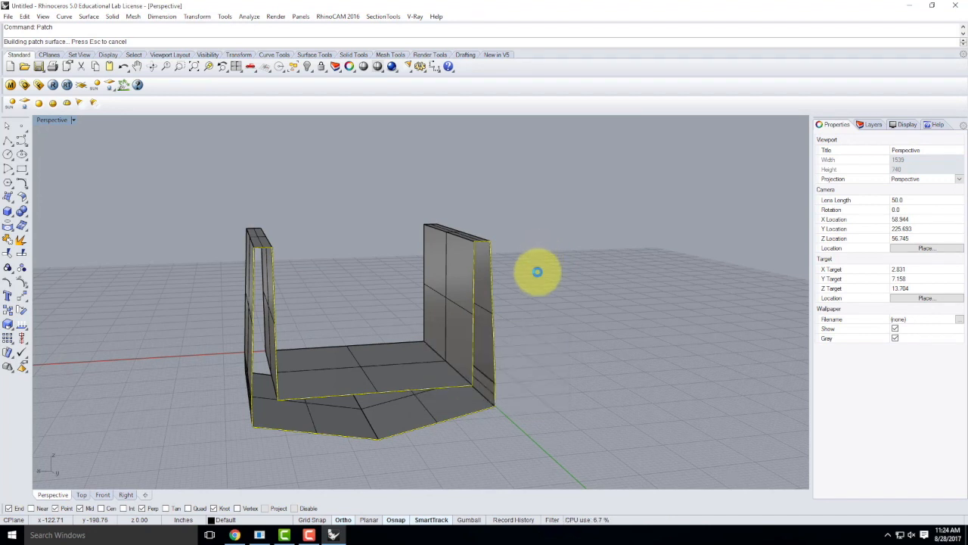
{"action": "left_click", "coordinate": [537, 280]}
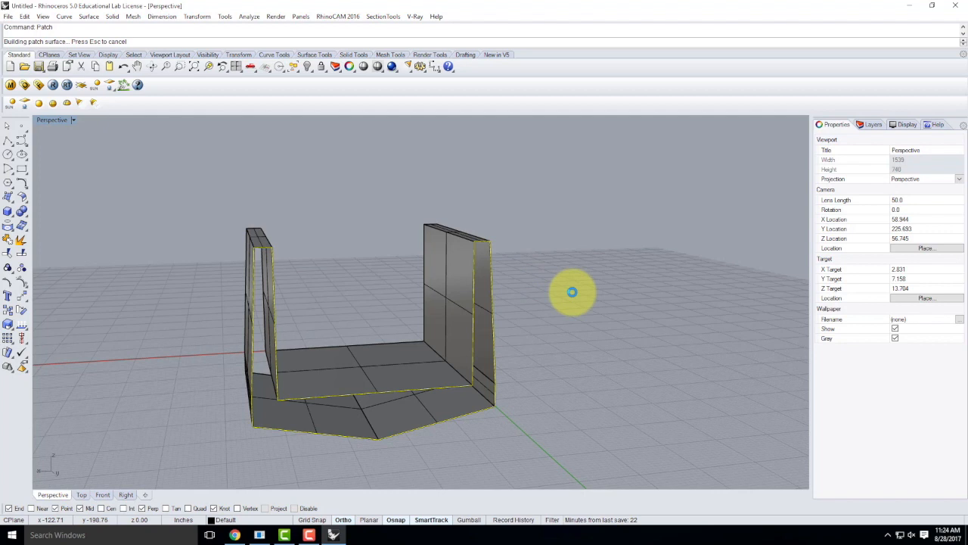
{"action": "key", "text": "Escape"}
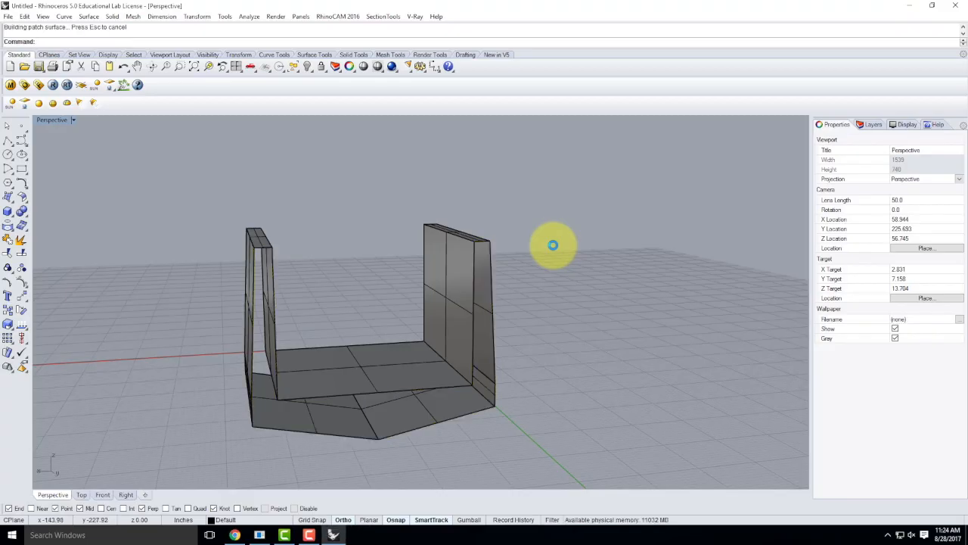
{"action": "right_click_drag", "start_coordinate": [271, 256], "coordinate": [477, 310]}
{"action": "scroll", "coordinate": [415, 354], "scroll_direction": "up", "scroll_amount": 3}
{"action": "right_click_drag", "start_coordinate": [432, 361], "coordinate": [495, 365]}
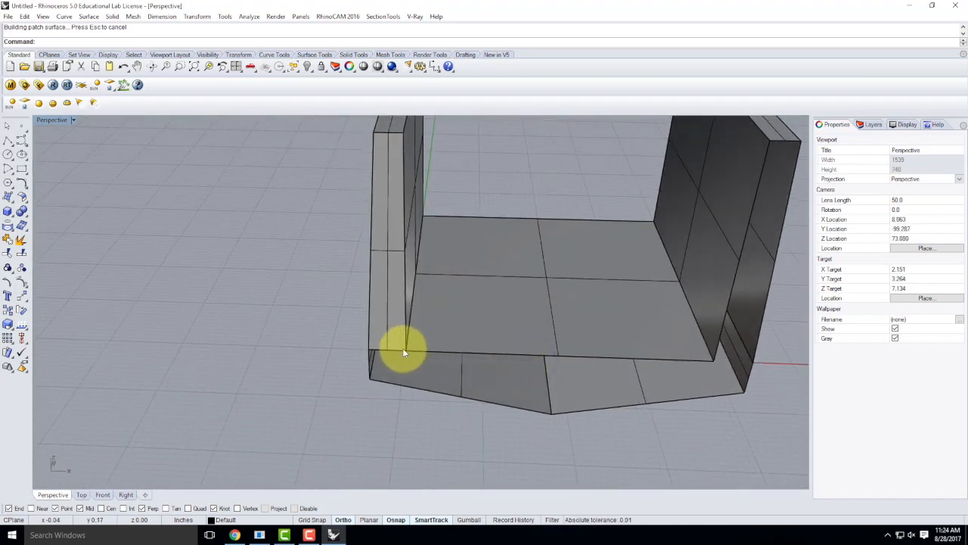
Step: Patch the first front base corner gap with a three-corner surface
{"action": "left_click", "coordinate": [5, 199]}
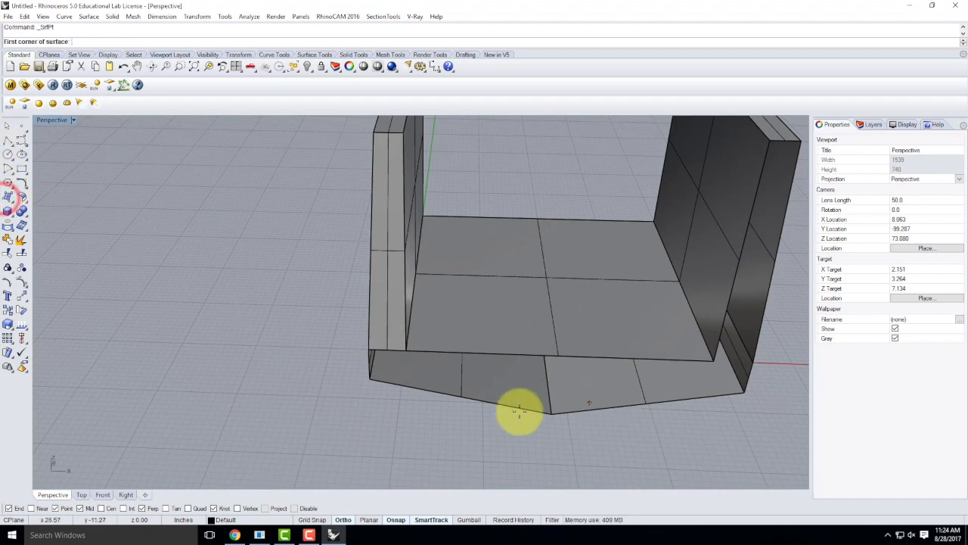
{"action": "left_click", "coordinate": [375, 380]}
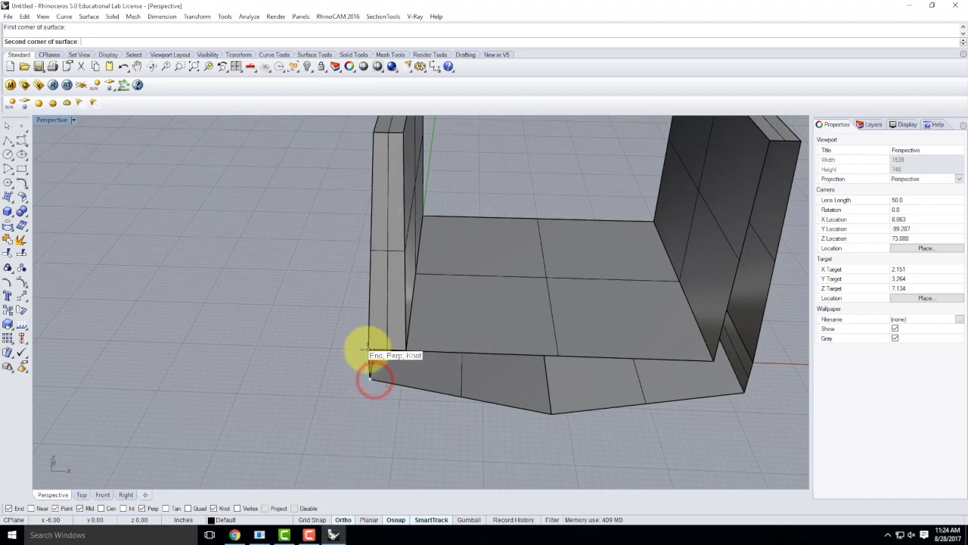
{"action": "left_click", "coordinate": [369, 350]}
{"action": "left_click", "coordinate": [409, 346]}
{"action": "key", "text": "Return"}
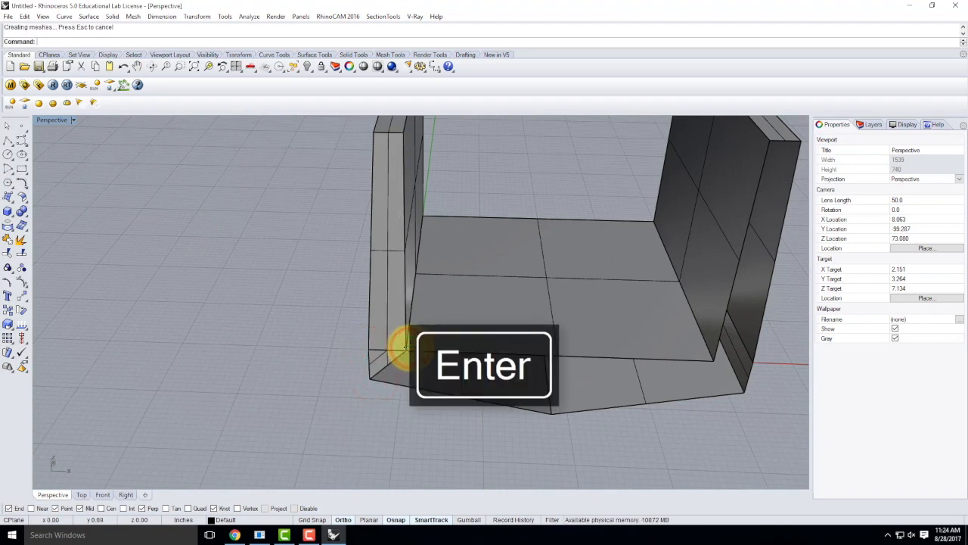
{"action": "right_click_drag", "start_coordinate": [457, 341], "coordinate": [408, 373]}
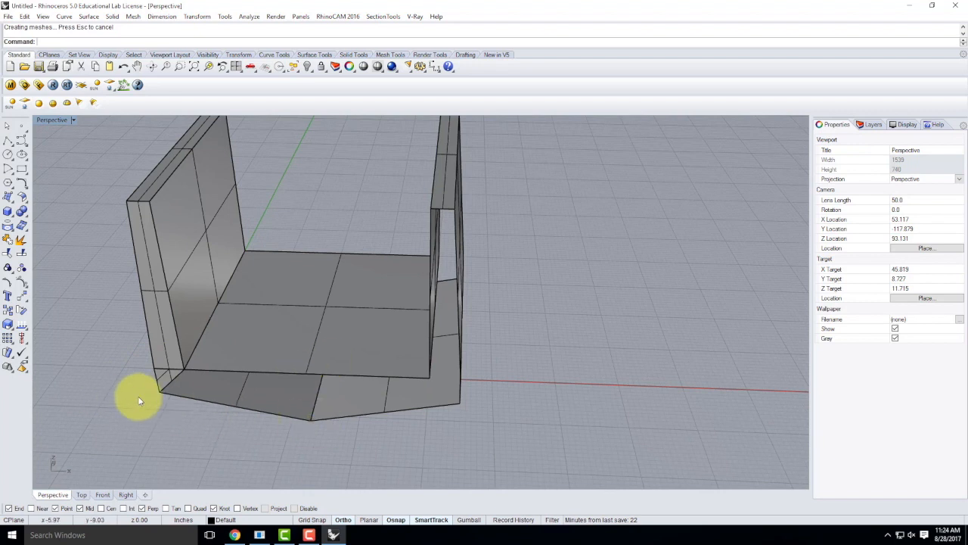
{"action": "scroll", "coordinate": [160, 391], "scroll_direction": "up", "scroll_amount": 2}
Step: Add two four-corner surfaces across the base segments meeting at the edge midpoint
{"action": "left_click", "coordinate": [158, 392]}
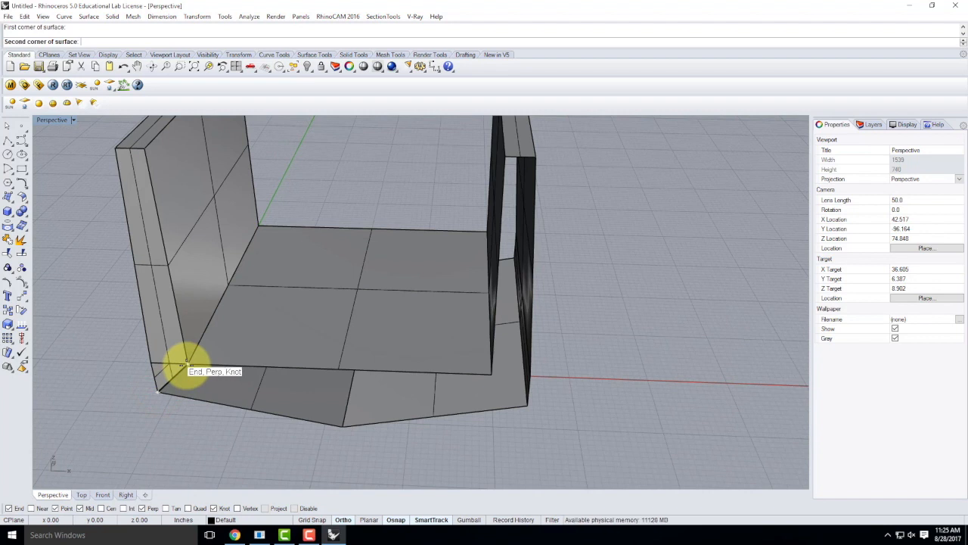
{"action": "left_click", "coordinate": [186, 366]}
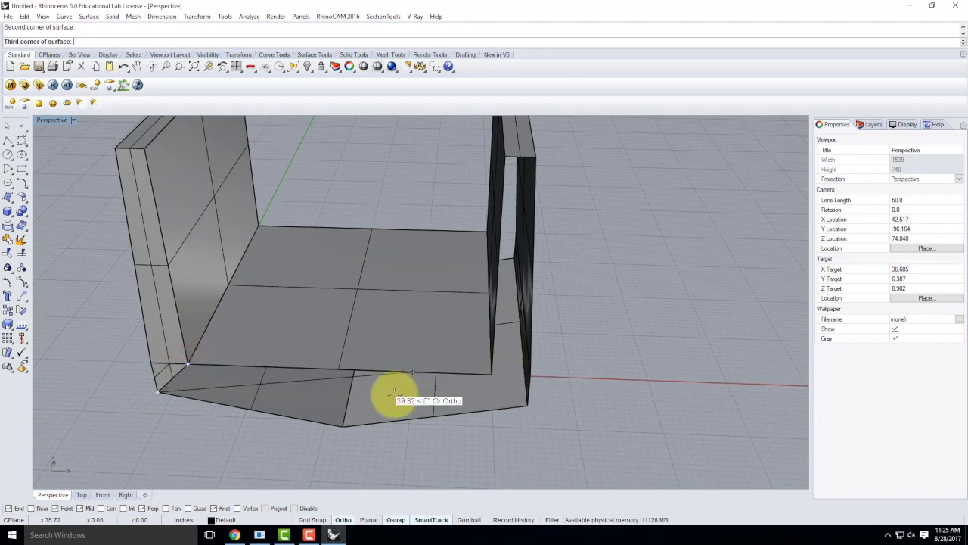
{"action": "left_click", "coordinate": [339, 370]}
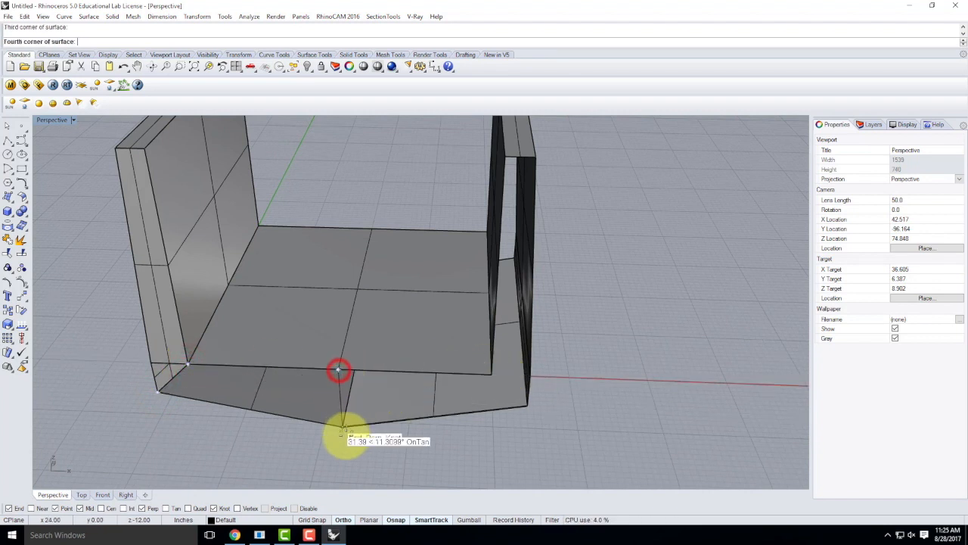
{"action": "left_click", "coordinate": [344, 423]}
{"action": "right_click", "coordinate": [358, 391]}
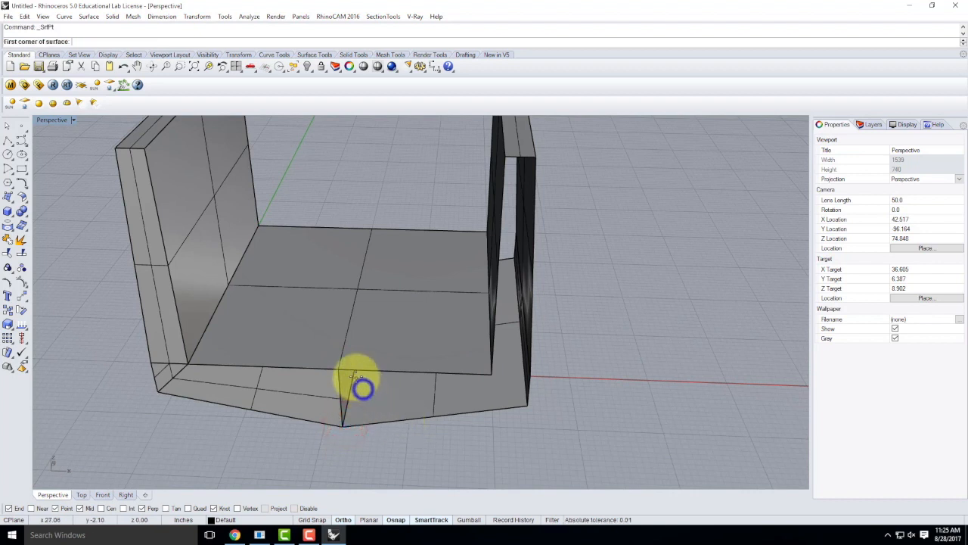
{"action": "left_click", "coordinate": [338, 371]}
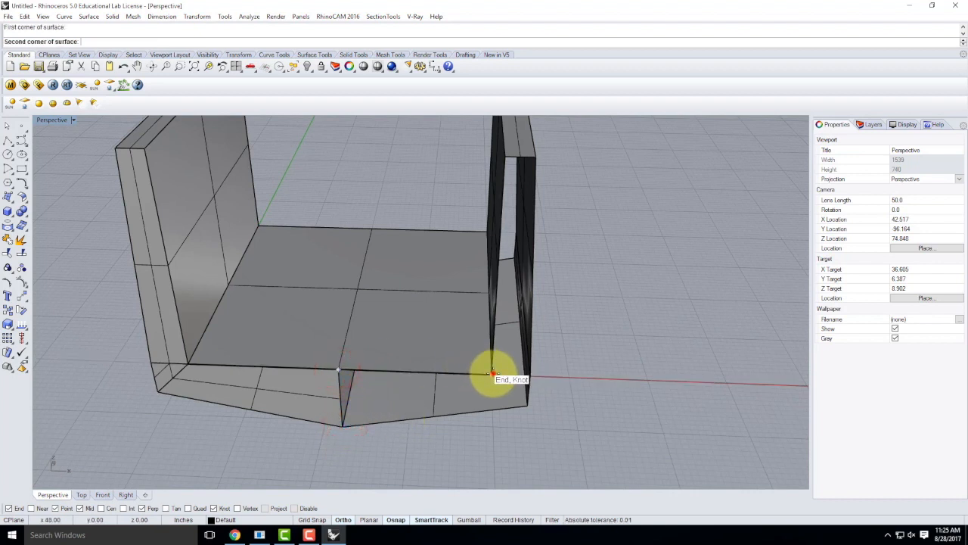
{"action": "left_click", "coordinate": [490, 371]}
{"action": "left_click", "coordinate": [530, 408]}
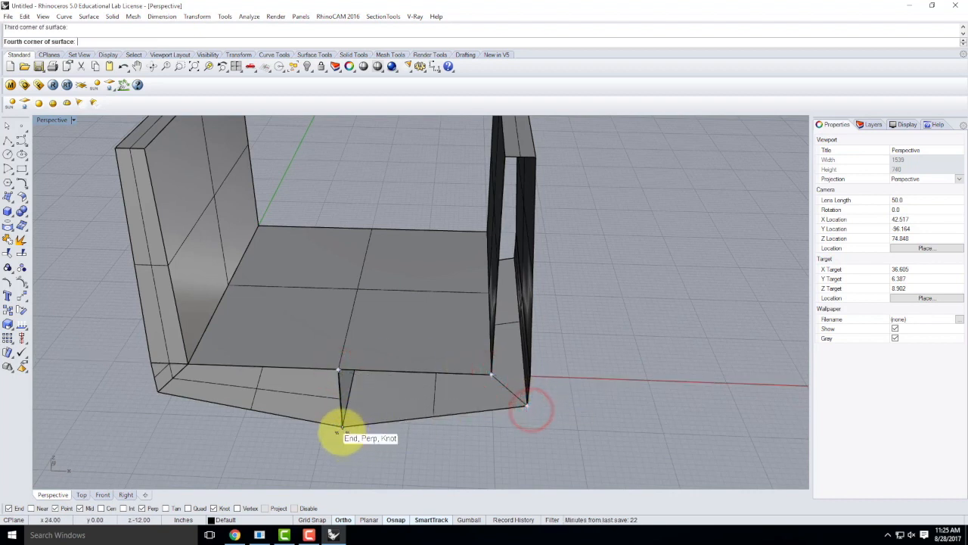
{"action": "left_click", "coordinate": [343, 424]}
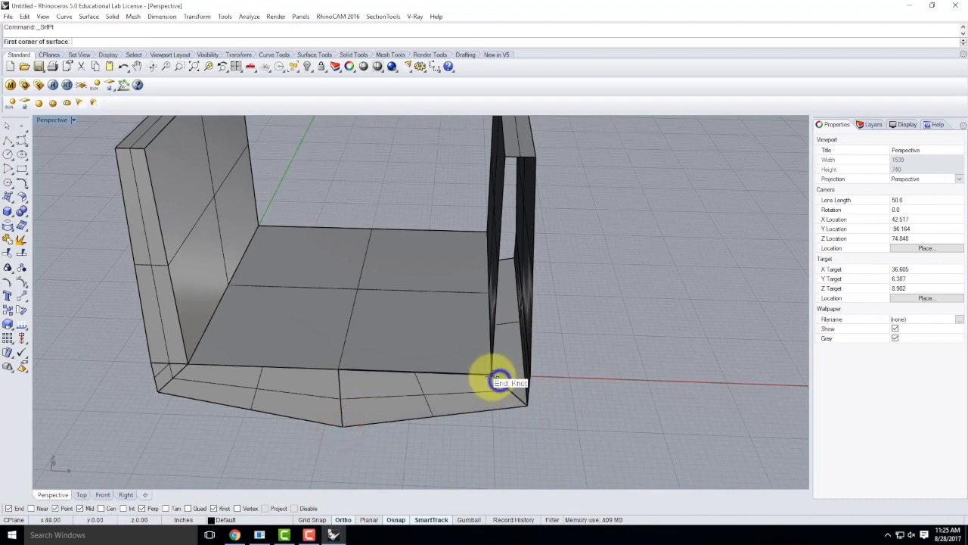
Step: Fill the remaining right-side gaps, including a three-corner patch and a surface up to the wall top
{"action": "right_click", "coordinate": [493, 381]}
{"action": "left_click", "coordinate": [492, 372]}
{"action": "left_click", "coordinate": [532, 374]}
{"action": "left_click", "coordinate": [528, 403]}
{"action": "key", "text": "Return"}
{"action": "key", "text": "Return"}
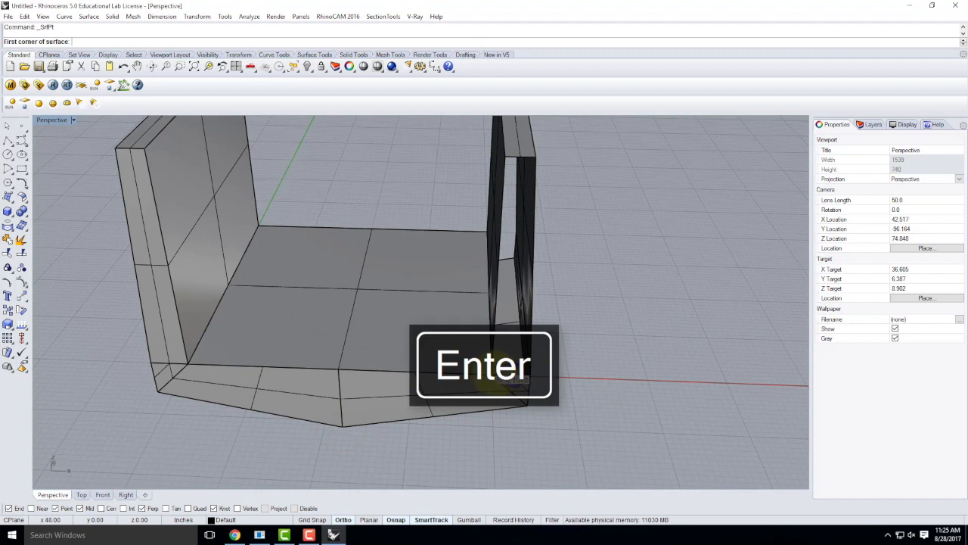
{"action": "left_click", "coordinate": [493, 373]}
{"action": "left_click", "coordinate": [506, 157]}
{"action": "left_click", "coordinate": [534, 157]}
{"action": "key", "text": "Return"}
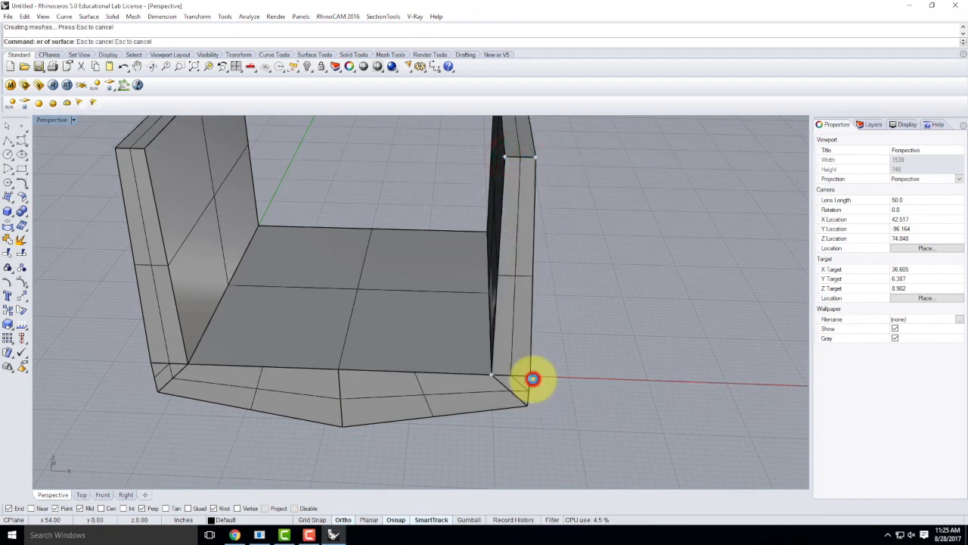
Step: Window-select all of the deck section's surfaces
{"action": "right_click_drag", "start_coordinate": [568, 264], "coordinate": [687, 331]}
{"action": "right_click_drag", "start_coordinate": [436, 246], "coordinate": [187, 239]}
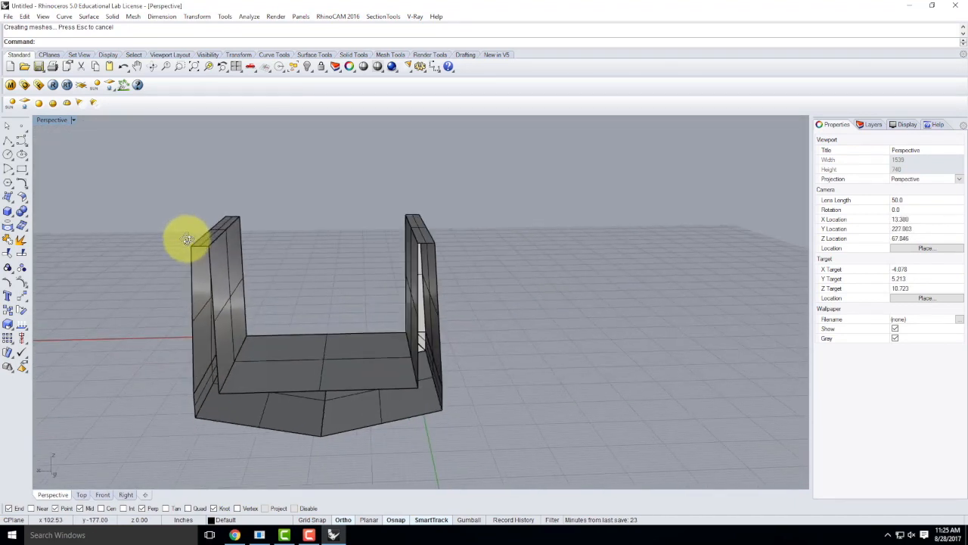
{"action": "right_click_drag", "start_coordinate": [181, 219], "coordinate": [402, 242]}
{"action": "right_click_drag", "start_coordinate": [519, 273], "coordinate": [408, 253]}
{"action": "left_click_drag", "start_coordinate": [352, 178], "coordinate": [358, 227]}
{"action": "scroll", "coordinate": [352, 215], "scroll_direction": "down", "scroll_amount": 4}
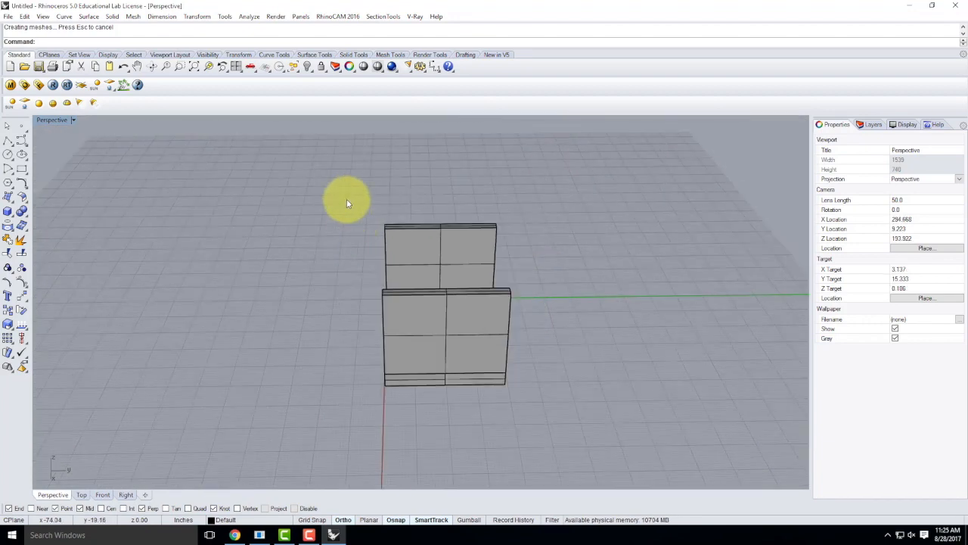
{"action": "left_click_drag", "start_coordinate": [434, 431], "coordinate": [417, 400]}
{"action": "right_click_drag", "start_coordinate": [358, 346], "coordinate": [503, 329]}
Step: Mirror the selected surfaces about a plane through the wall-top midpoint to the opposite end
{"action": "type", "text": "irror"}
{"action": "key", "text": "Return"}
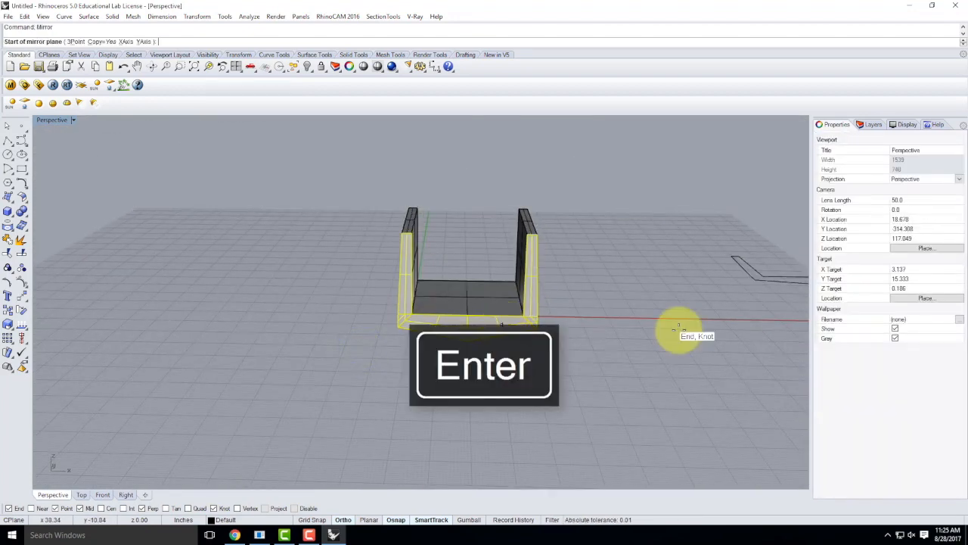
{"action": "scroll", "coordinate": [533, 217], "scroll_direction": "up", "scroll_amount": 4}
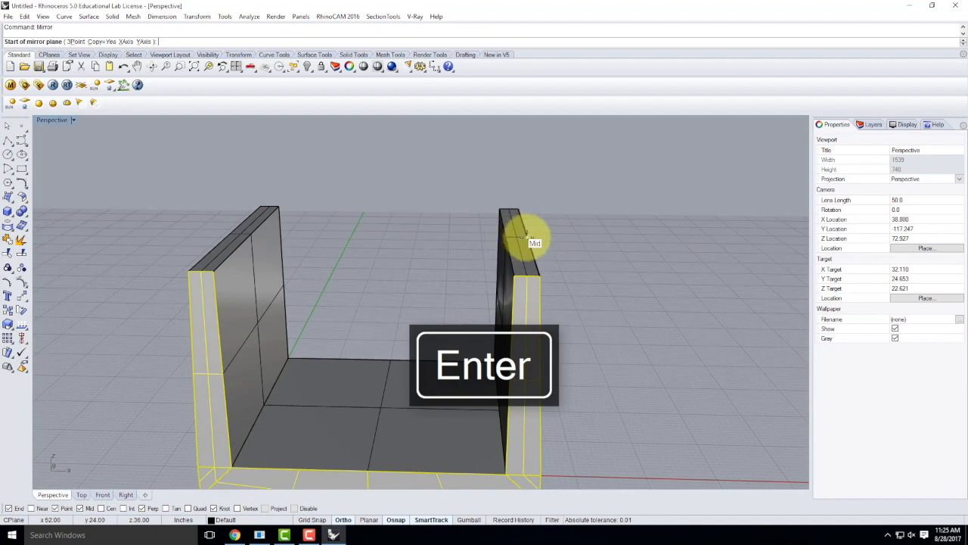
{"action": "left_click", "coordinate": [527, 236]}
{"action": "left_click", "coordinate": [101, 251]}
{"action": "key", "text": "Return"}
{"action": "scroll", "coordinate": [611, 355], "scroll_direction": "down", "scroll_amount": 3}
{"action": "right_click_drag", "start_coordinate": [462, 354], "coordinate": [433, 361]}
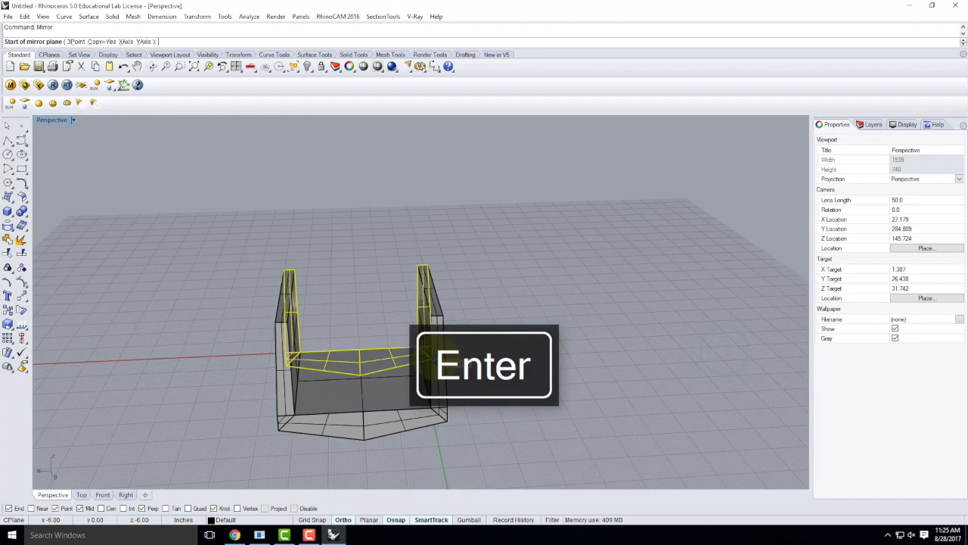
{"action": "right_click_drag", "start_coordinate": [349, 281], "coordinate": [616, 275]}
{"action": "key", "text": "Escape"}
{"action": "key", "text": "Escape"}
{"action": "scroll", "coordinate": [555, 379], "scroll_direction": "up", "scroll_amount": 4}
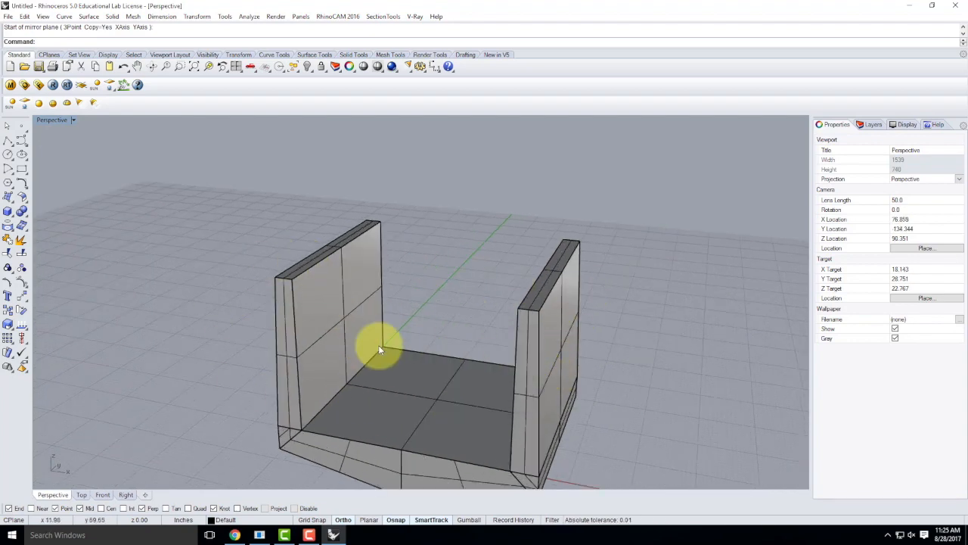
{"action": "scroll", "coordinate": [371, 458], "scroll_direction": "up", "scroll_amount": 10}
{"action": "right_click_drag", "start_coordinate": [483, 420], "coordinate": [495, 391]}
{"action": "scroll", "coordinate": [488, 386], "scroll_direction": "up", "scroll_amount": 10}
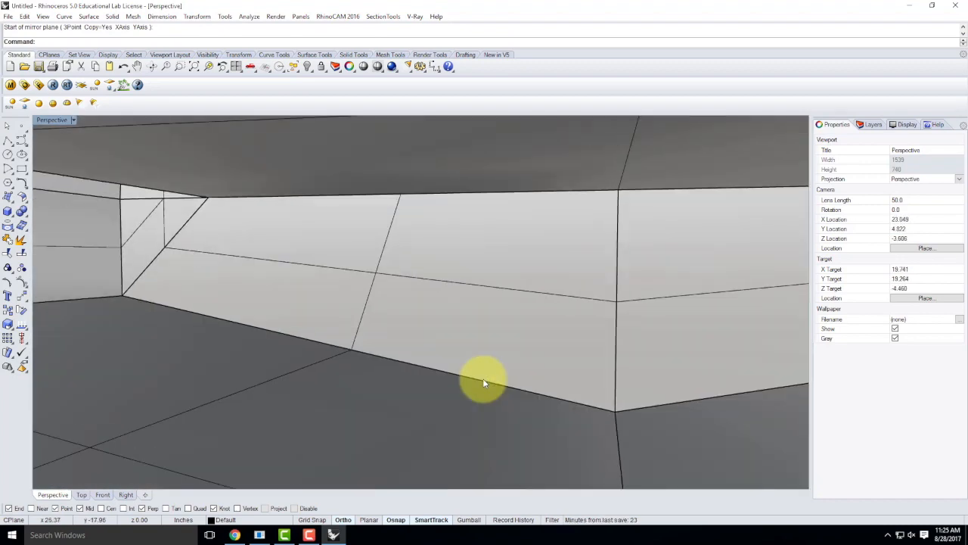
{"action": "scroll", "coordinate": [484, 382], "scroll_direction": "down", "scroll_amount": 15}
{"action": "right_click_drag", "start_coordinate": [564, 268], "coordinate": [439, 349]}
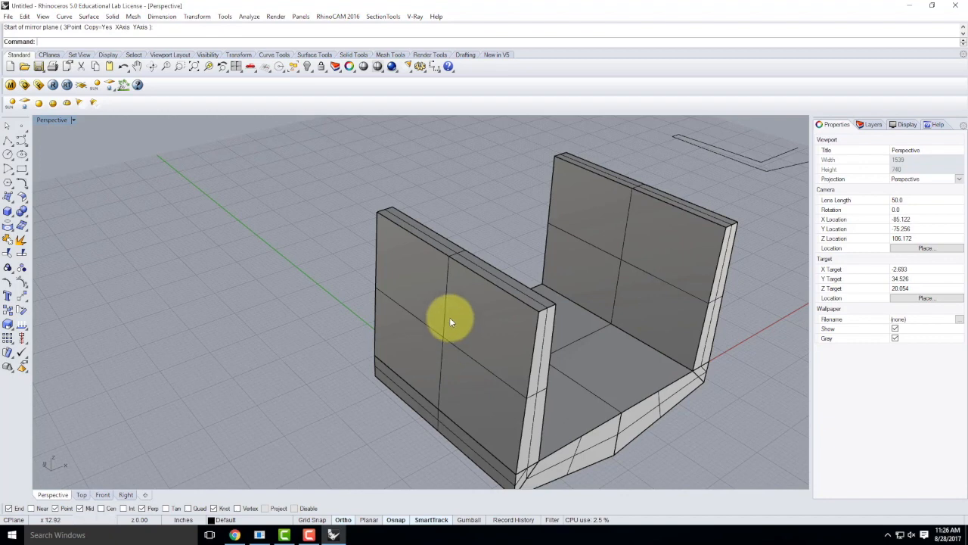
{"action": "scroll", "coordinate": [459, 305], "scroll_direction": "down", "scroll_amount": 3}
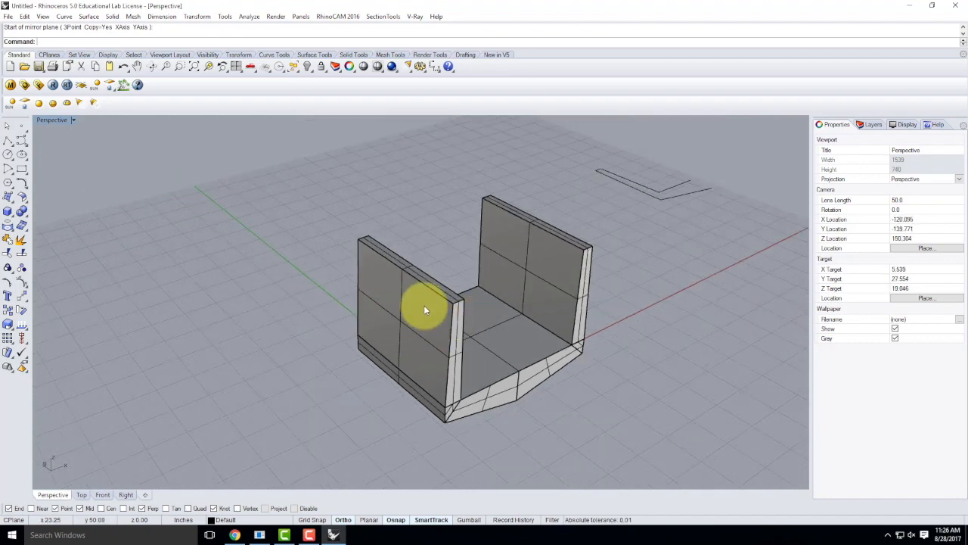
{"action": "scroll", "coordinate": [454, 299], "scroll_direction": "up", "scroll_amount": 5}
{"action": "scroll", "coordinate": [347, 260], "scroll_direction": "down", "scroll_amount": 4}
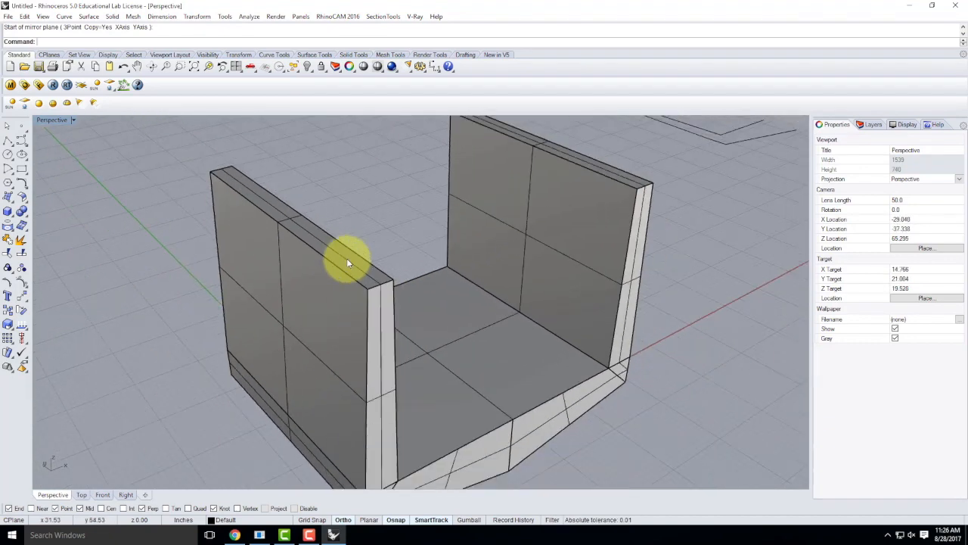
{"action": "scroll", "coordinate": [382, 335], "scroll_direction": "up", "scroll_amount": 6}
{"action": "scroll", "coordinate": [196, 250], "scroll_direction": "down", "scroll_amount": 6}
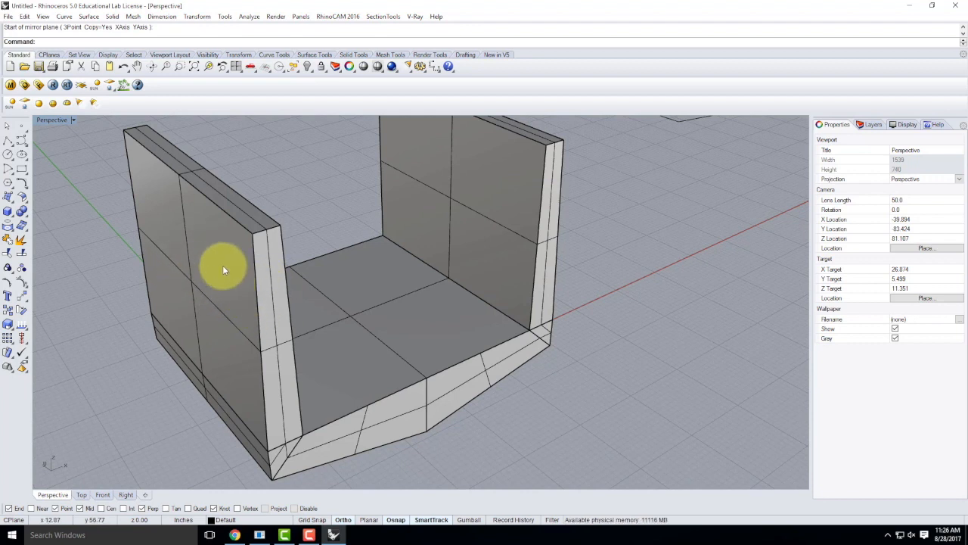
Step: Start ChamferSrf and set both chamfer distances to 0.5
{"action": "type", "text": "hamfer"}
{"action": "key", "text": "Right"}
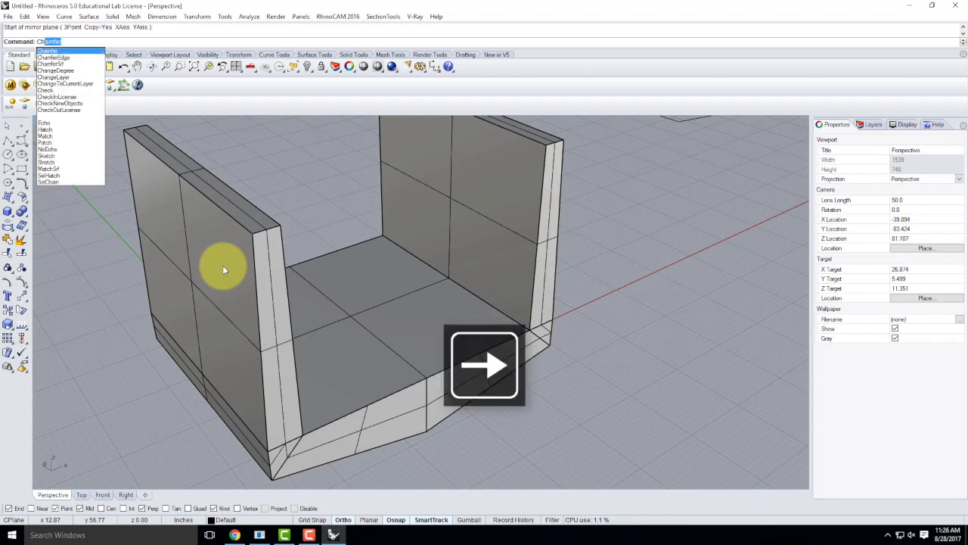
{"action": "left_click", "coordinate": [59, 65]}
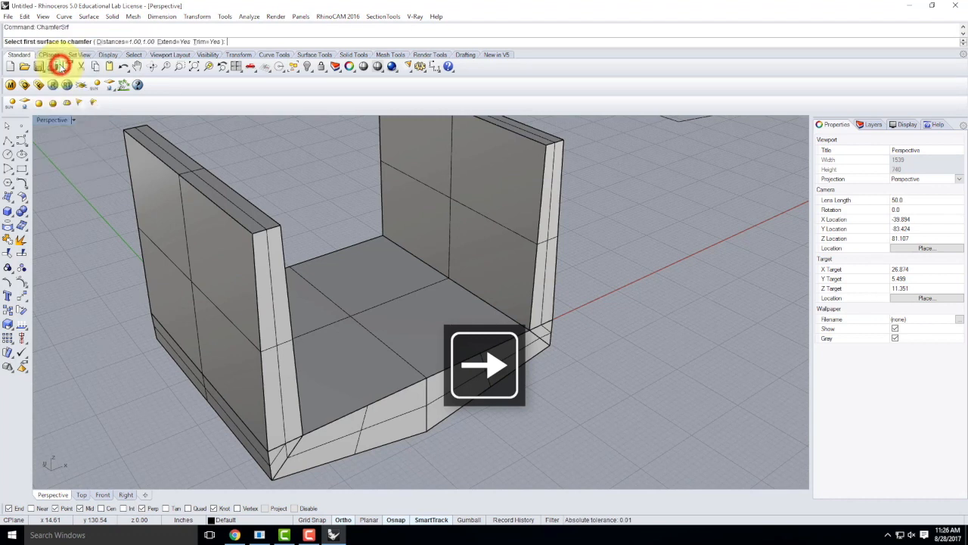
{"action": "left_click", "coordinate": [140, 42]}
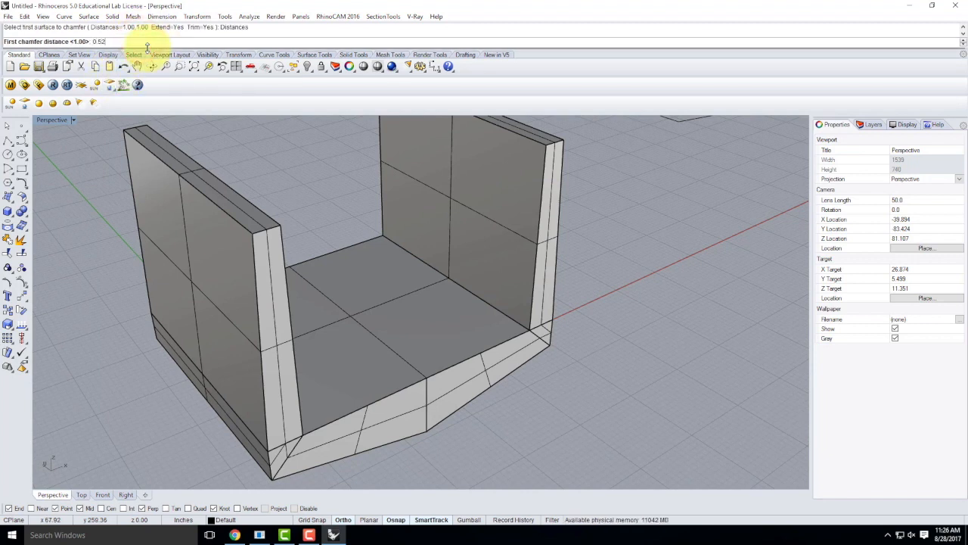
{"action": "type", "text": "0.52"}
{"action": "key", "text": "BackSpace"}
{"action": "key", "text": "Return"}
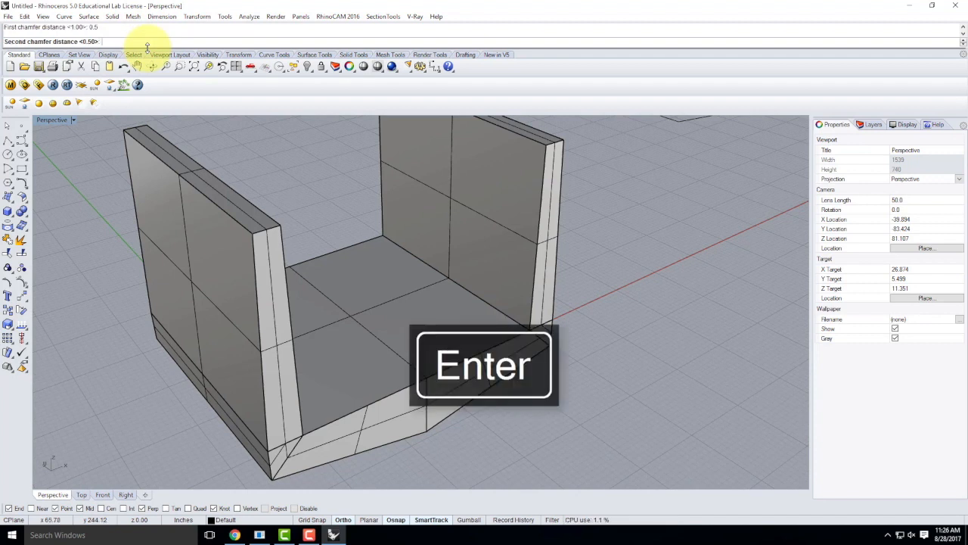
{"action": "key", "text": "Return"}
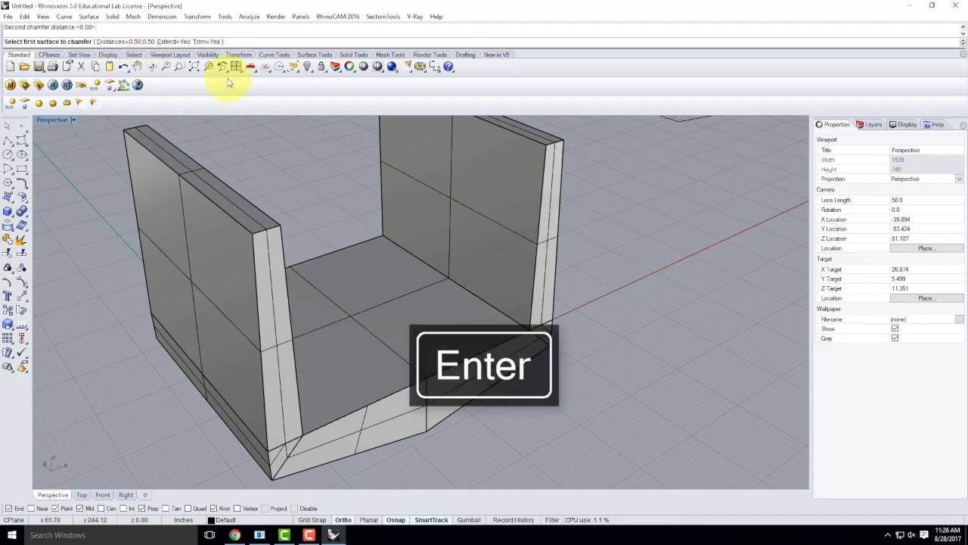
Step: Chamfer the edge between the left wall face and its end face
{"action": "left_click", "coordinate": [241, 335]}
{"action": "left_click", "coordinate": [273, 348]}
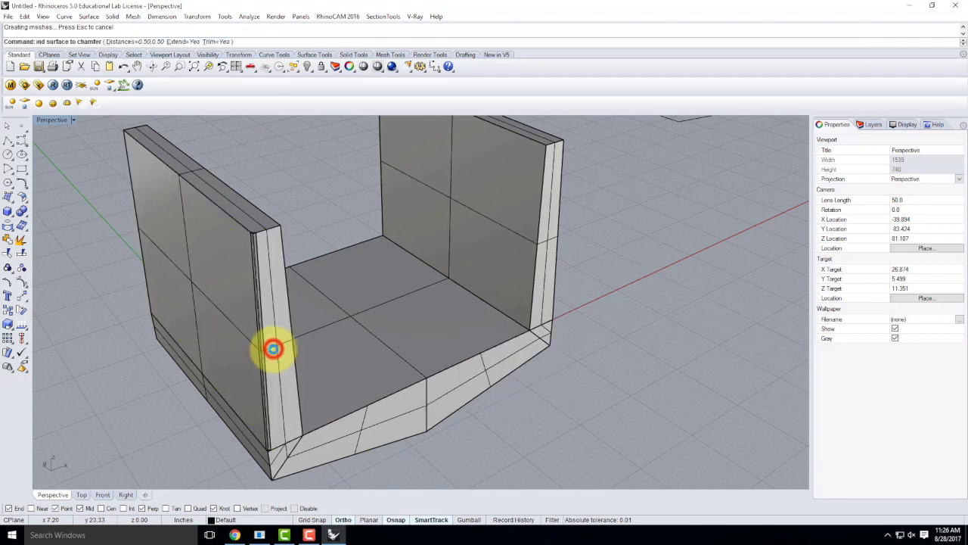
{"action": "scroll", "coordinate": [261, 263], "scroll_direction": "up", "scroll_amount": 4}
{"action": "right_click_drag", "start_coordinate": [286, 251], "coordinate": [249, 261]}
{"action": "scroll", "coordinate": [164, 240], "scroll_direction": "up", "scroll_amount": 3}
{"action": "right_click_drag", "start_coordinate": [146, 244], "coordinate": [166, 289]}
{"action": "scroll", "coordinate": [145, 236], "scroll_direction": "down", "scroll_amount": 5}
{"action": "scroll", "coordinate": [166, 292], "scroll_direction": "up", "scroll_amount": 4}
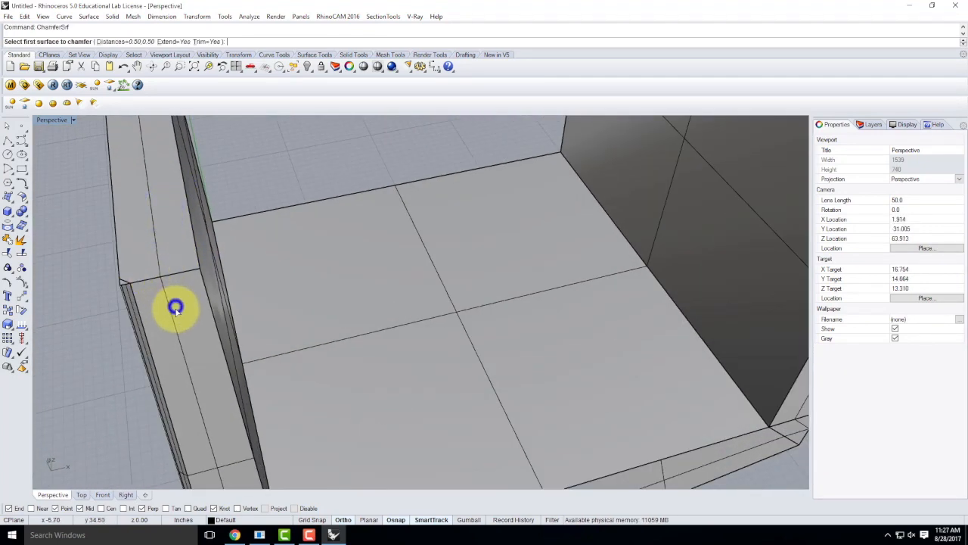
Step: Chamfer another left-wall end edge between the wall face and its adjacent surface
{"action": "left_click", "coordinate": [173, 312]}
{"action": "left_click", "coordinate": [157, 249]}
{"action": "right_click_drag", "start_coordinate": [232, 250], "coordinate": [179, 244]}
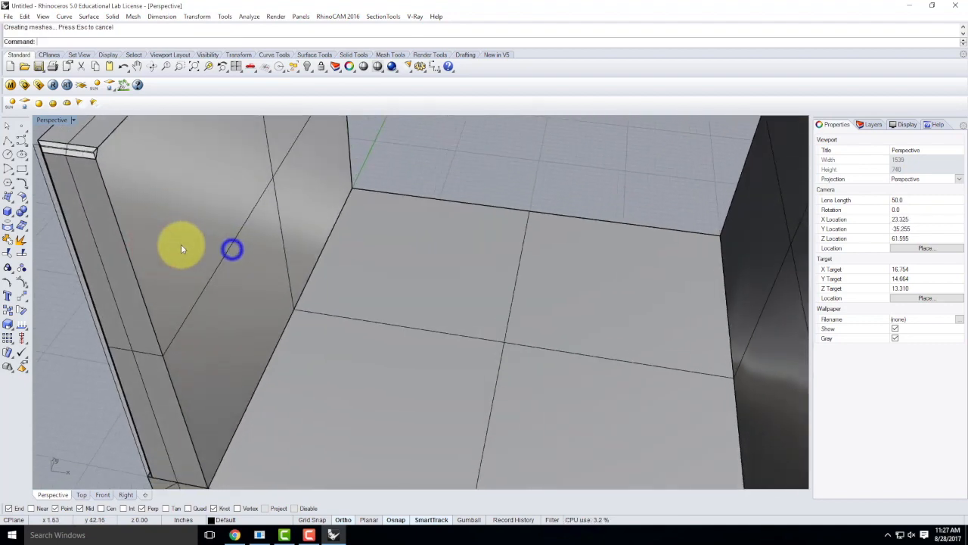
{"action": "left_click", "coordinate": [185, 232]}
{"action": "left_click", "coordinate": [121, 290]}
{"action": "right_click_drag", "start_coordinate": [94, 273], "coordinate": [199, 266]}
{"action": "scroll", "coordinate": [198, 262], "scroll_direction": "up", "scroll_amount": 5}
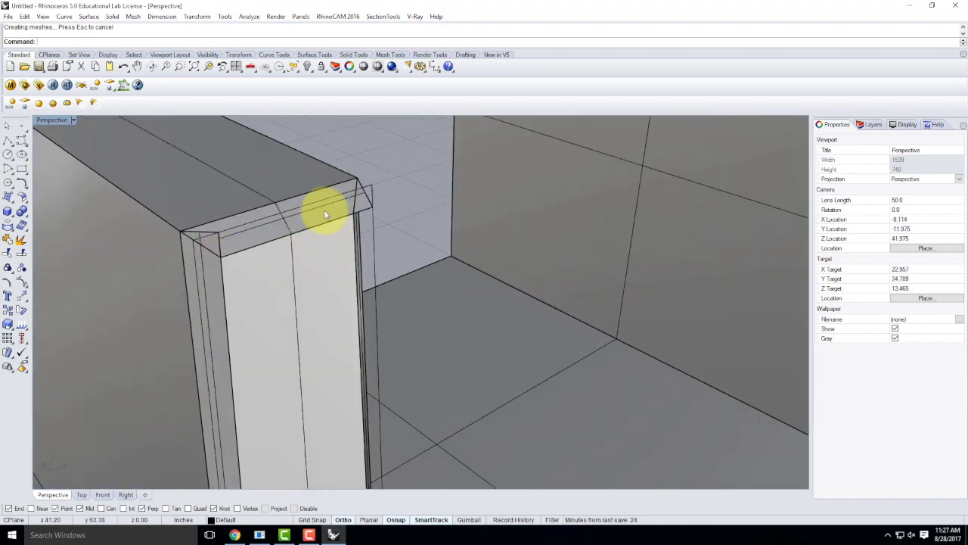
{"action": "right_click_drag", "start_coordinate": [275, 214], "coordinate": [216, 237]}
{"action": "scroll", "coordinate": [275, 220], "scroll_direction": "down", "scroll_amount": 7}
{"action": "scroll", "coordinate": [109, 251], "scroll_direction": "up", "scroll_amount": 1}
{"action": "scroll", "coordinate": [110, 250], "scroll_direction": "up", "scroll_amount": 6}
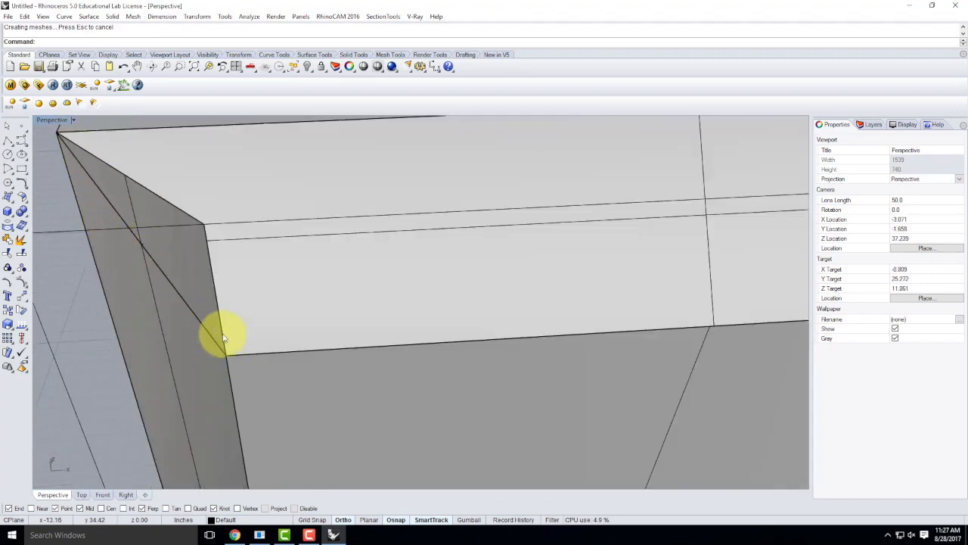
Step: Chamfer the left wall's top edge where its side face meets the top face
{"action": "left_click", "coordinate": [167, 212]}
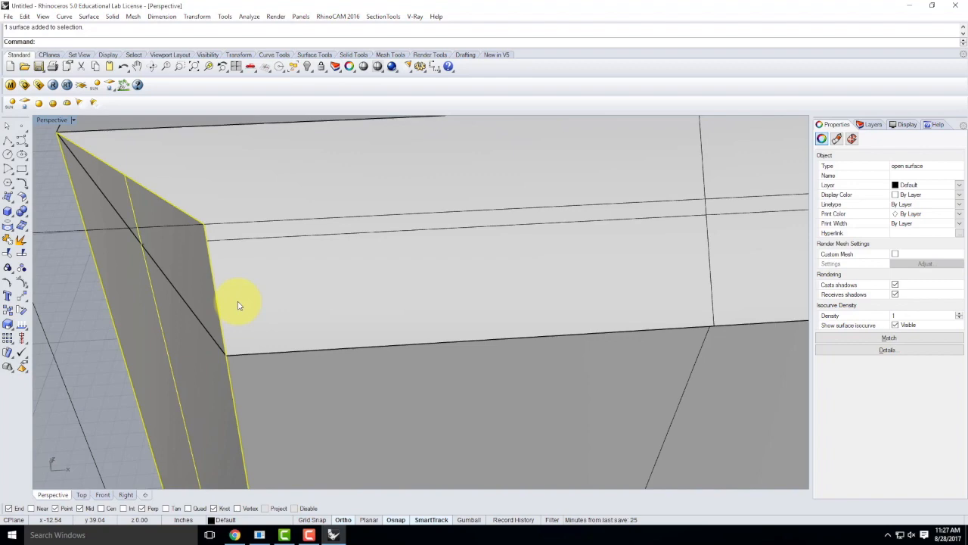
{"action": "right_click_drag", "start_coordinate": [217, 274], "coordinate": [278, 318]}
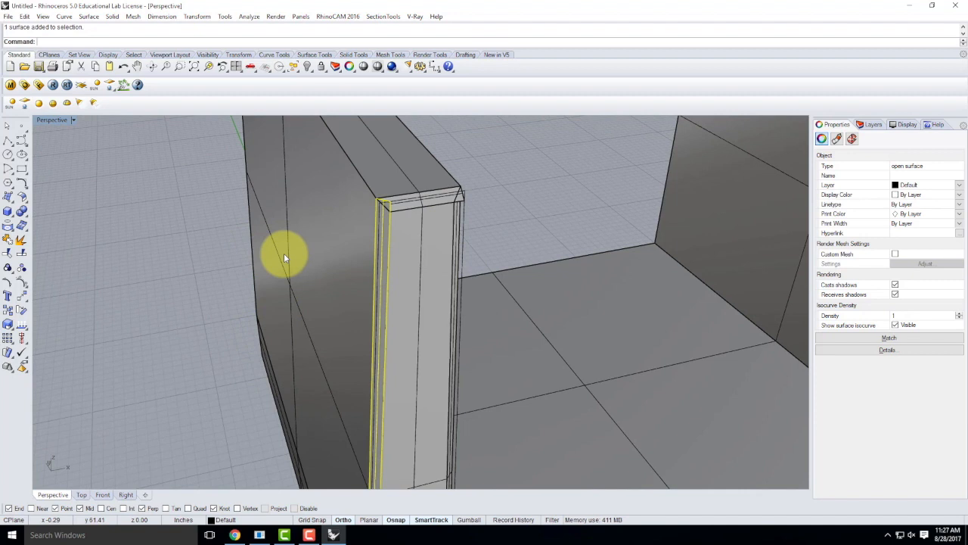
{"action": "key", "text": "Return"}
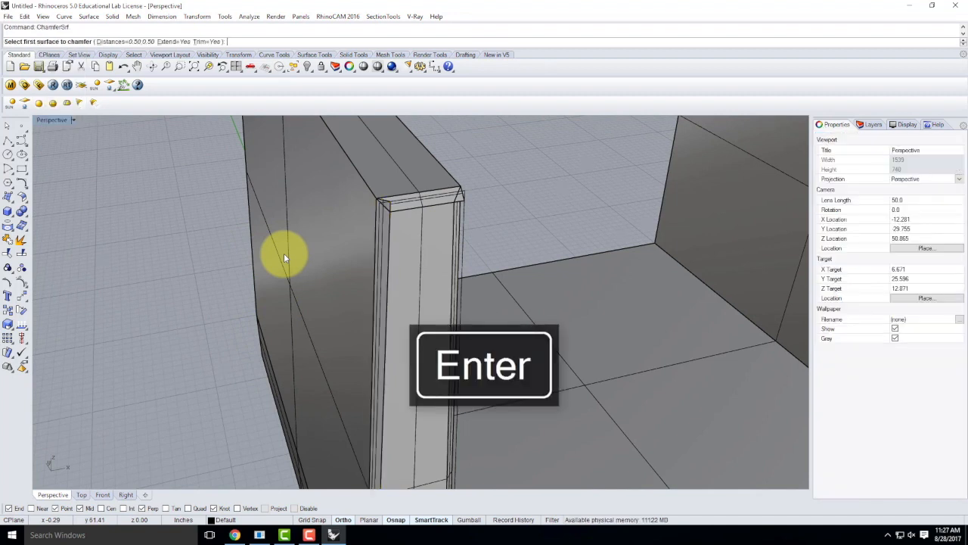
{"action": "left_click", "coordinate": [318, 182]}
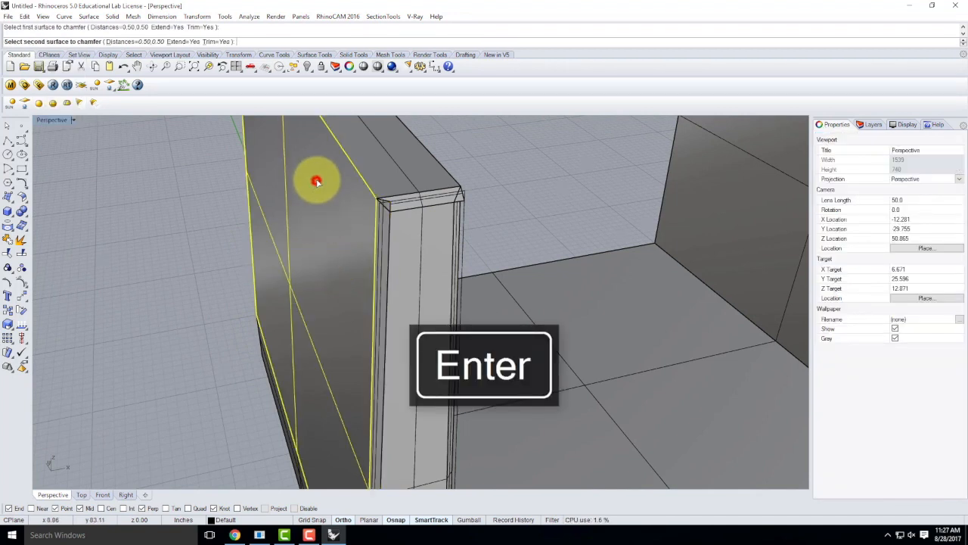
{"action": "left_click", "coordinate": [353, 144]}
{"action": "scroll", "coordinate": [385, 186], "scroll_direction": "up", "scroll_amount": 3}
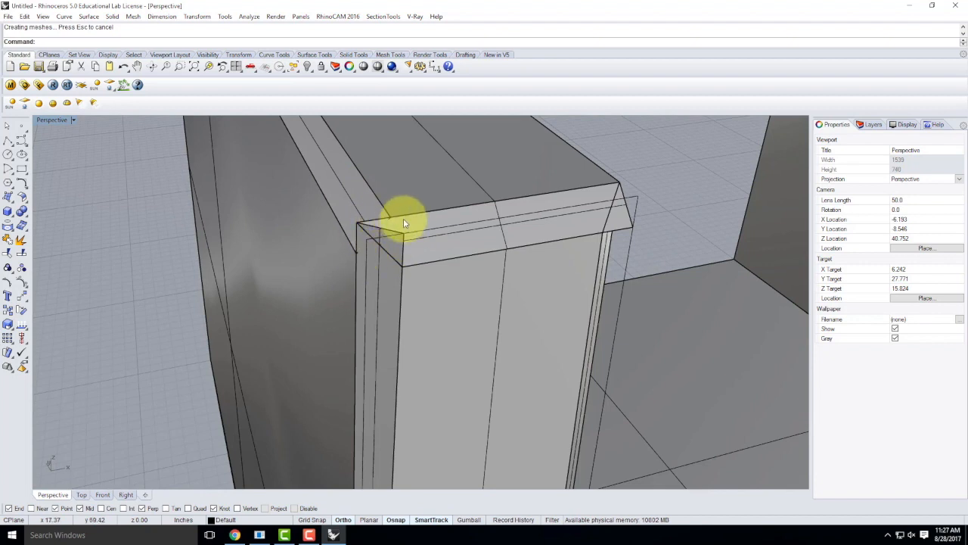
Step: Draw a closed triangular polyline across the chamfer corner gap on the wall top
{"action": "left_click", "coordinate": [7, 141]}
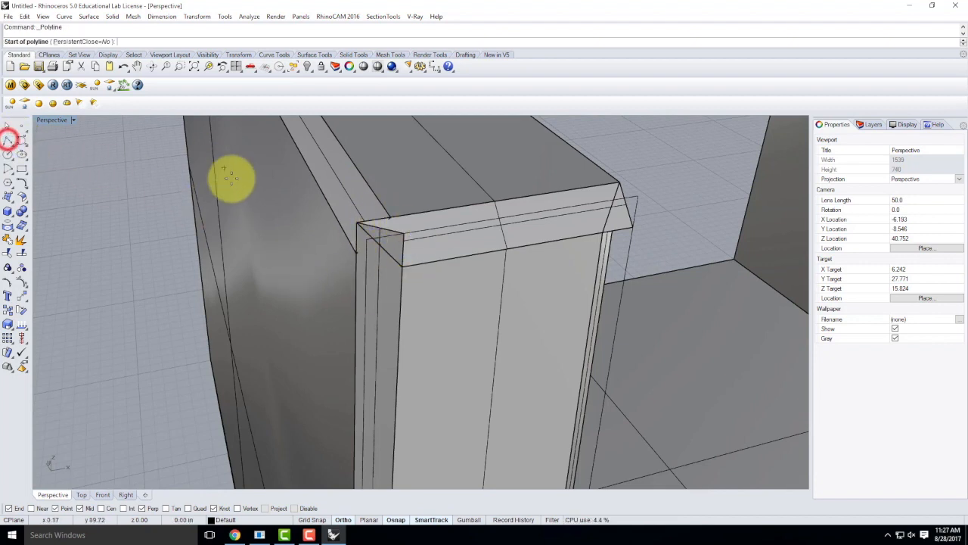
{"action": "left_click", "coordinate": [355, 255]}
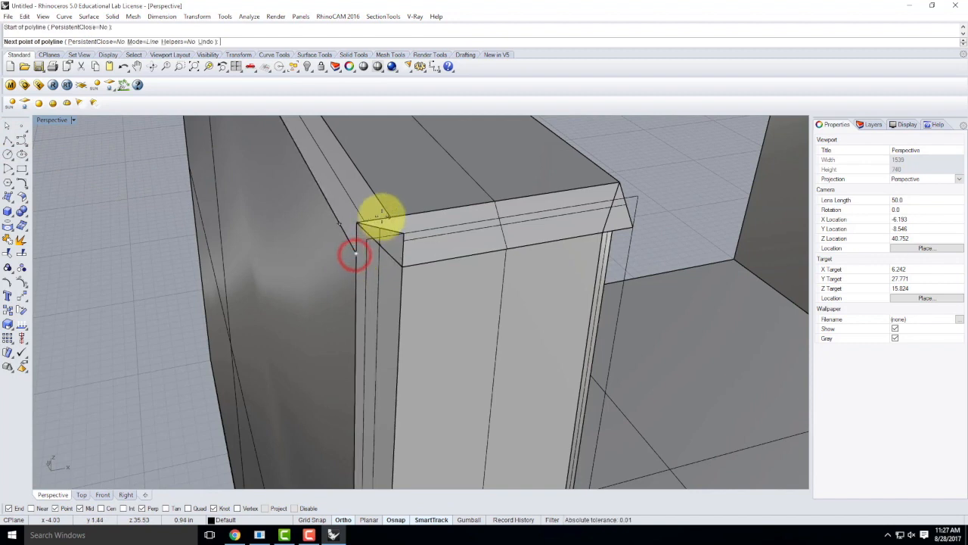
{"action": "left_click", "coordinate": [391, 218]}
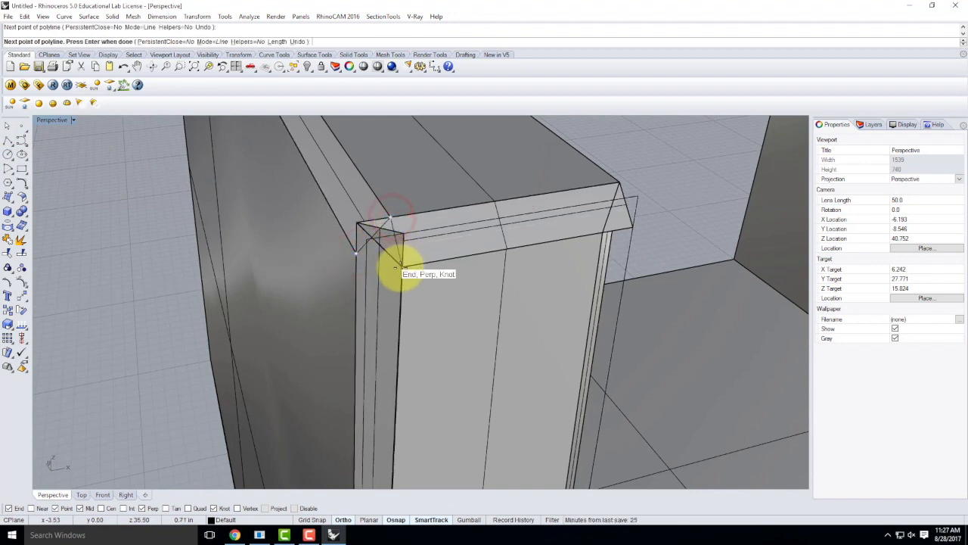
{"action": "left_click", "coordinate": [401, 270]}
{"action": "left_click", "coordinate": [353, 257]}
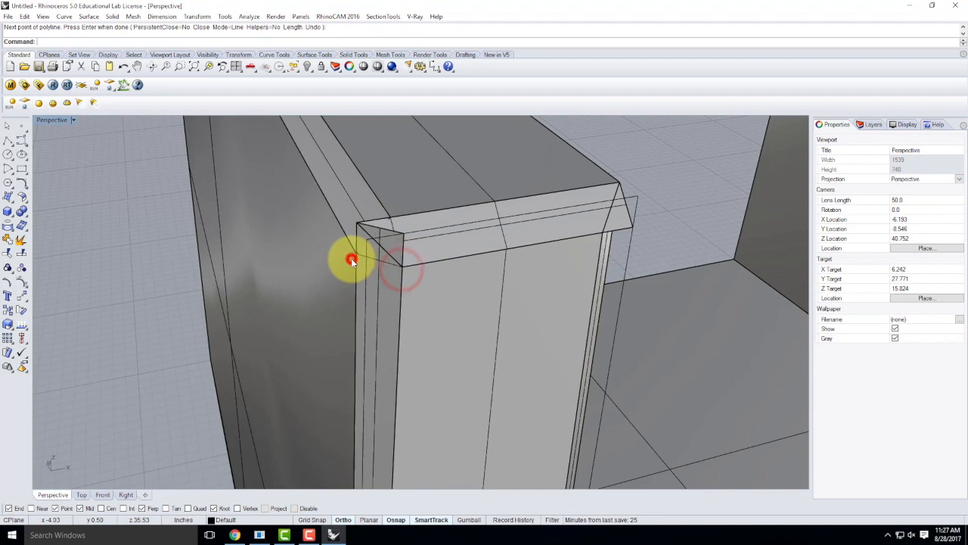
Step: Select the triangle outline and trim away the overlapping chamfer pieces at the corner
{"action": "left_click", "coordinate": [367, 260]}
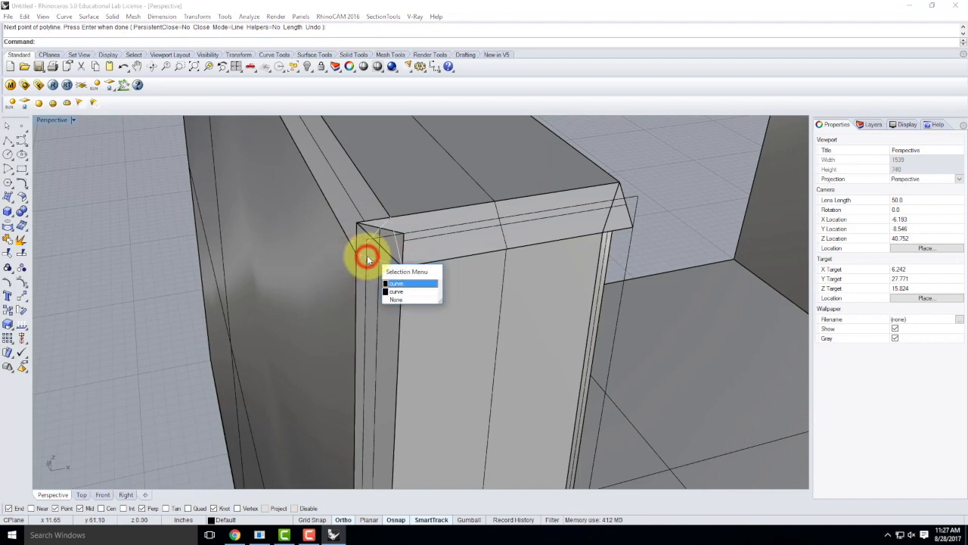
{"action": "left_click", "coordinate": [411, 286]}
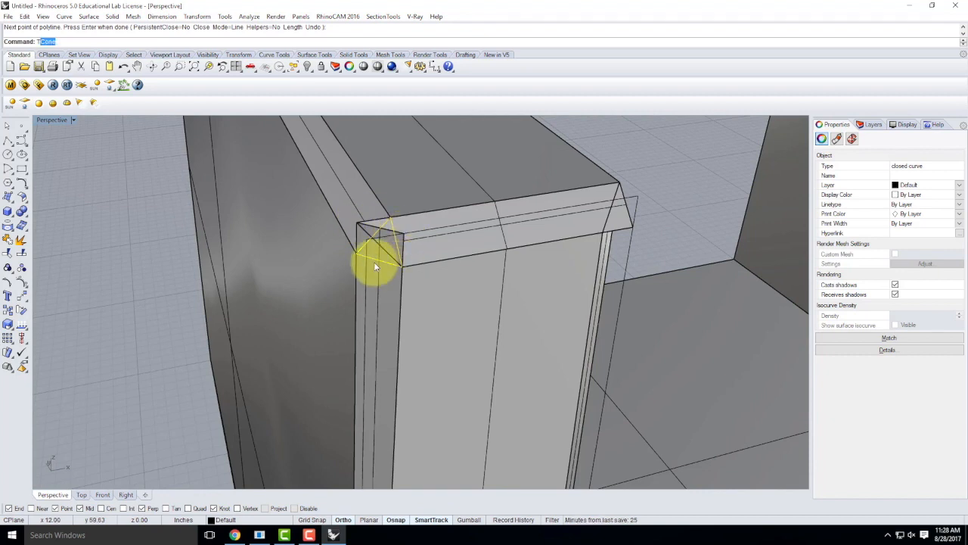
{"action": "key", "text": "Return"}
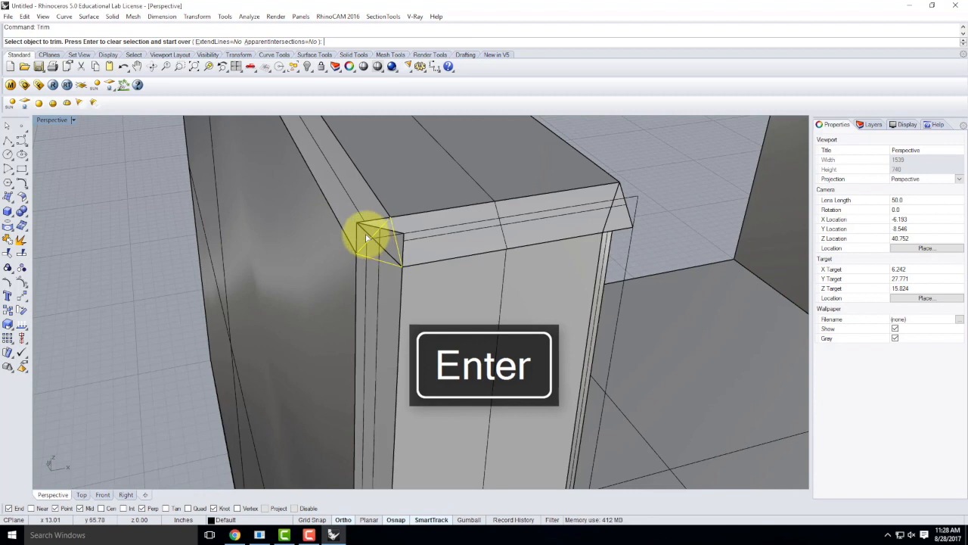
{"action": "left_click", "coordinate": [359, 233]}
{"action": "left_click", "coordinate": [361, 227]}
{"action": "left_click", "coordinate": [375, 230]}
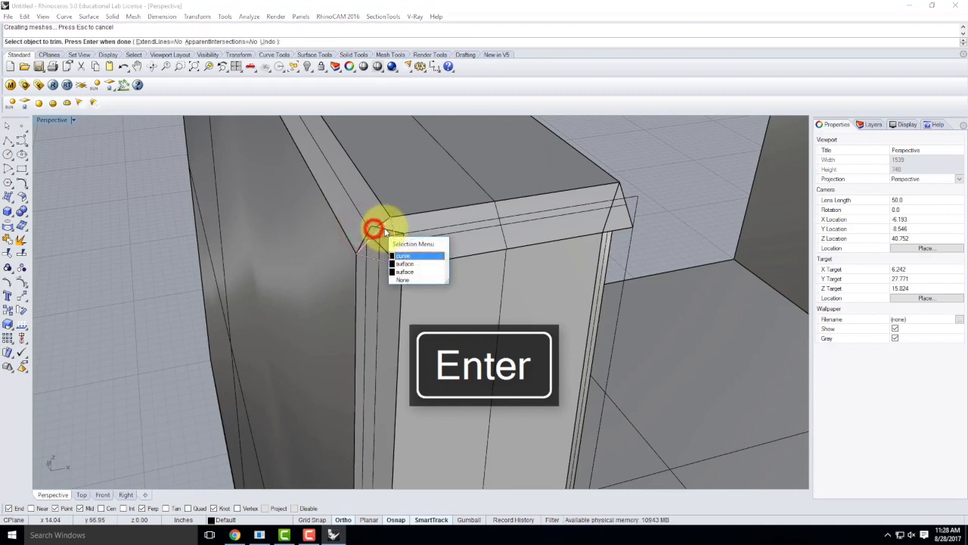
{"action": "left_click", "coordinate": [404, 264]}
{"action": "scroll", "coordinate": [382, 233], "scroll_direction": "up", "scroll_amount": 5}
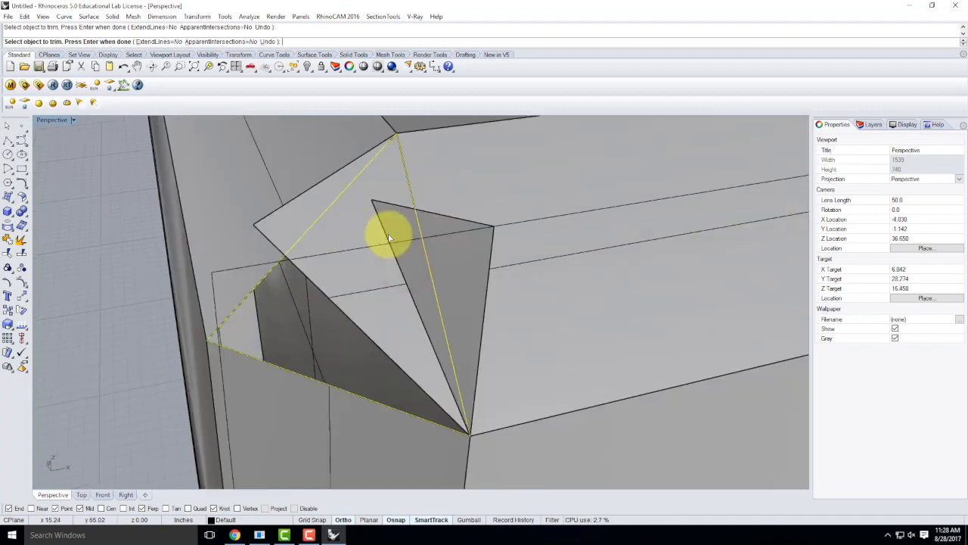
{"action": "left_click", "coordinate": [388, 235]}
Step: Orbit around the triangular corner outline to inspect it, then cancel the trim
{"action": "right_click_drag", "start_coordinate": [345, 265], "coordinate": [368, 273]}
{"action": "scroll", "coordinate": [368, 272], "scroll_direction": "down", "scroll_amount": 6}
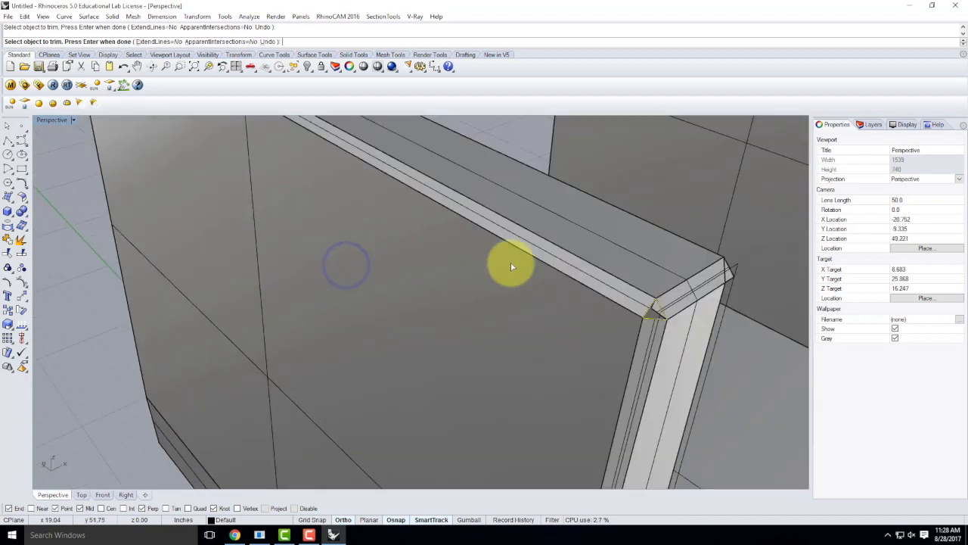
{"action": "scroll", "coordinate": [661, 296], "scroll_direction": "up", "scroll_amount": 4}
{"action": "scroll", "coordinate": [661, 295], "scroll_direction": "up", "scroll_amount": 5}
{"action": "scroll", "coordinate": [563, 327], "scroll_direction": "down", "scroll_amount": 5}
{"action": "scroll", "coordinate": [571, 345], "scroll_direction": "up", "scroll_amount": 7}
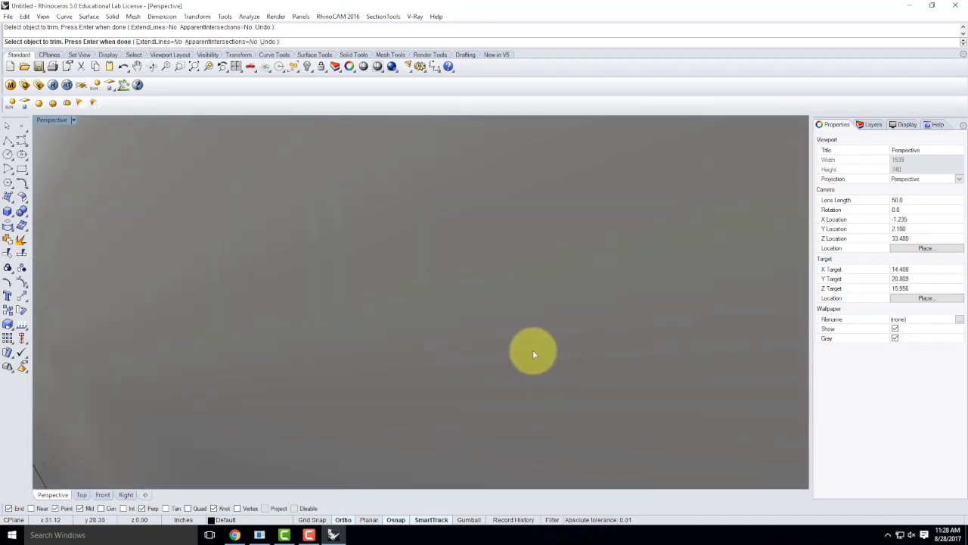
{"action": "scroll", "coordinate": [533, 351], "scroll_direction": "down", "scroll_amount": 3}
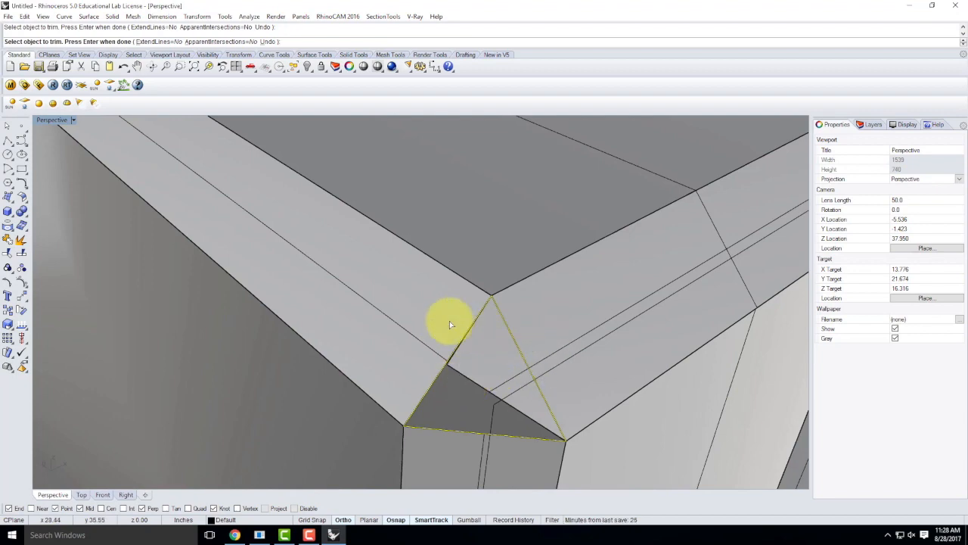
{"action": "scroll", "coordinate": [454, 327], "scroll_direction": "down", "scroll_amount": 2}
{"action": "mouse_move", "coordinate": [503, 334]}
{"action": "right_mouse_down"}
{"action": "mouse_move", "coordinate": [483, 334]}
{"action": "mouse_move", "coordinate": [557, 334]}
{"action": "mouse_move", "coordinate": [489, 334]}
{"action": "right_mouse_up"}
{"action": "scroll", "coordinate": [413, 321], "scroll_direction": "up", "scroll_amount": 3}
{"action": "scroll", "coordinate": [341, 314], "scroll_direction": "up", "scroll_amount": 2}
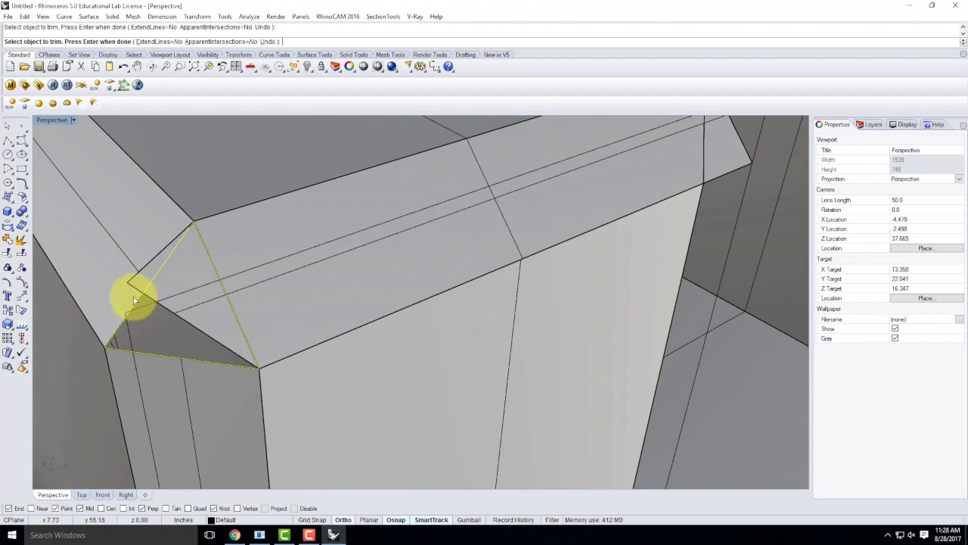
{"action": "mouse_move", "coordinate": [112, 287]}
{"action": "right_mouse_down"}
{"action": "mouse_move", "coordinate": [134, 302]}
{"action": "mouse_move", "coordinate": [113, 280]}
{"action": "mouse_move", "coordinate": [118, 295]}
{"action": "right_mouse_up"}
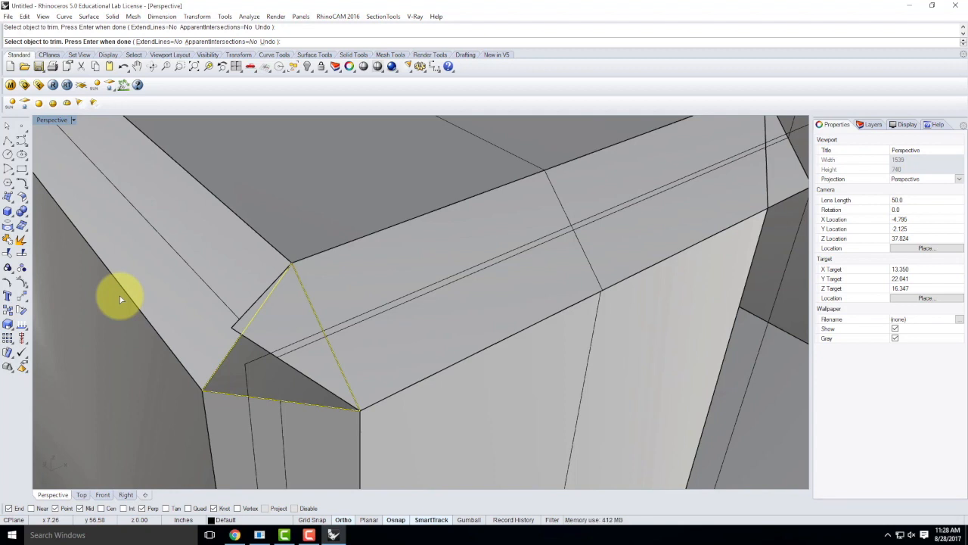
{"action": "key", "text": "Escape"}
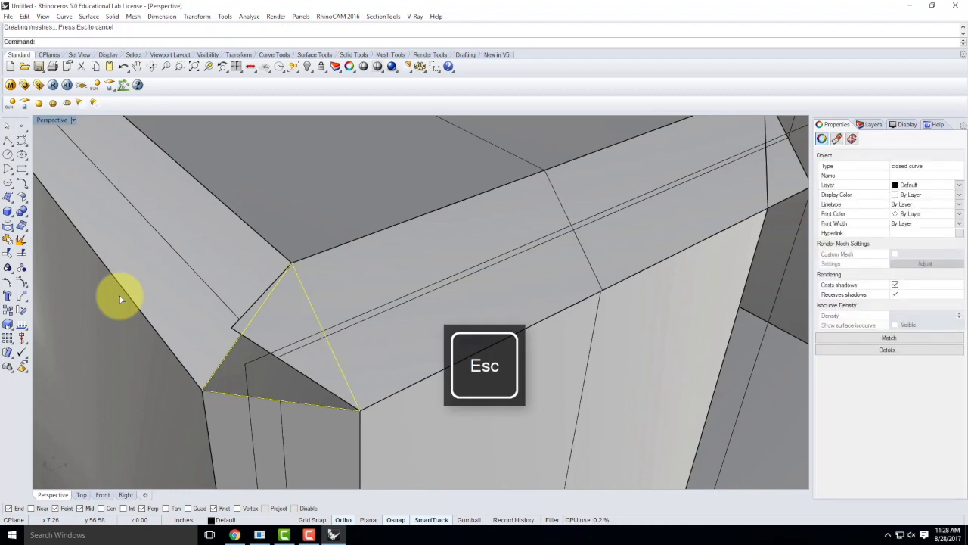
{"action": "key", "text": "Return"}
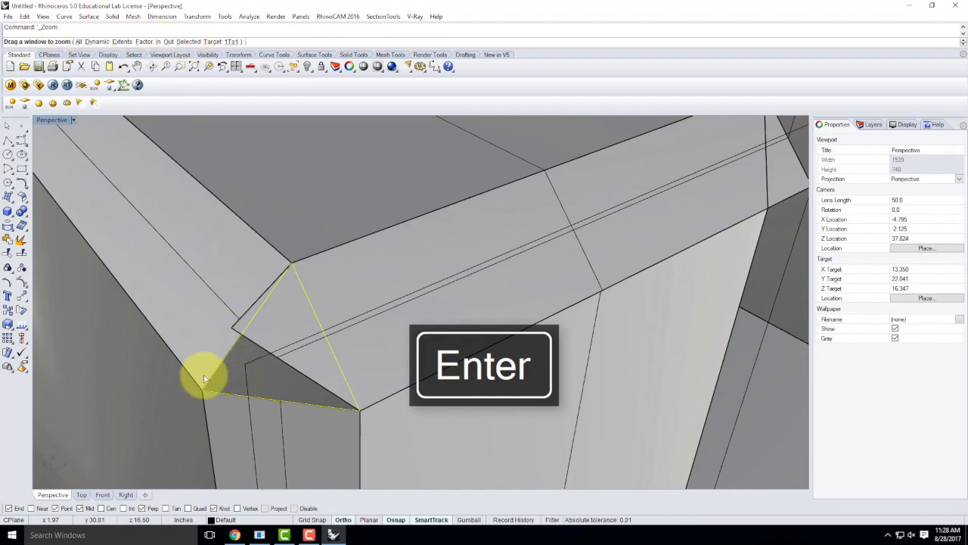
{"action": "left_click", "coordinate": [194, 43]}
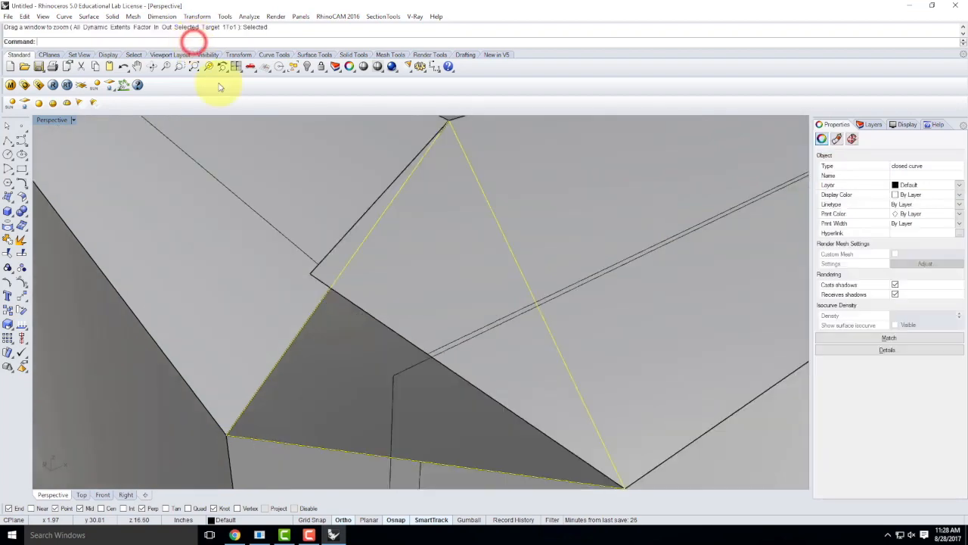
{"action": "scroll", "coordinate": [580, 244], "scroll_direction": "down", "scroll_amount": 2}
{"action": "right_click_drag", "start_coordinate": [580, 244], "coordinate": [768, 250]}
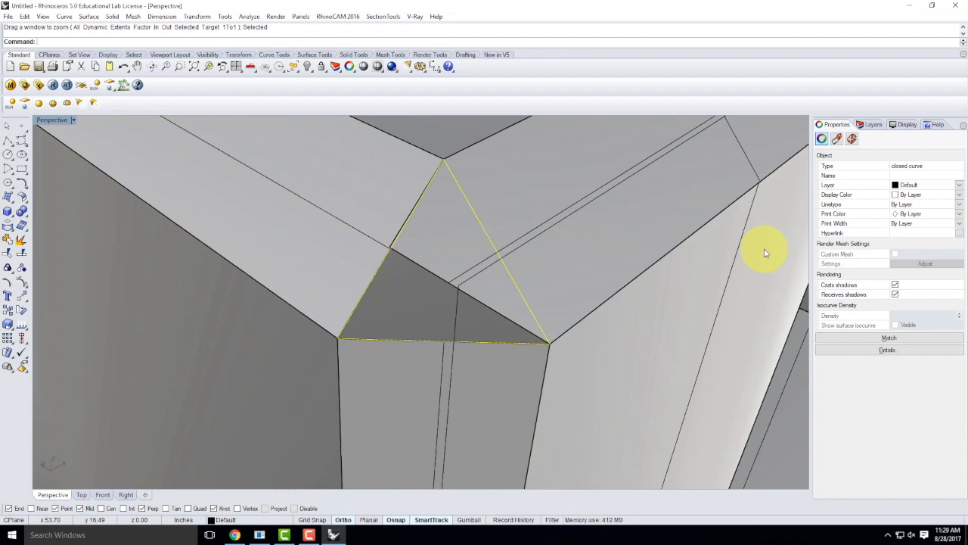
{"action": "key", "text": "Return"}
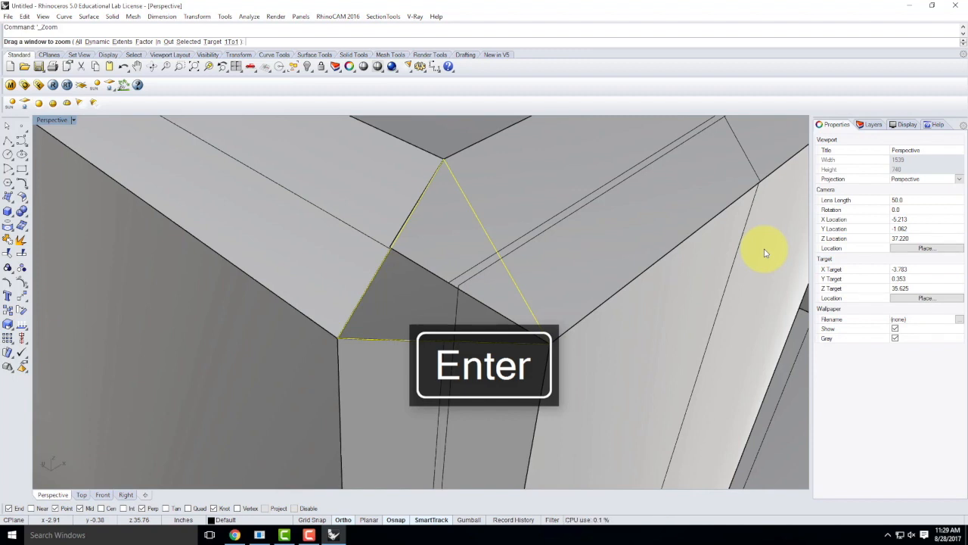
Step: Zoom and orbit the view to focus on the selected triangle outline
{"action": "key", "text": "Return"}
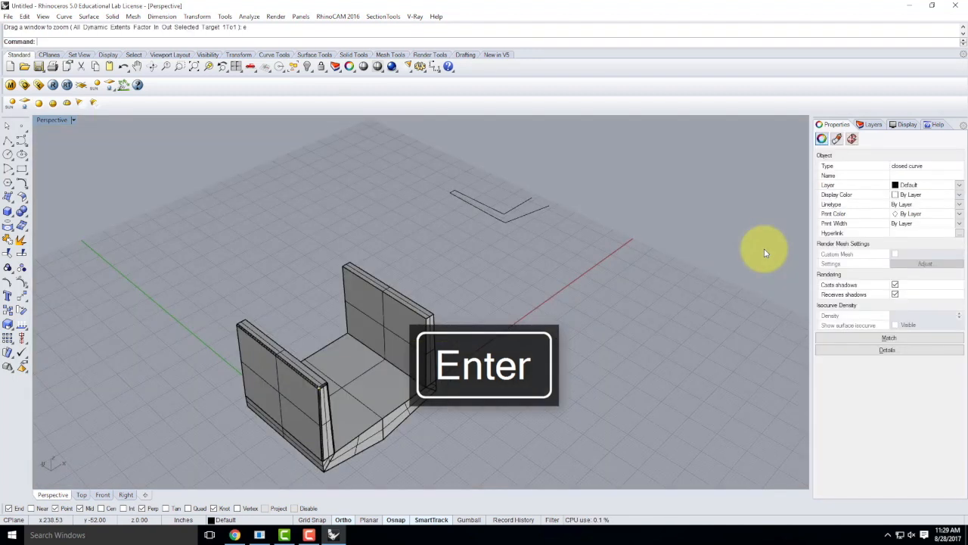
{"action": "right_click_drag", "start_coordinate": [767, 282], "coordinate": [431, 303]}
{"action": "key", "text": "Return"}
{"action": "type", "text": "s"}
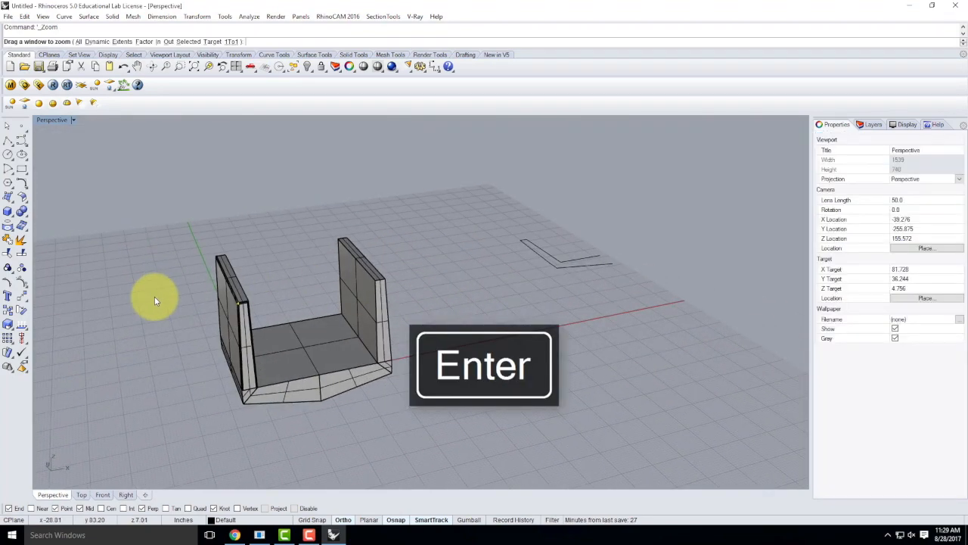
{"action": "key", "text": "Return"}
{"action": "right_click_drag", "start_coordinate": [339, 211], "coordinate": [472, 159]}
{"action": "right_click_drag", "start_coordinate": [488, 190], "coordinate": [552, 234]}
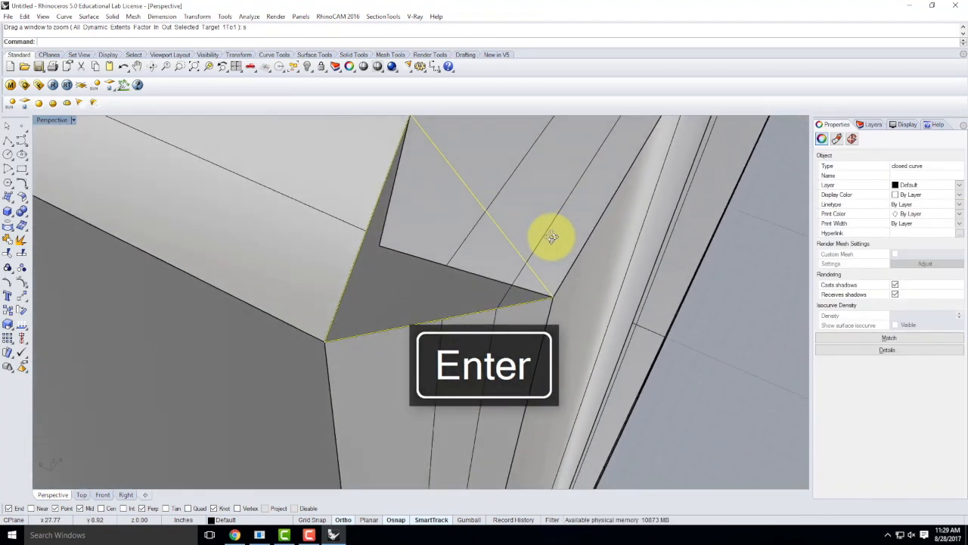
Step: Trim away the surface inside the triangle curve at the chamfered corner
{"action": "type", "text": "Trim"}
{"action": "key", "text": "Return"}
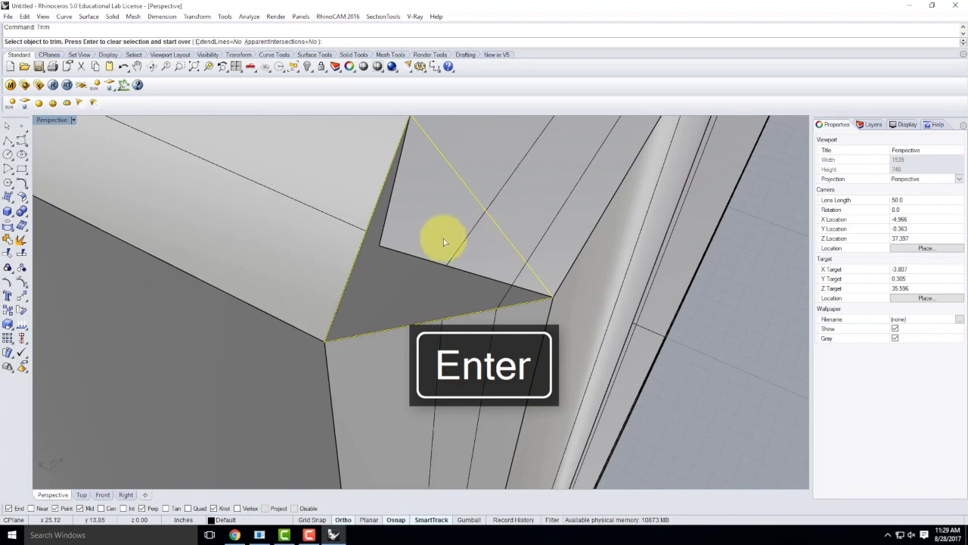
{"action": "left_click", "coordinate": [419, 254]}
{"action": "right_click_drag", "start_coordinate": [418, 254], "coordinate": [522, 253]}
{"action": "right_click_drag", "start_coordinate": [409, 209], "coordinate": [443, 216]}
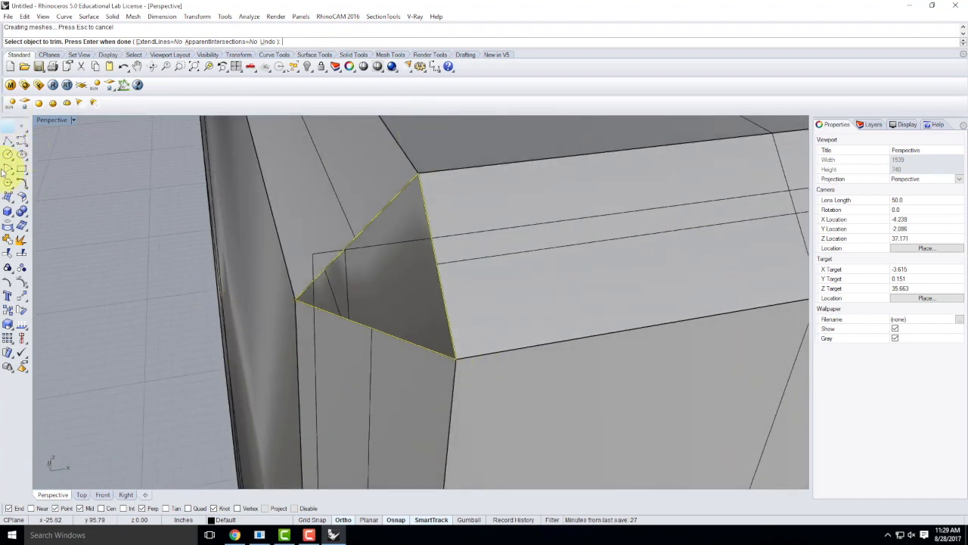
Step: Fill the gap with a SrfPt surface on the triangle's three vertices
{"action": "left_click", "coordinate": [8, 194]}
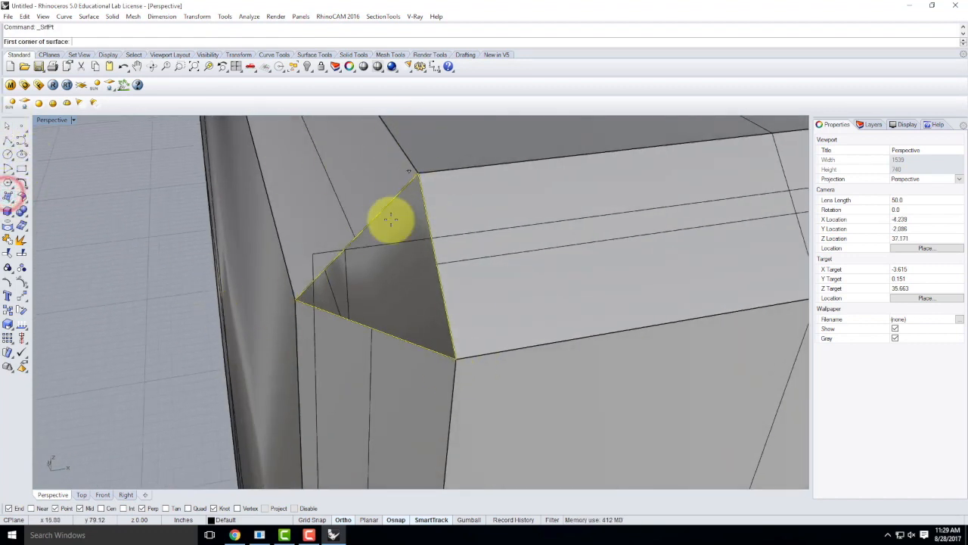
{"action": "left_click", "coordinate": [297, 297]}
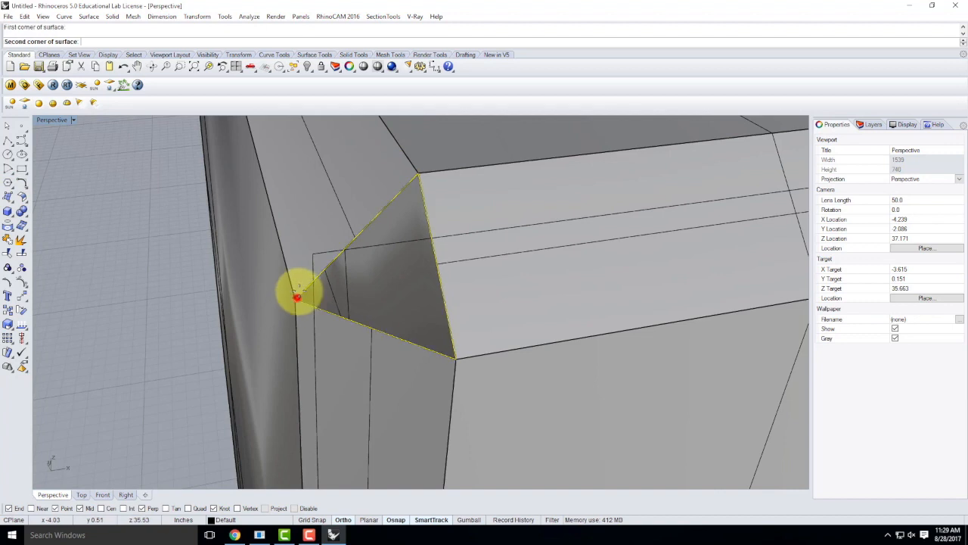
{"action": "left_click", "coordinate": [418, 173]}
{"action": "left_click", "coordinate": [452, 358]}
{"action": "key", "text": "Return"}
{"action": "scroll", "coordinate": [368, 290], "scroll_direction": "down", "scroll_amount": 4}
{"action": "right_click_drag", "start_coordinate": [477, 313], "coordinate": [412, 309]}
{"action": "right_click_drag", "start_coordinate": [281, 310], "coordinate": [527, 333]}
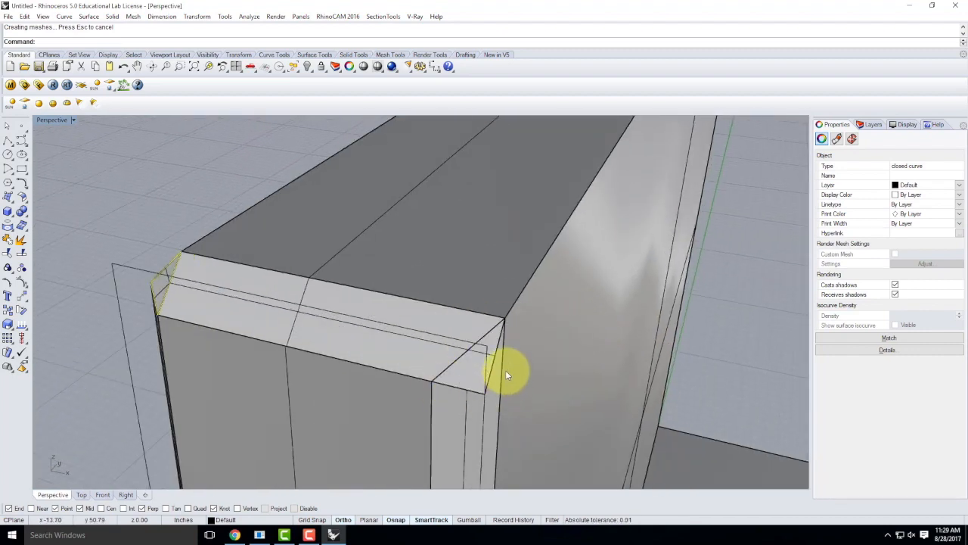
Step: Chamfer the edge between the right side face and the top face
{"action": "key", "text": "Return"}
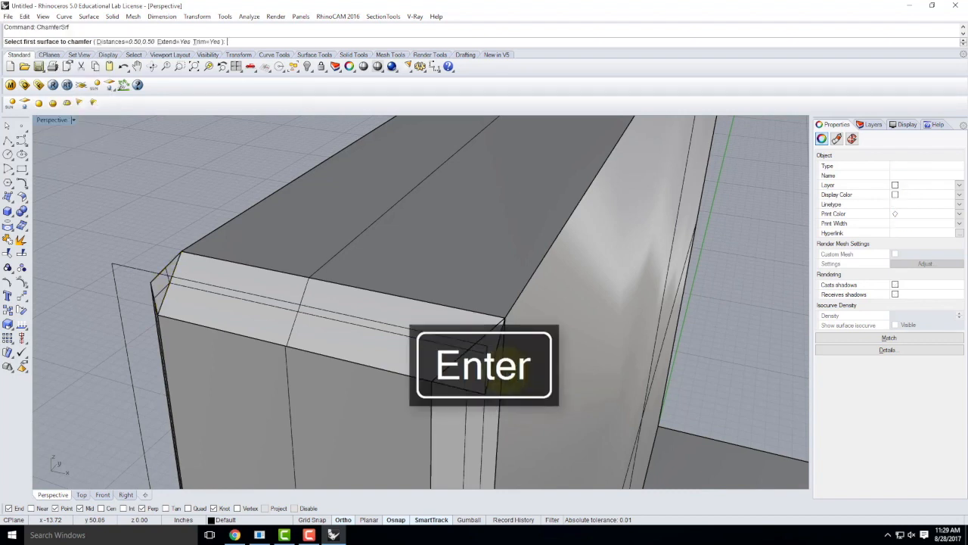
{"action": "left_click", "coordinate": [587, 282]}
{"action": "left_click", "coordinate": [515, 206]}
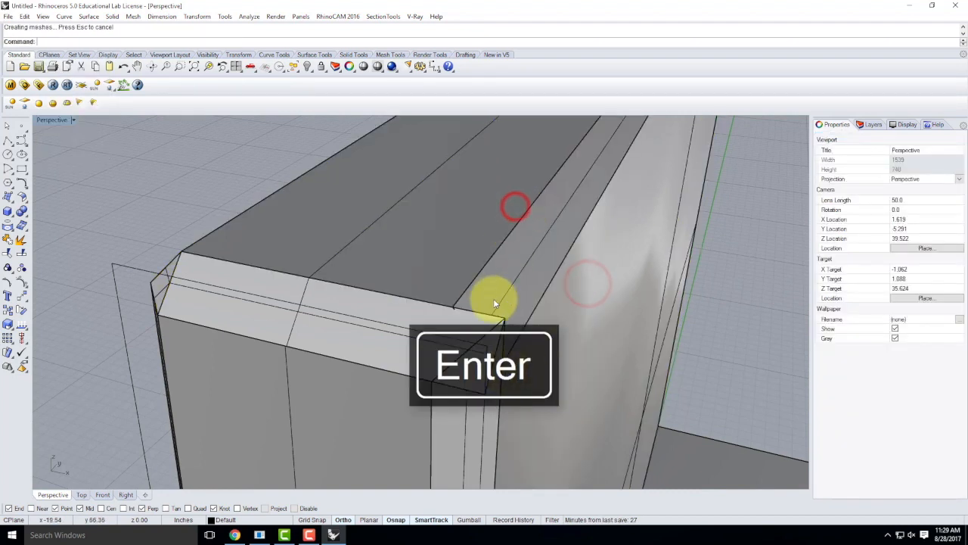
Step: Draw a closed triangular polyline over the chamfer corner gap and select it
{"action": "left_click", "coordinate": [5, 142]}
{"action": "left_click", "coordinate": [430, 384]}
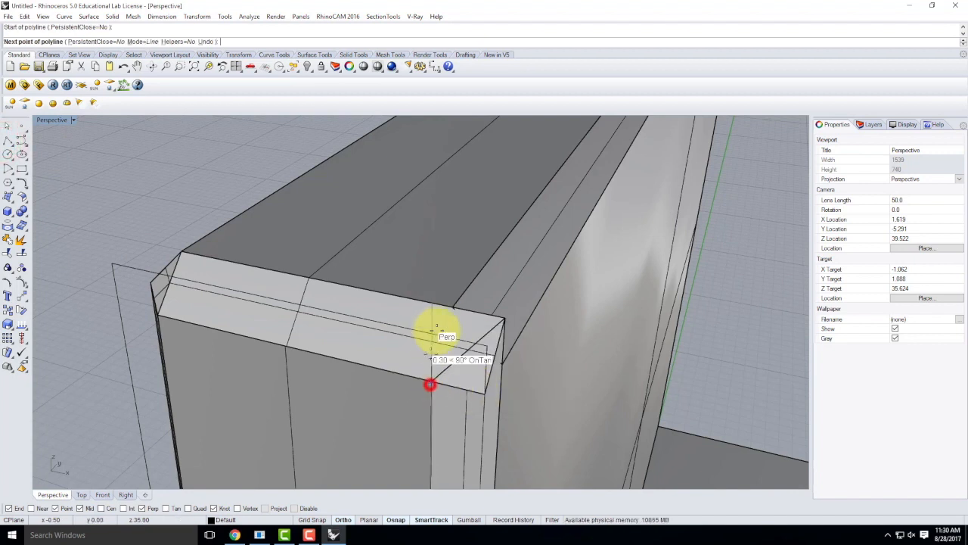
{"action": "left_click", "coordinate": [452, 307]}
{"action": "left_click", "coordinate": [499, 364]}
{"action": "left_click", "coordinate": [431, 383]}
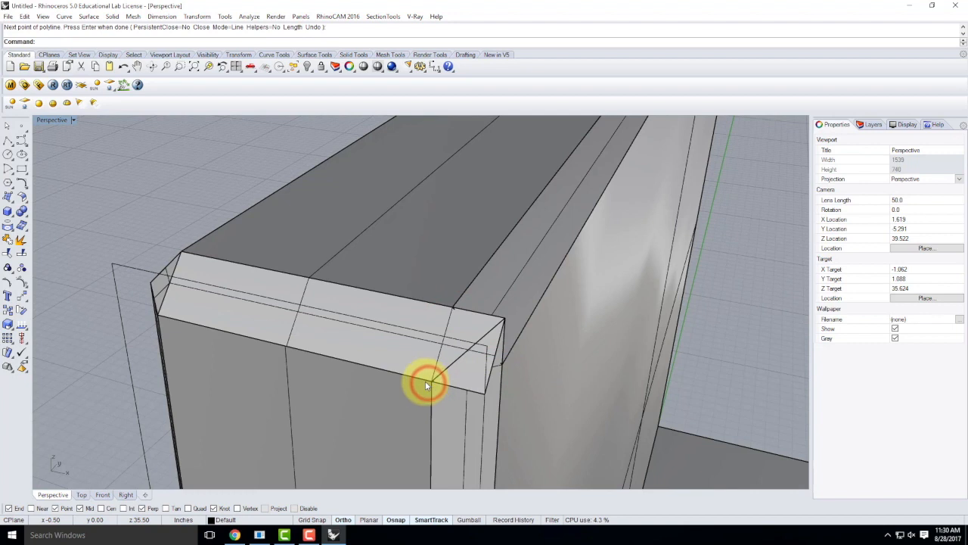
{"action": "left_click", "coordinate": [439, 355]}
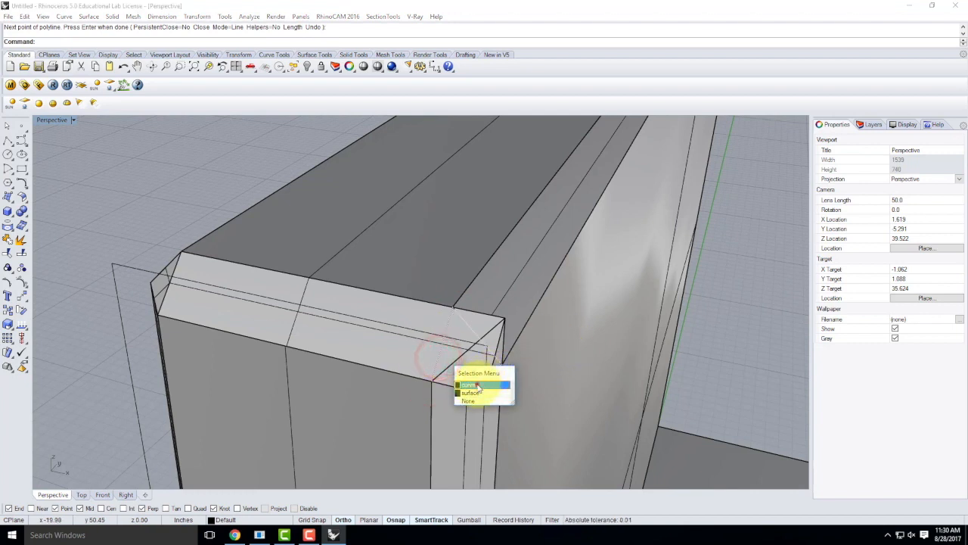
{"action": "left_click", "coordinate": [476, 385]}
{"action": "key", "text": "Return"}
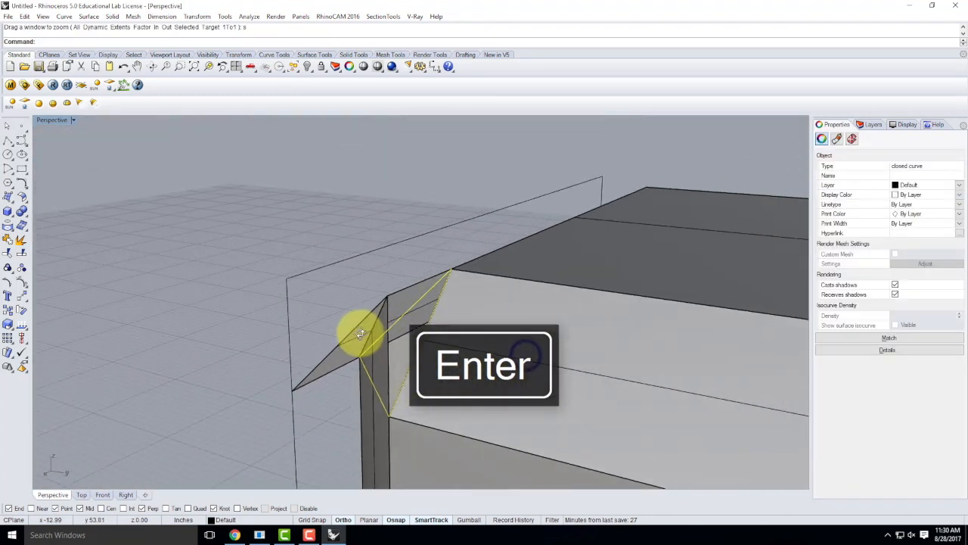
{"action": "right_click_drag", "start_coordinate": [360, 334], "coordinate": [365, 377]}
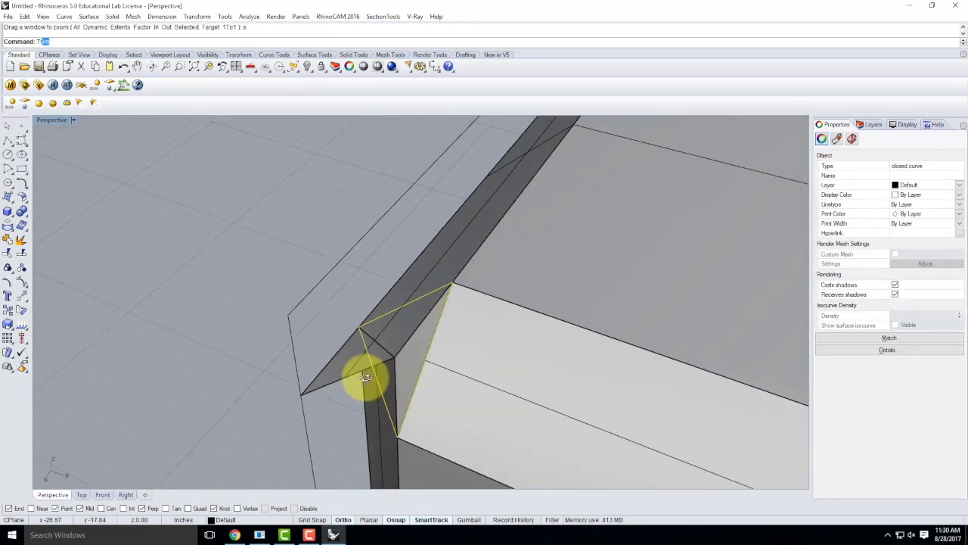
Step: Trim away the wedges and strips inside the triangle curve
{"action": "key", "text": "Return"}
{"action": "left_click", "coordinate": [340, 368]}
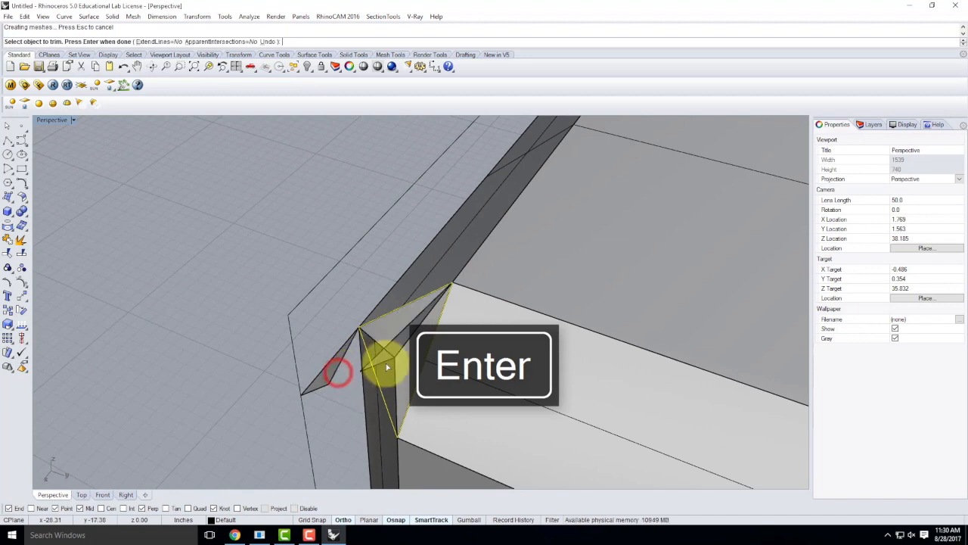
{"action": "left_click", "coordinate": [385, 363]}
{"action": "left_click", "coordinate": [321, 363]}
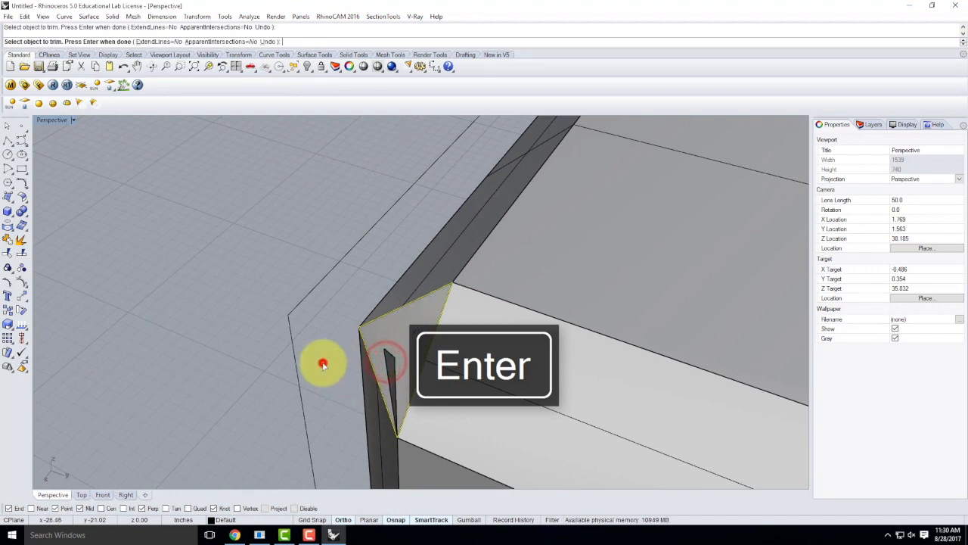
{"action": "left_click", "coordinate": [393, 370]}
{"action": "right_click_drag", "start_coordinate": [392, 371], "coordinate": [502, 342]}
{"action": "key", "text": "Return"}
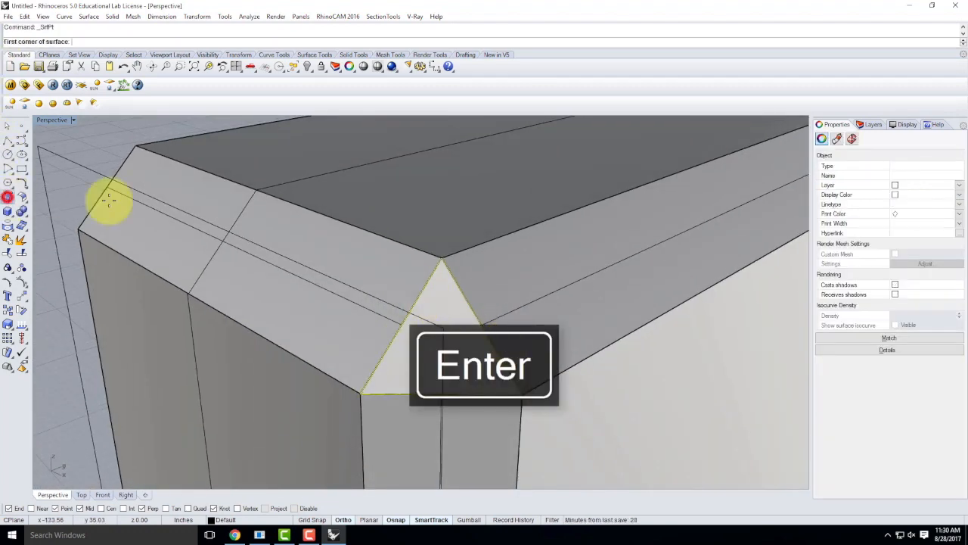
Step: Patch the corner gap with a three-point SrfPt surface on the triangle vertices
{"action": "left_click", "coordinate": [7, 196]}
{"action": "left_click", "coordinate": [361, 393]}
{"action": "left_click", "coordinate": [441, 260]}
{"action": "left_click", "coordinate": [519, 390]}
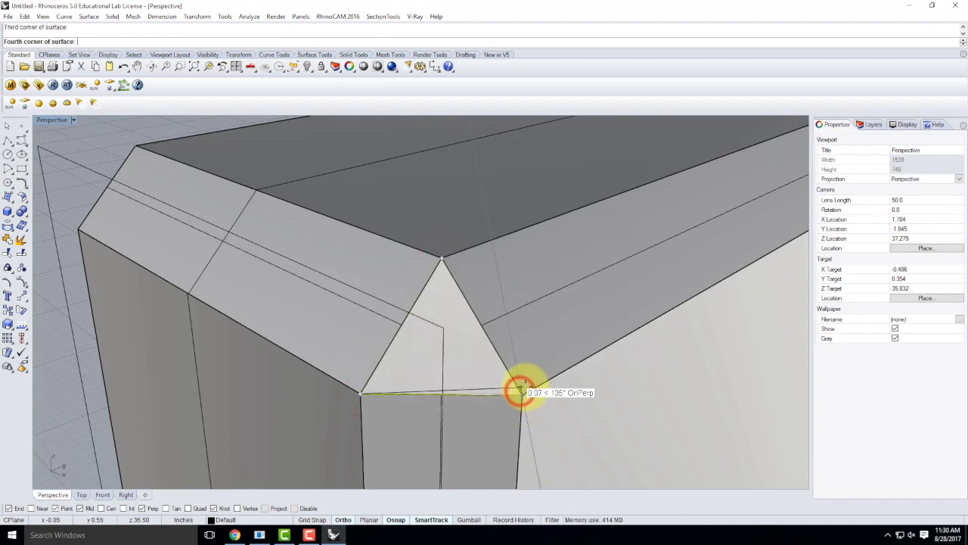
{"action": "key", "text": "Return"}
{"action": "mouse_move", "coordinate": [530, 390]}
{"action": "right_mouse_down"}
{"action": "mouse_move", "coordinate": [326, 320]}
{"action": "mouse_move", "coordinate": [304, 353]}
{"action": "mouse_move", "coordinate": [288, 411]}
{"action": "mouse_move", "coordinate": [283, 309]}
{"action": "mouse_move", "coordinate": [353, 296]}
{"action": "mouse_move", "coordinate": [297, 330]}
{"action": "mouse_move", "coordinate": [339, 313]}
{"action": "mouse_move", "coordinate": [253, 357]}
{"action": "mouse_move", "coordinate": [280, 335]}
{"action": "mouse_move", "coordinate": [547, 388]}
{"action": "right_mouse_up"}
{"action": "scroll", "coordinate": [546, 387], "scroll_direction": "down", "scroll_amount": 6}
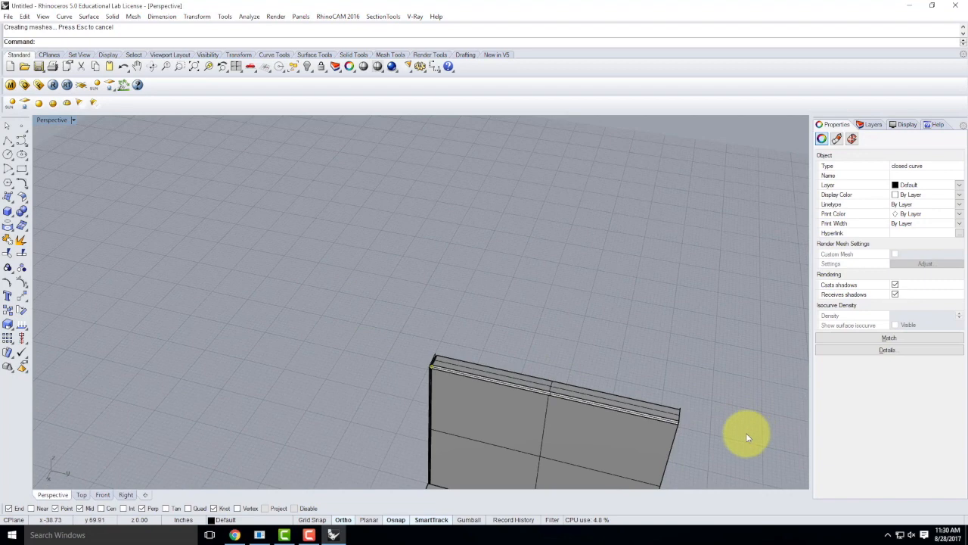
{"action": "scroll", "coordinate": [586, 340], "scroll_direction": "down", "scroll_amount": 6}
{"action": "right_click_drag", "start_coordinate": [484, 414], "coordinate": [553, 375]}
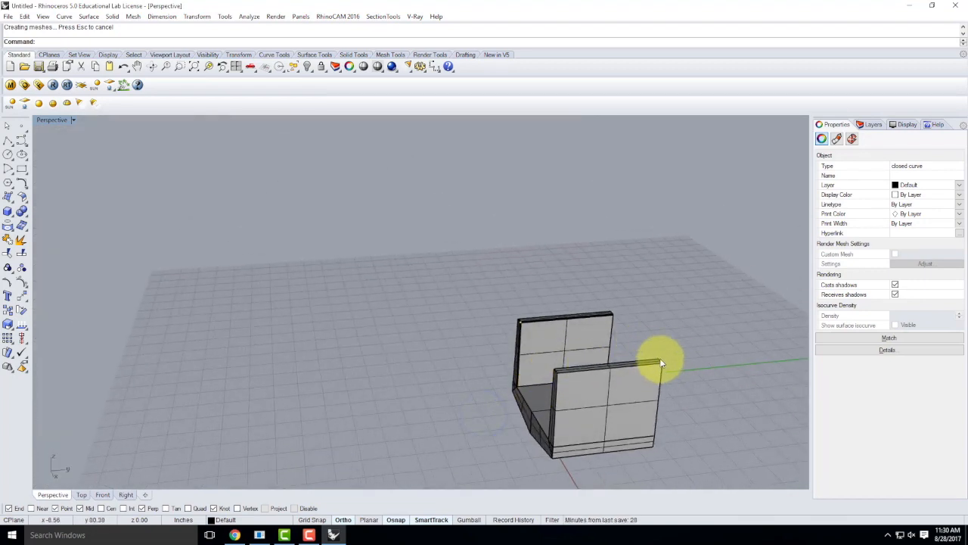
{"action": "right_click_drag", "start_coordinate": [471, 398], "coordinate": [444, 376]}
{"action": "scroll", "coordinate": [446, 371], "scroll_direction": "up", "scroll_amount": 5}
{"action": "left_click", "coordinate": [526, 362]}
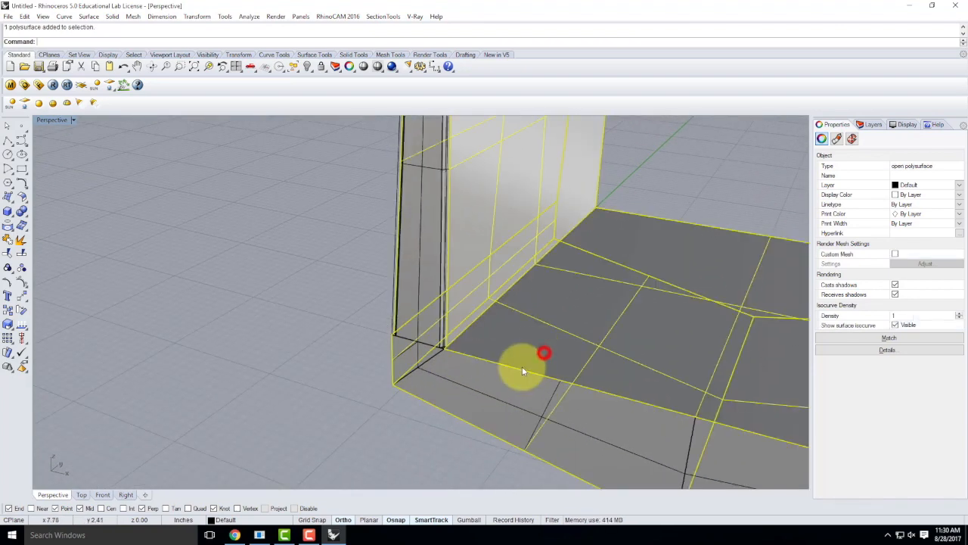
{"action": "right_click_drag", "start_coordinate": [536, 351], "coordinate": [516, 410]}
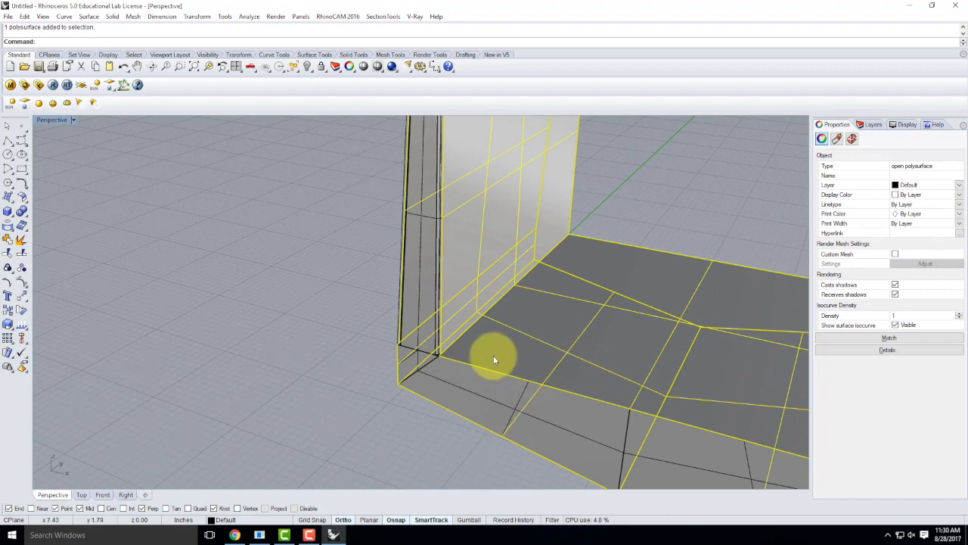
{"action": "right_click_drag", "start_coordinate": [499, 358], "coordinate": [361, 385]}
{"action": "left_click", "coordinate": [373, 393]}
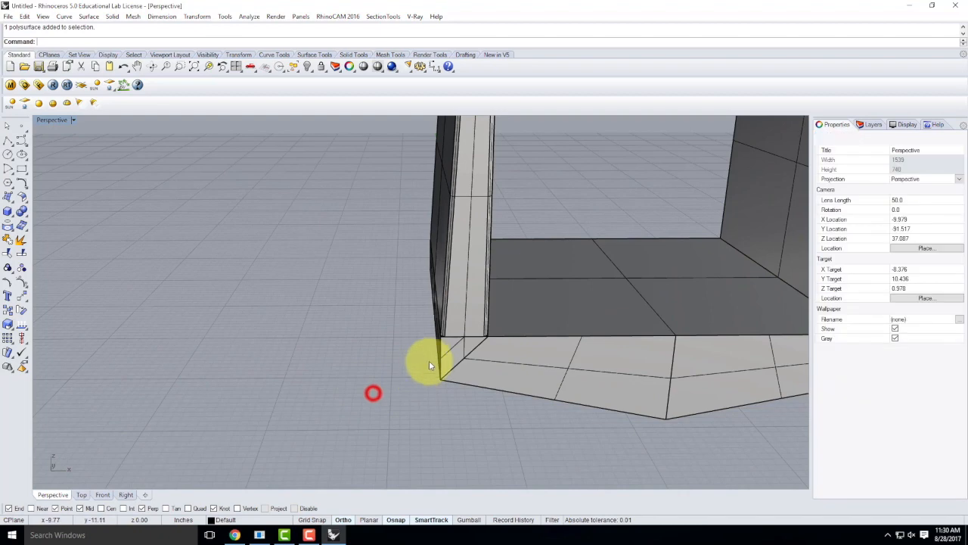
{"action": "right_click_drag", "start_coordinate": [454, 362], "coordinate": [529, 277]}
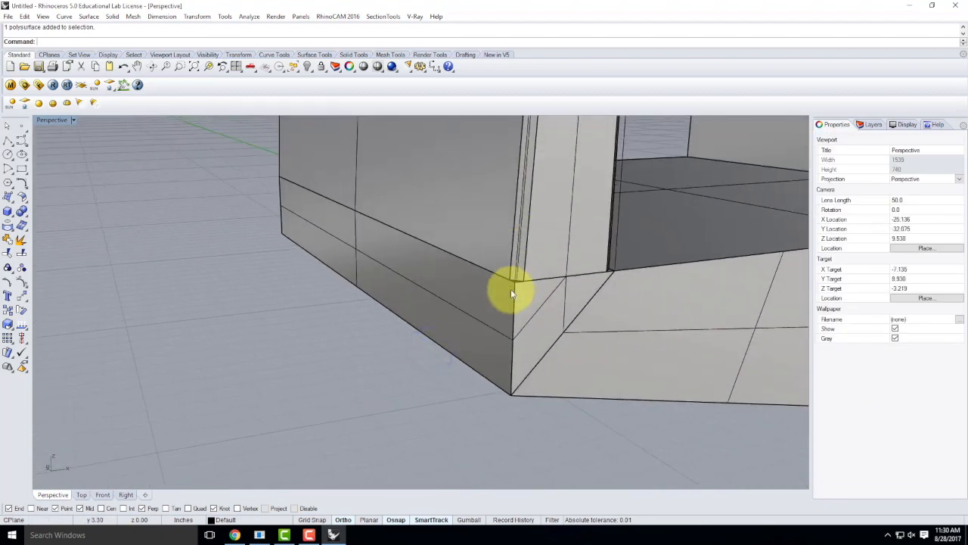
Step: Chamfer the base's side face and adjoining face with a 0.5 surface chamfer
{"action": "key", "text": "Return"}
{"action": "left_click", "coordinate": [459, 303]}
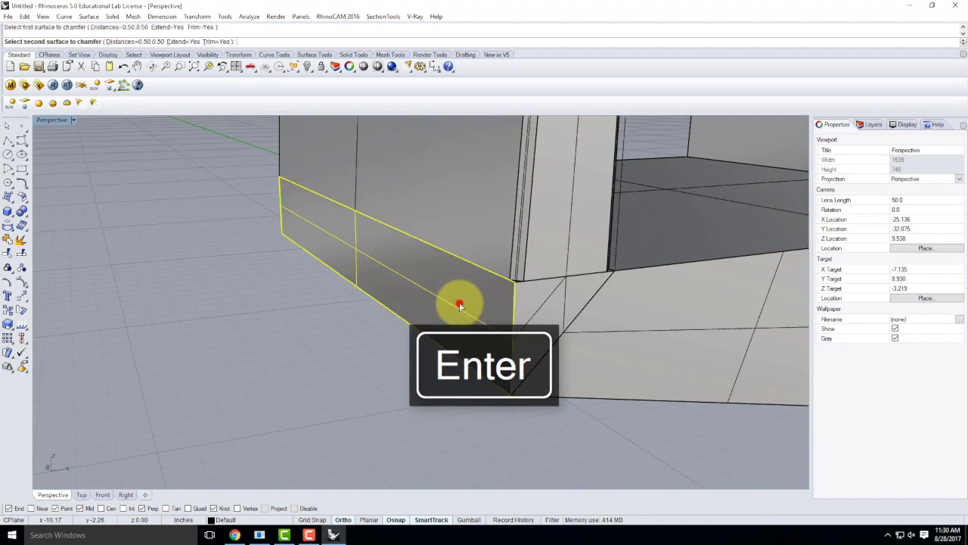
{"action": "left_click", "coordinate": [528, 307]}
{"action": "scroll", "coordinate": [518, 278], "scroll_direction": "up", "scroll_amount": 3}
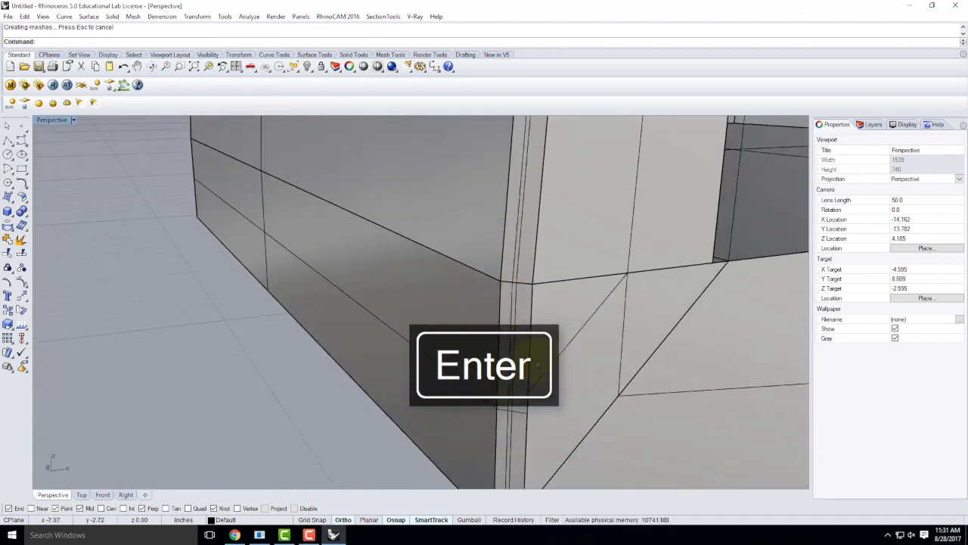
{"action": "scroll", "coordinate": [512, 228], "scroll_direction": "down", "scroll_amount": 5}
{"action": "scroll", "coordinate": [555, 324], "scroll_direction": "up", "scroll_amount": 3}
{"action": "right_click_drag", "start_coordinate": [542, 316], "coordinate": [540, 279]}
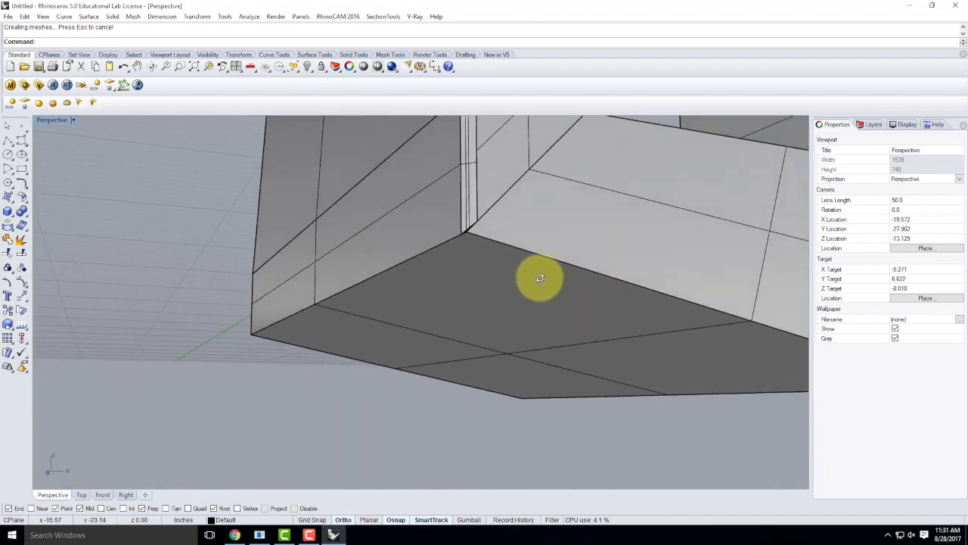
{"action": "scroll", "coordinate": [499, 281], "scroll_direction": "up", "scroll_amount": 1}
Step: Repeat the 0.5 chamfer between the bottom and side surfaces, then inspect the whole part
{"action": "right_click", "coordinate": [453, 288]}
{"action": "left_click", "coordinate": [463, 295]}
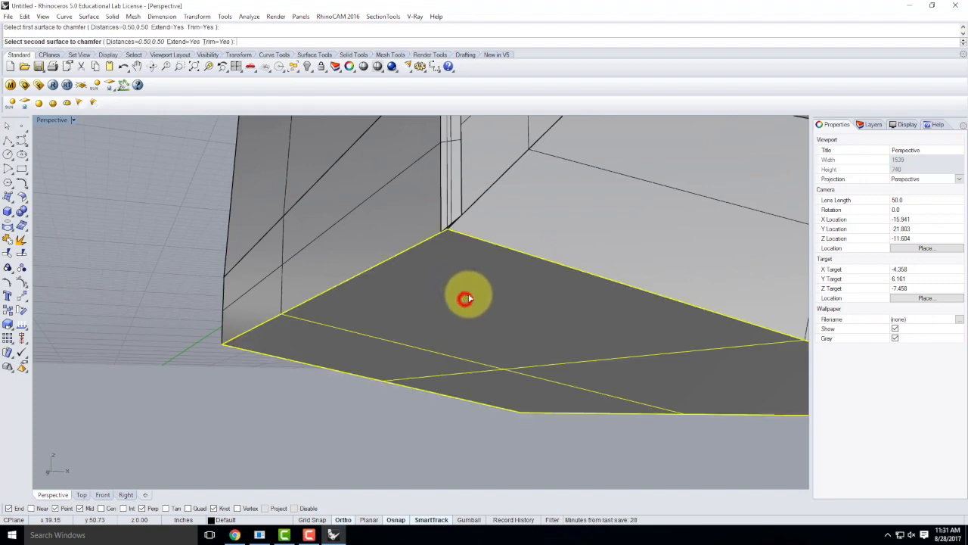
{"action": "left_click", "coordinate": [590, 209]}
{"action": "right_click_drag", "start_coordinate": [551, 244], "coordinate": [579, 331]}
{"action": "scroll", "coordinate": [540, 347], "scroll_direction": "up", "scroll_amount": 6}
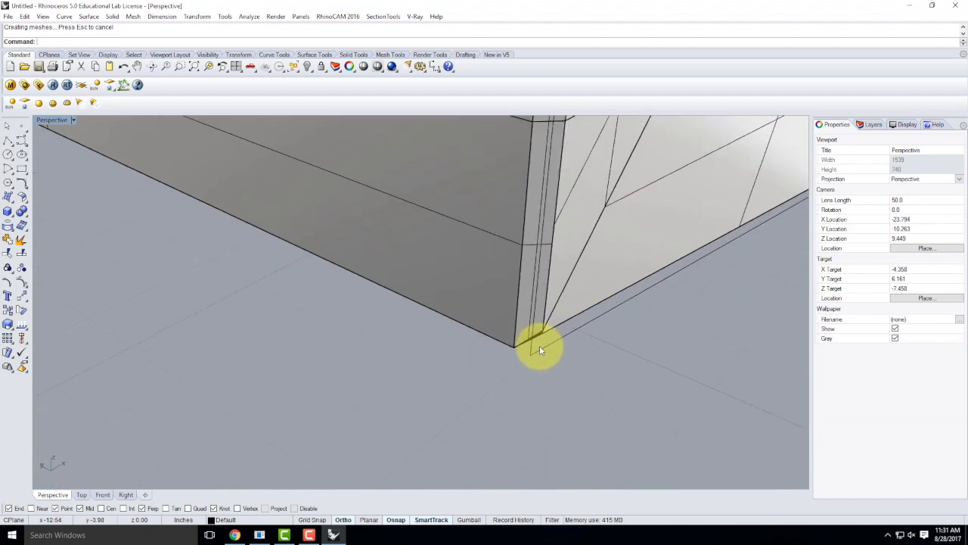
{"action": "scroll", "coordinate": [549, 326], "scroll_direction": "up", "scroll_amount": 5}
{"action": "right_click_drag", "start_coordinate": [558, 306], "coordinate": [373, 294]}
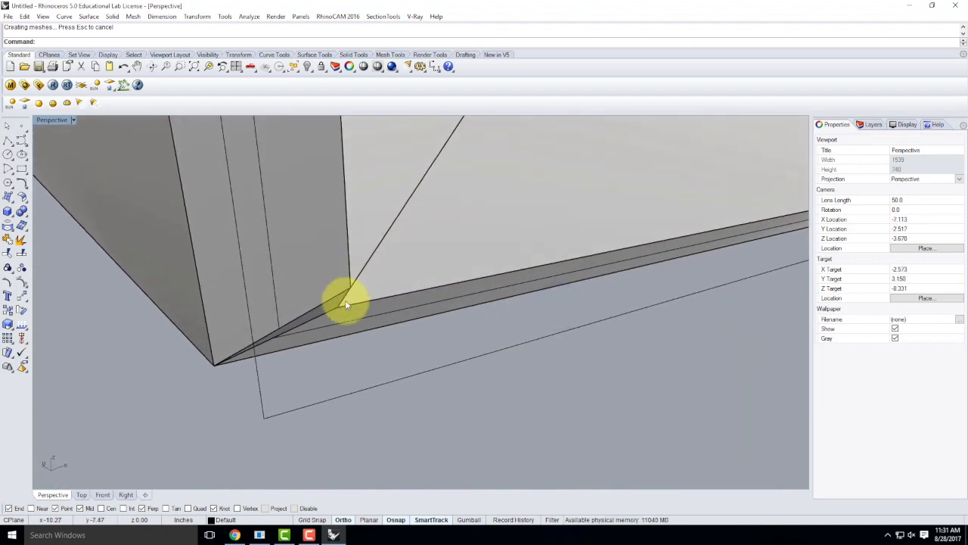
{"action": "right_click_drag", "start_coordinate": [334, 307], "coordinate": [371, 274]}
{"action": "scroll", "coordinate": [335, 270], "scroll_direction": "down", "scroll_amount": 10}
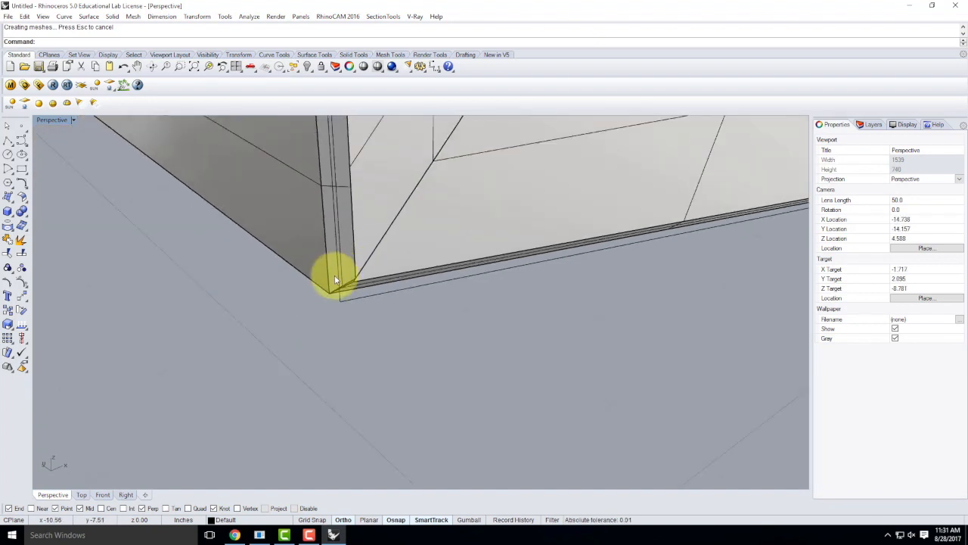
{"action": "right_click_drag", "start_coordinate": [415, 316], "coordinate": [356, 255]}
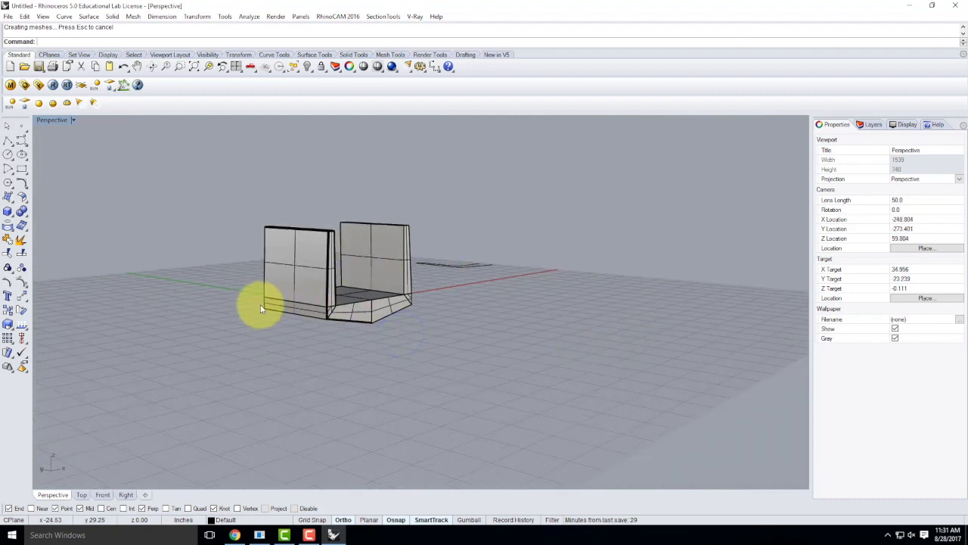
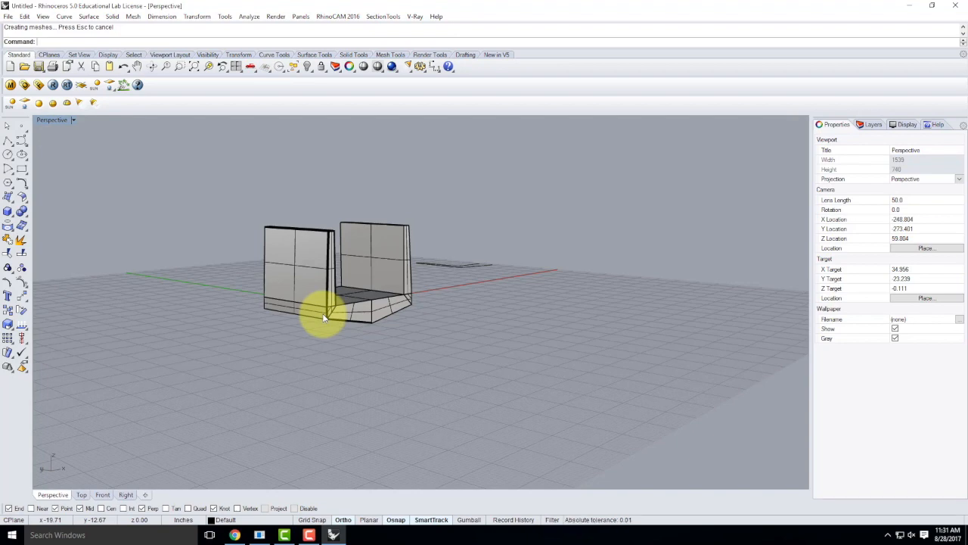
Step: Draw a polyline between the deck's two bottom corners
{"action": "scroll", "coordinate": [327, 316], "scroll_direction": "up", "scroll_amount": 10}
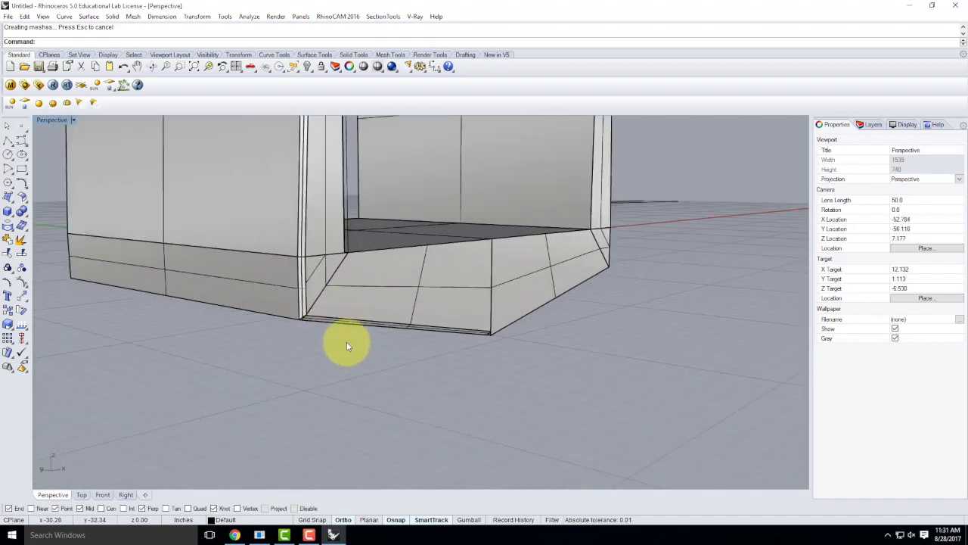
{"action": "scroll", "coordinate": [230, 231], "scroll_direction": "up", "scroll_amount": 12}
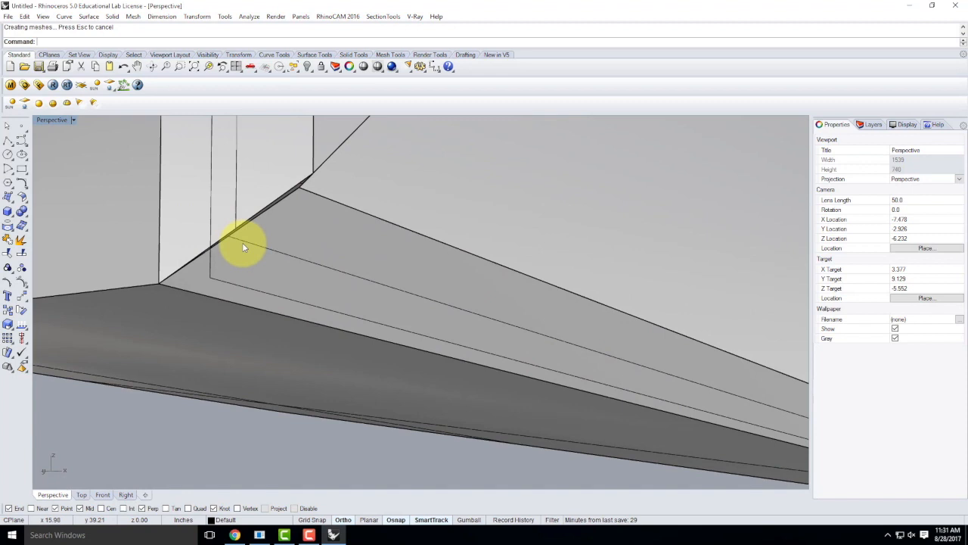
{"action": "scroll", "coordinate": [243, 238], "scroll_direction": "down", "scroll_amount": 5}
{"action": "right_click_drag", "start_coordinate": [326, 245], "coordinate": [307, 258]}
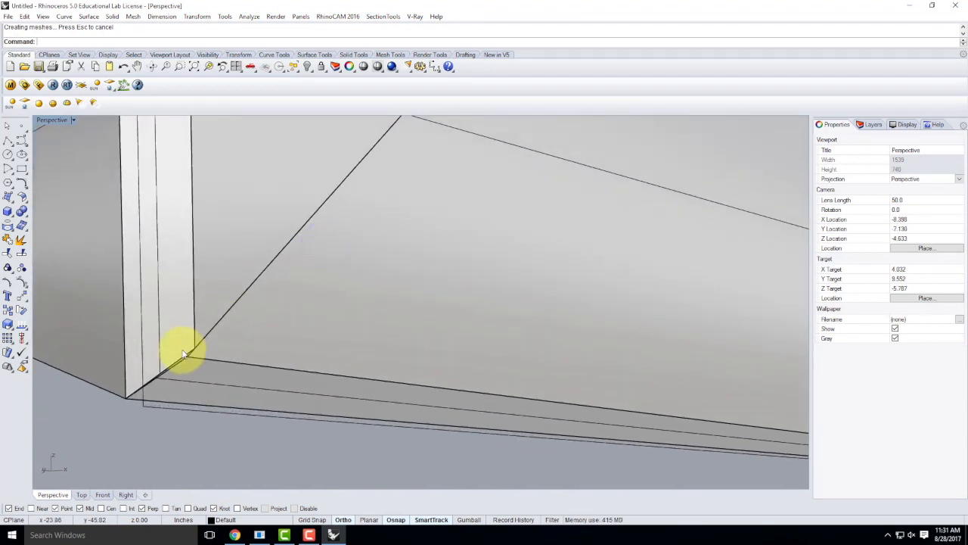
{"action": "scroll", "coordinate": [182, 364], "scroll_direction": "down", "scroll_amount": 2}
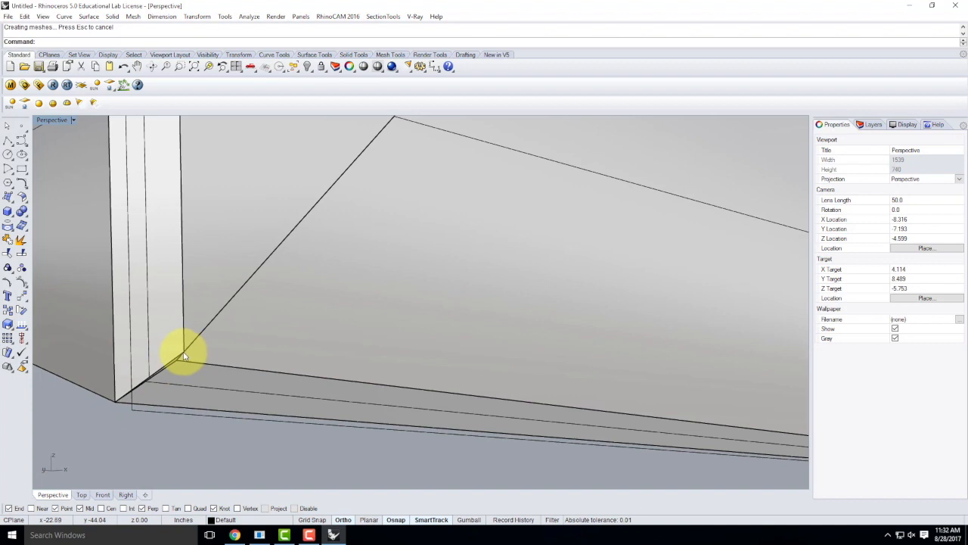
{"action": "scroll", "coordinate": [557, 375], "scroll_direction": "down", "scroll_amount": 5}
{"action": "right_click_drag", "start_coordinate": [559, 375], "coordinate": [493, 363]}
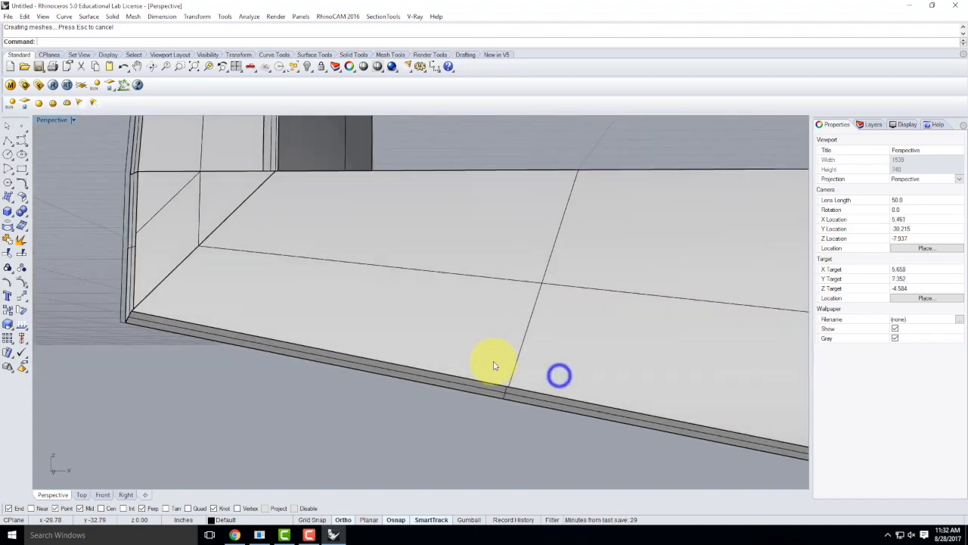
{"action": "scroll", "coordinate": [493, 364], "scroll_direction": "down", "scroll_amount": 6}
{"action": "scroll", "coordinate": [654, 422], "scroll_direction": "up", "scroll_amount": 8}
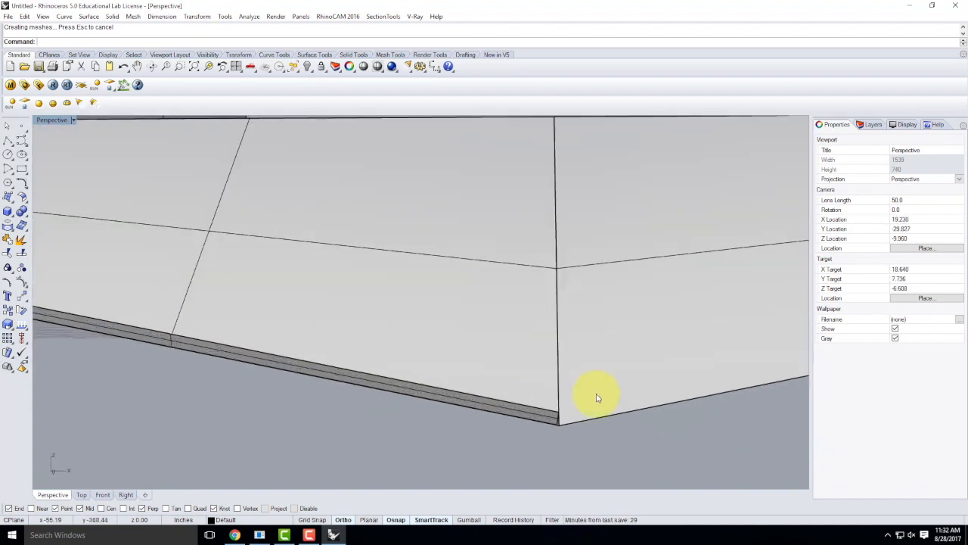
{"action": "left_click", "coordinate": [7, 140]}
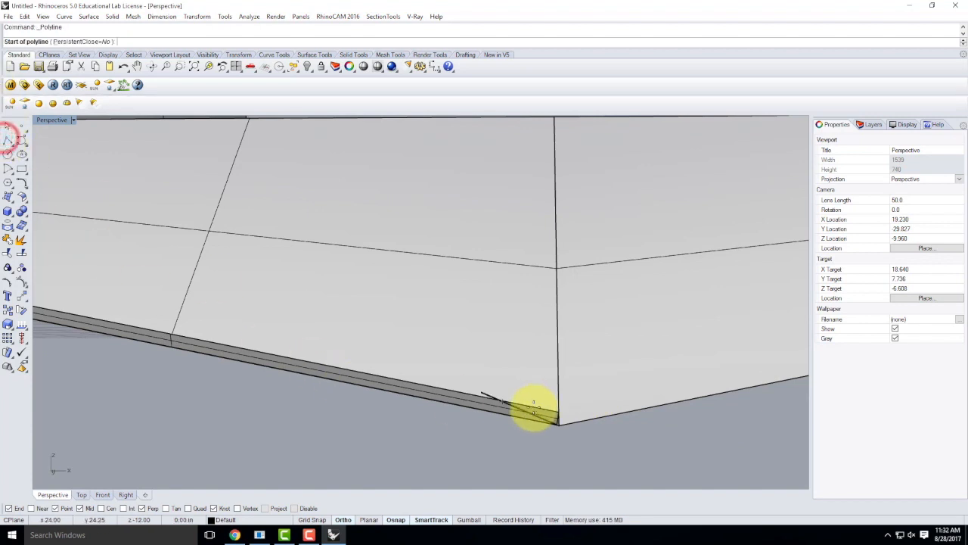
{"action": "scroll", "coordinate": [556, 429], "scroll_direction": "up", "scroll_amount": 2}
{"action": "scroll", "coordinate": [556, 428], "scroll_direction": "up", "scroll_amount": 2}
{"action": "left_click", "coordinate": [566, 389]}
{"action": "scroll", "coordinate": [566, 389], "scroll_direction": "down", "scroll_amount": 3}
{"action": "scroll", "coordinate": [197, 314], "scroll_direction": "up", "scroll_amount": 5}
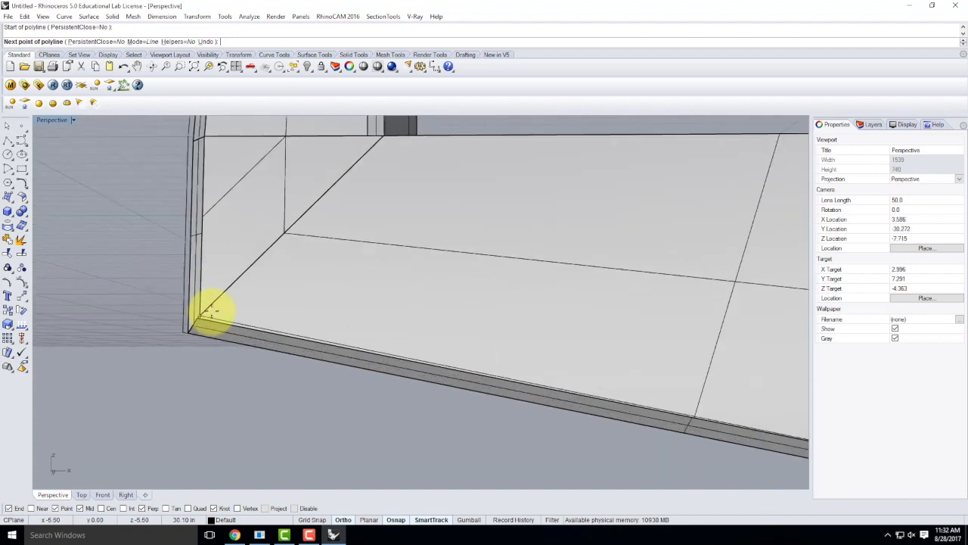
{"action": "scroll", "coordinate": [180, 325], "scroll_direction": "up", "scroll_amount": 4}
{"action": "scroll", "coordinate": [182, 326], "scroll_direction": "down", "scroll_amount": 2}
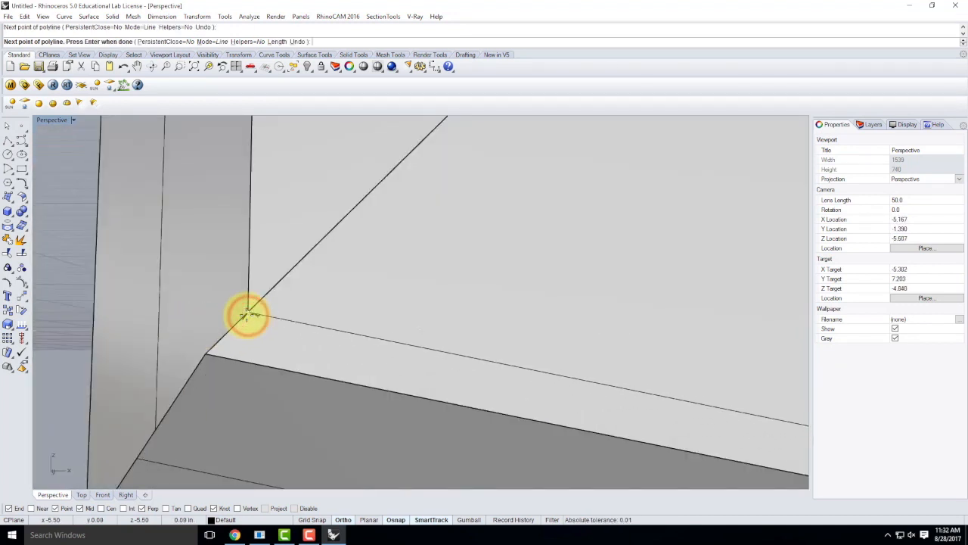
{"action": "key", "text": "Return"}
Step: Trim the corner surface with the new line and delete the leftover bottom strip
{"action": "left_click", "coordinate": [271, 318]}
{"action": "left_click", "coordinate": [304, 349]}
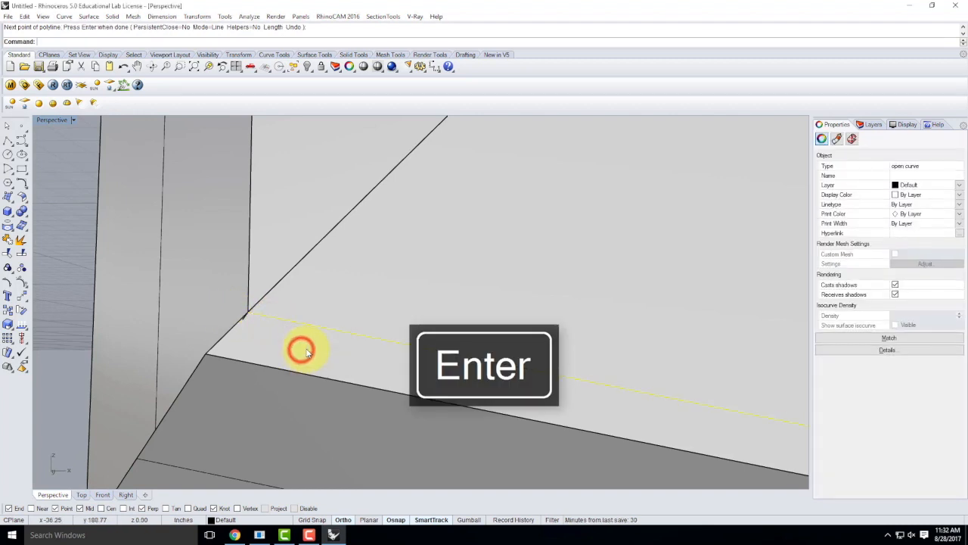
{"action": "key", "text": "Return"}
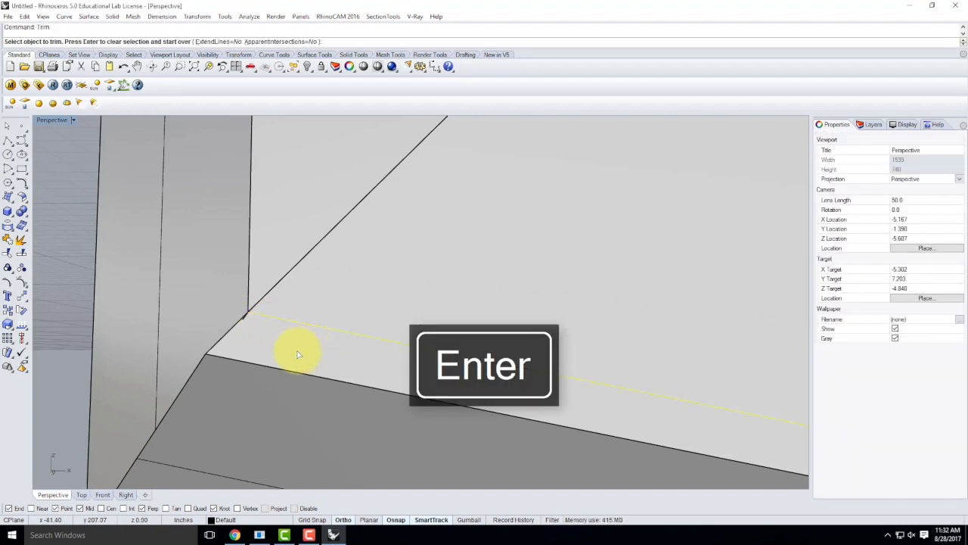
{"action": "left_click", "coordinate": [243, 360]}
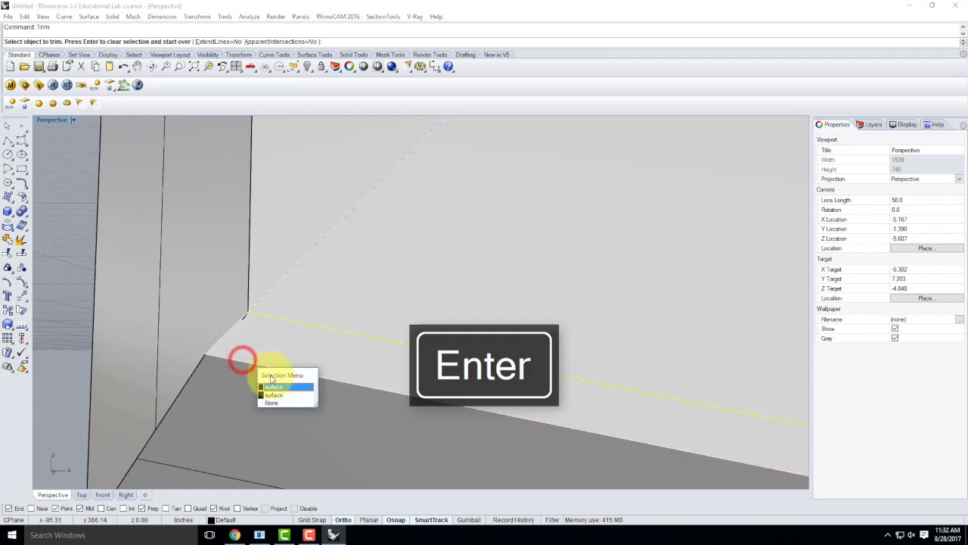
{"action": "left_click", "coordinate": [284, 387]}
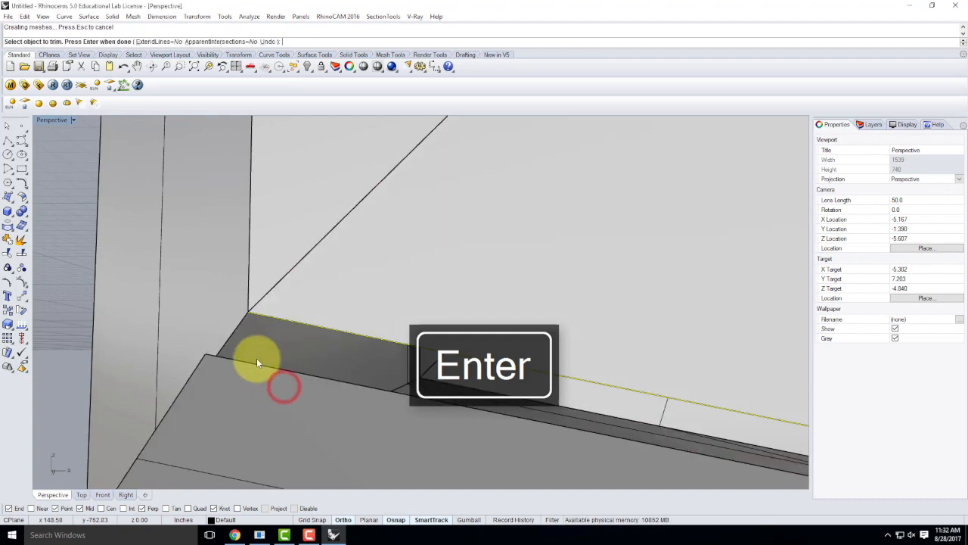
{"action": "scroll", "coordinate": [259, 365], "scroll_direction": "down", "scroll_amount": 5}
{"action": "right_click_drag", "start_coordinate": [255, 361], "coordinate": [290, 372]}
{"action": "scroll", "coordinate": [529, 434], "scroll_direction": "up", "scroll_amount": 2}
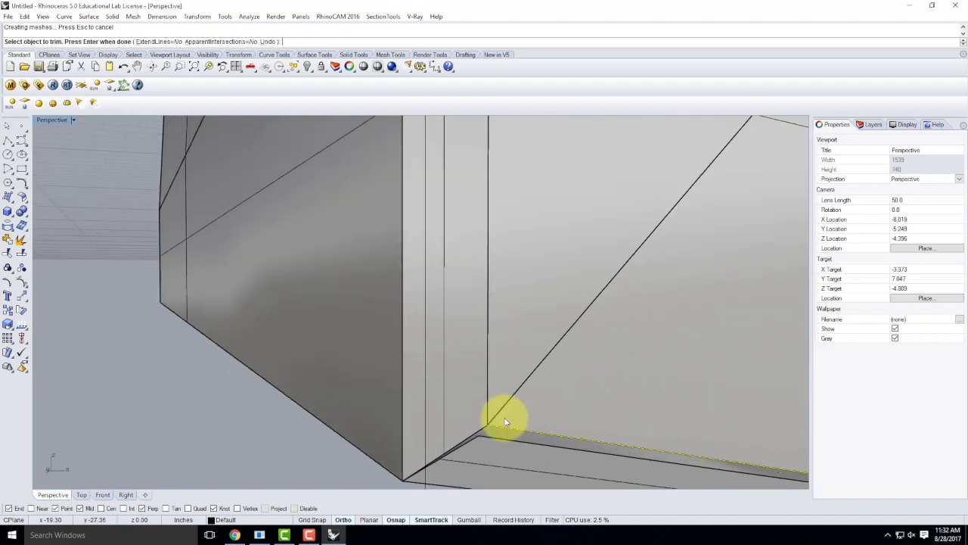
{"action": "right_click_drag", "start_coordinate": [467, 404], "coordinate": [446, 422]}
{"action": "key", "text": "Escape"}
{"action": "left_click", "coordinate": [447, 398]}
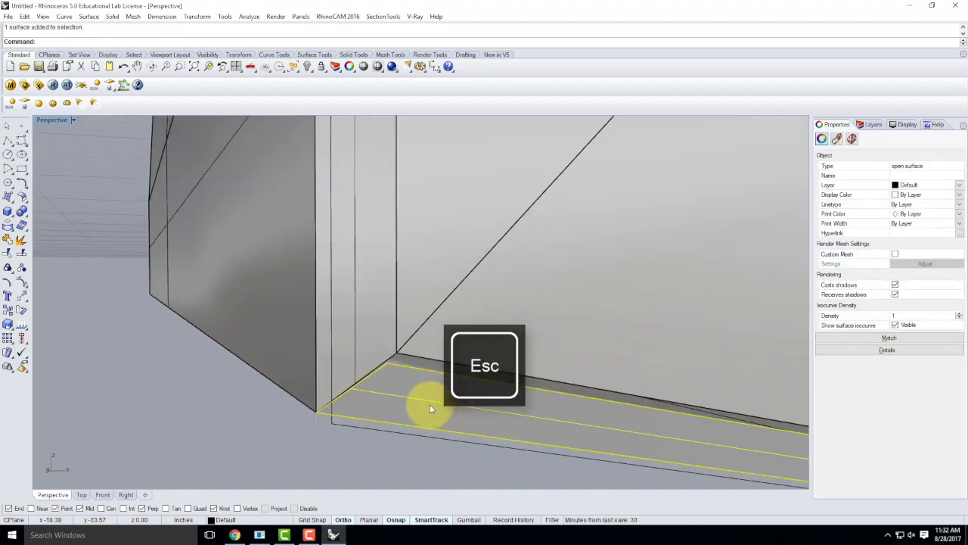
{"action": "key", "text": "Delete"}
{"action": "right_click_drag", "start_coordinate": [411, 393], "coordinate": [281, 415]}
{"action": "left_click", "coordinate": [285, 406]}
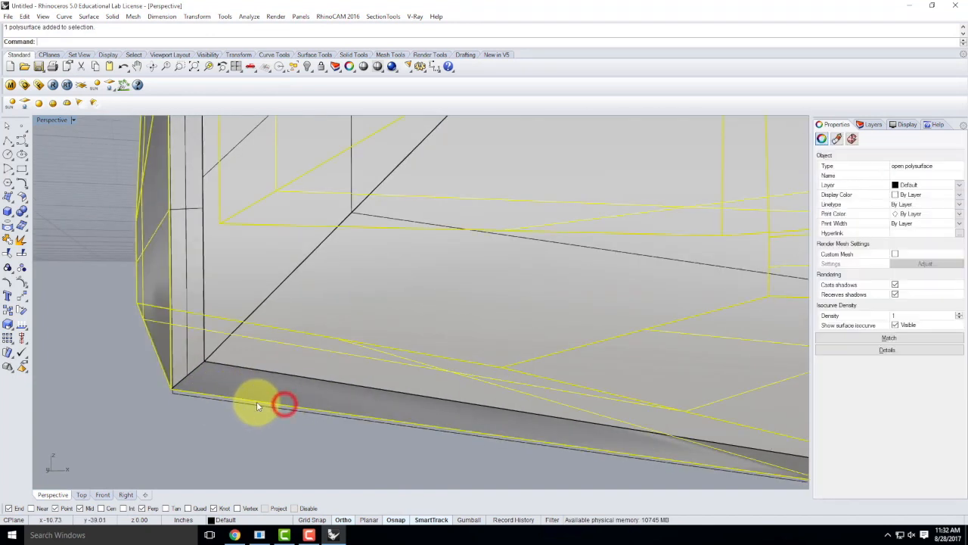
{"action": "left_click", "coordinate": [286, 374]}
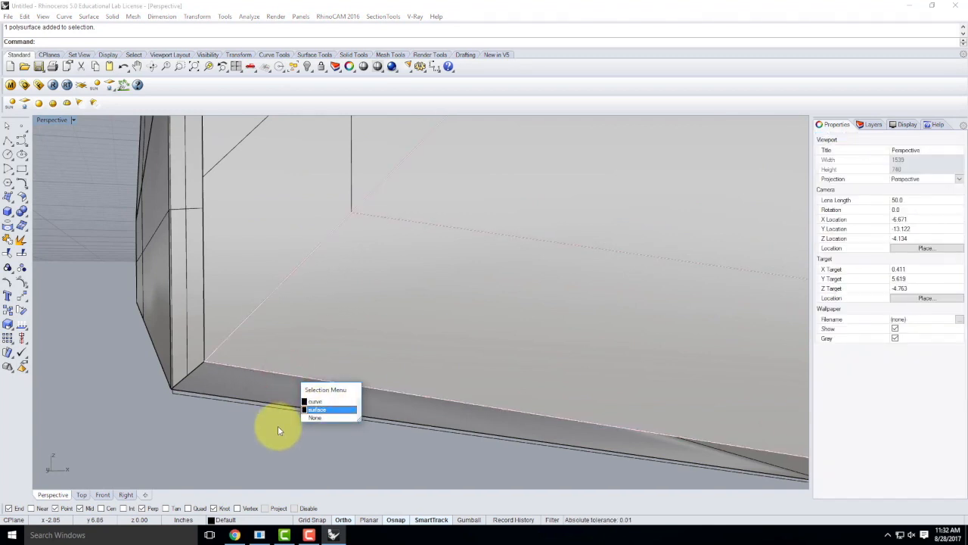
{"action": "left_click", "coordinate": [264, 451]}
{"action": "left_click", "coordinate": [269, 374]}
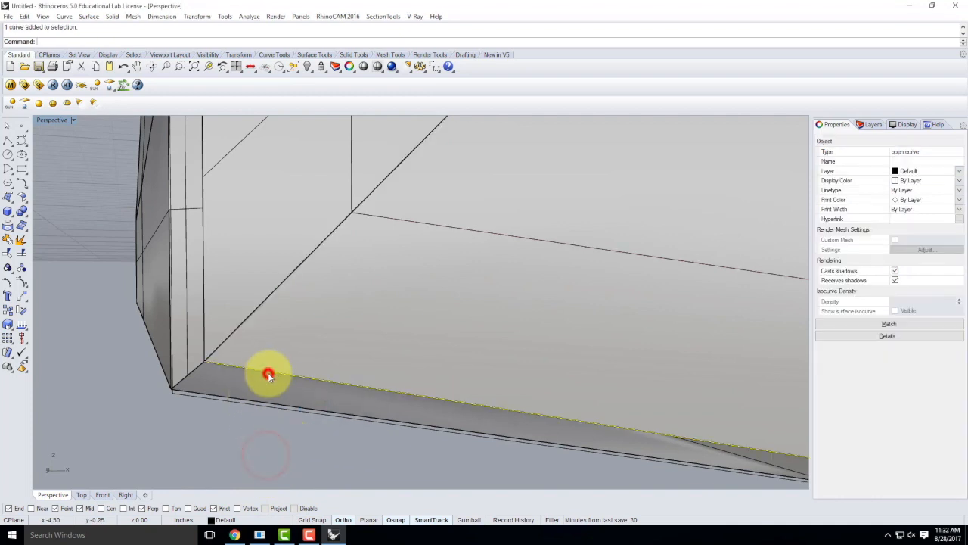
{"action": "left_click", "coordinate": [255, 402]}
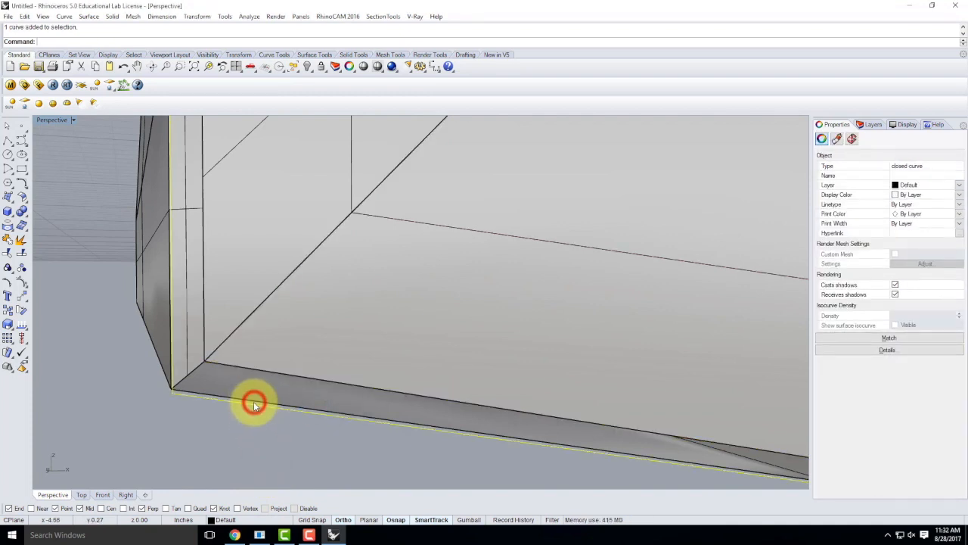
{"action": "left_click", "coordinate": [235, 445]}
{"action": "scroll", "coordinate": [258, 416], "scroll_direction": "up", "scroll_amount": 5}
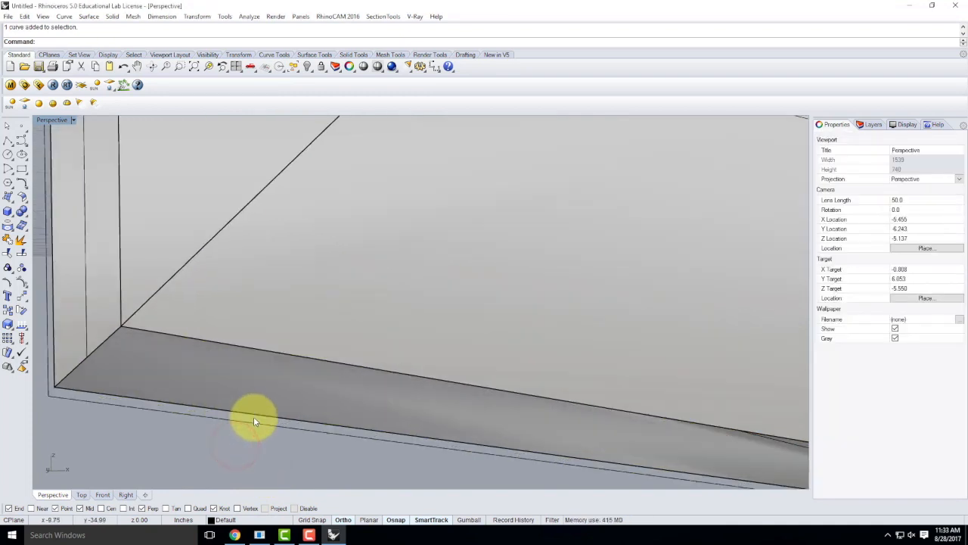
{"action": "scroll", "coordinate": [227, 412], "scroll_direction": "down", "scroll_amount": 3}
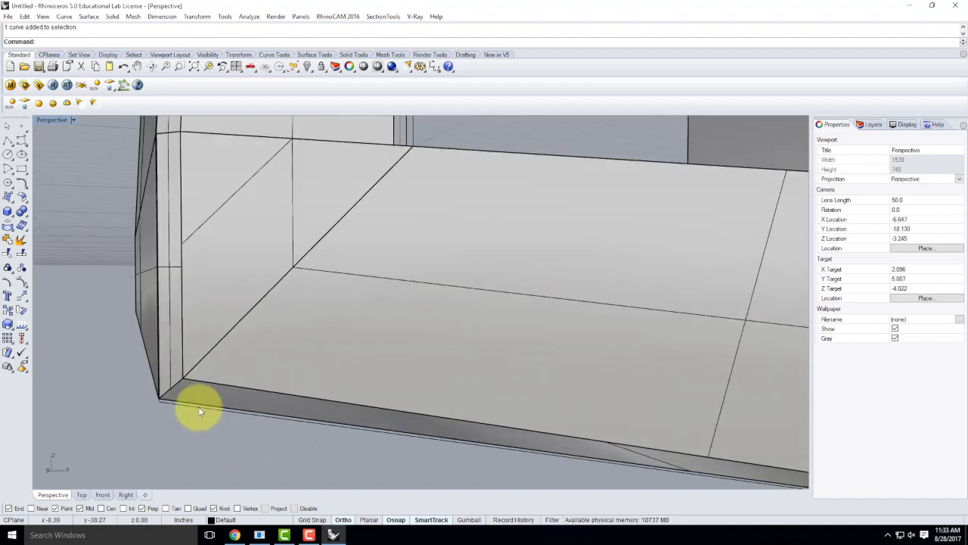
{"action": "scroll", "coordinate": [189, 412], "scroll_direction": "up", "scroll_amount": 2}
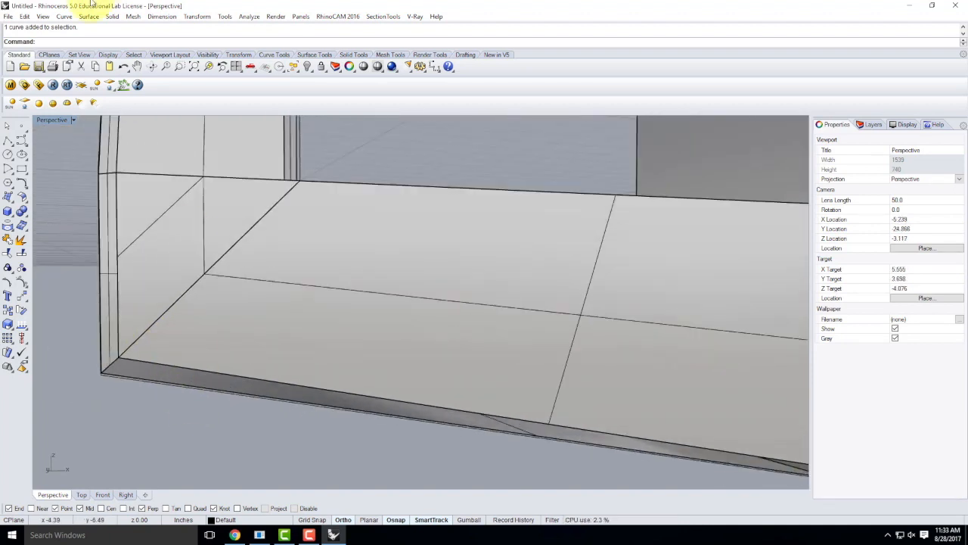
Step: Duplicate the deck's lower-left bottom edge as a curve
{"action": "left_click", "coordinate": [65, 16]}
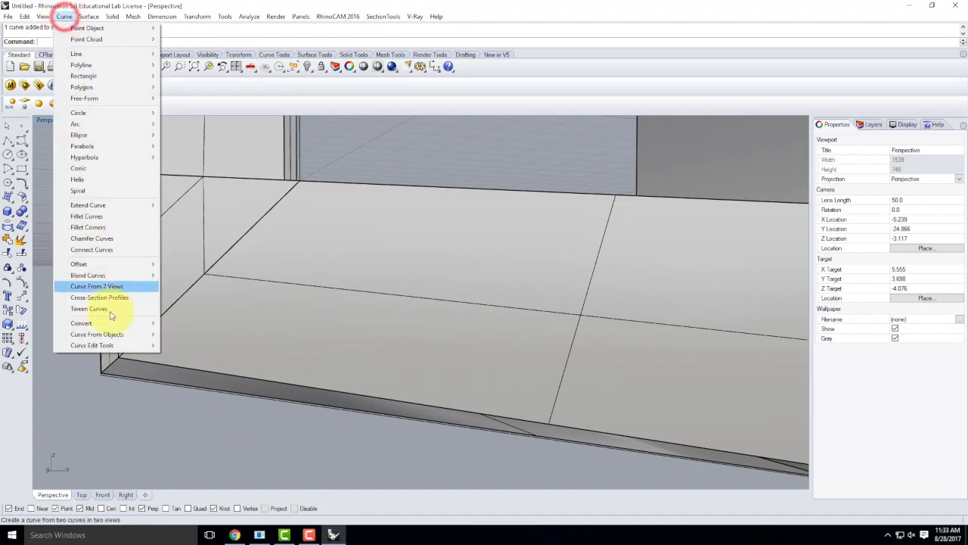
{"action": "mouse_move", "coordinate": [113, 337]}
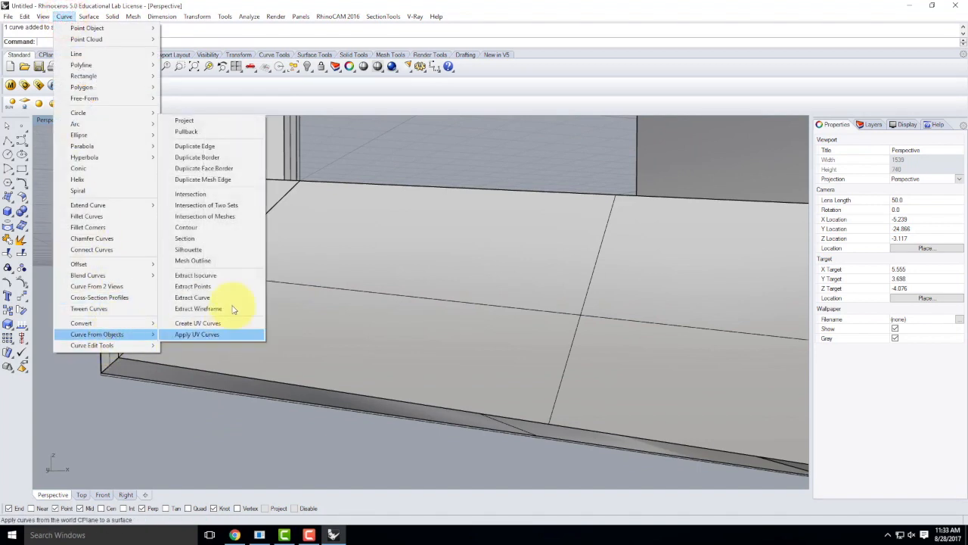
{"action": "left_click", "coordinate": [209, 150]}
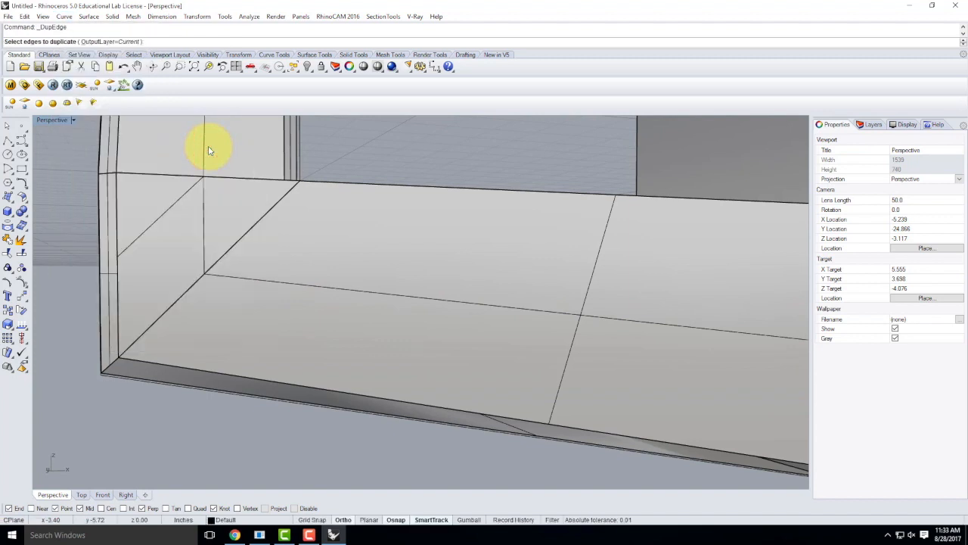
{"action": "scroll", "coordinate": [40, 201], "scroll_direction": "down", "scroll_amount": 2}
{"action": "scroll", "coordinate": [231, 370], "scroll_direction": "up", "scroll_amount": 4}
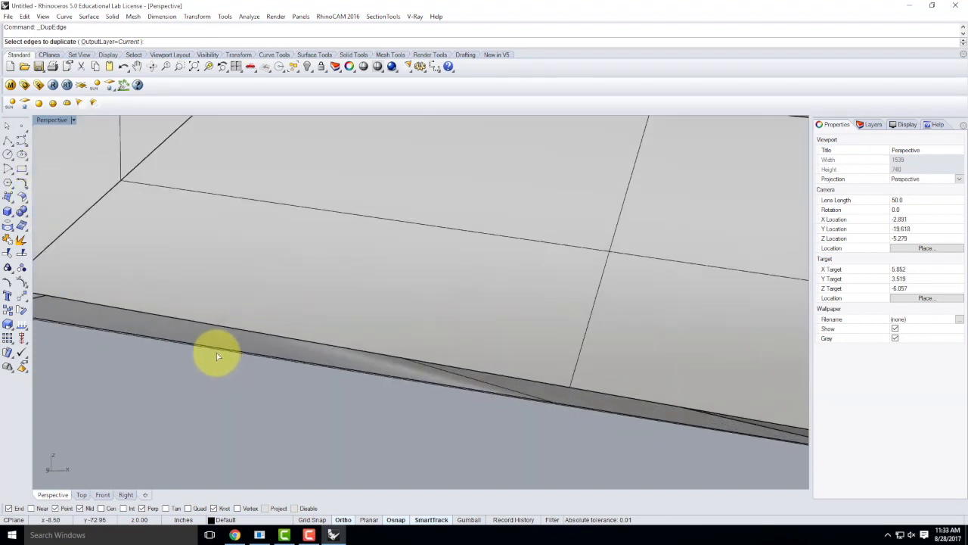
{"action": "right_click_drag", "start_coordinate": [269, 344], "coordinate": [245, 352]}
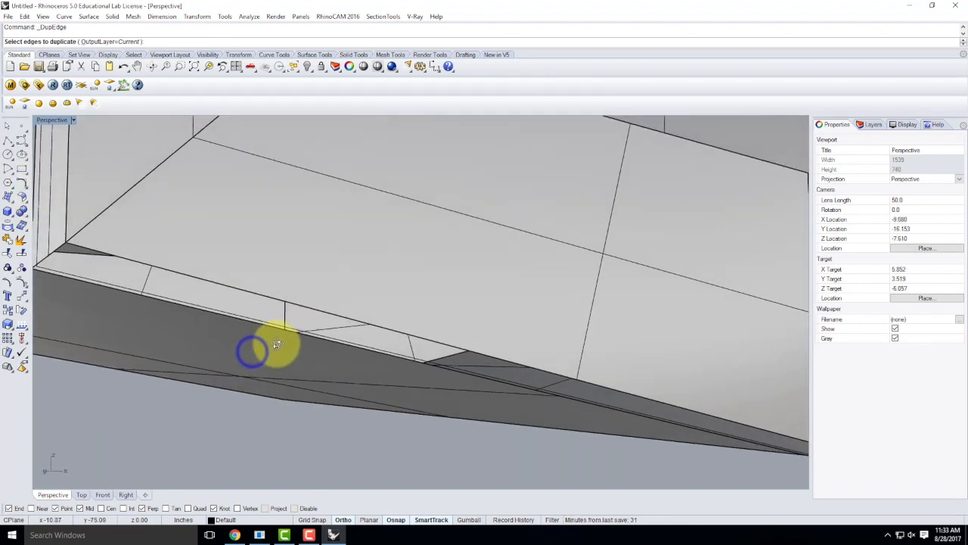
{"action": "left_click", "coordinate": [208, 315]}
{"action": "right_click_drag", "start_coordinate": [205, 310], "coordinate": [233, 328]}
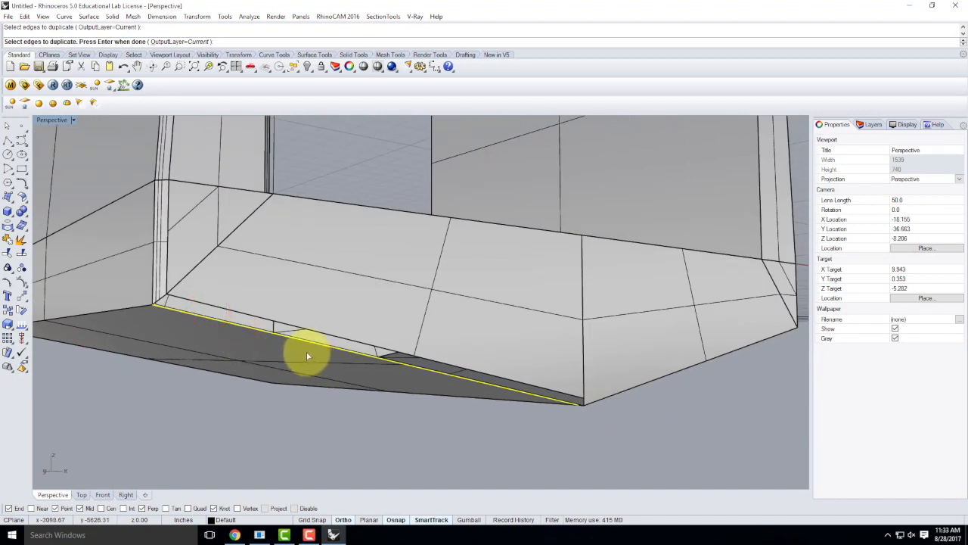
{"action": "key", "text": "Return"}
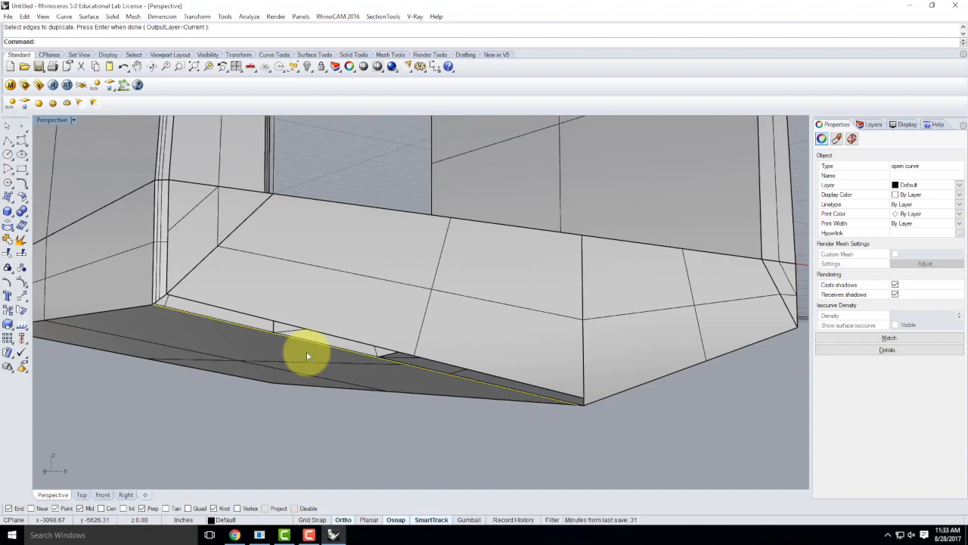
Step: Loft a thin strip surface between the lower and upper bottom edge curves
{"action": "scroll", "coordinate": [306, 352], "scroll_direction": "up", "scroll_amount": 3}
{"action": "left_click", "coordinate": [320, 333]}
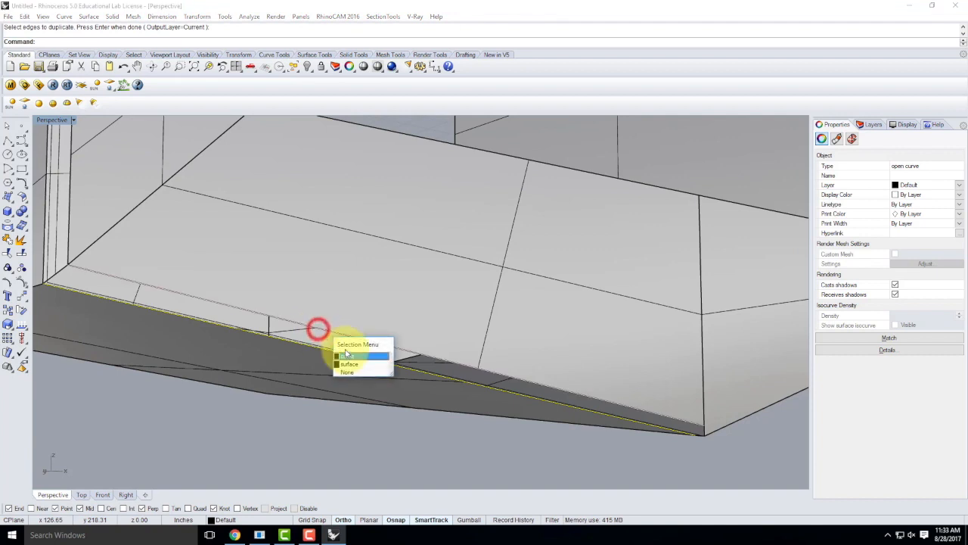
{"action": "left_click", "coordinate": [341, 356]}
{"action": "type", "text": "loft"}
{"action": "key", "text": "Return"}
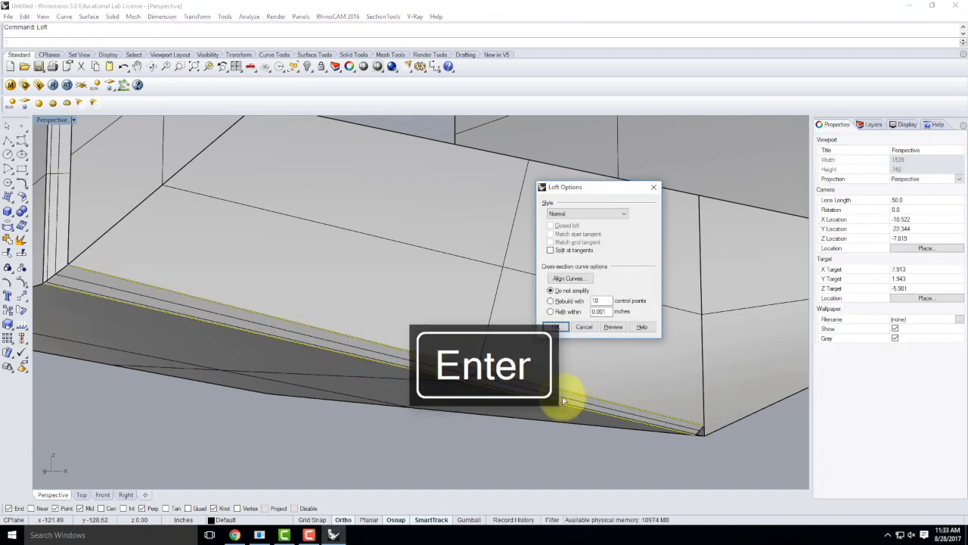
{"action": "left_click", "coordinate": [556, 326]}
{"action": "left_click", "coordinate": [479, 437]}
{"action": "right_click_drag", "start_coordinate": [569, 397], "coordinate": [386, 378]}
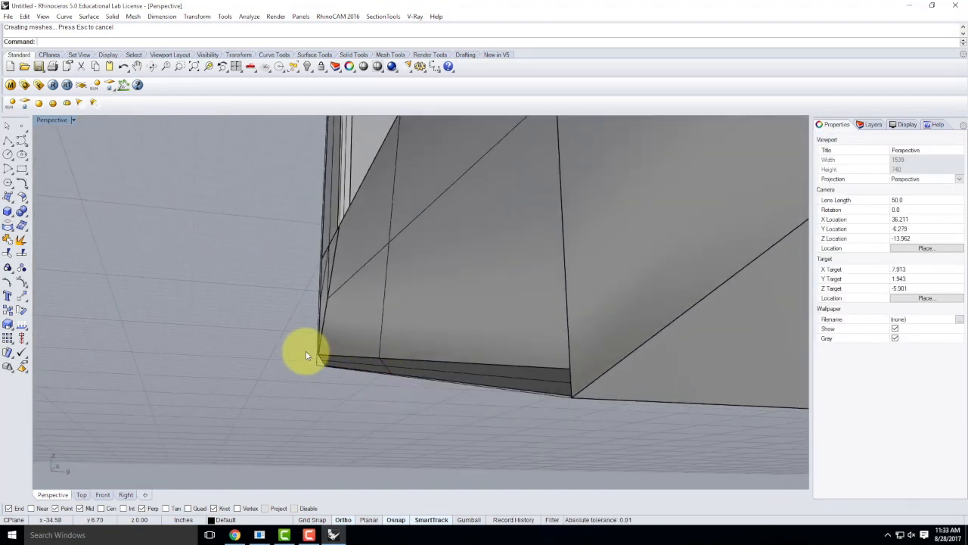
{"action": "scroll", "coordinate": [310, 355], "scroll_direction": "up", "scroll_amount": 5}
Step: Add a 0.5 by 0.5 ChamferSrf between the lofted strip and the upper face
{"action": "left_click", "coordinate": [396, 369]}
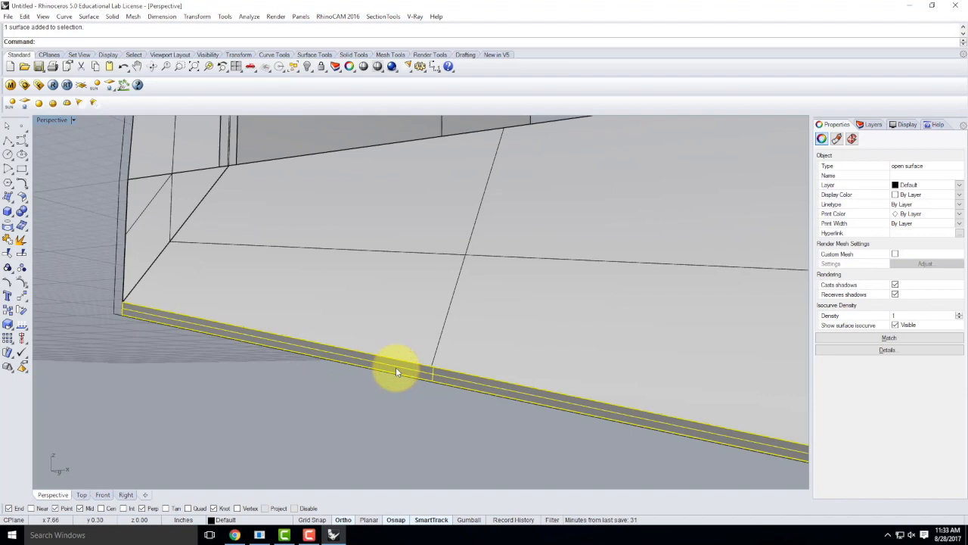
{"action": "right_click_drag", "start_coordinate": [93, 303], "coordinate": [316, 321]}
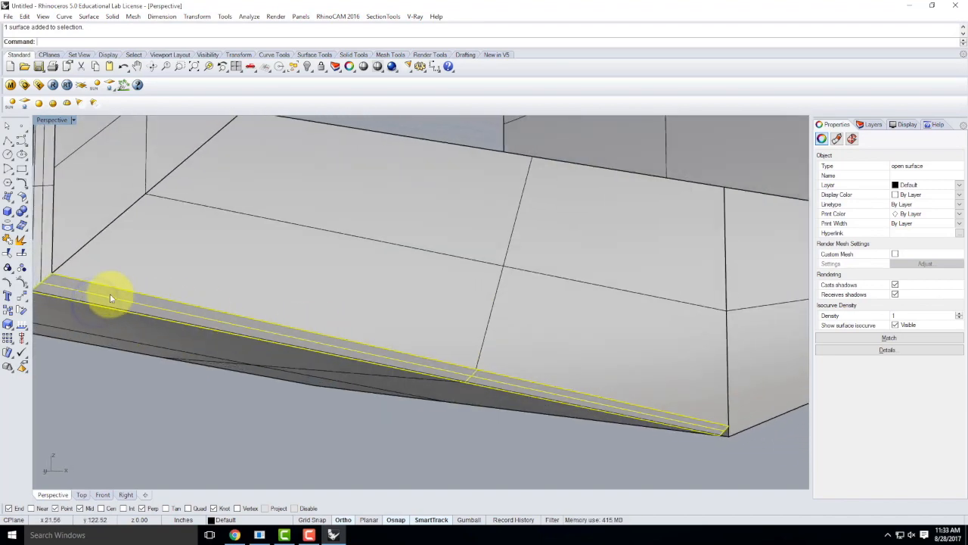
{"action": "scroll", "coordinate": [113, 284], "scroll_direction": "up", "scroll_amount": 5}
{"action": "scroll", "coordinate": [117, 282], "scroll_direction": "down", "scroll_amount": 4}
{"action": "scroll", "coordinate": [155, 281], "scroll_direction": "up", "scroll_amount": 8}
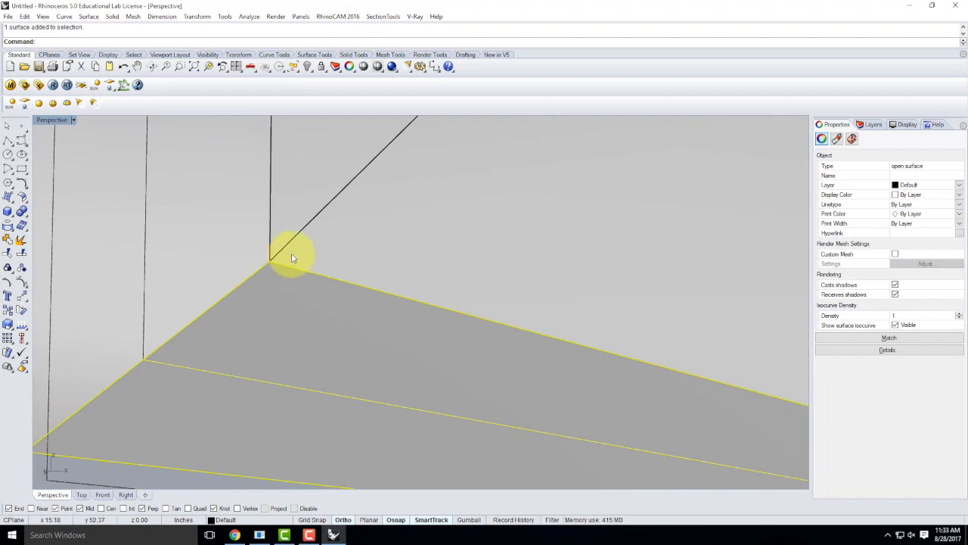
{"action": "right_click_drag", "start_coordinate": [289, 374], "coordinate": [442, 333]}
{"action": "key", "text": "Escape"}
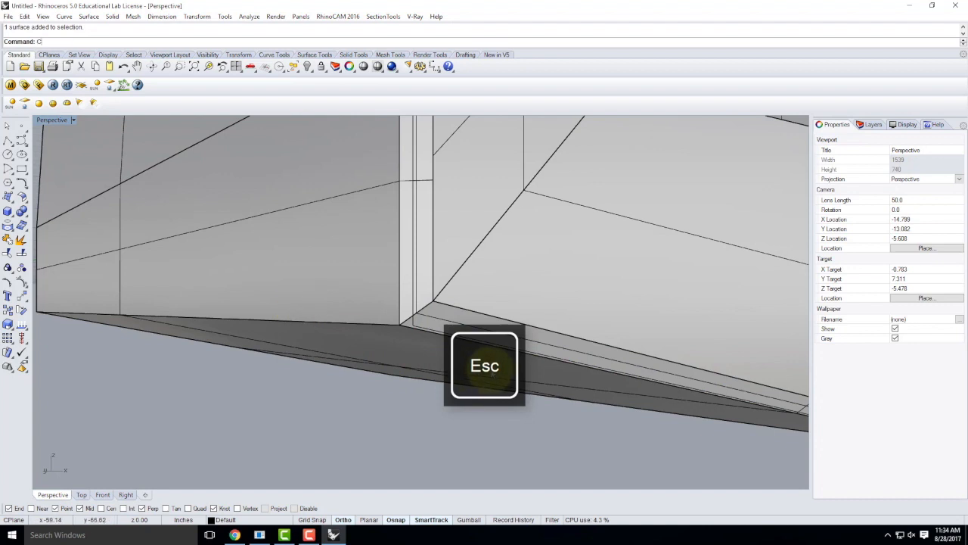
{"action": "key", "text": "Return"}
{"action": "left_click", "coordinate": [335, 338]}
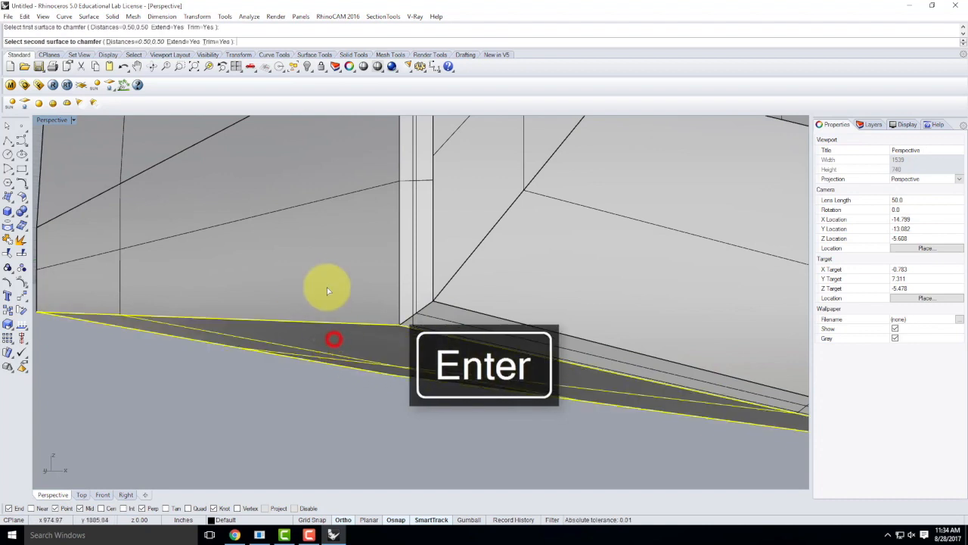
{"action": "left_click", "coordinate": [327, 281]}
{"action": "right_click_drag", "start_coordinate": [433, 306], "coordinate": [325, 280]}
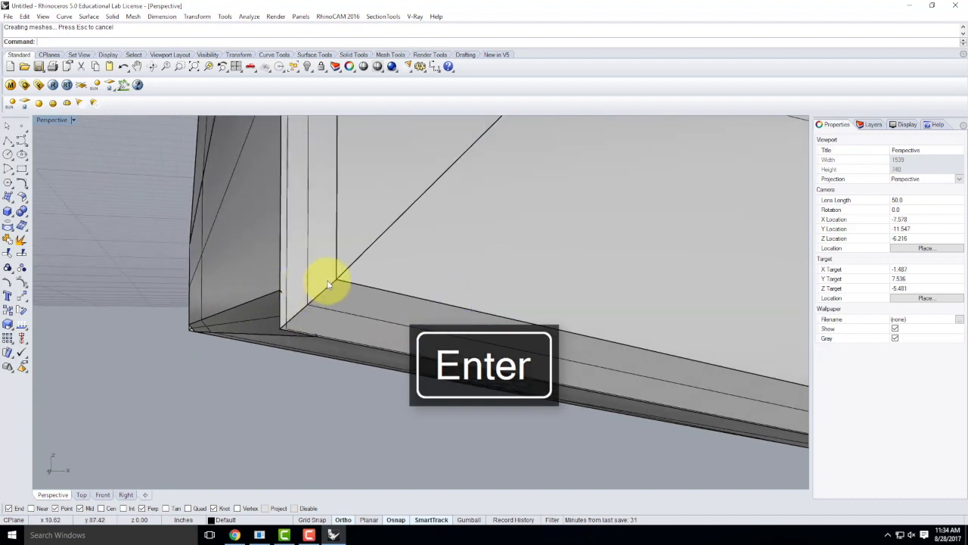
{"action": "left_click", "coordinate": [8, 141]}
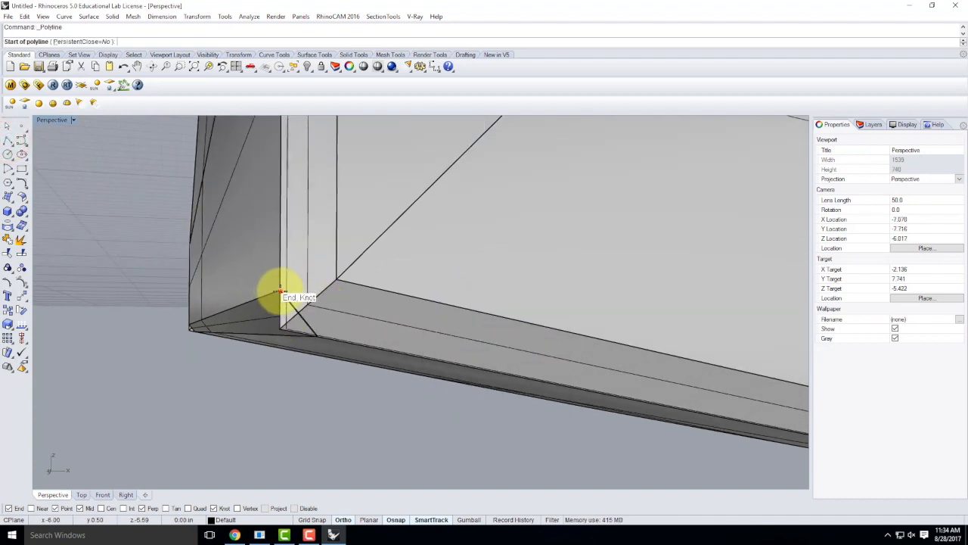
Step: Draw a closed three-point triangular polyline across the chamfered bottom corner
{"action": "left_click", "coordinate": [280, 290]}
{"action": "left_click", "coordinate": [335, 280]}
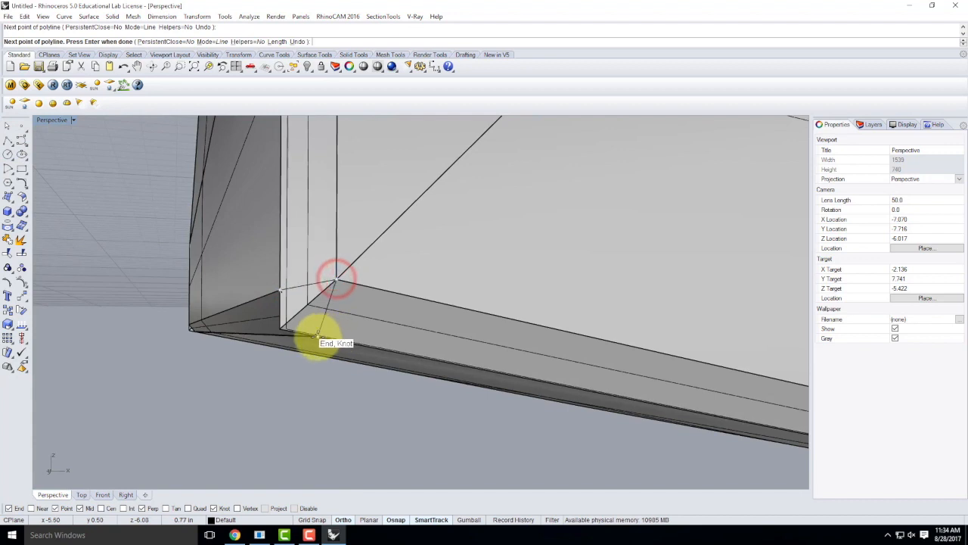
{"action": "left_click", "coordinate": [318, 337]}
{"action": "left_click", "coordinate": [278, 294]}
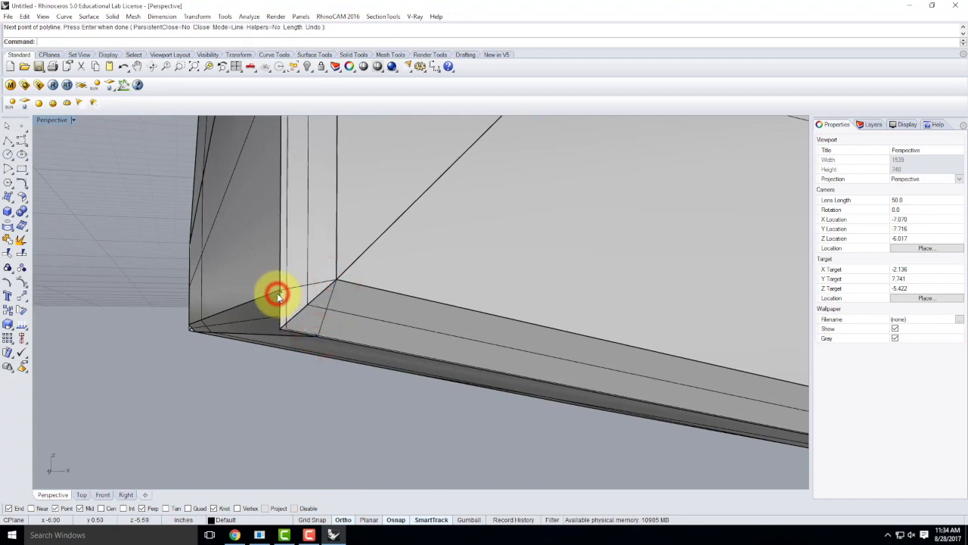
{"action": "key", "text": "Return"}
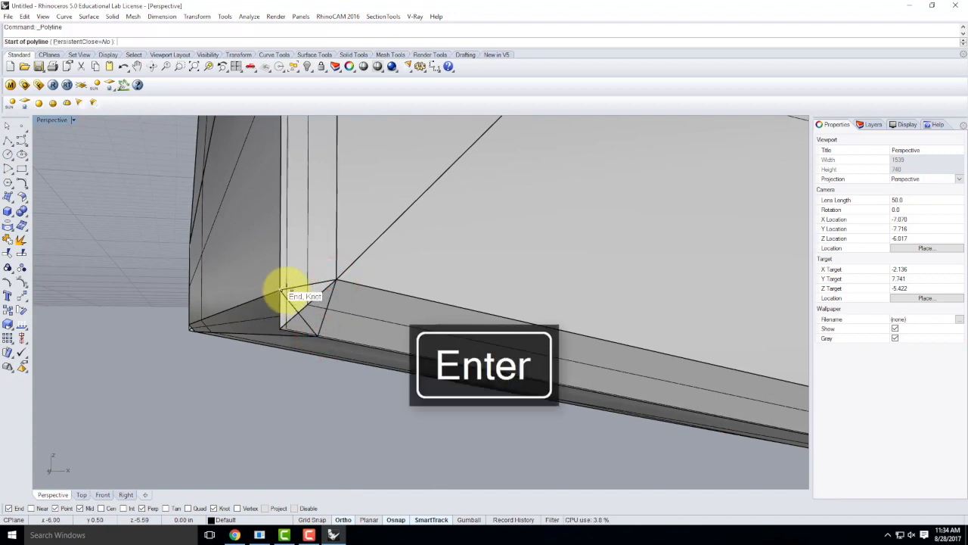
{"action": "key", "text": "Escape"}
Step: Select the triangle, Zoom Selected on it, and start Trim
{"action": "left_click", "coordinate": [299, 292]}
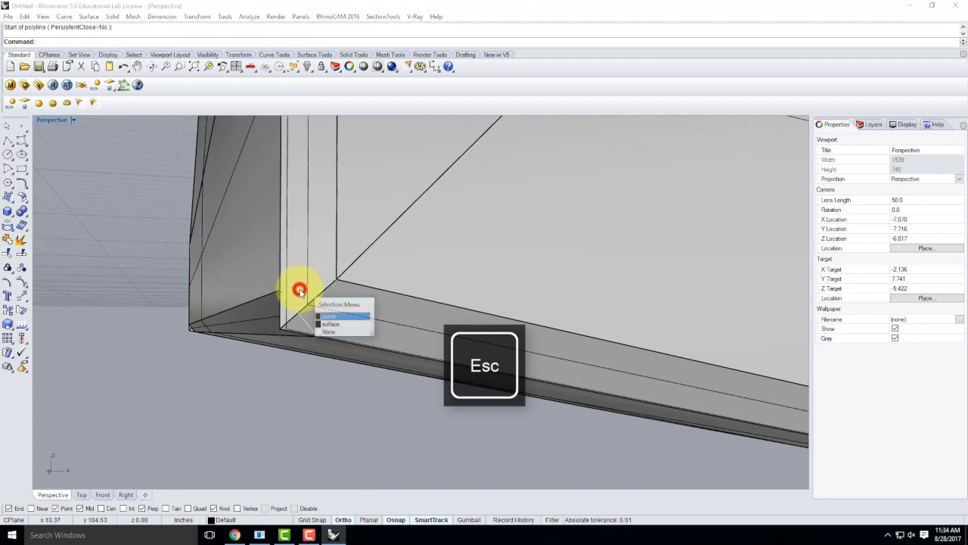
{"action": "left_click", "coordinate": [330, 318]}
{"action": "type", "text": "z"}
{"action": "key", "text": "Return"}
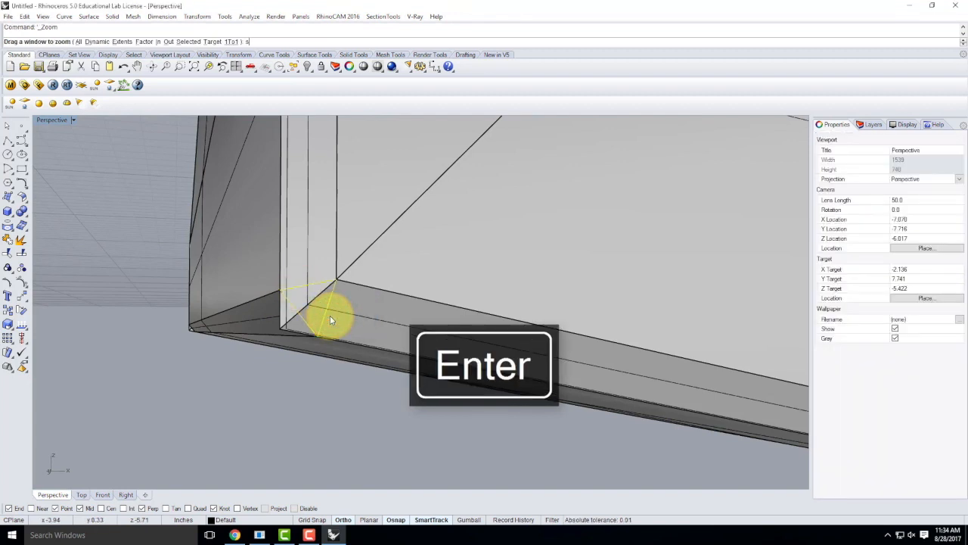
{"action": "type", "text": "s"}
{"action": "key", "text": "Return"}
{"action": "scroll", "coordinate": [280, 325], "scroll_direction": "down", "scroll_amount": 5}
{"action": "scroll", "coordinate": [280, 324], "scroll_direction": "up", "scroll_amount": 3}
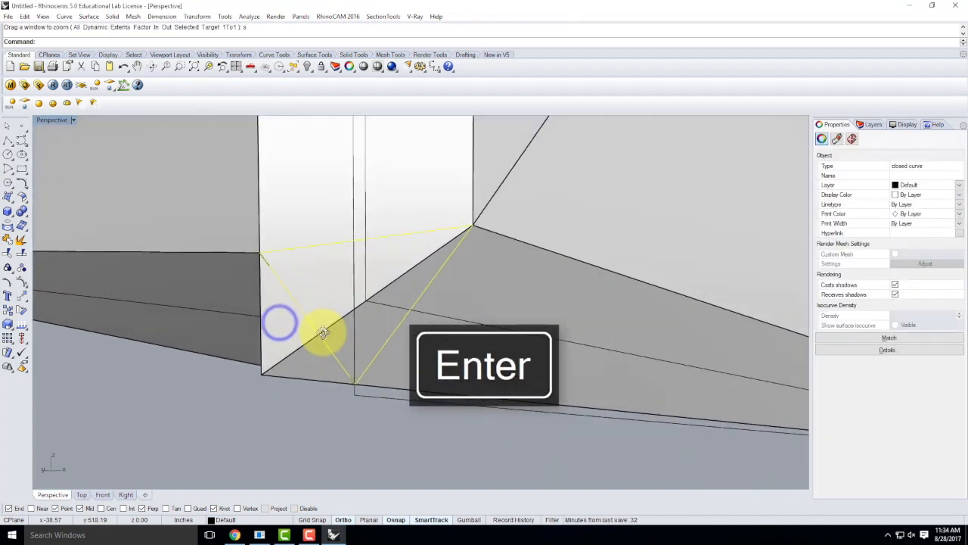
{"action": "type", "text": "Trim"}
{"action": "key", "text": "Return"}
Step: Trim away the overlapping chamfer pieces inside the corner triangle
{"action": "left_click", "coordinate": [262, 373]}
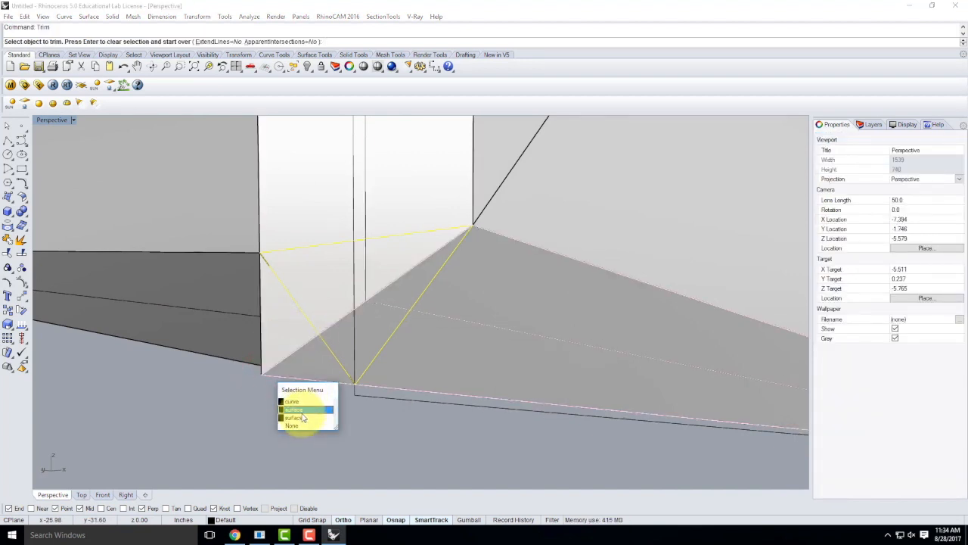
{"action": "left_click", "coordinate": [302, 410]}
{"action": "left_click", "coordinate": [320, 352]}
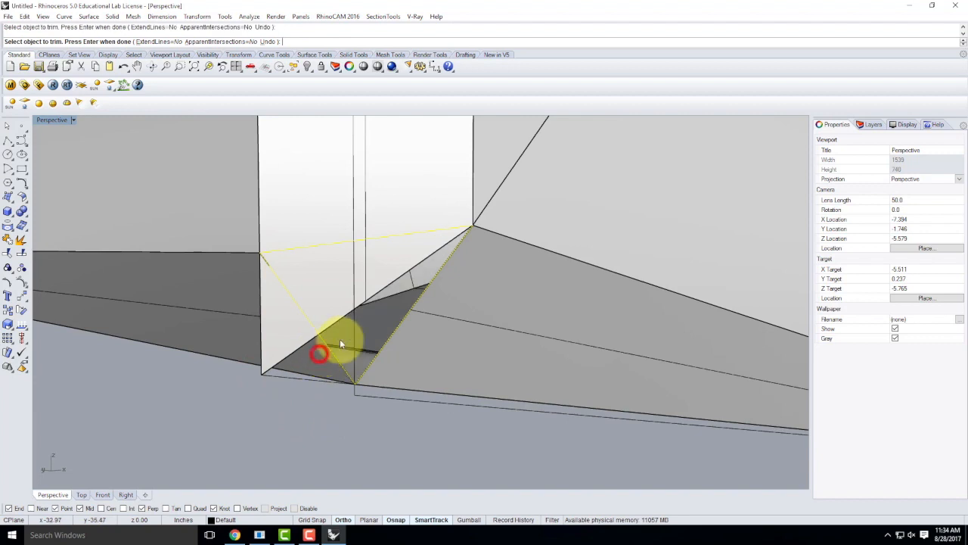
{"action": "left_click", "coordinate": [399, 291]}
{"action": "left_click", "coordinate": [431, 347]}
{"action": "left_click", "coordinate": [266, 370]}
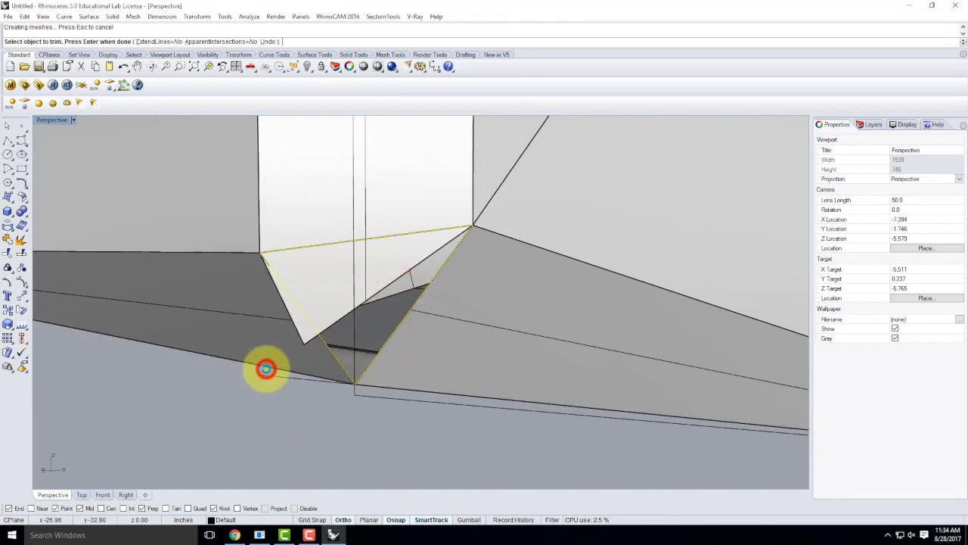
{"action": "left_click", "coordinate": [306, 344]}
{"action": "right_click_drag", "start_coordinate": [306, 344], "coordinate": [412, 351]}
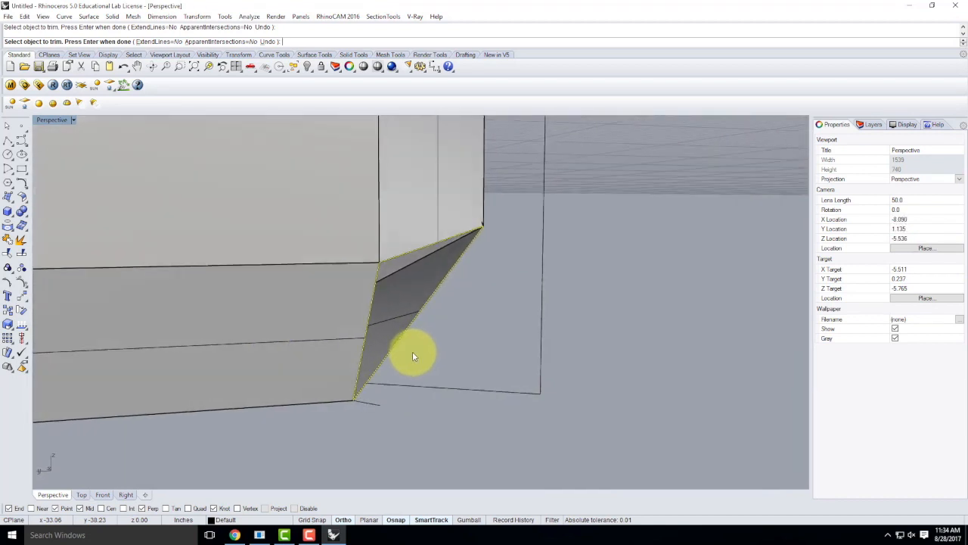
{"action": "key", "text": "Return"}
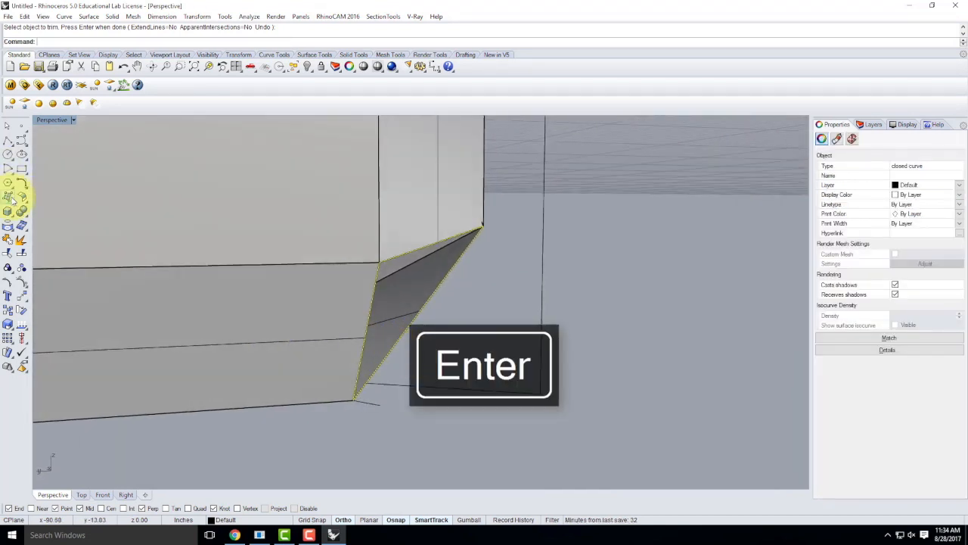
Step: Patch the triangular opening with a three-corner SrfPt surface
{"action": "left_click", "coordinate": [9, 195]}
{"action": "left_click", "coordinate": [354, 401]}
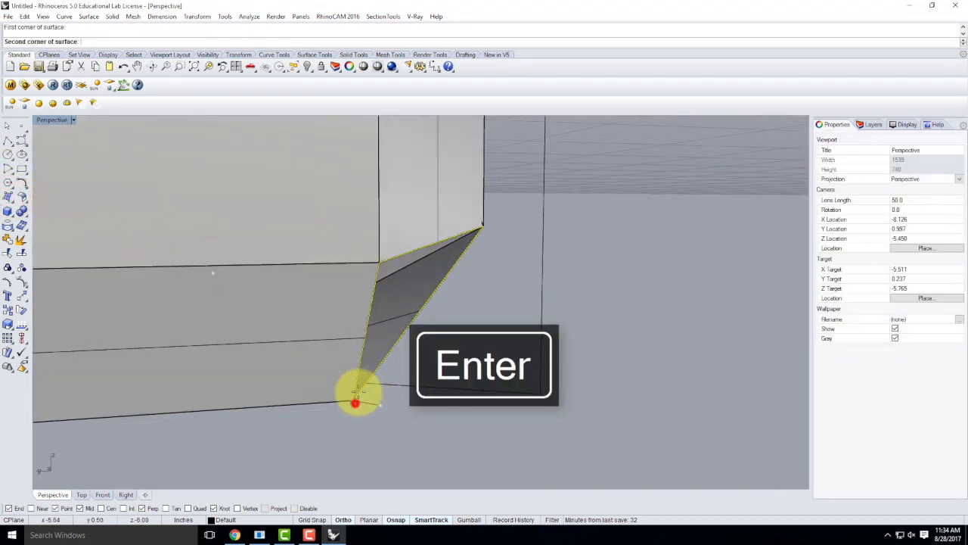
{"action": "left_click", "coordinate": [376, 266]}
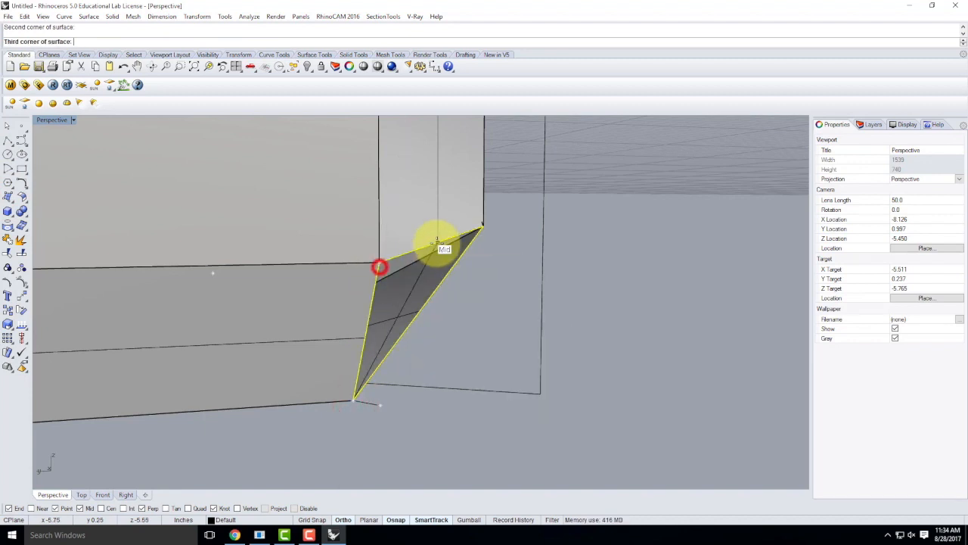
{"action": "left_click", "coordinate": [479, 226]}
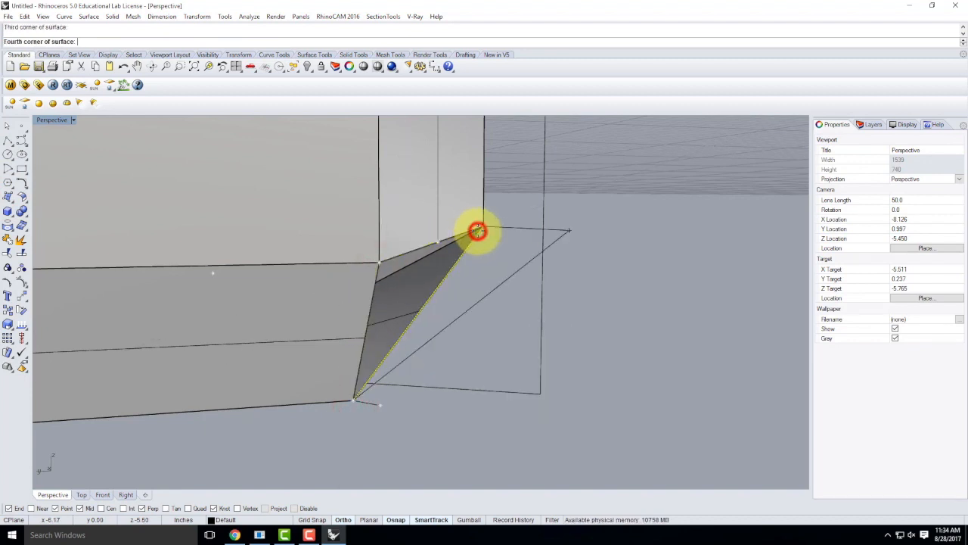
{"action": "key", "text": "Return"}
{"action": "right_click_drag", "start_coordinate": [468, 255], "coordinate": [369, 349]}
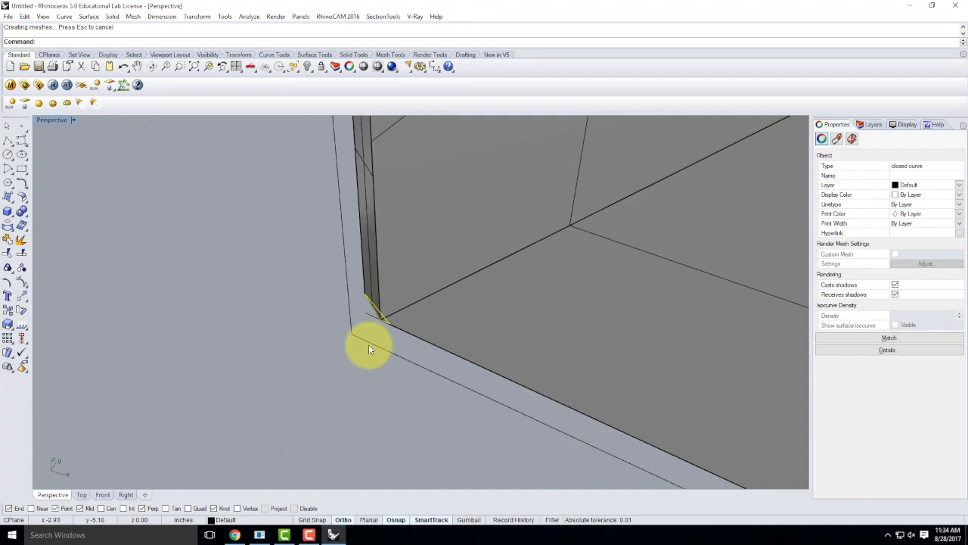
Step: Fill the remaining corner gap with another three-point SrfPt surface
{"action": "right_click_drag", "start_coordinate": [369, 349], "coordinate": [322, 299]}
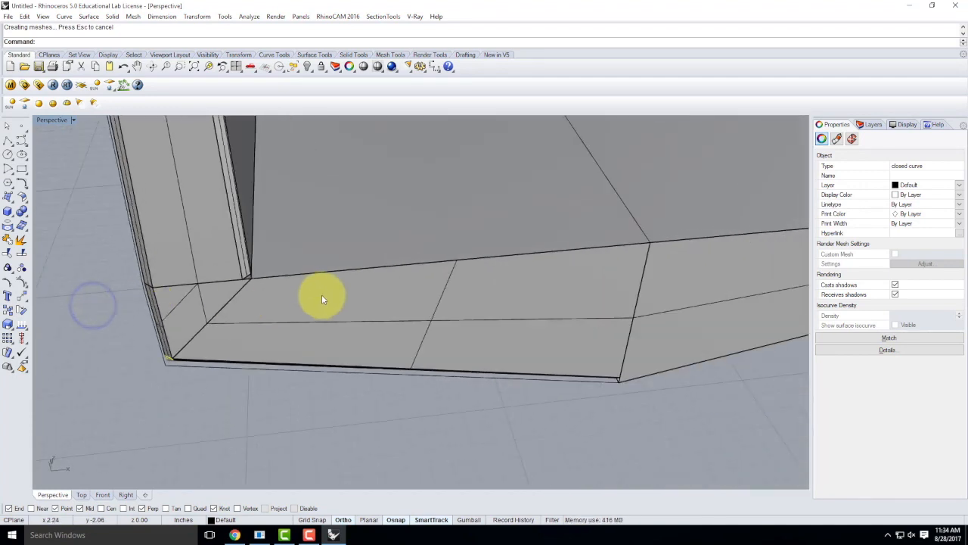
{"action": "mouse_move", "coordinate": [283, 296]}
{"action": "right_mouse_down"}
{"action": "mouse_move", "coordinate": [238, 277]}
{"action": "mouse_move", "coordinate": [276, 286]}
{"action": "right_mouse_up"}
{"action": "scroll", "coordinate": [275, 286], "scroll_direction": "up", "scroll_amount": 4}
{"action": "scroll", "coordinate": [297, 282], "scroll_direction": "up", "scroll_amount": 9}
{"action": "left_click", "coordinate": [301, 283]}
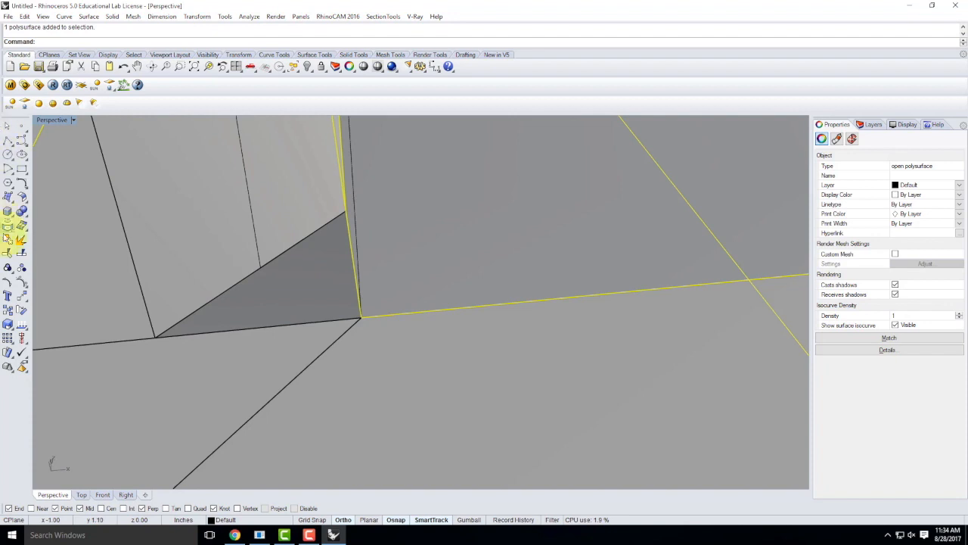
{"action": "left_click", "coordinate": [8, 197]}
{"action": "left_click", "coordinate": [155, 337]}
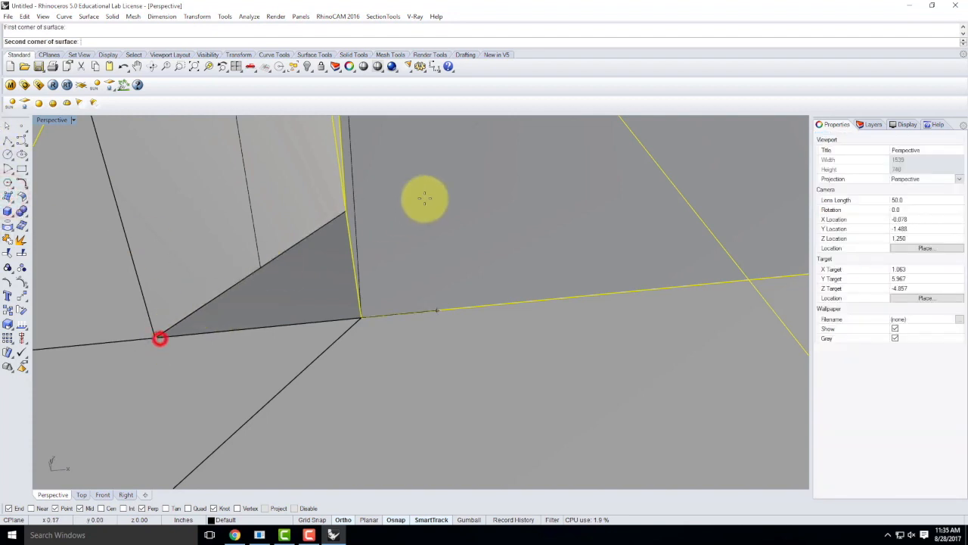
{"action": "left_click", "coordinate": [347, 211]}
{"action": "left_click", "coordinate": [362, 317]}
{"action": "key", "text": "Return"}
Step: Orbit below the deck to inspect the closed underside
{"action": "scroll", "coordinate": [280, 295], "scroll_direction": "down", "scroll_amount": 6}
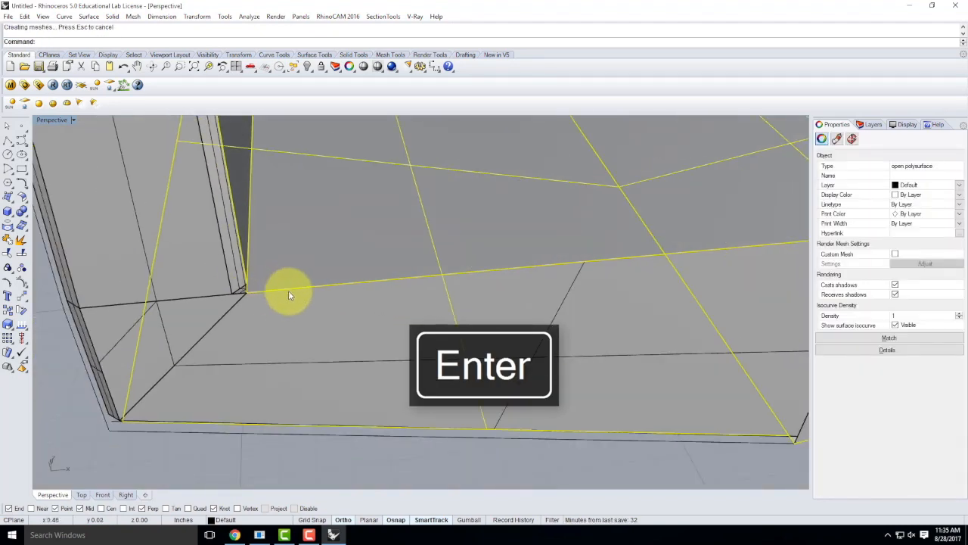
{"action": "scroll", "coordinate": [490, 312], "scroll_direction": "up", "scroll_amount": 5}
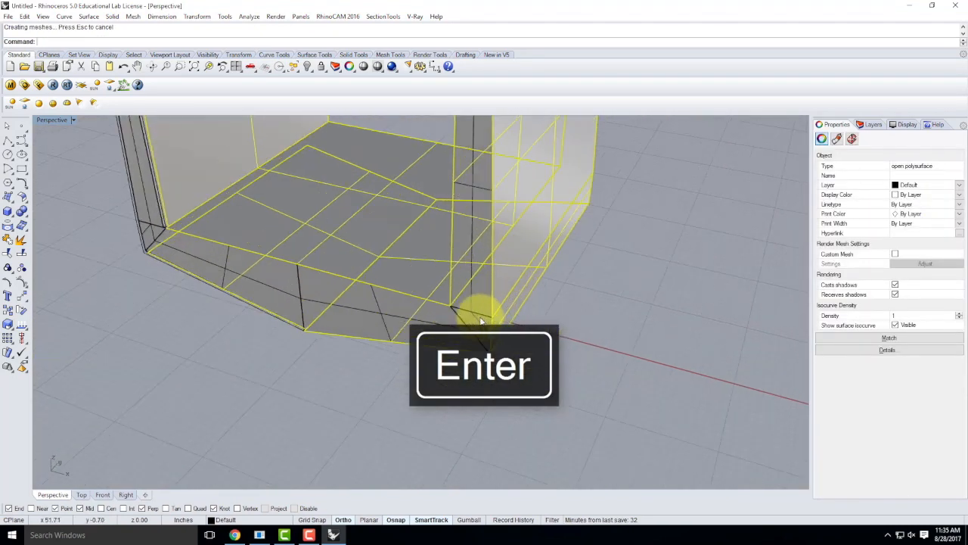
{"action": "scroll", "coordinate": [492, 342], "scroll_direction": "down", "scroll_amount": 6}
{"action": "left_click", "coordinate": [415, 391]}
{"action": "scroll", "coordinate": [384, 388], "scroll_direction": "up", "scroll_amount": 6}
{"action": "right_click_drag", "start_coordinate": [445, 419], "coordinate": [439, 378]}
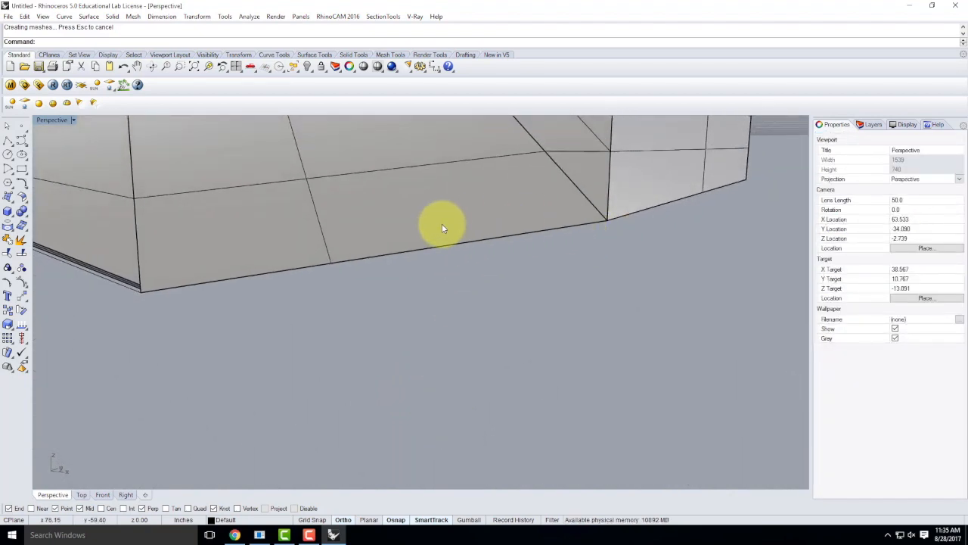
{"action": "right_click_drag", "start_coordinate": [603, 251], "coordinate": [525, 210]}
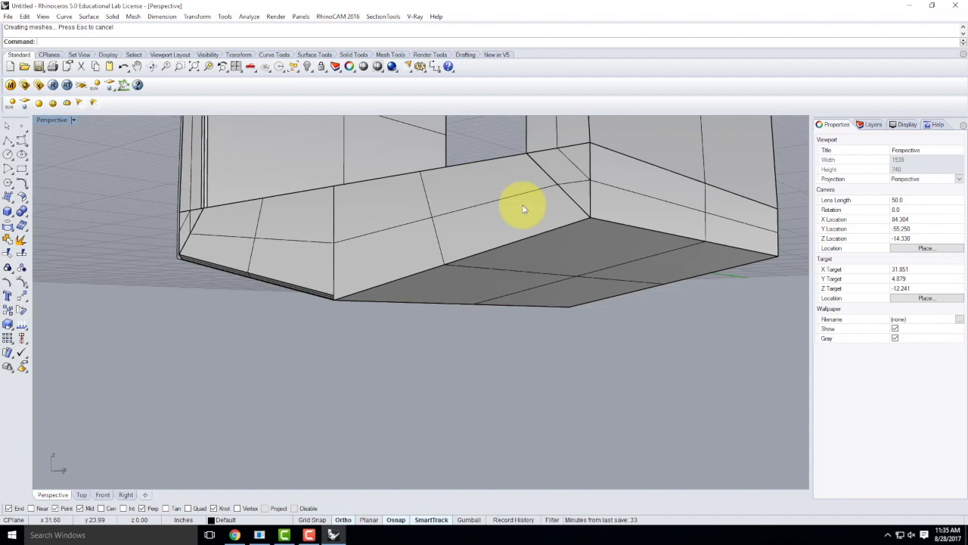
Step: Chamfer the side-to-bottom edge, then the vertical edge between the two side faces
{"action": "key", "text": "Return"}
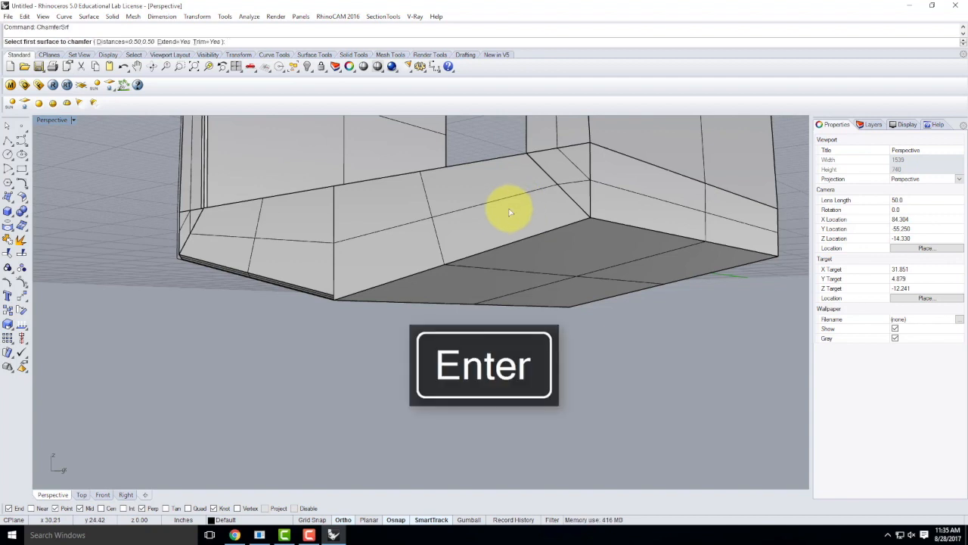
{"action": "left_click", "coordinate": [505, 210]}
{"action": "left_click", "coordinate": [572, 261]}
{"action": "scroll", "coordinate": [619, 205], "scroll_direction": "up", "scroll_amount": 3}
{"action": "right_click", "coordinate": [624, 206]}
{"action": "left_click", "coordinate": [628, 199]}
{"action": "left_click", "coordinate": [548, 163]}
{"action": "right_click_drag", "start_coordinate": [617, 225], "coordinate": [591, 229]}
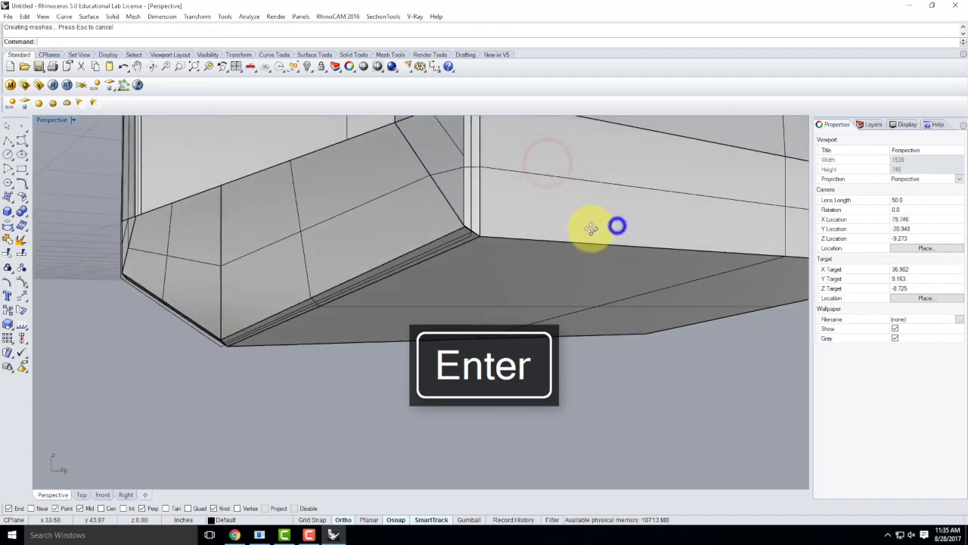
{"action": "scroll", "coordinate": [452, 231], "scroll_direction": "up", "scroll_amount": 10}
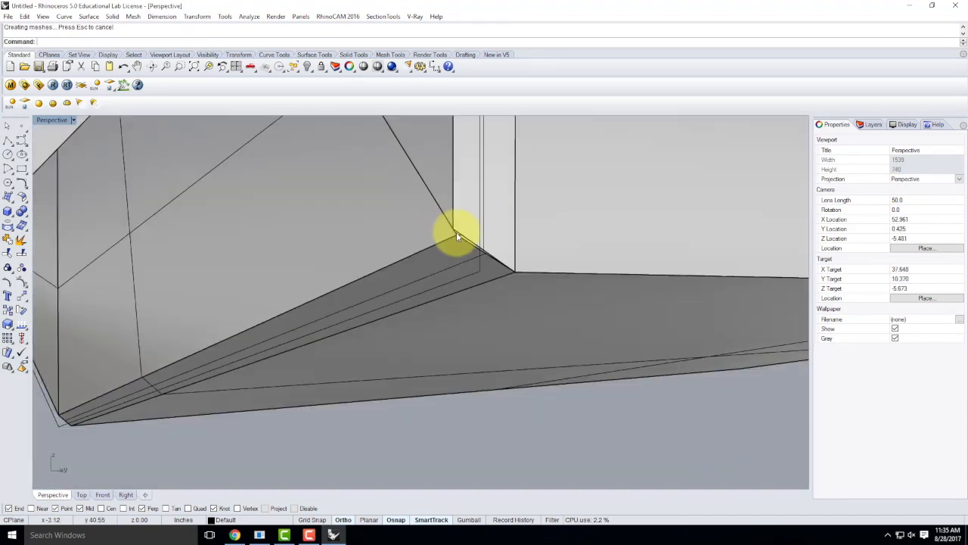
{"action": "scroll", "coordinate": [456, 235], "scroll_direction": "up", "scroll_amount": 3}
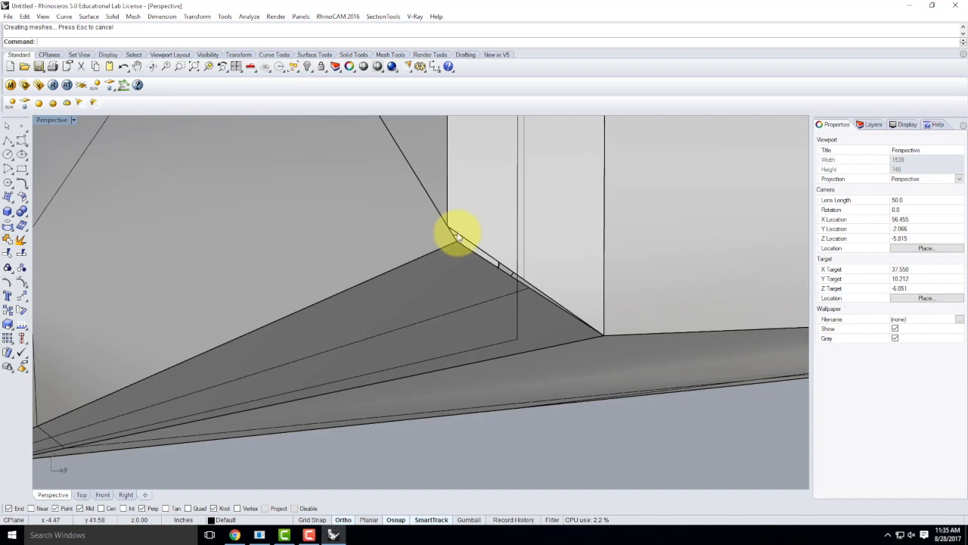
Step: Select the lower chamfer strip and upper wall surface to check the corner
{"action": "key", "text": "Escape"}
{"action": "scroll", "coordinate": [508, 260], "scroll_direction": "down", "scroll_amount": 5}
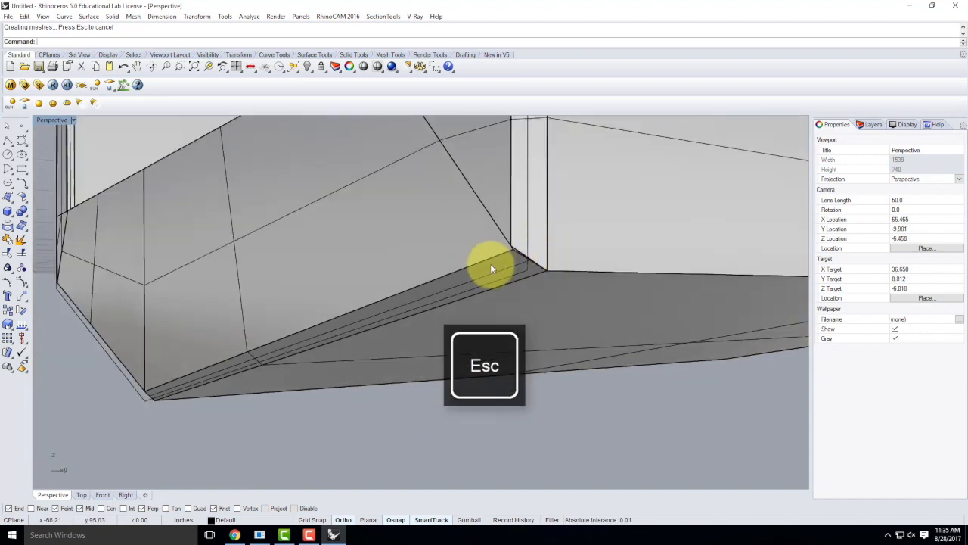
{"action": "left_click", "coordinate": [491, 263]}
{"action": "left_click", "coordinate": [462, 243]}
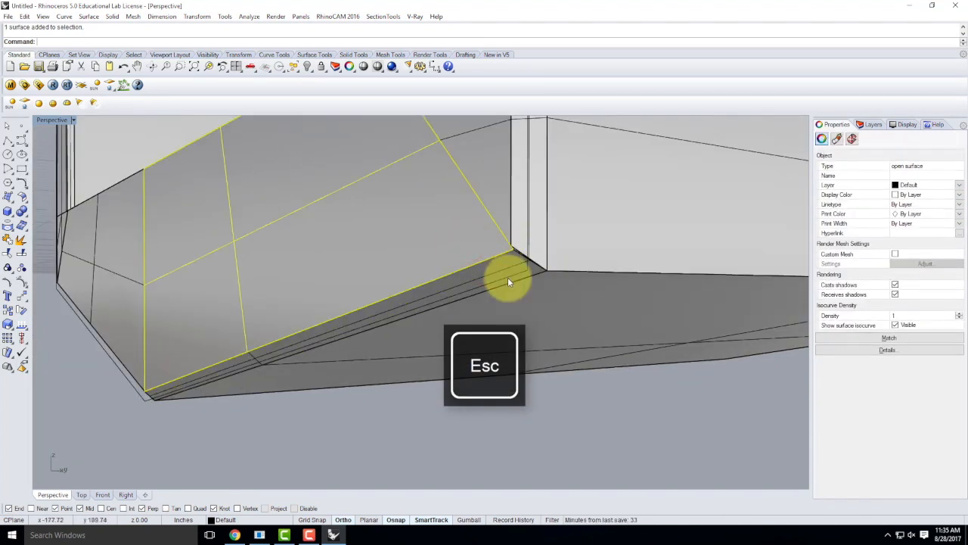
{"action": "scroll", "coordinate": [510, 259], "scroll_direction": "up", "scroll_amount": 5}
{"action": "left_click", "coordinate": [509, 255]}
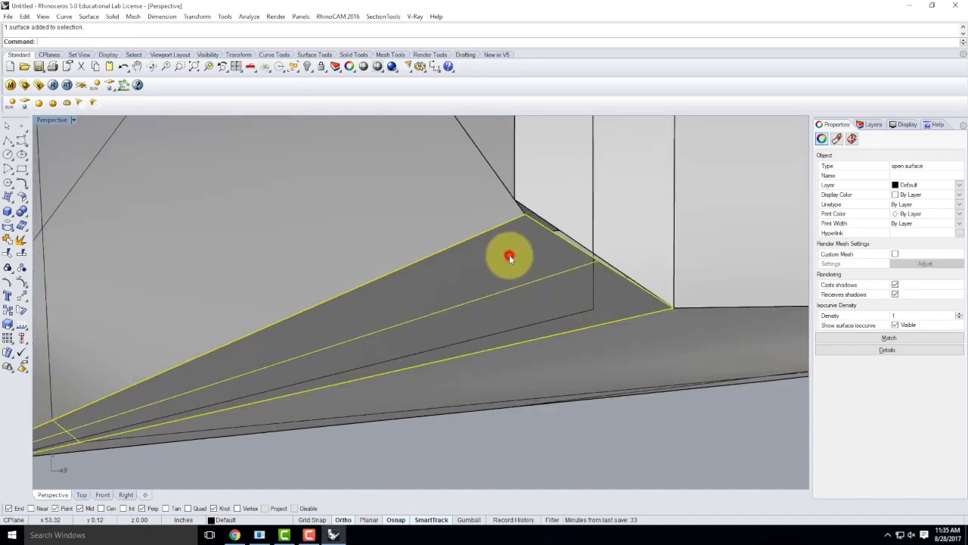
{"action": "left_click", "coordinate": [467, 202]}
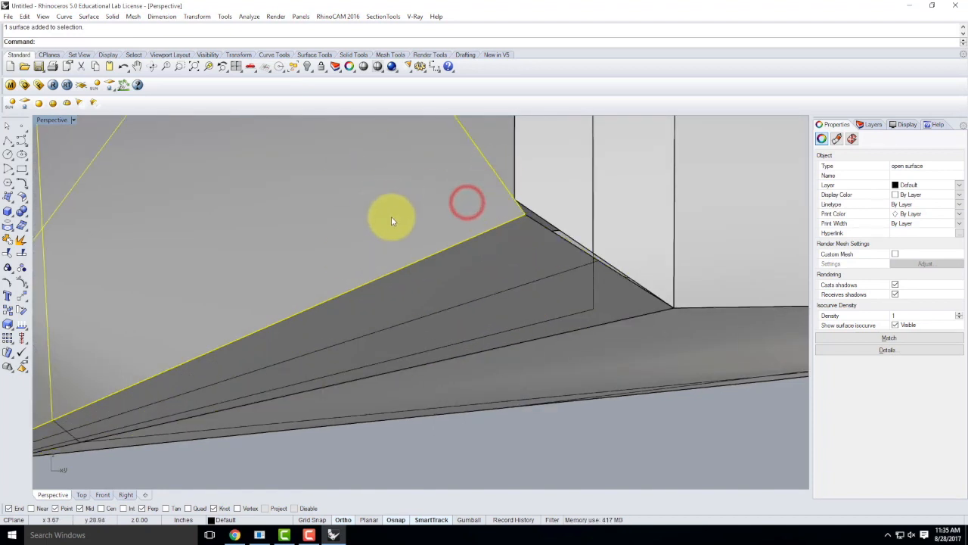
Step: Turn on control point display for the corner surface
{"action": "left_click", "coordinate": [8, 284]}
{"action": "key", "text": "Escape"}
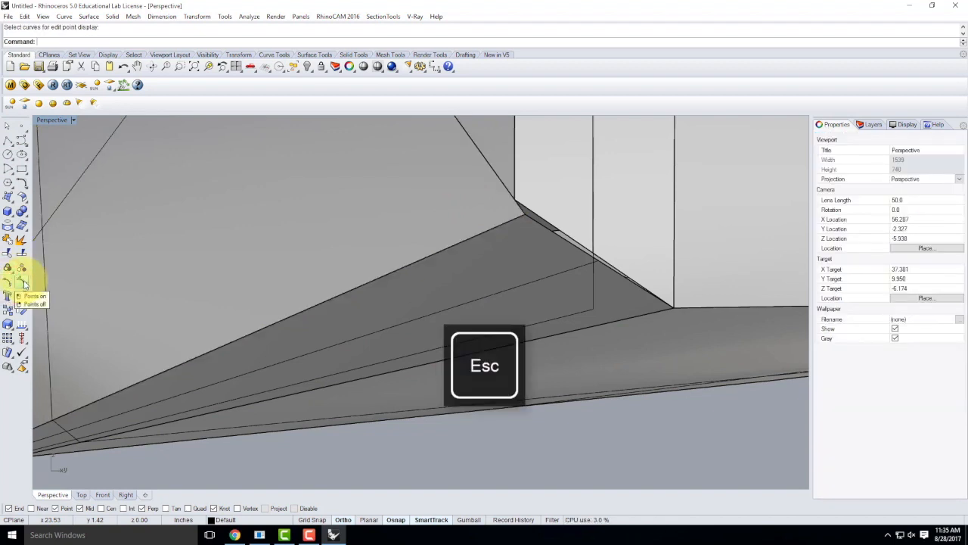
{"action": "left_click", "coordinate": [23, 282]}
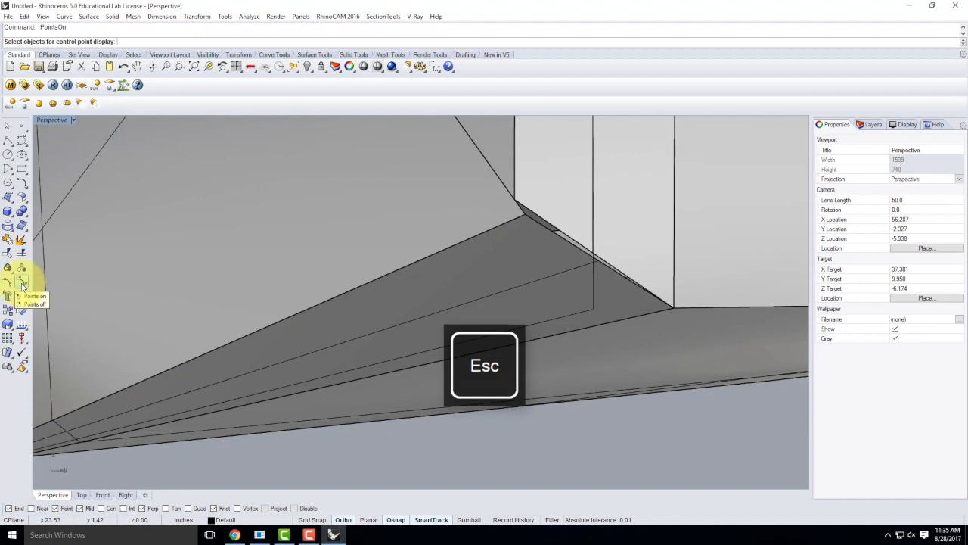
{"action": "left_click", "coordinate": [262, 234]}
{"action": "right_click_drag", "start_coordinate": [237, 205], "coordinate": [287, 227]}
{"action": "key", "text": "Return"}
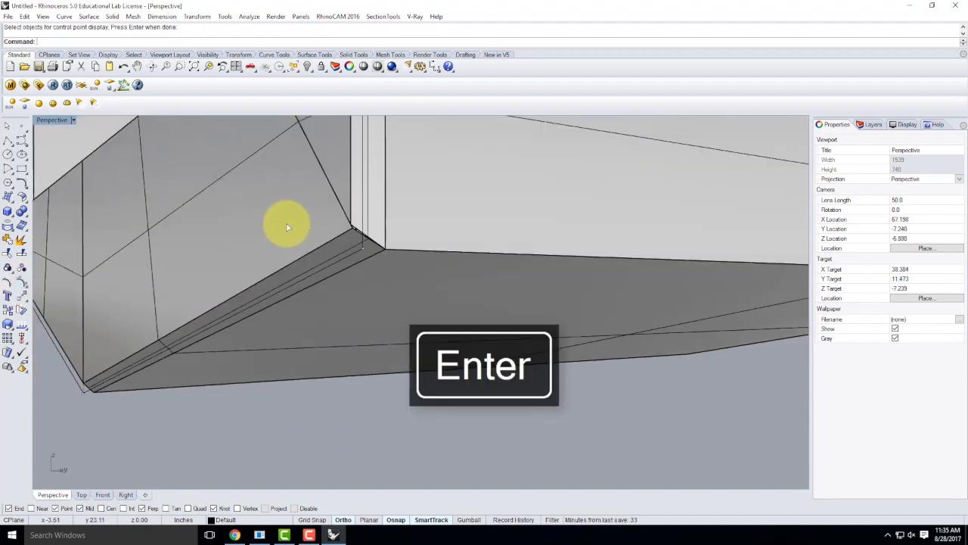
{"action": "scroll", "coordinate": [368, 231], "scroll_direction": "up", "scroll_amount": 2}
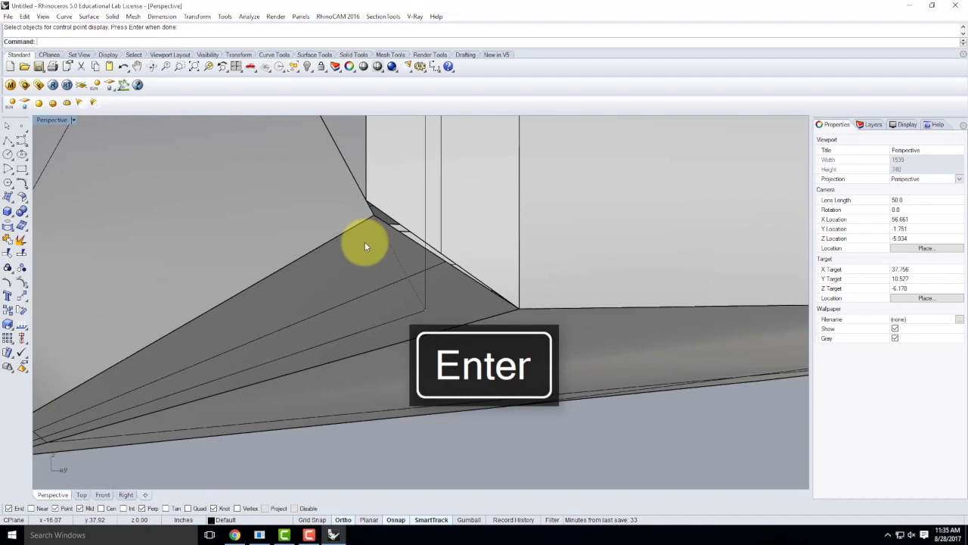
Step: Pick the edge curve at the chamfered corner from the overlapping candidates and zoom to it
{"action": "left_click", "coordinate": [424, 311]}
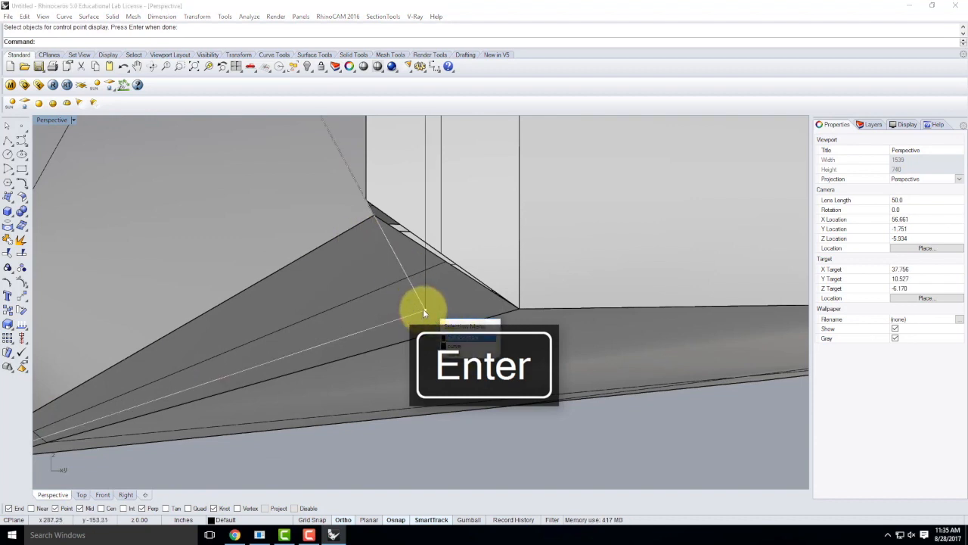
{"action": "left_click", "coordinate": [455, 342]}
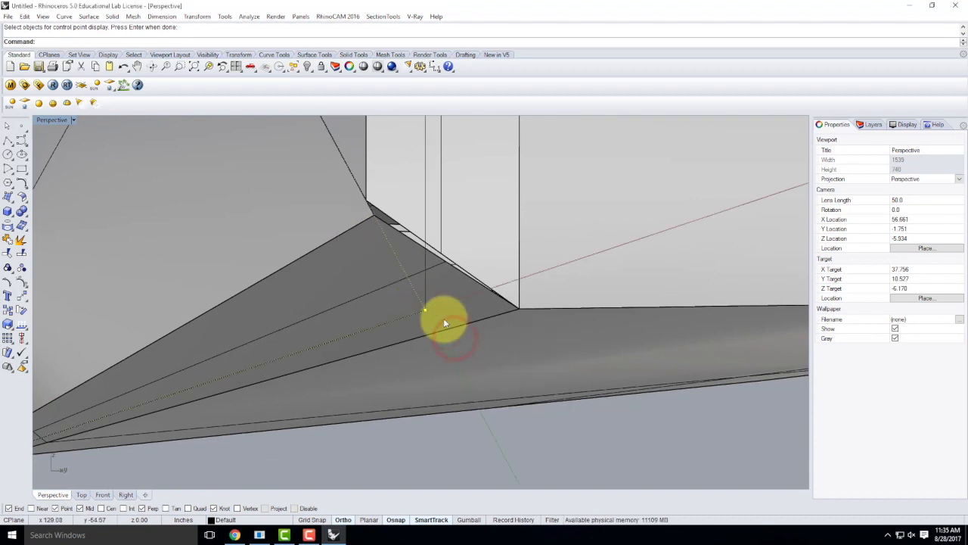
{"action": "mouse_move", "coordinate": [398, 285]}
{"action": "right_mouse_down"}
{"action": "mouse_move", "coordinate": [411, 289]}
{"action": "mouse_move", "coordinate": [400, 287]}
{"action": "right_mouse_up"}
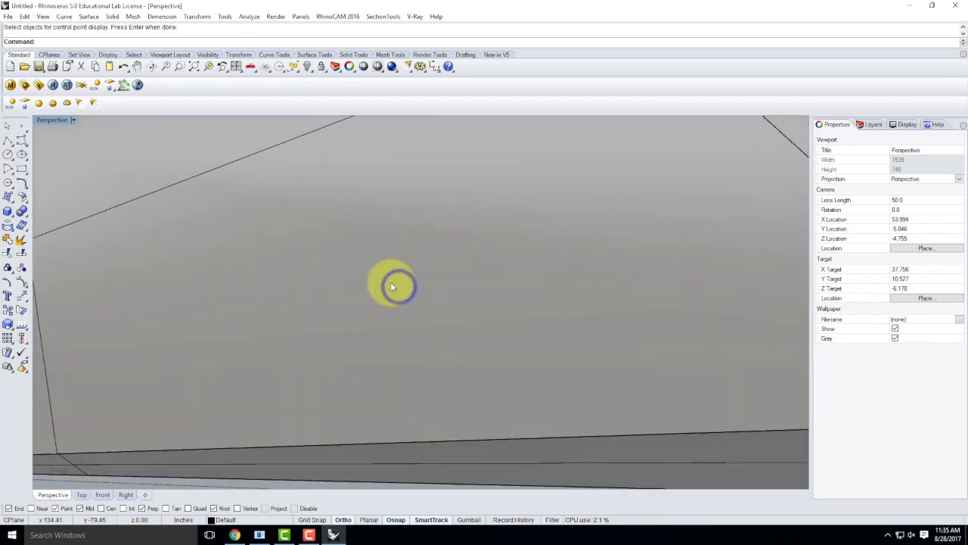
{"action": "scroll", "coordinate": [398, 286], "scroll_direction": "down", "scroll_amount": 7}
{"action": "scroll", "coordinate": [570, 327], "scroll_direction": "up", "scroll_amount": 3}
{"action": "type", "text": "z"}
{"action": "key", "text": "Return"}
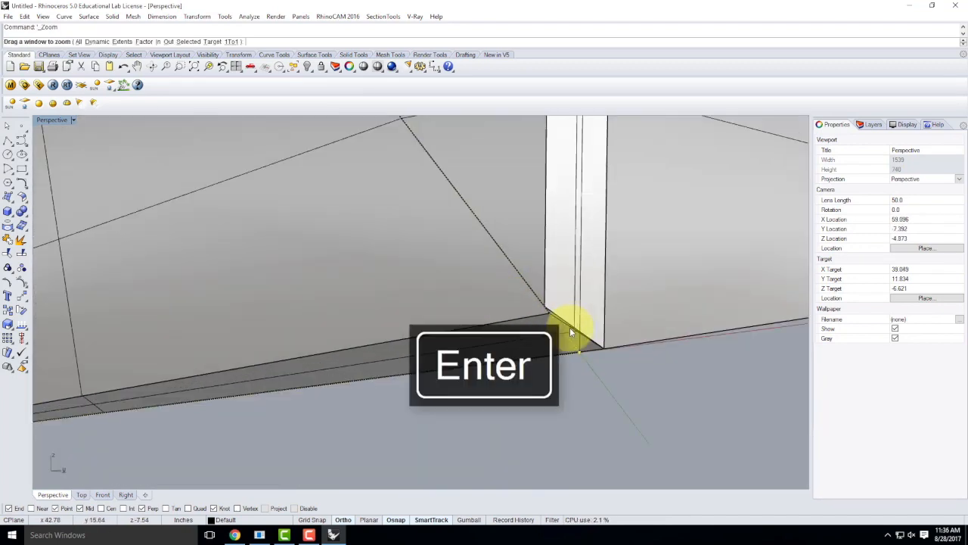
{"action": "type", "text": "s"}
{"action": "key", "text": "Return"}
{"action": "right_click_drag", "start_coordinate": [321, 263], "coordinate": [362, 266]}
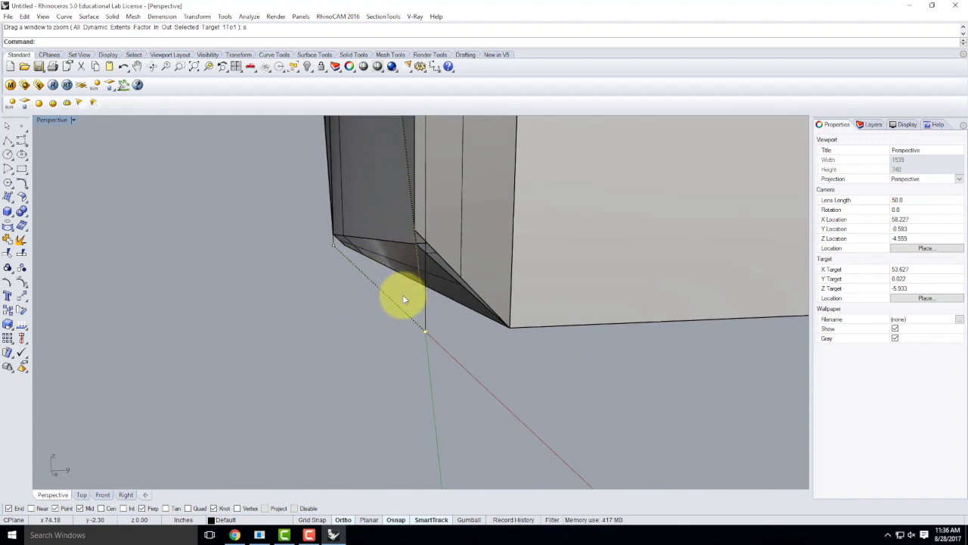
{"action": "right_click_drag", "start_coordinate": [413, 338], "coordinate": [460, 335]}
Step: Try moving the corner piece onto the snapped end point, then undo the move
{"action": "key", "text": "Return"}
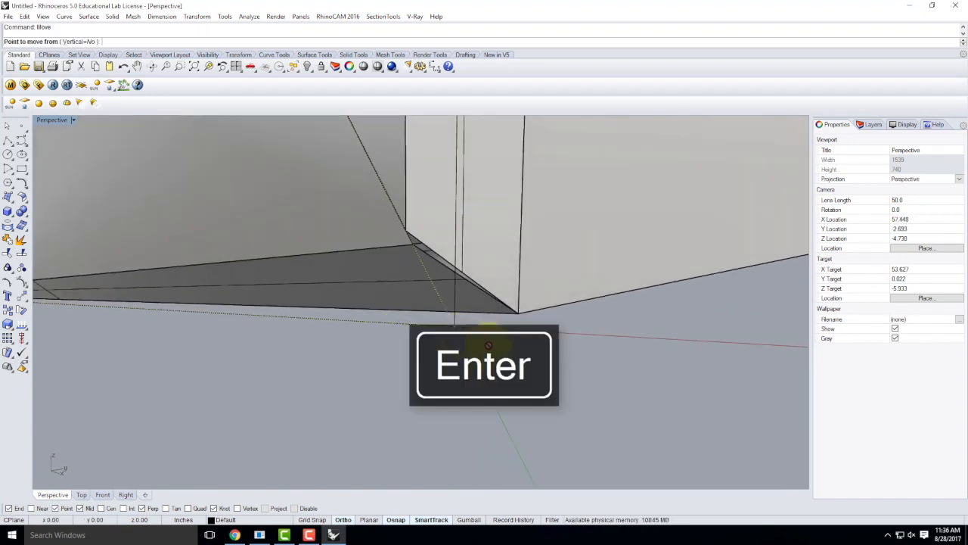
{"action": "left_click", "coordinate": [452, 321]}
{"action": "left_click", "coordinate": [406, 230]}
{"action": "right_click_drag", "start_coordinate": [355, 210], "coordinate": [495, 217]}
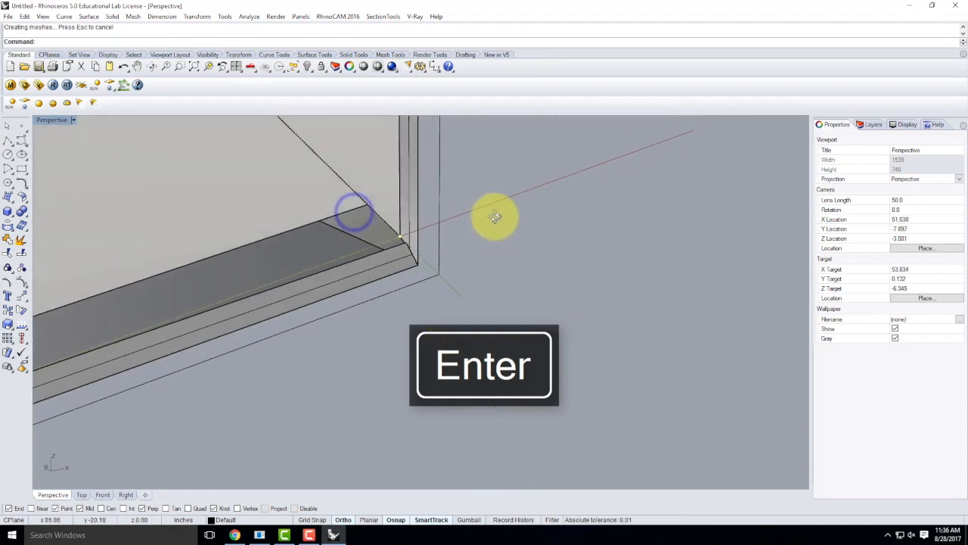
{"action": "key", "text": "ctrl+z"}
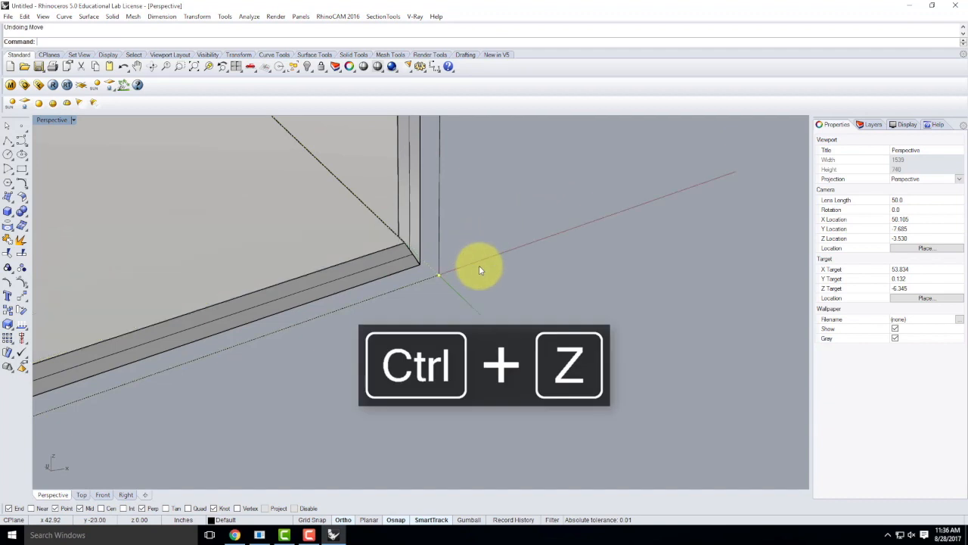
{"action": "key", "text": "Escape"}
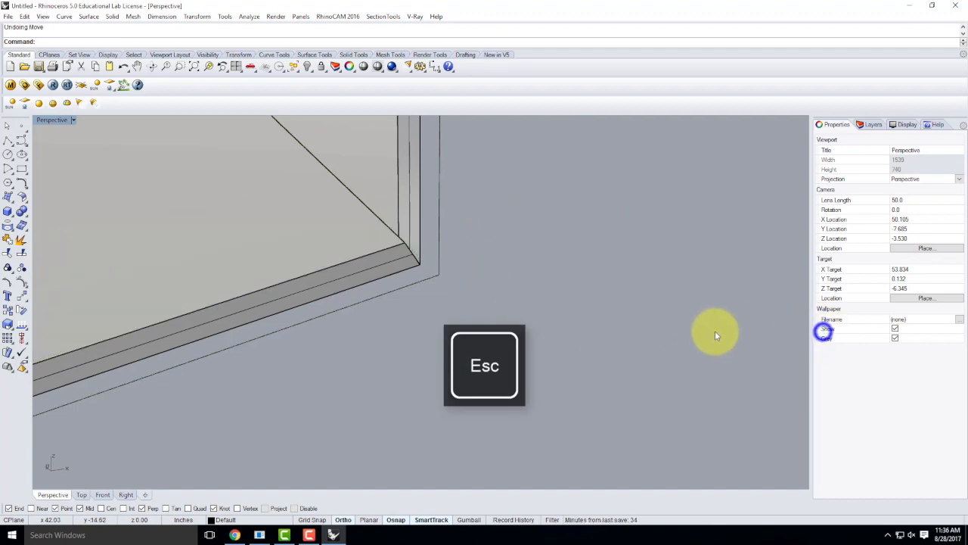
{"action": "right_click_drag", "start_coordinate": [659, 320], "coordinate": [563, 314]}
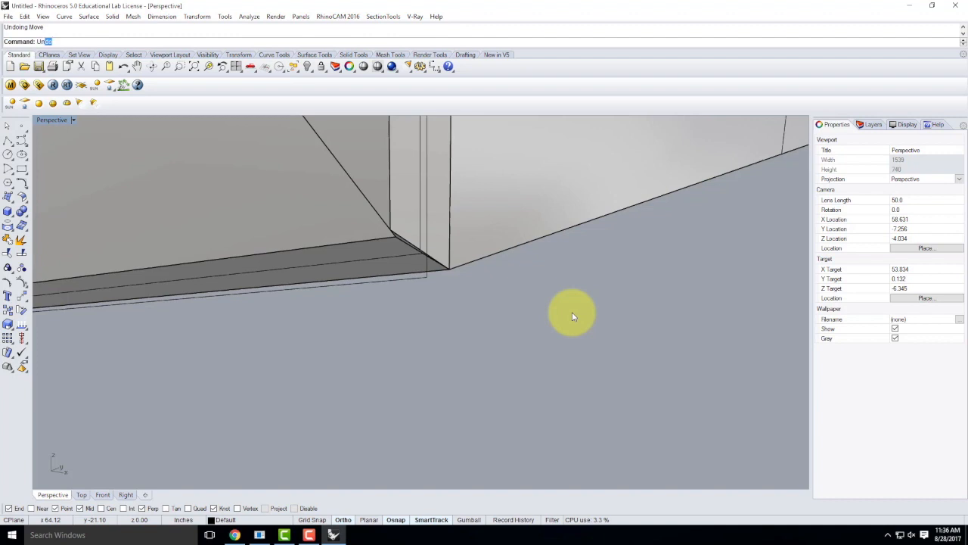
Step: Untrim the bottom surface's edges at the corner, then select the lower surface
{"action": "type", "text": "trim"}
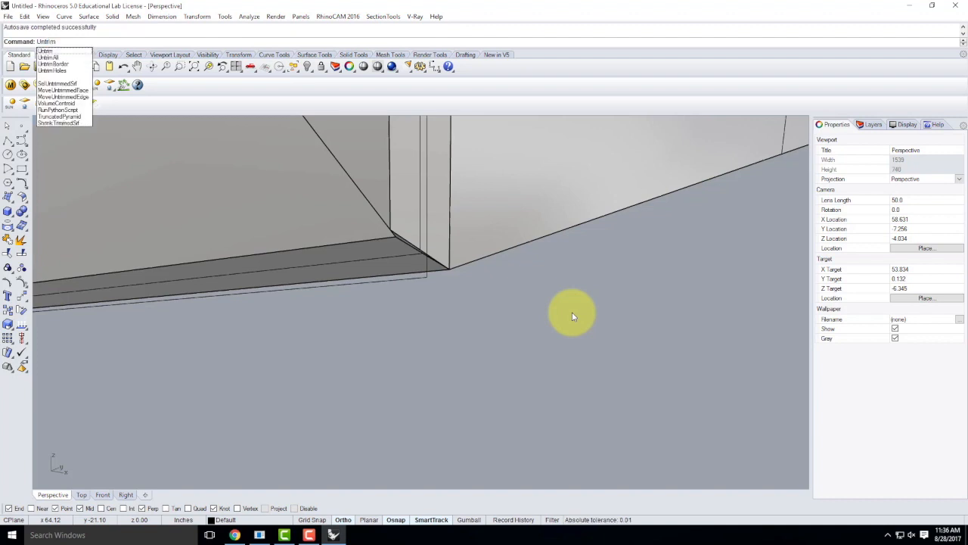
{"action": "key", "text": "Return"}
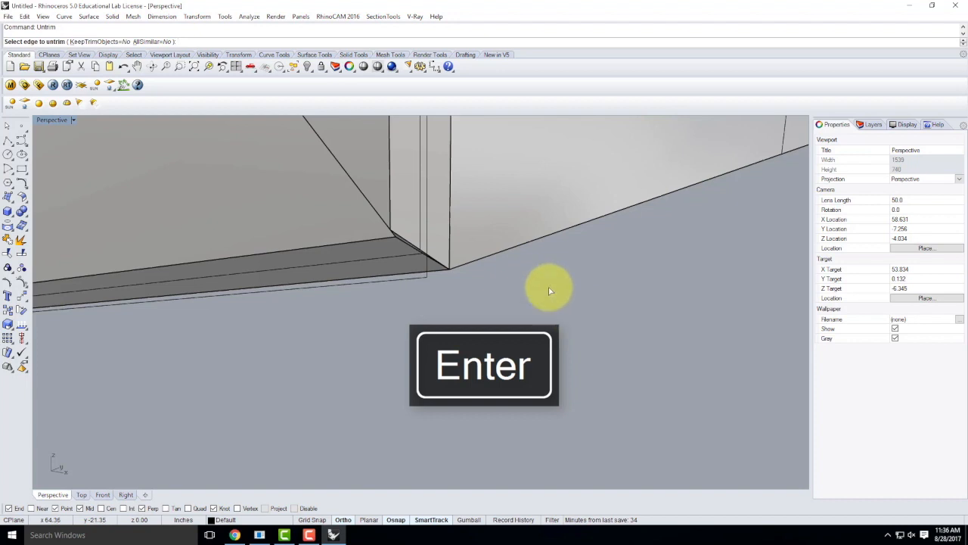
{"action": "left_click", "coordinate": [307, 248]}
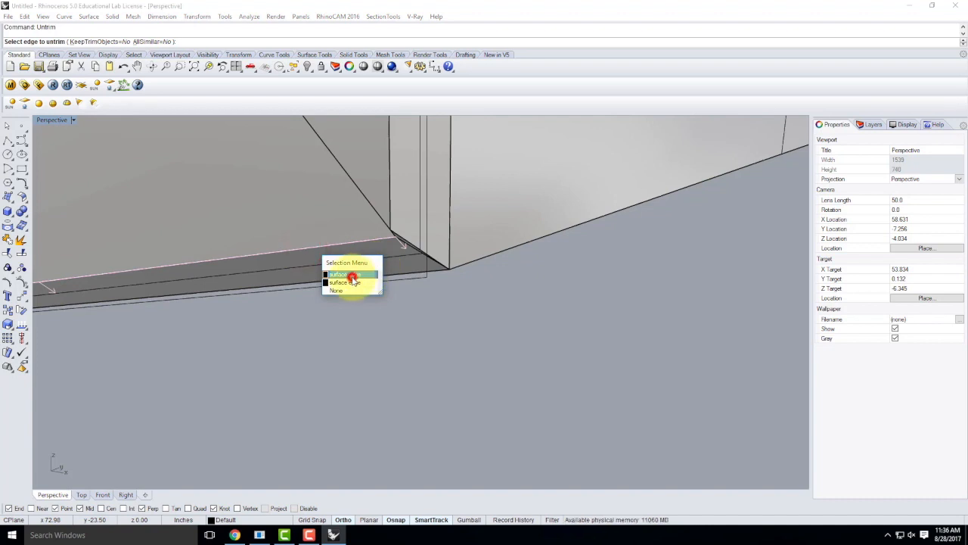
{"action": "left_click", "coordinate": [352, 275]}
{"action": "scroll", "coordinate": [400, 241], "scroll_direction": "up", "scroll_amount": 2}
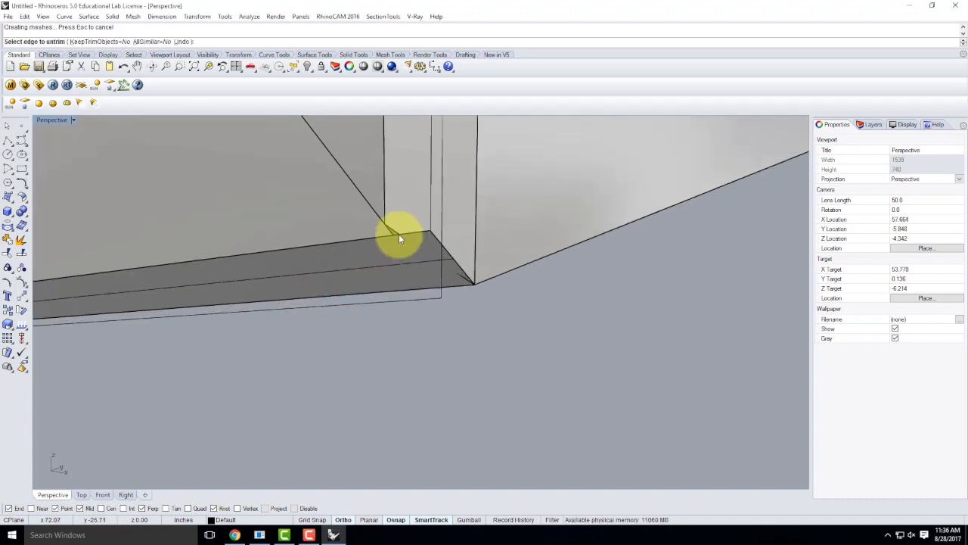
{"action": "scroll", "coordinate": [401, 239], "scroll_direction": "up", "scroll_amount": 1}
{"action": "left_click", "coordinate": [385, 236]}
{"action": "mouse_move", "coordinate": [439, 314]}
{"action": "right_mouse_down"}
{"action": "mouse_move", "coordinate": [443, 275]}
{"action": "mouse_move", "coordinate": [407, 292]}
{"action": "mouse_move", "coordinate": [367, 288]}
{"action": "mouse_move", "coordinate": [422, 302]}
{"action": "right_mouse_up"}
{"action": "left_click", "coordinate": [427, 306]}
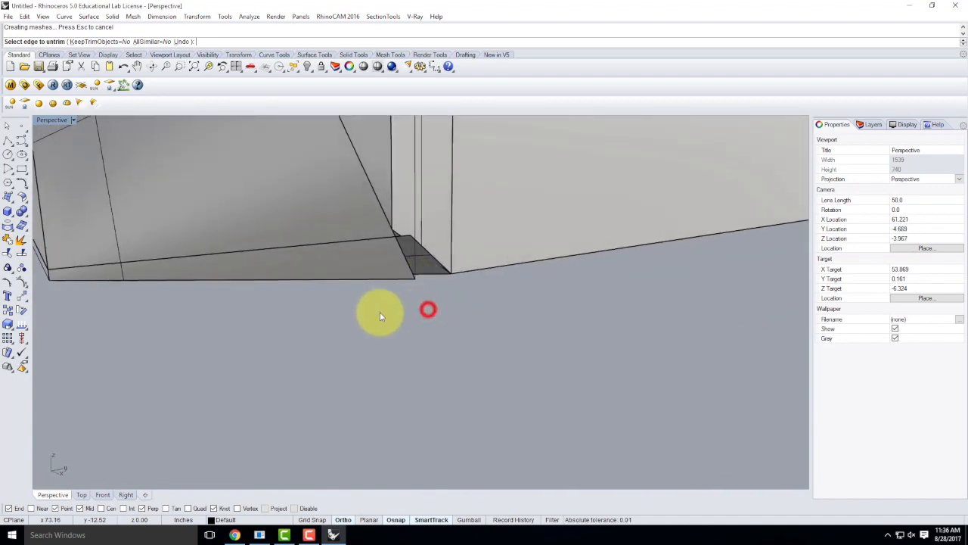
{"action": "right_click_drag", "start_coordinate": [244, 307], "coordinate": [354, 267]}
{"action": "left_click", "coordinate": [354, 267]}
{"action": "key", "text": "Escape"}
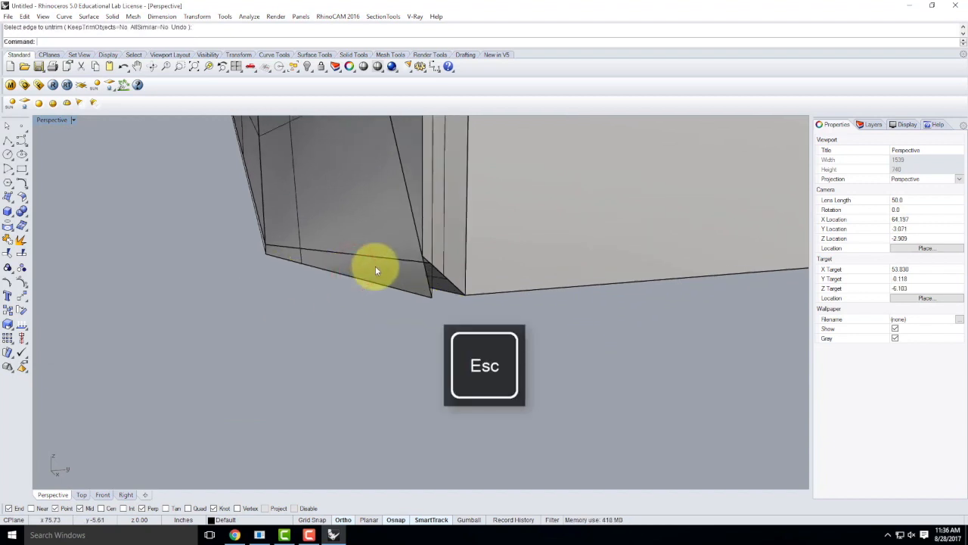
{"action": "left_click", "coordinate": [372, 274]}
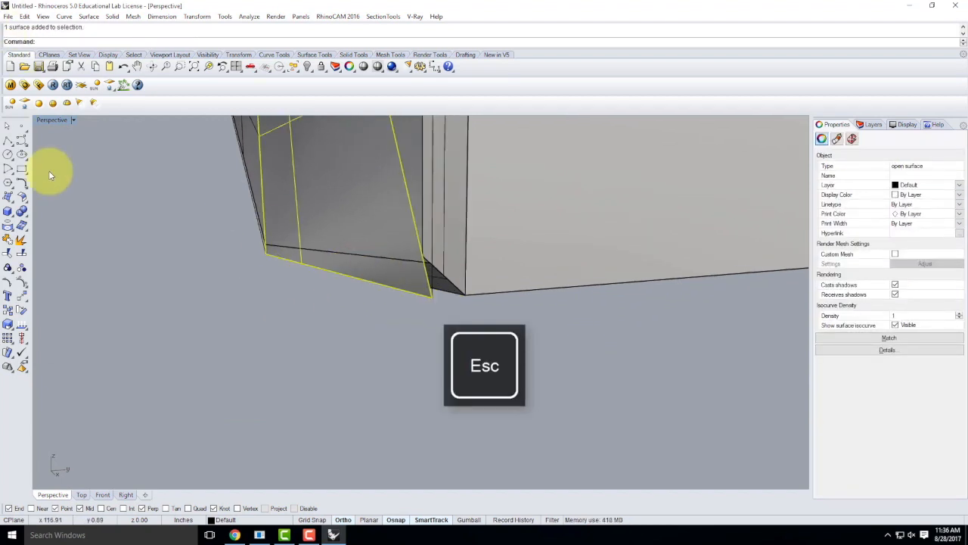
Step: Move the selected bottom piece so its corner snaps onto the deck's corner end point
{"action": "left_click", "coordinate": [22, 283]}
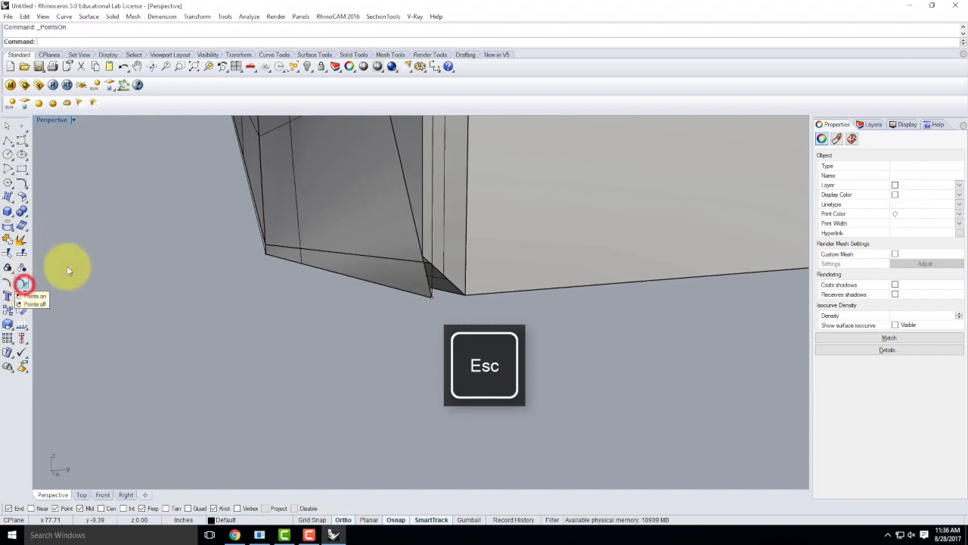
{"action": "left_click", "coordinate": [432, 299]}
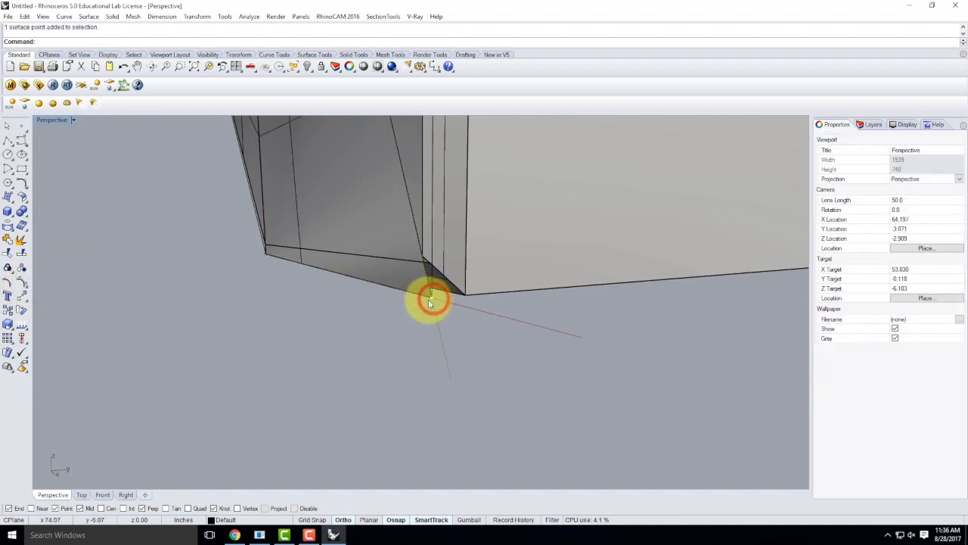
{"action": "key", "text": "Return"}
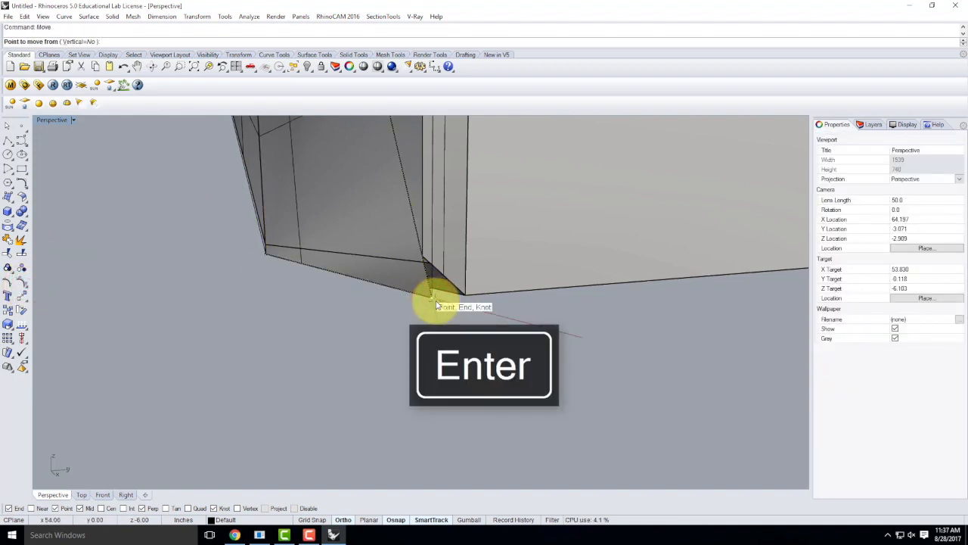
{"action": "left_click", "coordinate": [435, 302]}
{"action": "left_click", "coordinate": [428, 257]}
{"action": "mouse_move", "coordinate": [431, 292]}
{"action": "right_mouse_down"}
{"action": "mouse_move", "coordinate": [429, 272]}
{"action": "mouse_move", "coordinate": [435, 289]}
{"action": "right_mouse_up"}
{"action": "key", "text": "Escape"}
Step: Move the lower sloped surface's corner control point onto the same corner
{"action": "left_click", "coordinate": [435, 287]}
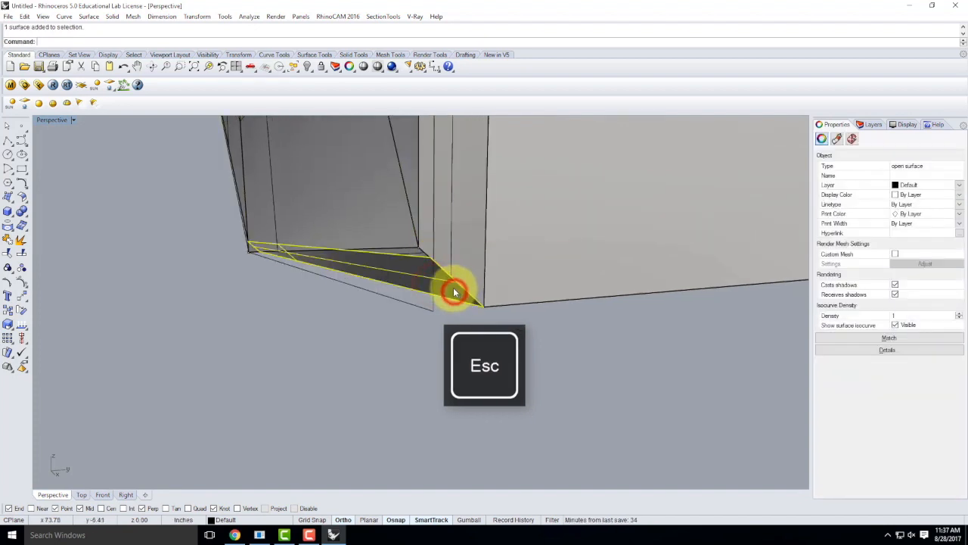
{"action": "left_click", "coordinate": [21, 280]}
{"action": "left_click", "coordinate": [431, 256]}
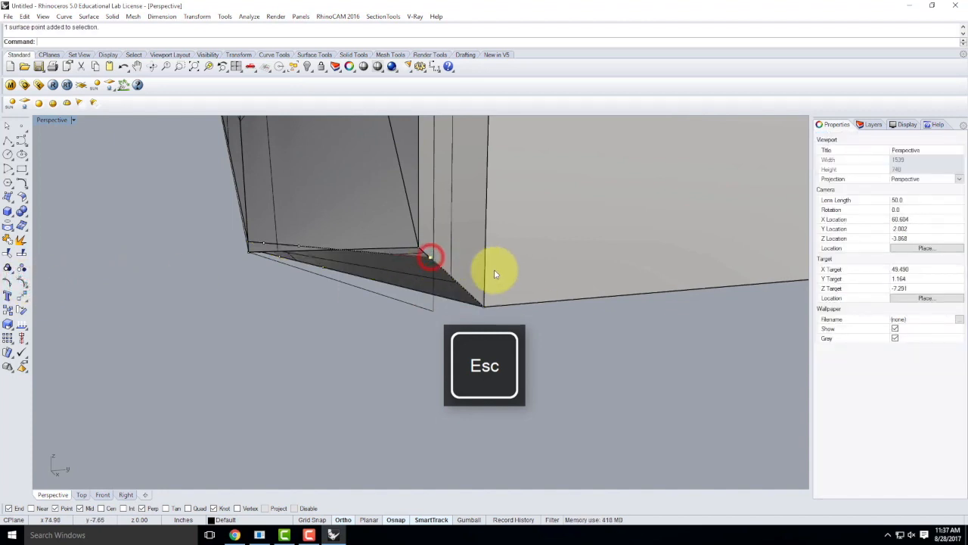
{"action": "key", "text": "Return"}
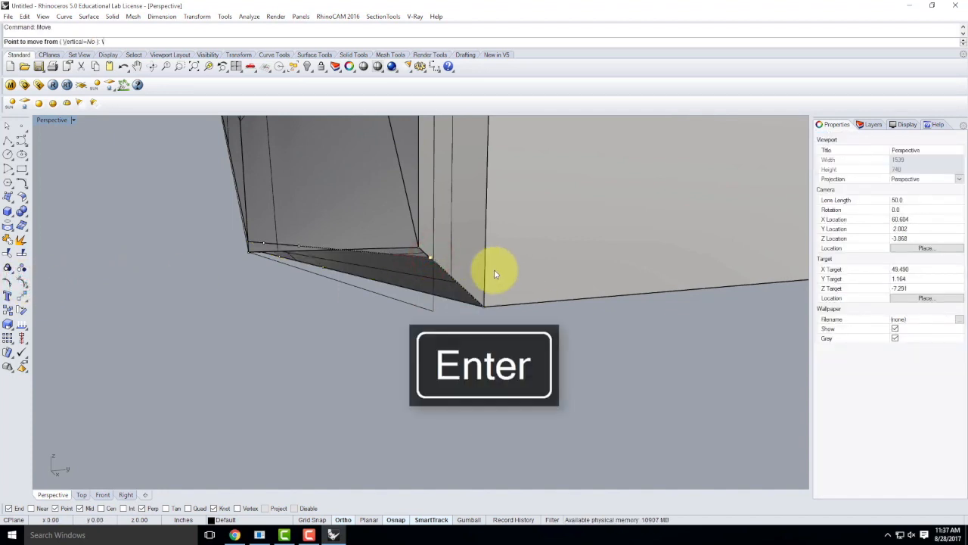
{"action": "key", "text": "BackSpace"}
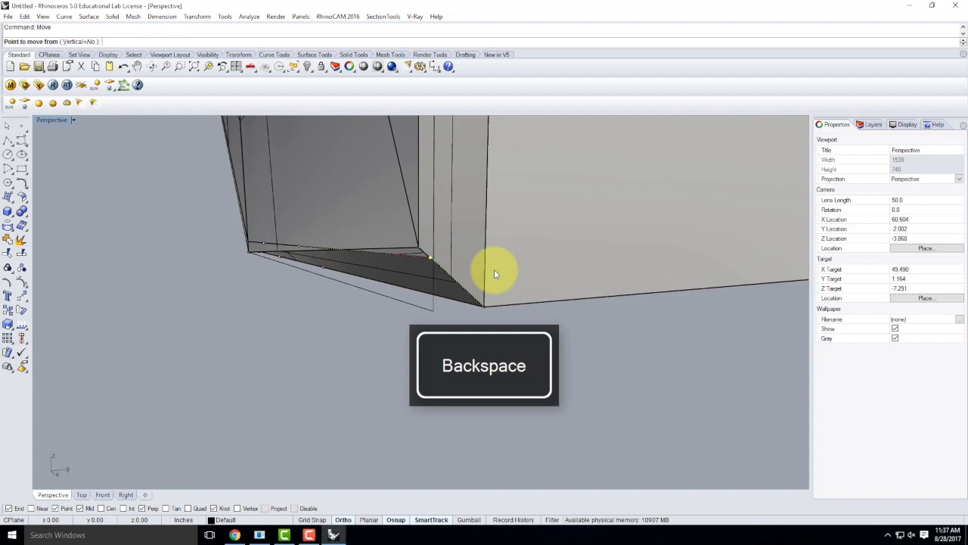
{"action": "right_click_drag", "start_coordinate": [368, 266], "coordinate": [552, 292]}
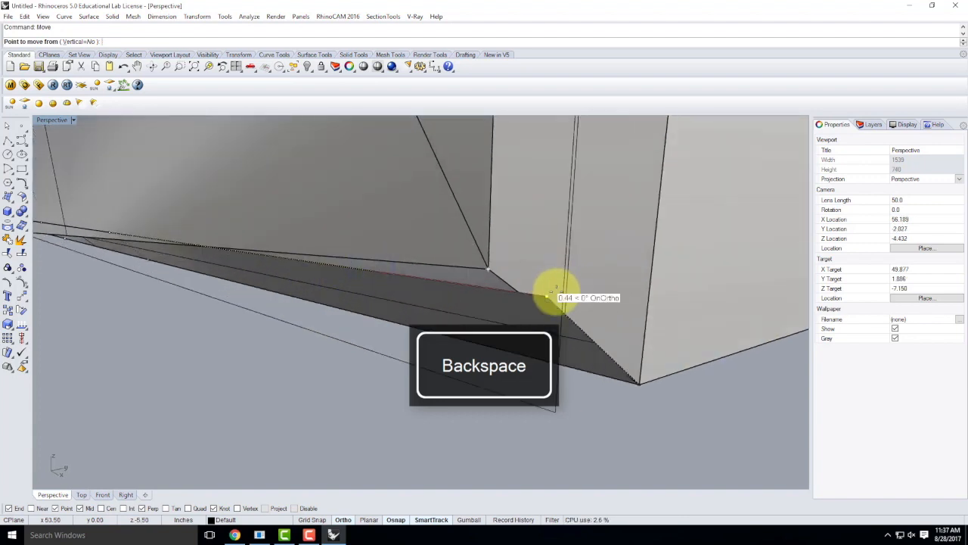
{"action": "left_click", "coordinate": [551, 296]}
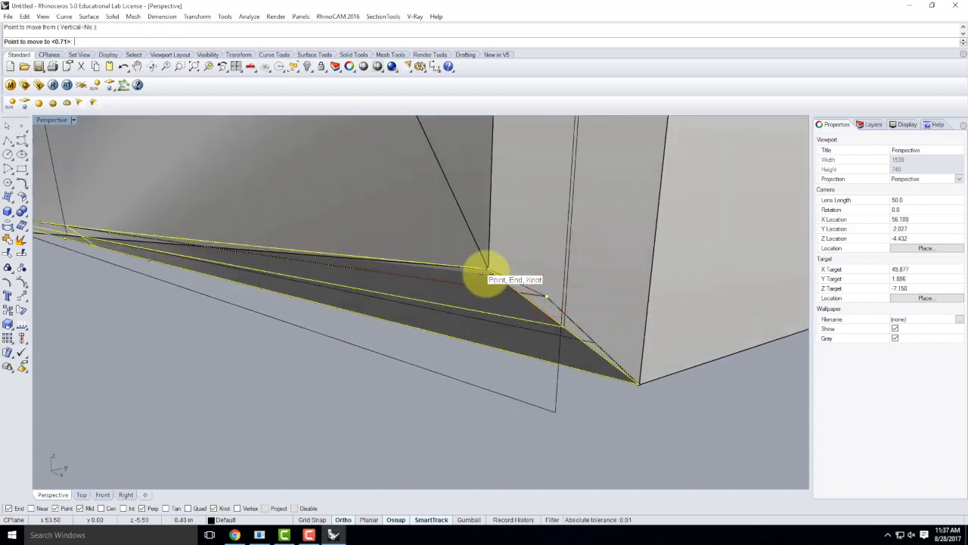
{"action": "left_click", "coordinate": [486, 273]}
{"action": "scroll", "coordinate": [566, 275], "scroll_direction": "down", "scroll_amount": 3}
{"action": "mouse_move", "coordinate": [297, 274]}
{"action": "right_mouse_down"}
{"action": "mouse_move", "coordinate": [359, 251]}
{"action": "mouse_move", "coordinate": [426, 201]}
{"action": "mouse_move", "coordinate": [501, 201]}
{"action": "mouse_move", "coordinate": [581, 248]}
{"action": "mouse_move", "coordinate": [531, 255]}
{"action": "mouse_move", "coordinate": [480, 301]}
{"action": "mouse_move", "coordinate": [654, 283]}
{"action": "mouse_move", "coordinate": [103, 402]}
{"action": "mouse_move", "coordinate": [111, 412]}
{"action": "right_mouse_up"}
Step: Move the first surface point at the deck's far end onto the box corner with End snap
{"action": "scroll", "coordinate": [161, 387], "scroll_direction": "down", "scroll_amount": 2}
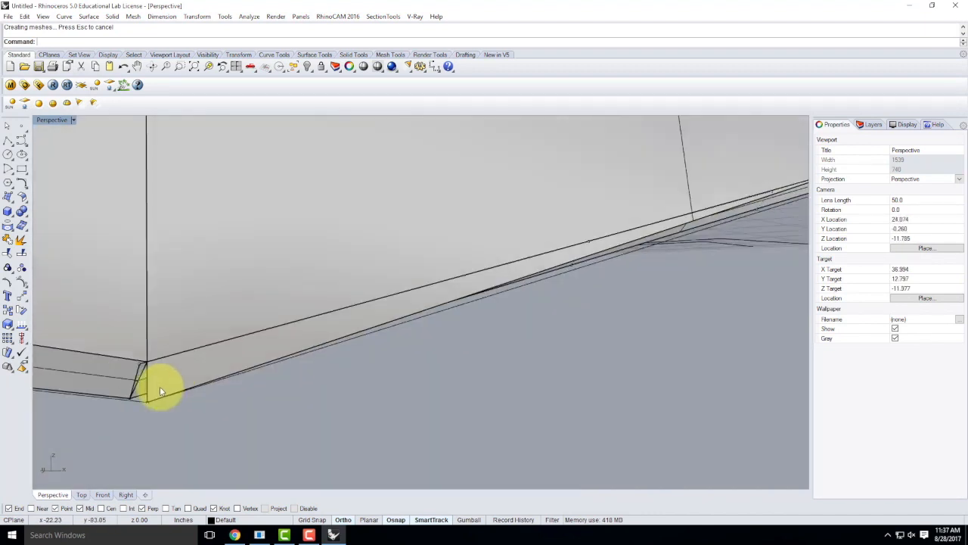
{"action": "scroll", "coordinate": [146, 369], "scroll_direction": "up", "scroll_amount": 1}
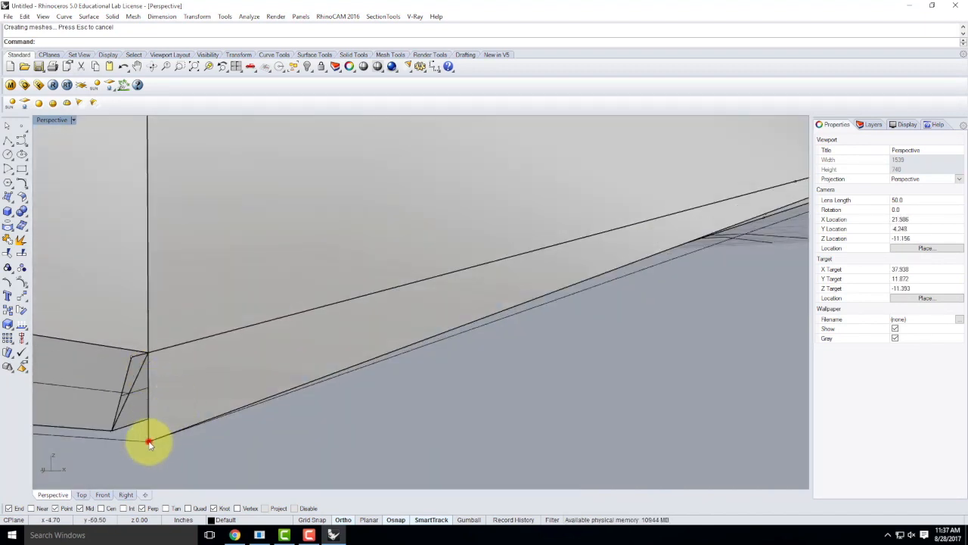
{"action": "left_click", "coordinate": [149, 442]}
{"action": "left_click", "coordinate": [183, 444]}
{"action": "key", "text": "Return"}
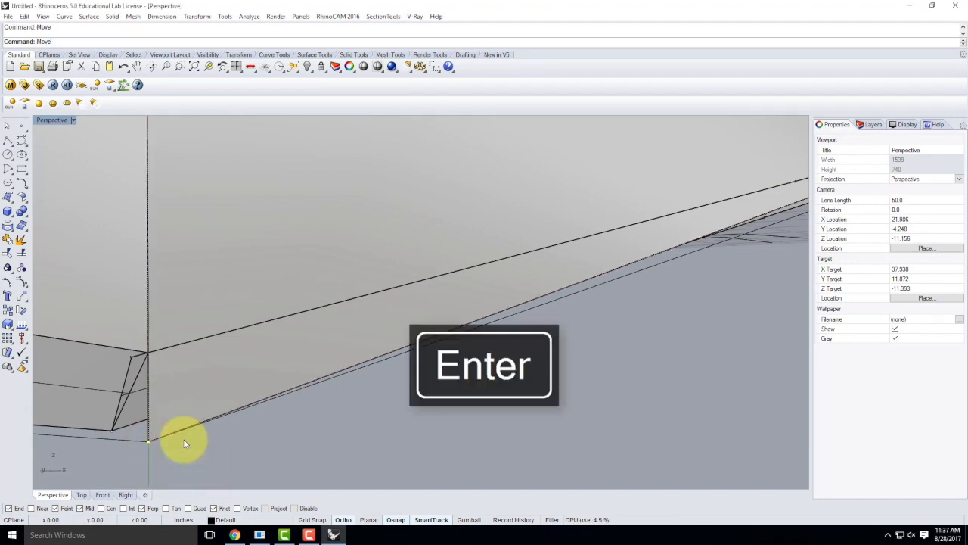
{"action": "left_click", "coordinate": [149, 443]}
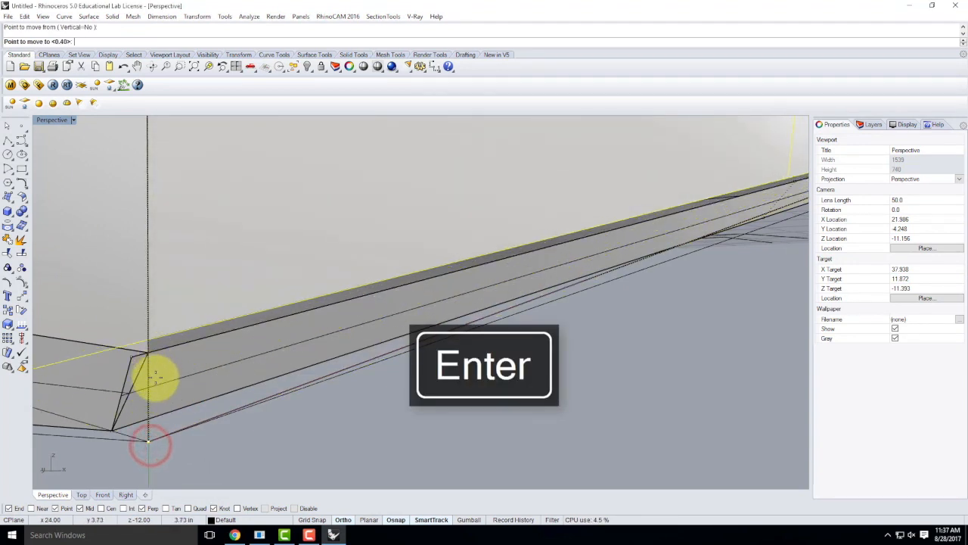
{"action": "key", "text": "Escape"}
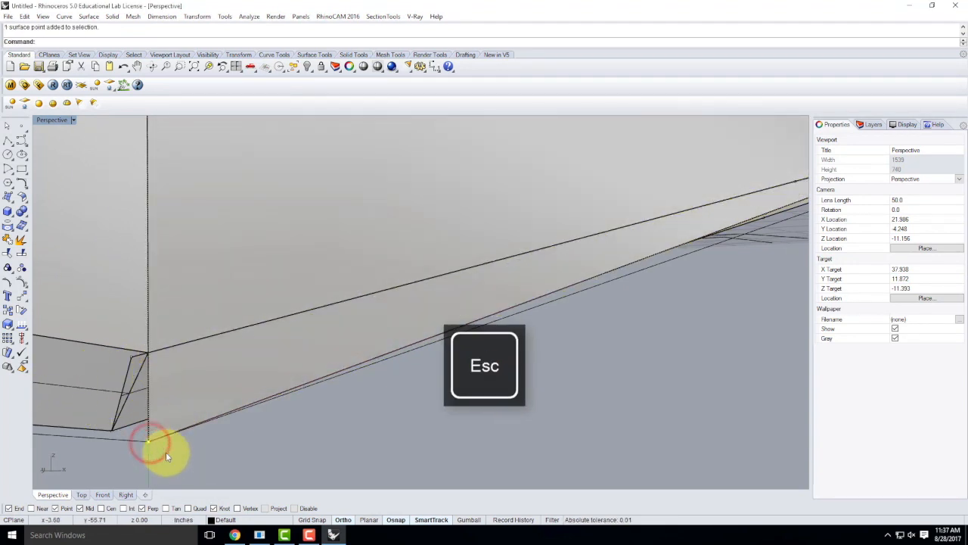
{"action": "key", "text": "Return"}
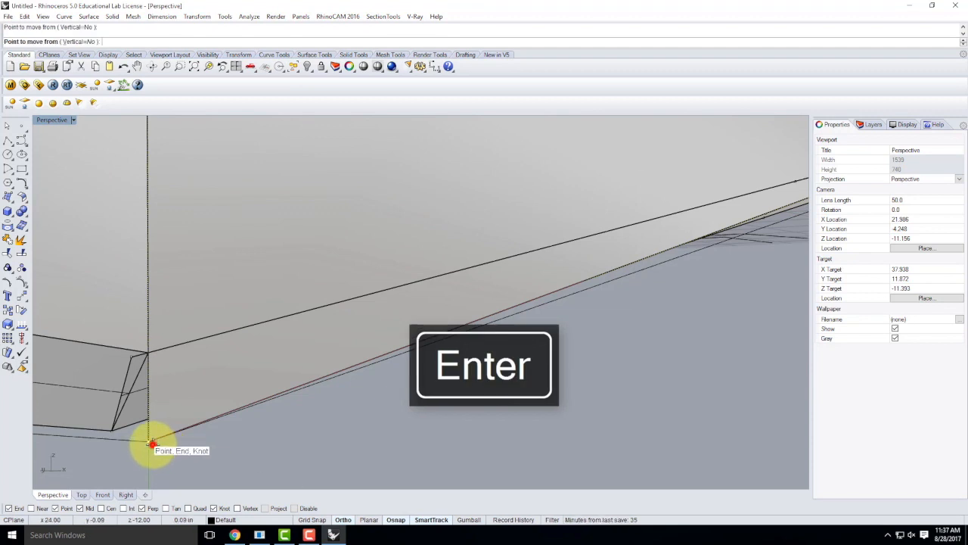
{"action": "left_click", "coordinate": [151, 442]}
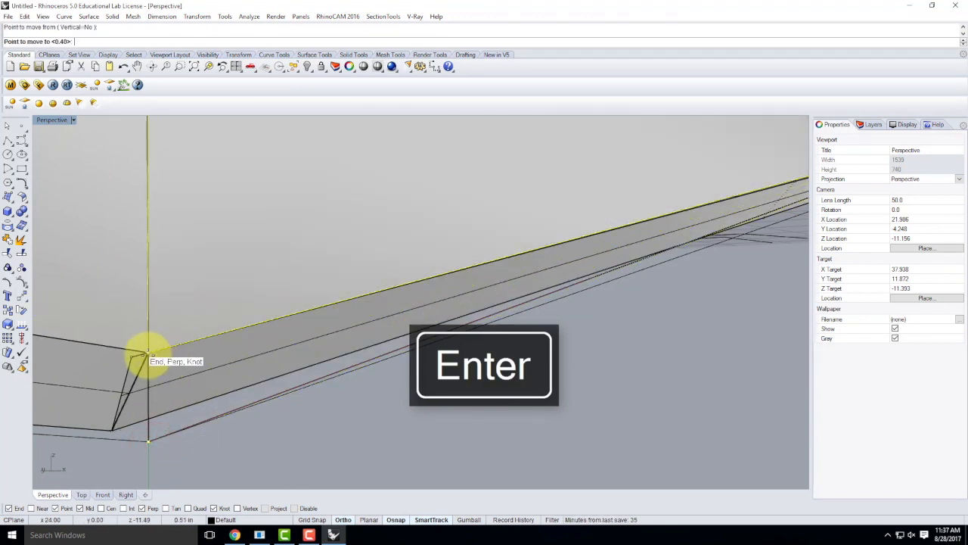
{"action": "left_click", "coordinate": [148, 353]}
Step: Snap the second overlapping surface point onto the same box corner
{"action": "left_click", "coordinate": [130, 356]}
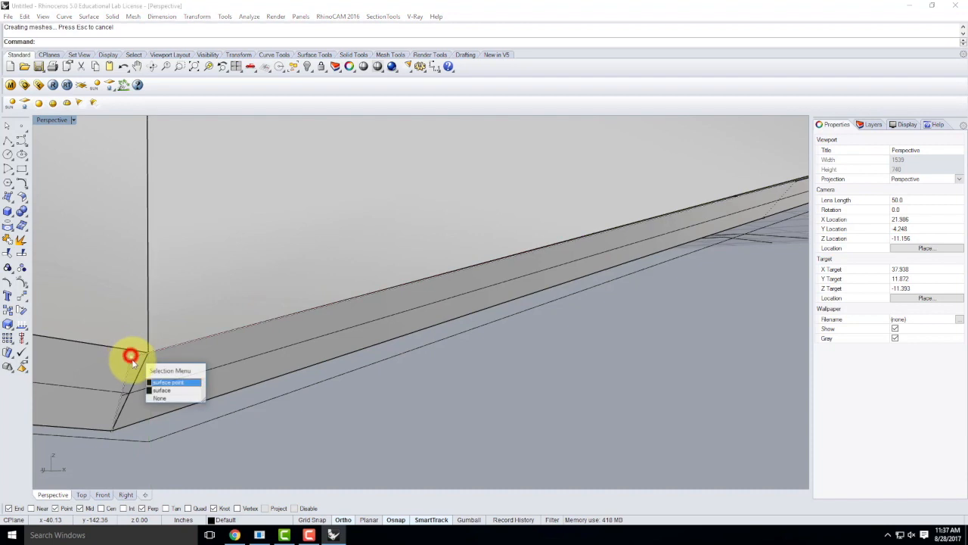
{"action": "left_click", "coordinate": [173, 382]}
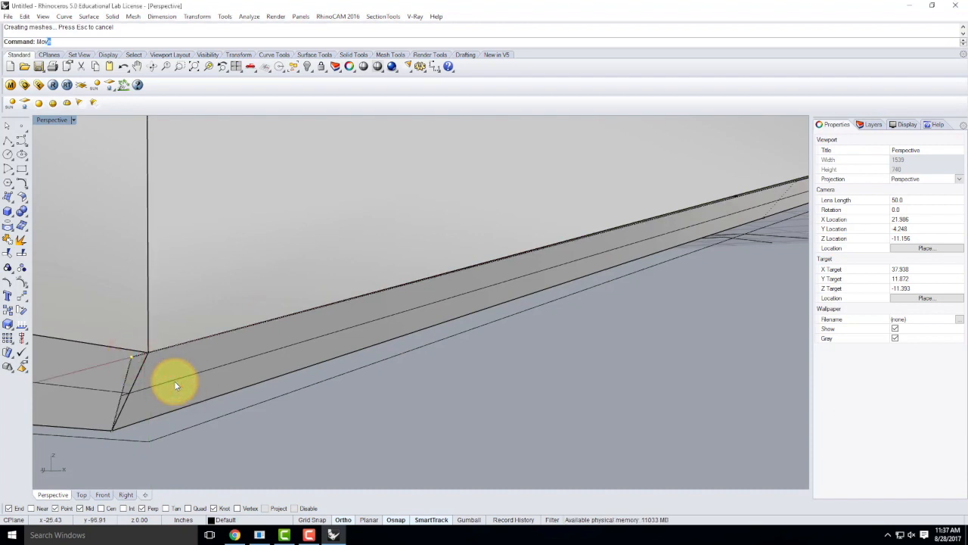
{"action": "key", "text": "Return"}
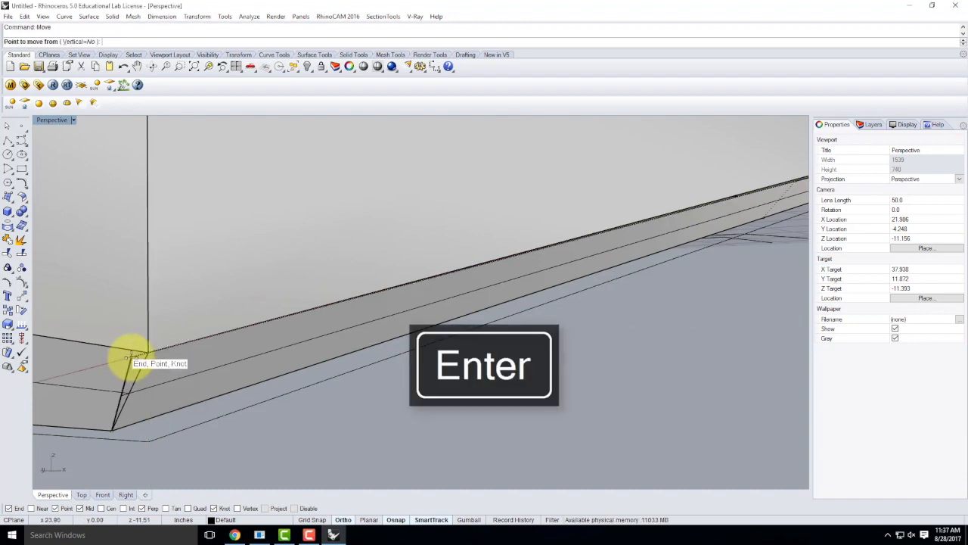
{"action": "left_click", "coordinate": [130, 355]}
{"action": "left_click", "coordinate": [148, 352]}
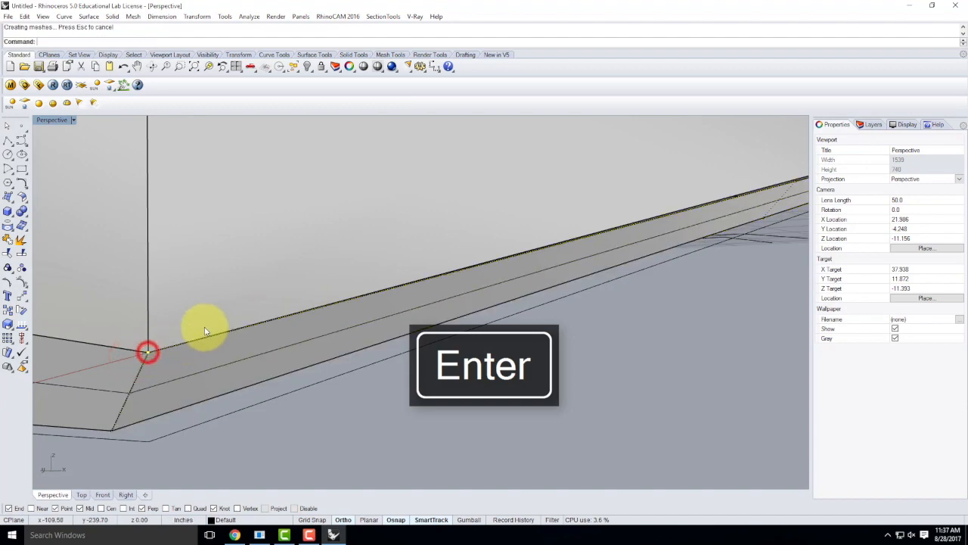
{"action": "right_click_drag", "start_coordinate": [205, 324], "coordinate": [307, 373]}
{"action": "key", "text": "Escape"}
{"action": "right_click_drag", "start_coordinate": [643, 307], "coordinate": [482, 312]}
{"action": "scroll", "coordinate": [479, 311], "scroll_direction": "up", "scroll_amount": 10}
{"action": "right_click_drag", "start_coordinate": [468, 273], "coordinate": [169, 363]}
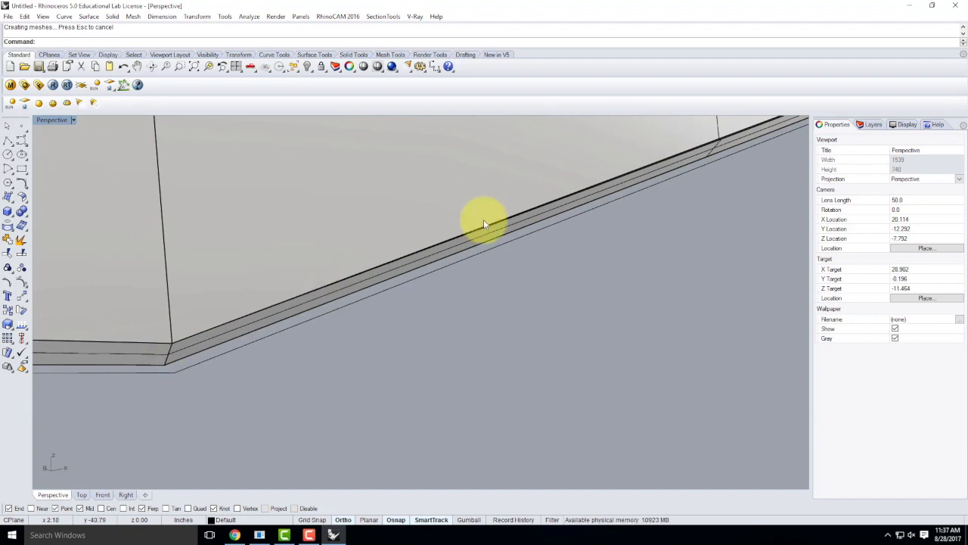
Step: Delete the narrow strip surface along the deck edge
{"action": "scroll", "coordinate": [587, 234], "scroll_direction": "up", "scroll_amount": 1}
{"action": "scroll", "coordinate": [678, 171], "scroll_direction": "up", "scroll_amount": 1}
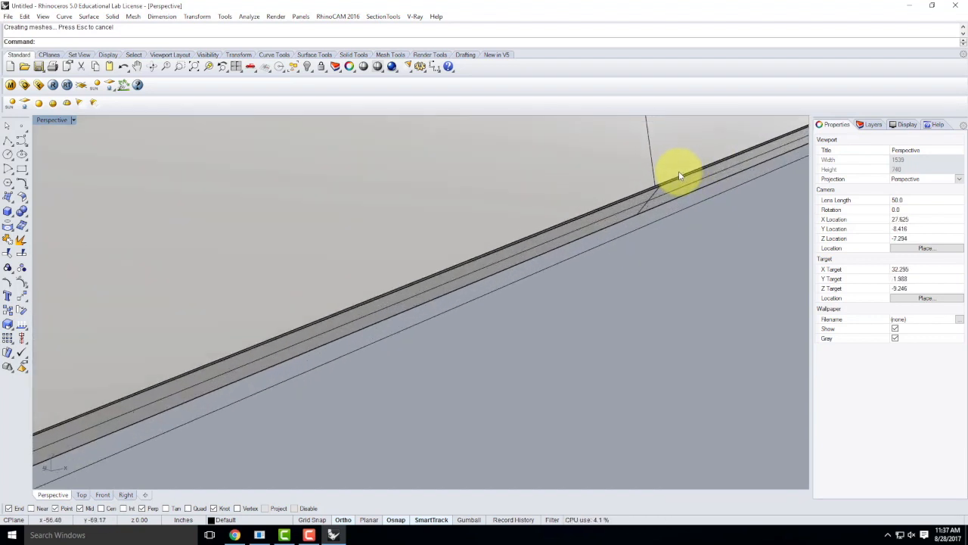
{"action": "scroll", "coordinate": [677, 177], "scroll_direction": "up", "scroll_amount": 3}
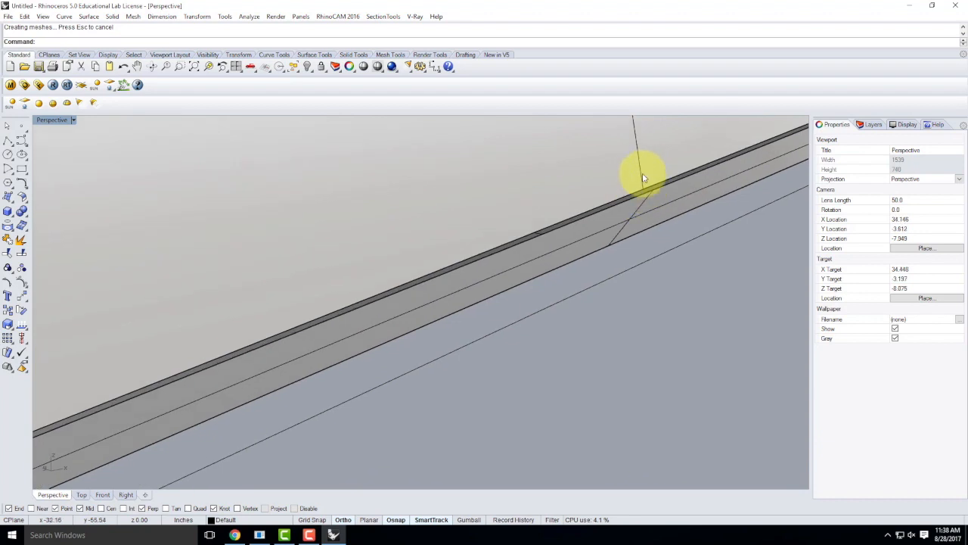
{"action": "left_click", "coordinate": [650, 204]}
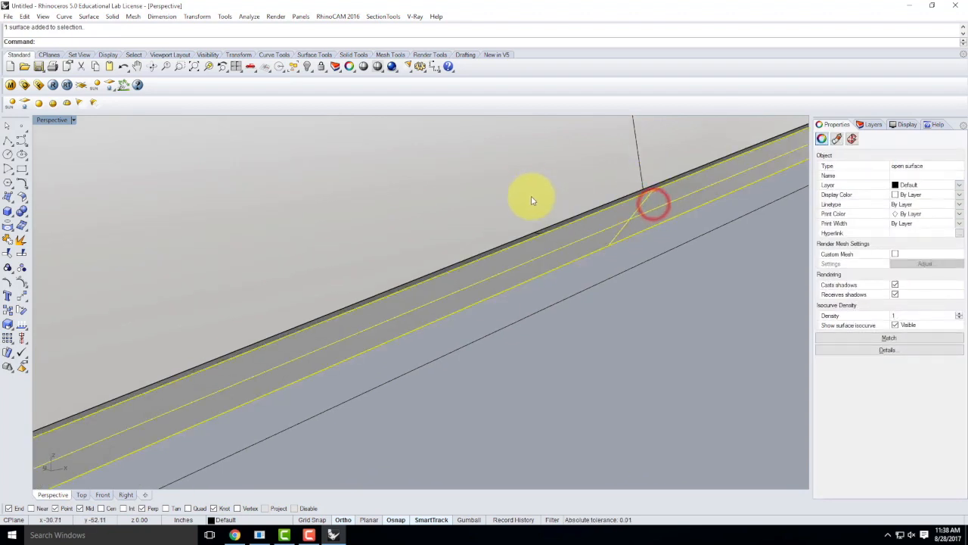
{"action": "scroll", "coordinate": [339, 296], "scroll_direction": "down", "scroll_amount": 3}
{"action": "scroll", "coordinate": [454, 281], "scroll_direction": "up", "scroll_amount": 4}
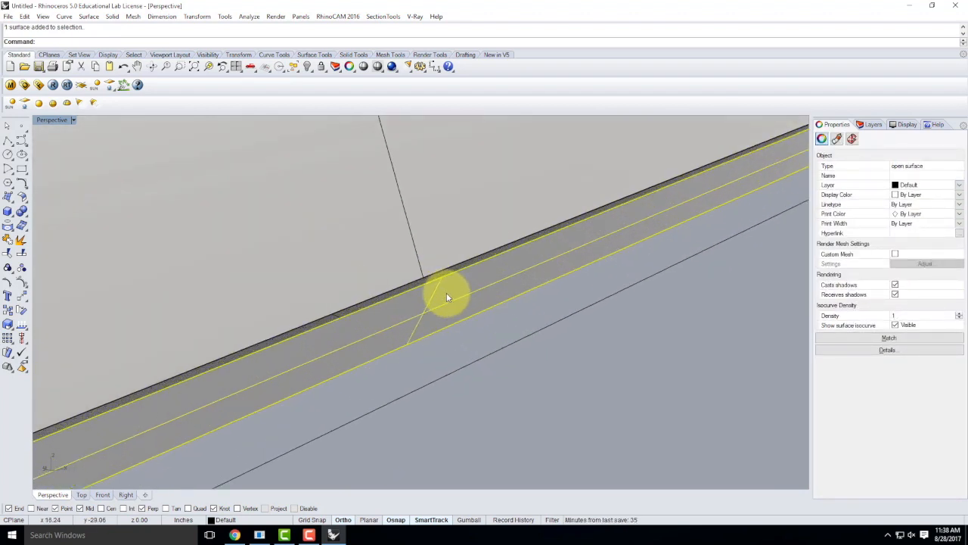
{"action": "scroll", "coordinate": [403, 260], "scroll_direction": "down", "scroll_amount": 4}
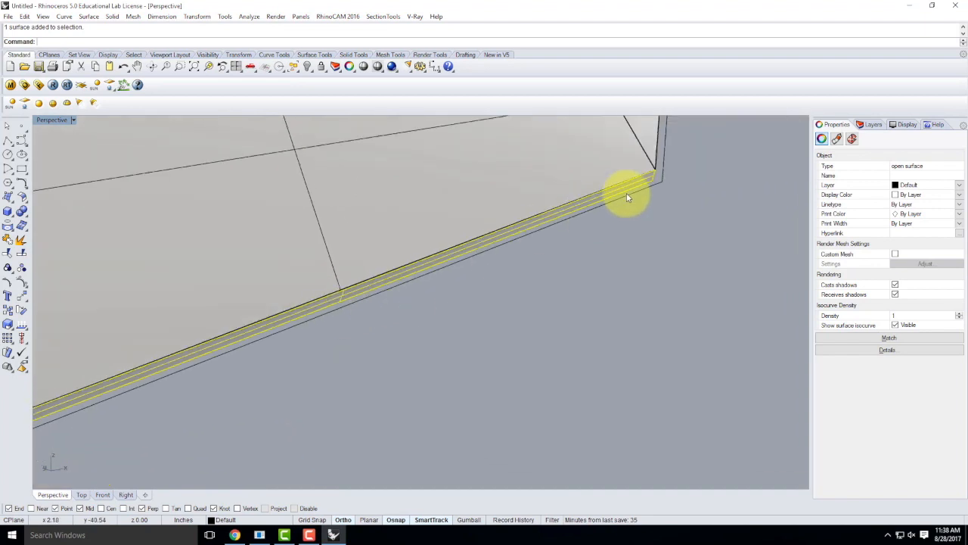
{"action": "scroll", "coordinate": [197, 372], "scroll_direction": "up", "scroll_amount": 4}
{"action": "scroll", "coordinate": [333, 309], "scroll_direction": "down", "scroll_amount": 5}
{"action": "scroll", "coordinate": [266, 321], "scroll_direction": "up", "scroll_amount": 1}
{"action": "scroll", "coordinate": [264, 319], "scroll_direction": "up", "scroll_amount": 5}
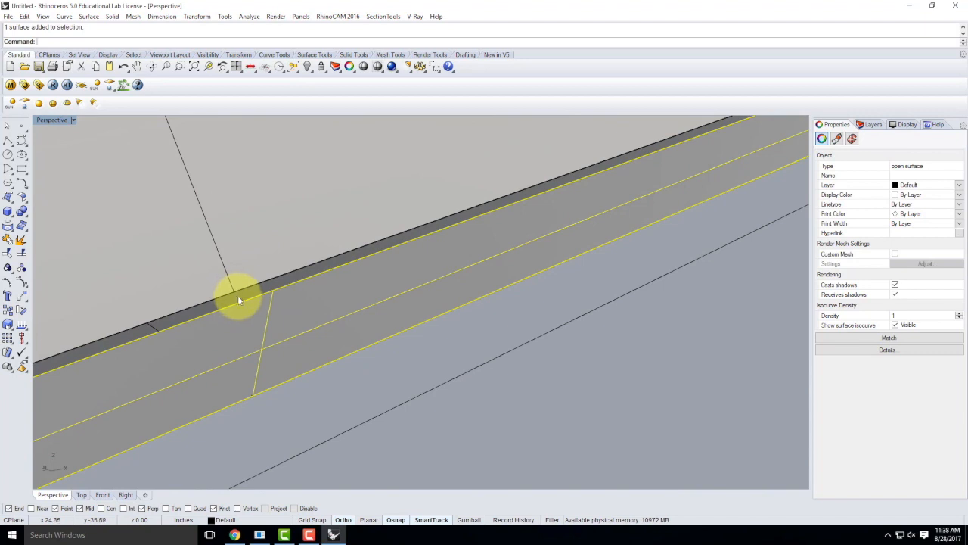
{"action": "scroll", "coordinate": [303, 257], "scroll_direction": "down", "scroll_amount": 3}
{"action": "right_click_drag", "start_coordinate": [274, 240], "coordinate": [456, 259]}
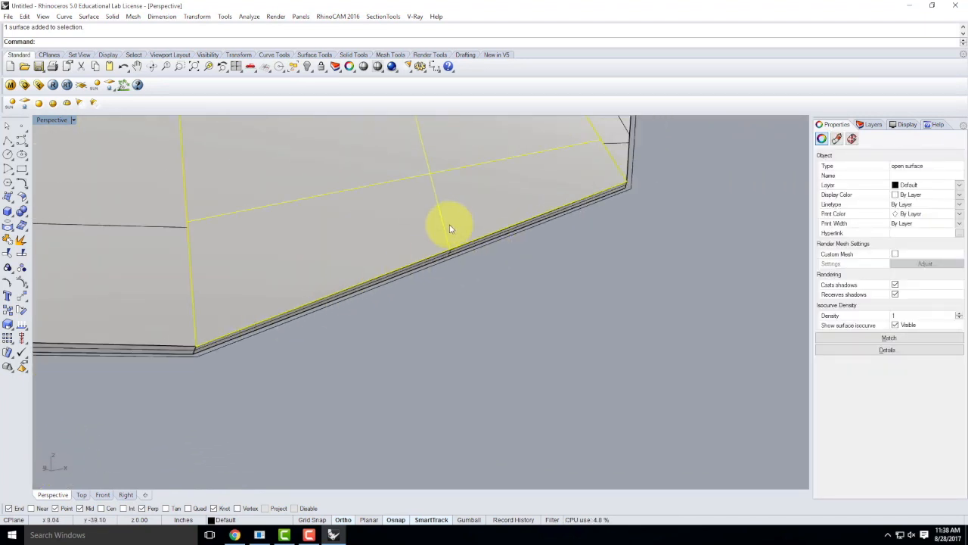
{"action": "scroll", "coordinate": [450, 218], "scroll_direction": "up", "scroll_amount": 3}
{"action": "scroll", "coordinate": [451, 270], "scroll_direction": "up", "scroll_amount": 3}
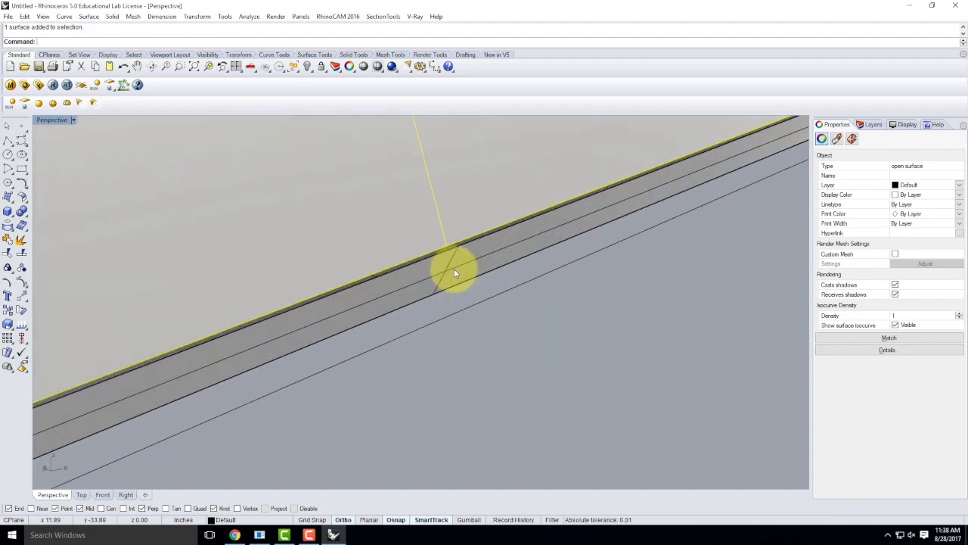
{"action": "left_click", "coordinate": [465, 266]}
{"action": "key", "text": "Delete"}
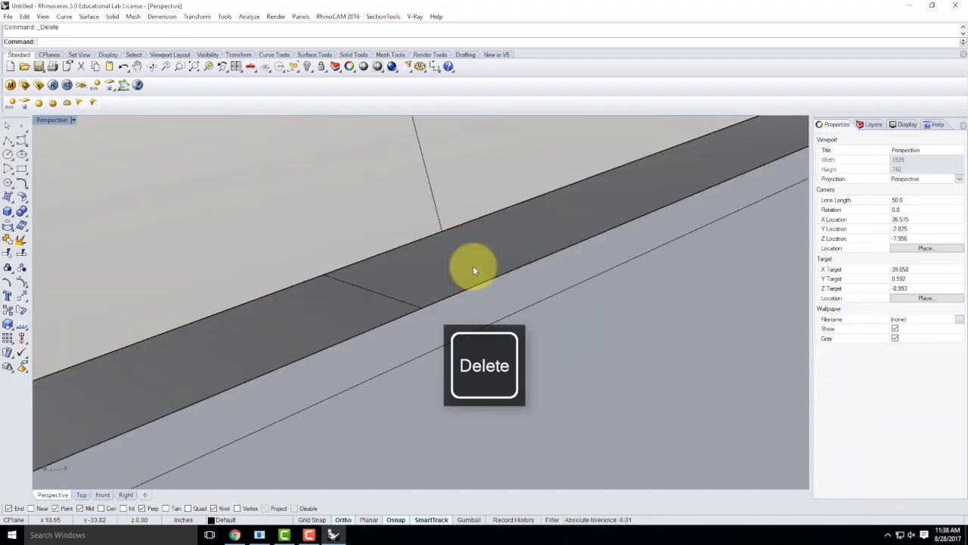
Step: Duplicate the strip's upper and lower edges as curves
{"action": "key", "text": "Return"}
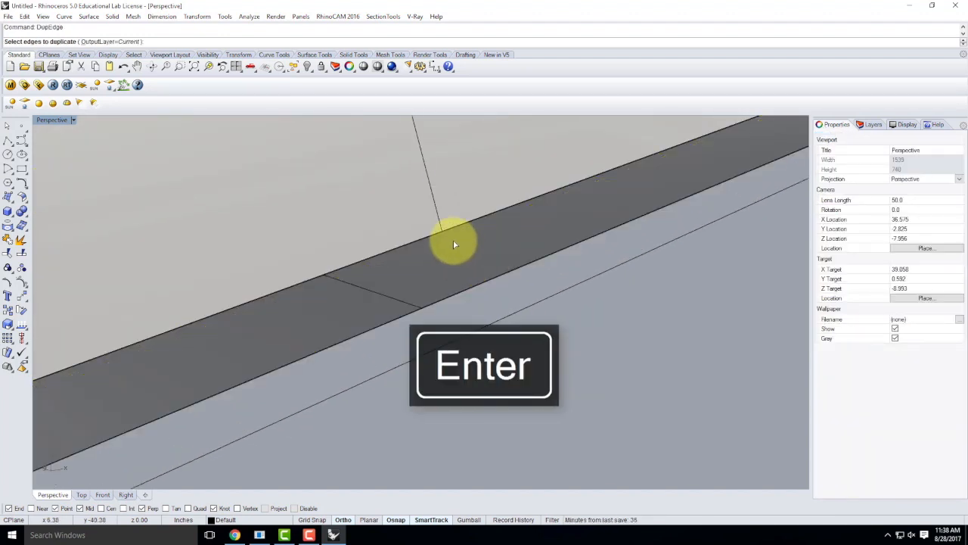
{"action": "left_click", "coordinate": [446, 229]}
{"action": "left_click", "coordinate": [480, 285]}
{"action": "key", "text": "Return"}
Step: Loft a new surface between the two duplicated edge curves with default options
{"action": "type", "text": "loft"}
{"action": "key", "text": "Return"}
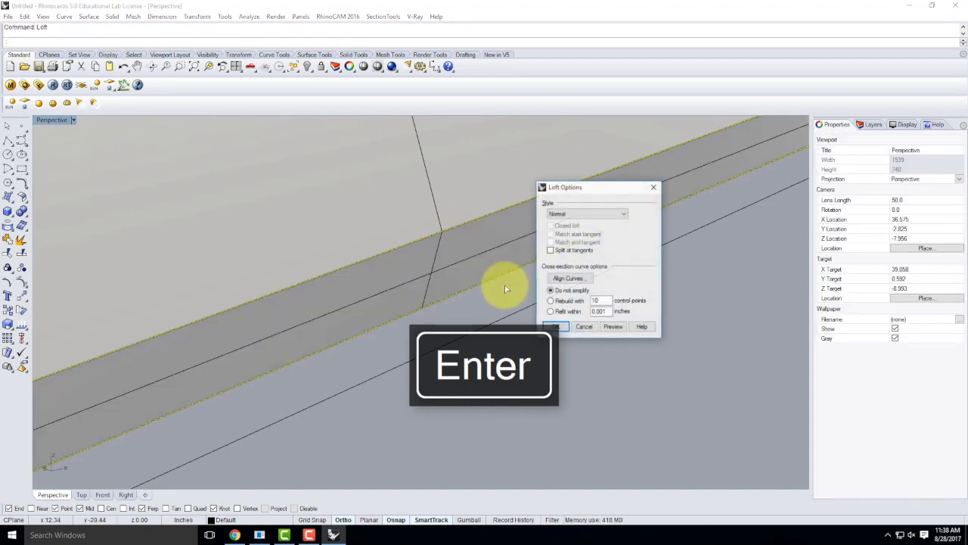
{"action": "key", "text": "Return"}
{"action": "scroll", "coordinate": [513, 283], "scroll_direction": "down", "scroll_amount": 6}
{"action": "left_click", "coordinate": [631, 340]}
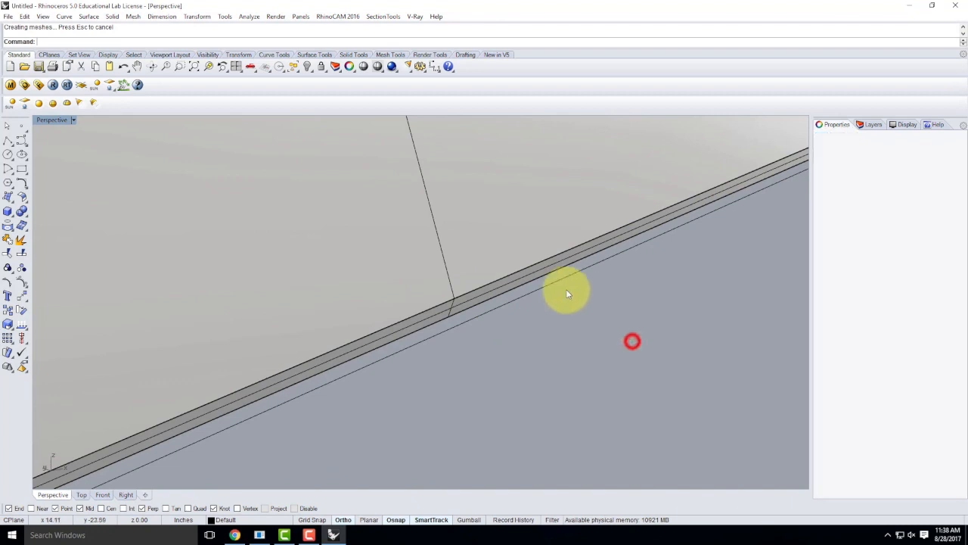
{"action": "scroll", "coordinate": [579, 292], "scroll_direction": "down", "scroll_amount": 8}
{"action": "right_click_drag", "start_coordinate": [596, 292], "coordinate": [522, 309]}
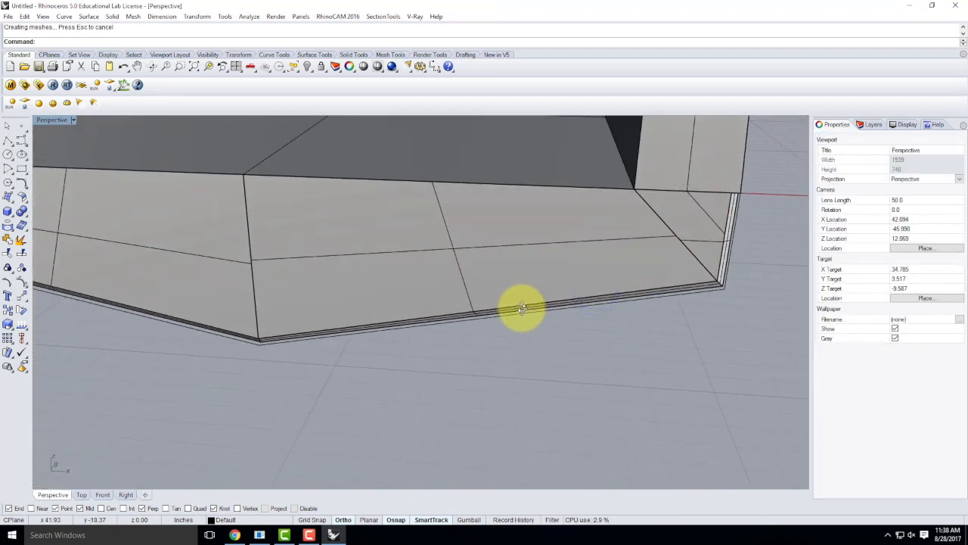
Step: Chamfer the right wall's edge 0.5 by 0.5 between the two meeting surfaces
{"action": "scroll", "coordinate": [614, 219], "scroll_direction": "down", "scroll_amount": 6}
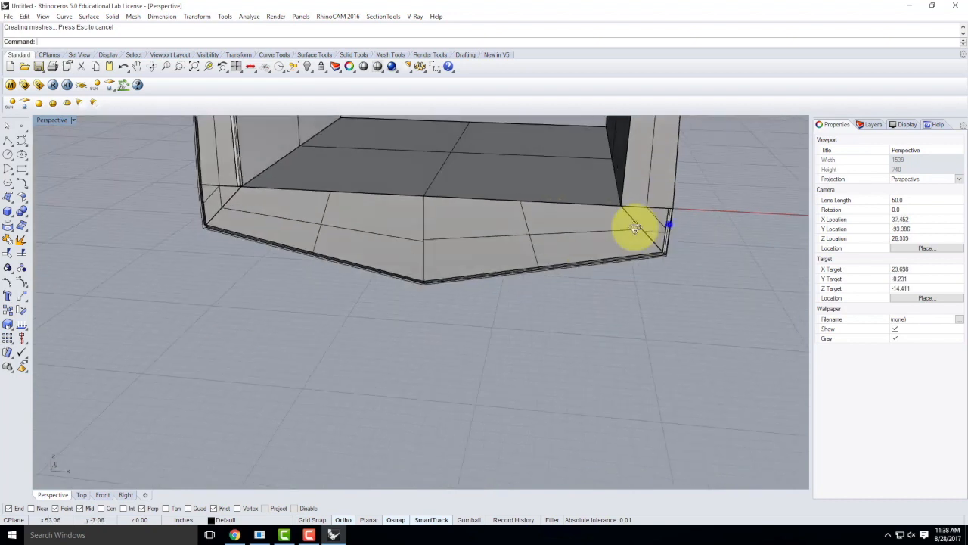
{"action": "right_click_drag", "start_coordinate": [670, 223], "coordinate": [545, 227]}
{"action": "scroll", "coordinate": [456, 400], "scroll_direction": "down", "scroll_amount": 7}
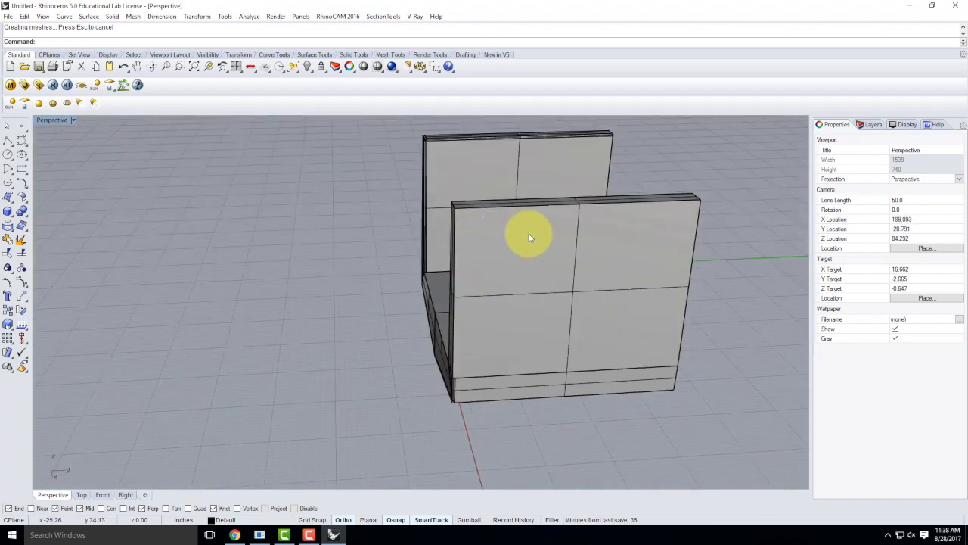
{"action": "key", "text": "Return"}
{"action": "right_click_drag", "start_coordinate": [468, 251], "coordinate": [514, 267]}
{"action": "scroll", "coordinate": [514, 267], "scroll_direction": "up", "scroll_amount": 5}
{"action": "left_click", "coordinate": [511, 269]}
{"action": "left_click", "coordinate": [517, 271]}
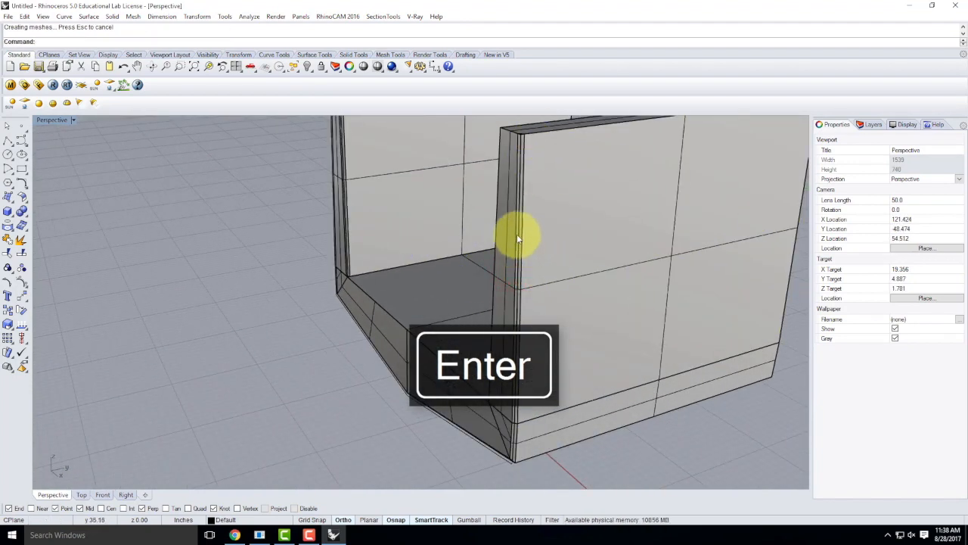
{"action": "scroll", "coordinate": [519, 249], "scroll_direction": "down", "scroll_amount": 8}
Step: Select the L-shaped curve on the grid
{"action": "key", "text": "Escape"}
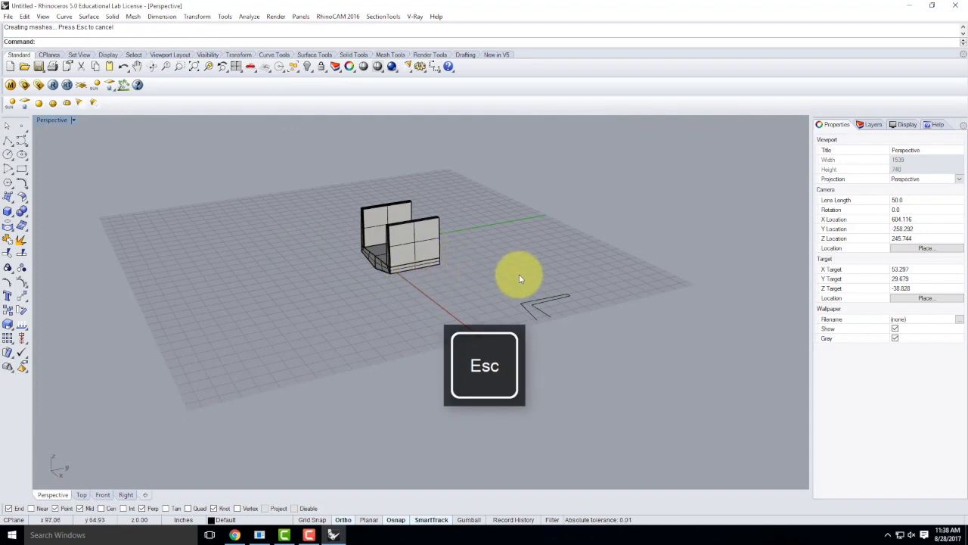
{"action": "left_click", "coordinate": [525, 312]}
{"action": "right_click_drag", "start_coordinate": [490, 284], "coordinate": [563, 217]}
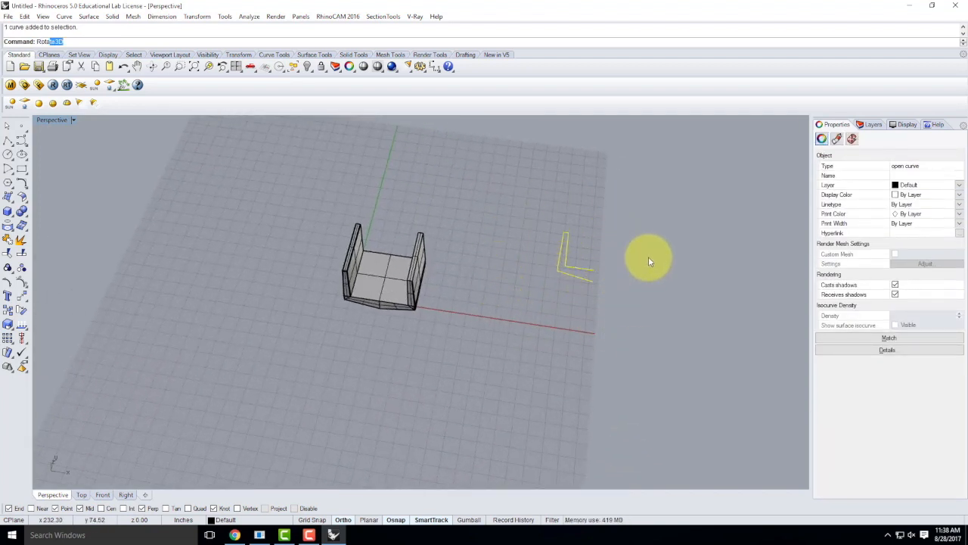
Step: Rotate the L-shaped curve 90° about its end to stand it upright
{"action": "key", "text": "Return"}
{"action": "left_click", "coordinate": [595, 271]}
{"action": "left_click", "coordinate": [566, 264]}
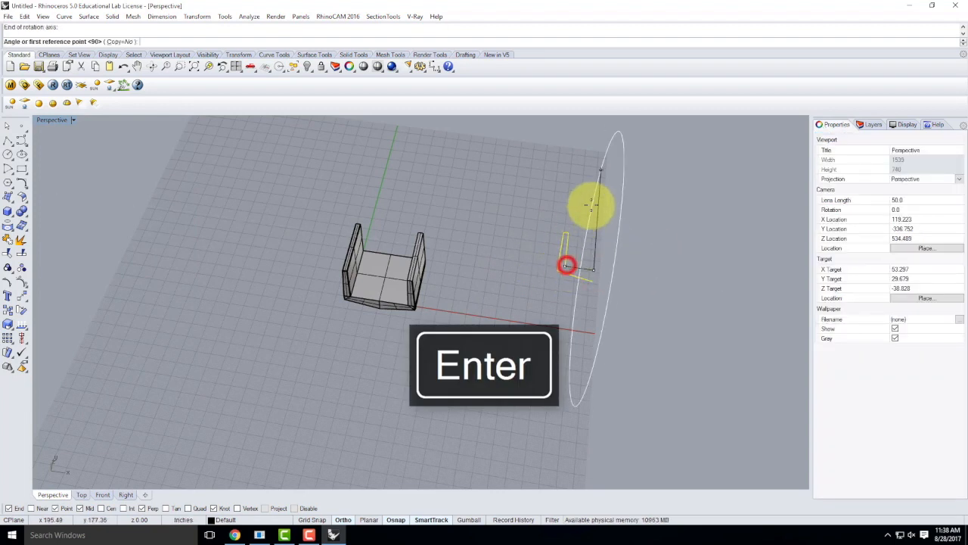
{"action": "left_click", "coordinate": [588, 205]}
{"action": "left_click", "coordinate": [629, 210]}
{"action": "right_click_drag", "start_coordinate": [679, 246], "coordinate": [598, 212]}
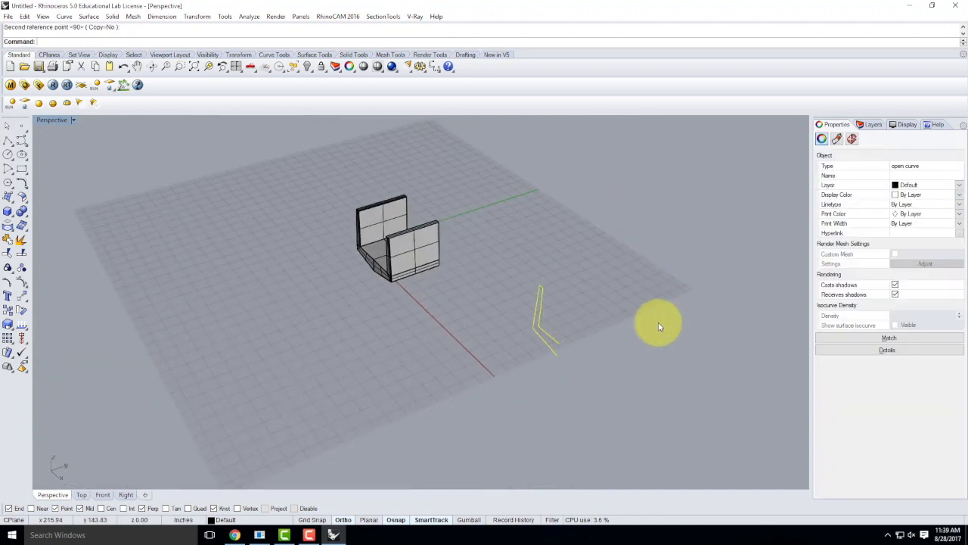
Step: Offset the upright L curve by 24 and select both curves
{"action": "key", "text": "Return"}
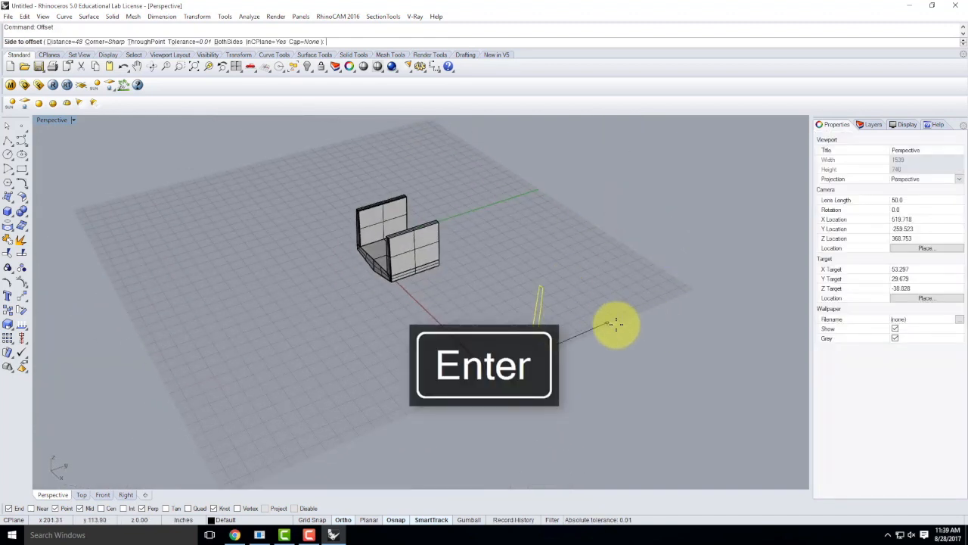
{"action": "key", "text": "BackSpace"}
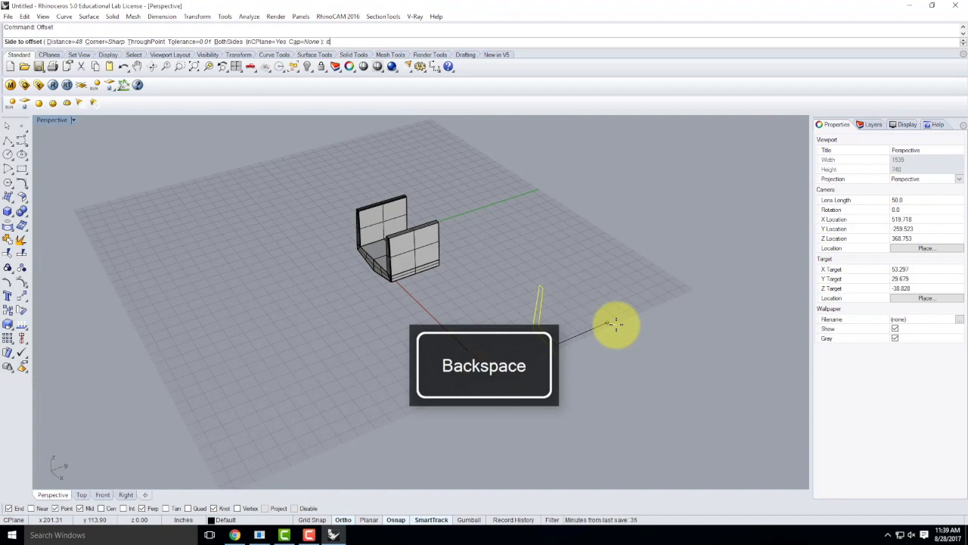
{"action": "key", "text": "Return"}
{"action": "type", "text": "24"}
{"action": "key", "text": "Return"}
{"action": "left_click", "coordinate": [617, 324]}
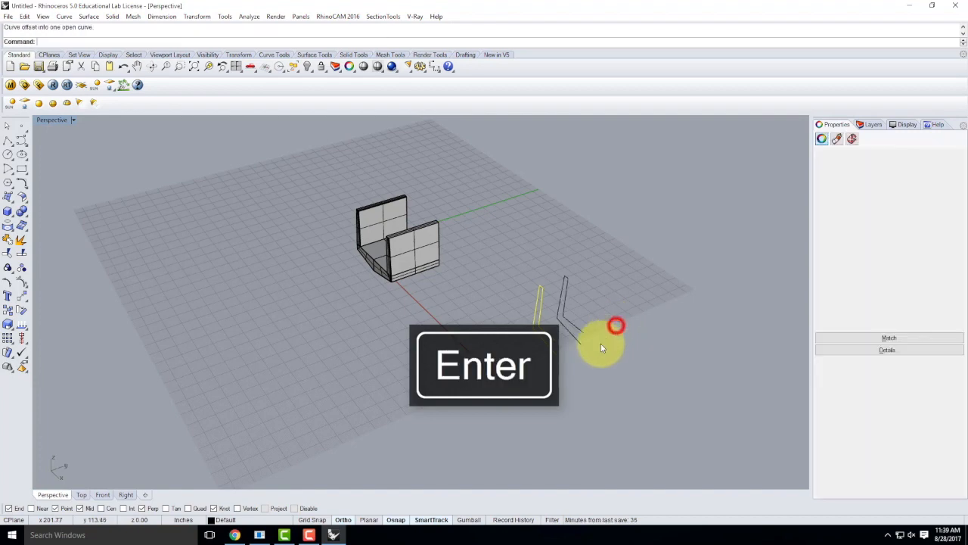
{"action": "key", "text": "Escape"}
{"action": "scroll", "coordinate": [568, 327], "scroll_direction": "up", "scroll_amount": 3}
{"action": "left_click", "coordinate": [530, 341]}
{"action": "left_click", "coordinate": [585, 320]}
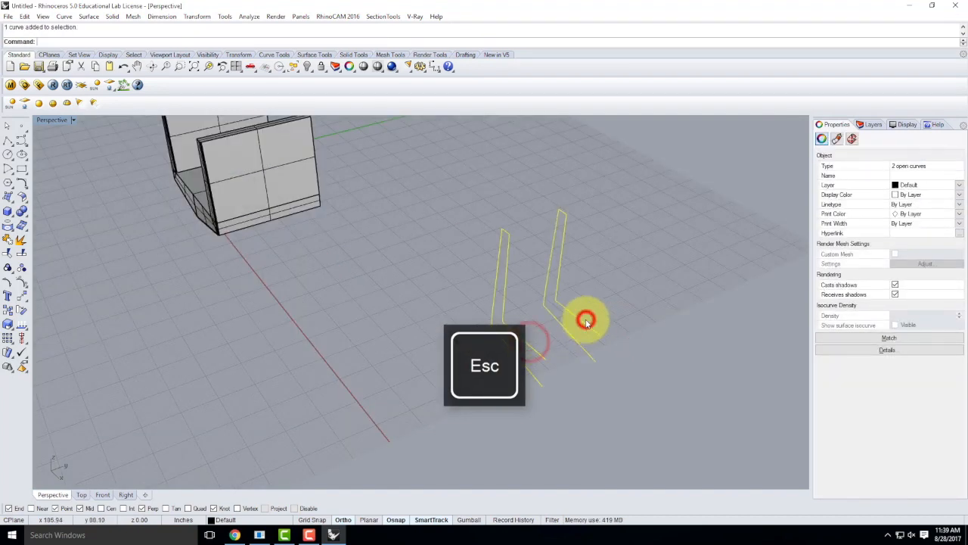
Step: Loft the two L-shaped curves into a thin surface
{"action": "type", "text": "Loft"}
{"action": "key", "text": "Return"}
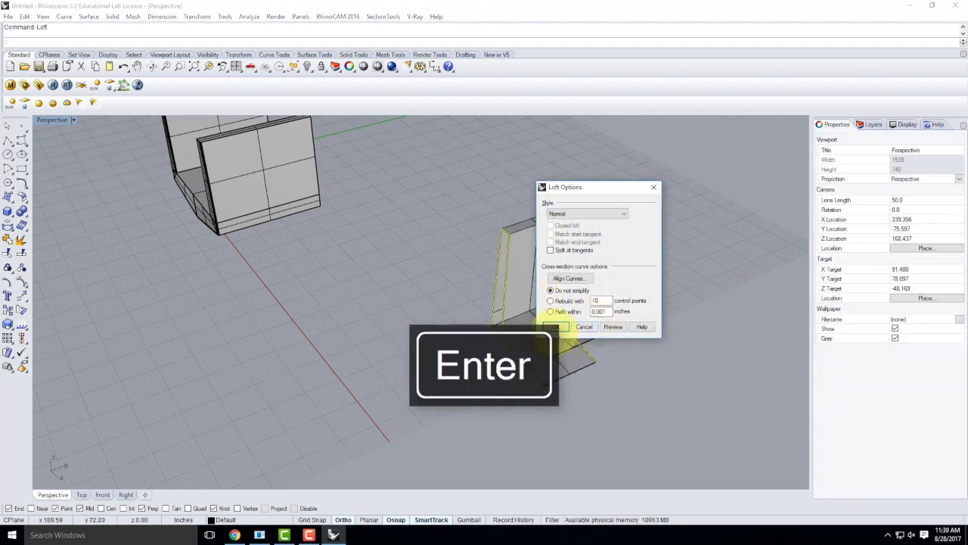
{"action": "key", "text": "Return"}
Step: Create a four-corner cap surface at the upright's open end, snapping to endpoints
{"action": "left_click", "coordinate": [8, 197]}
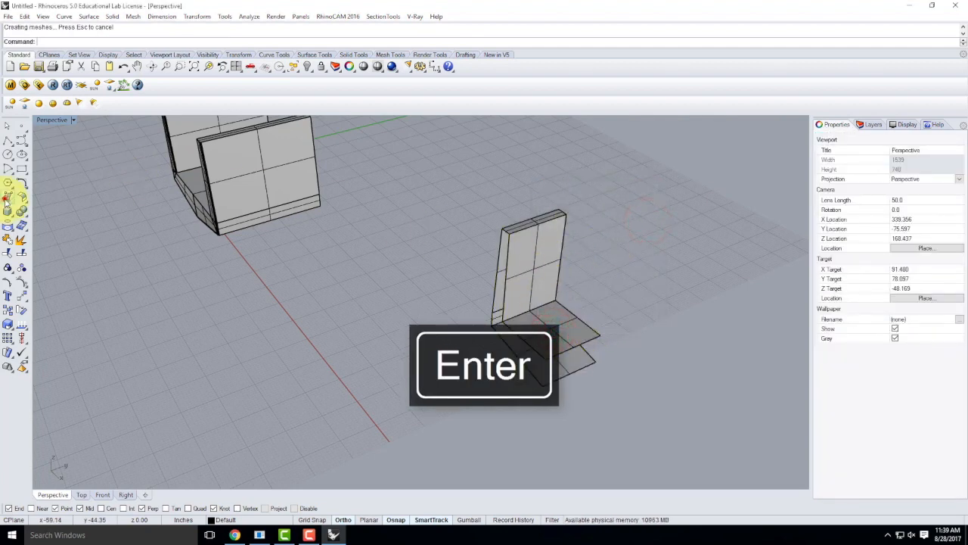
{"action": "right_click_drag", "start_coordinate": [507, 321], "coordinate": [624, 180]}
{"action": "scroll", "coordinate": [632, 162], "scroll_direction": "up", "scroll_amount": 3}
{"action": "left_click", "coordinate": [590, 172]}
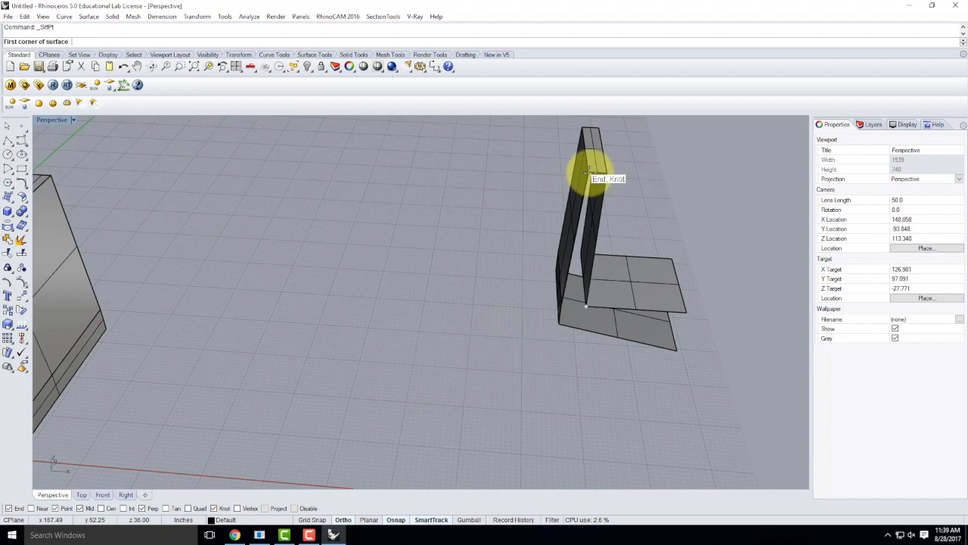
{"action": "left_click", "coordinate": [607, 174]}
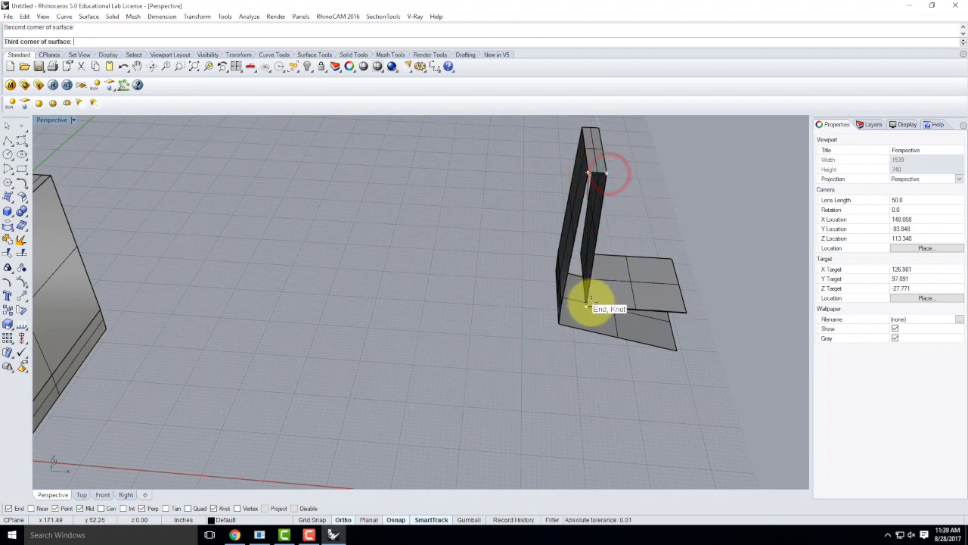
{"action": "left_click", "coordinate": [587, 303]}
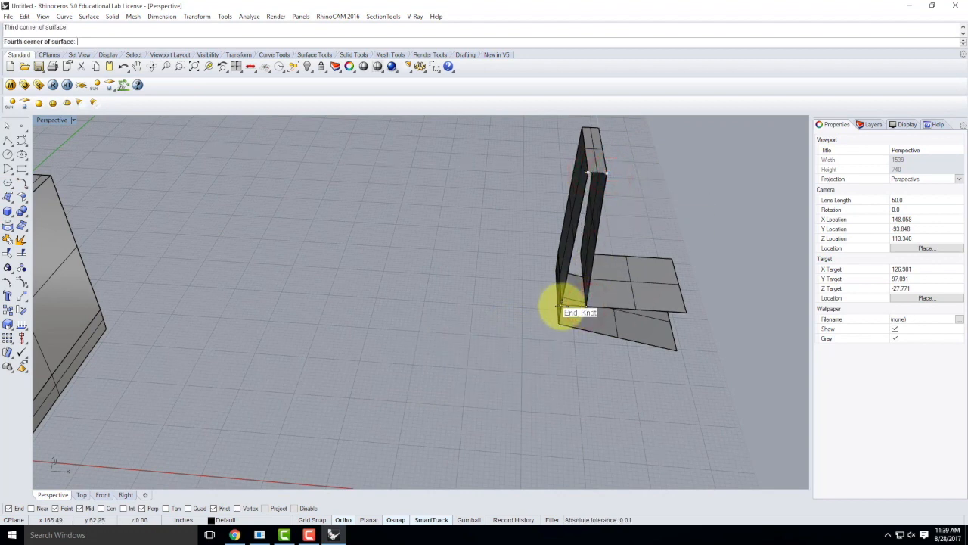
{"action": "left_click", "coordinate": [559, 307]}
Step: Add a three-corner cap and a final four-corner cap to close the remaining open end
{"action": "right_click", "coordinate": [560, 310]}
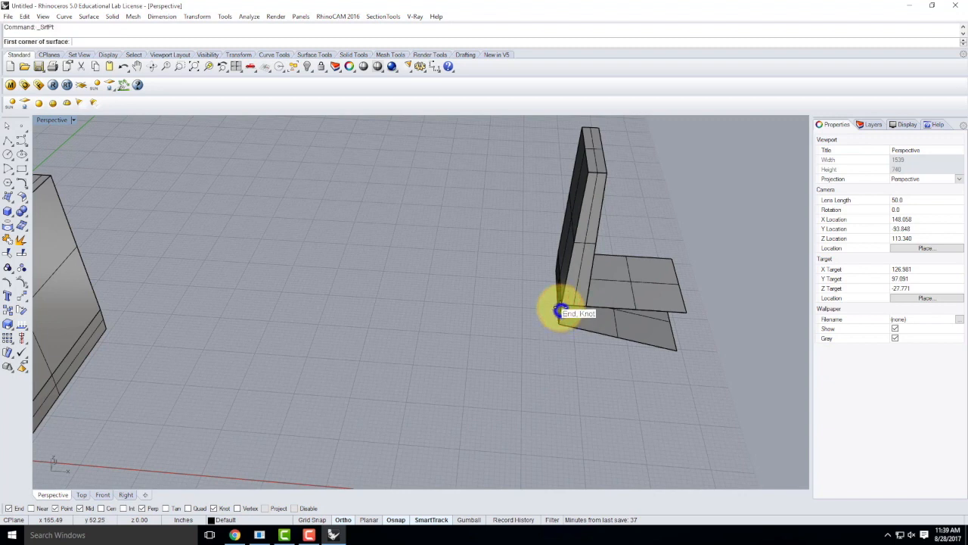
{"action": "left_click", "coordinate": [560, 307]}
{"action": "left_click", "coordinate": [586, 306]}
{"action": "left_click", "coordinate": [558, 327]}
{"action": "key", "text": "Return"}
{"action": "right_click", "coordinate": [637, 309]}
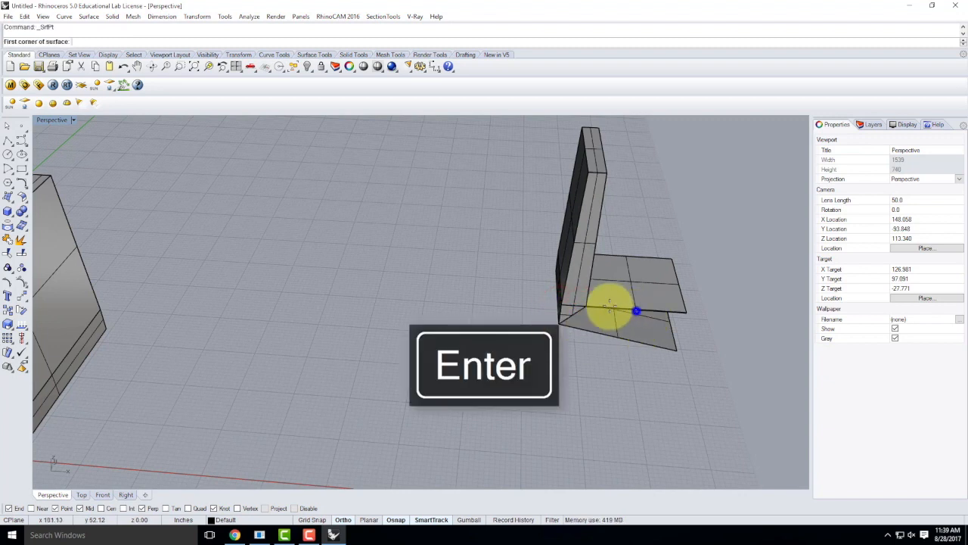
{"action": "left_click", "coordinate": [588, 308]}
{"action": "left_click", "coordinate": [683, 311]}
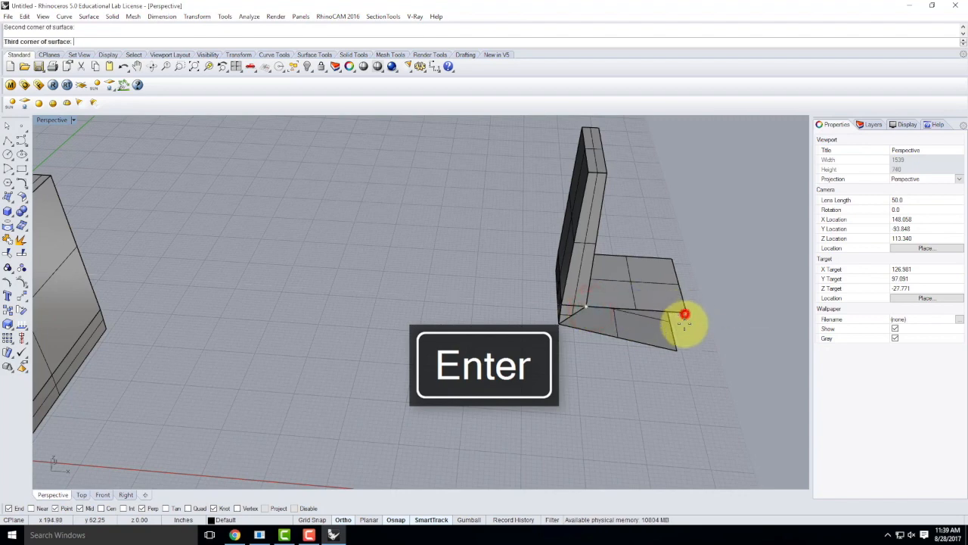
{"action": "left_click", "coordinate": [675, 349]}
{"action": "left_click", "coordinate": [562, 324]}
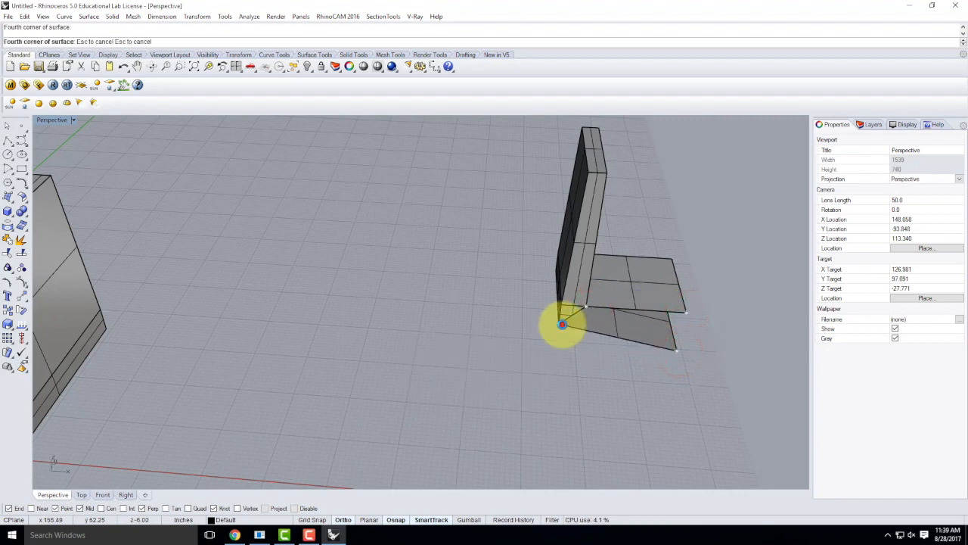
{"action": "right_click_drag", "start_coordinate": [716, 342], "coordinate": [614, 319]}
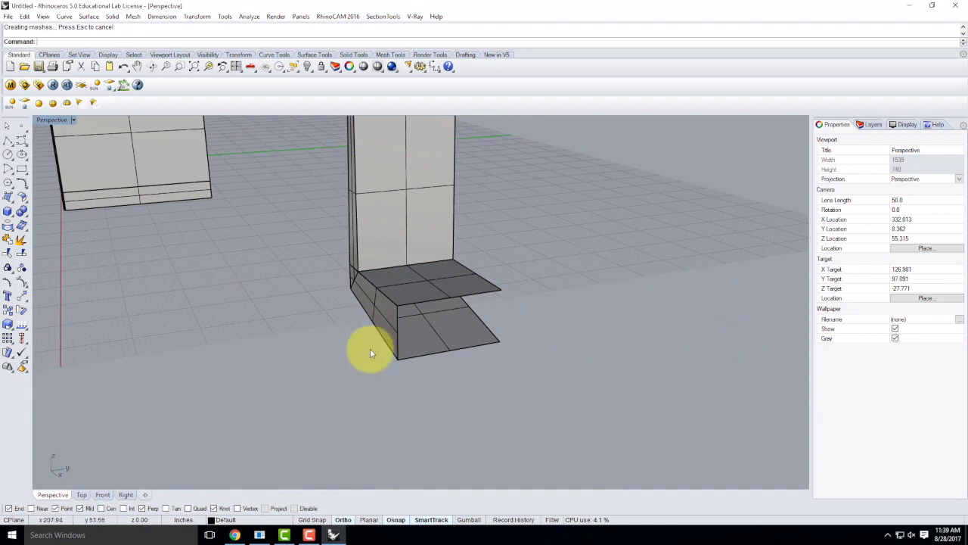
{"action": "scroll", "coordinate": [369, 348], "scroll_direction": "down", "scroll_amount": 5}
{"action": "scroll", "coordinate": [355, 221], "scroll_direction": "up", "scroll_amount": 5}
Step: Chamfer the part's edge, front-top and left-top edges with the surface Chamfer command
{"action": "type", "text": "ChamferSrf"}
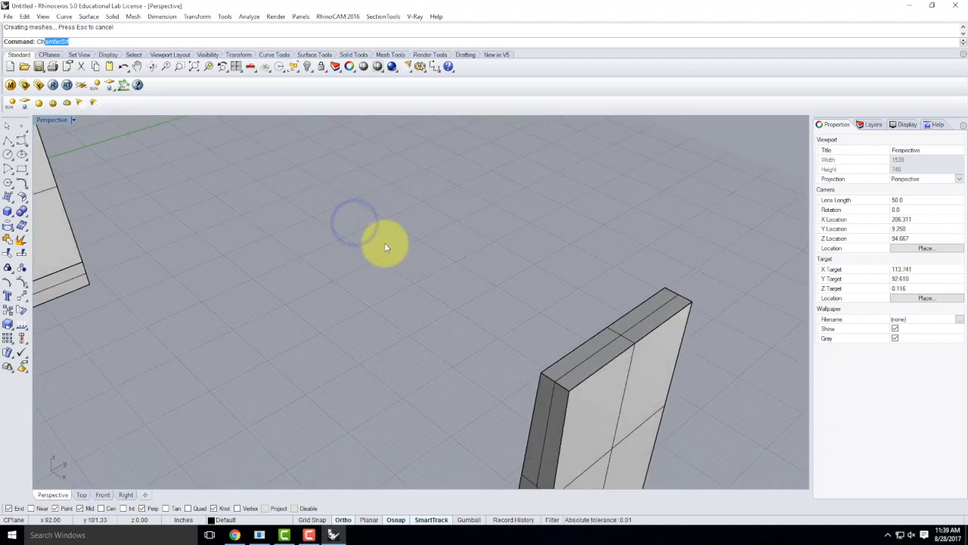
{"action": "key", "text": "Return"}
{"action": "left_click", "coordinate": [558, 422]}
{"action": "left_click", "coordinate": [572, 425]}
{"action": "right_click", "coordinate": [584, 394]}
{"action": "left_click", "coordinate": [589, 394]}
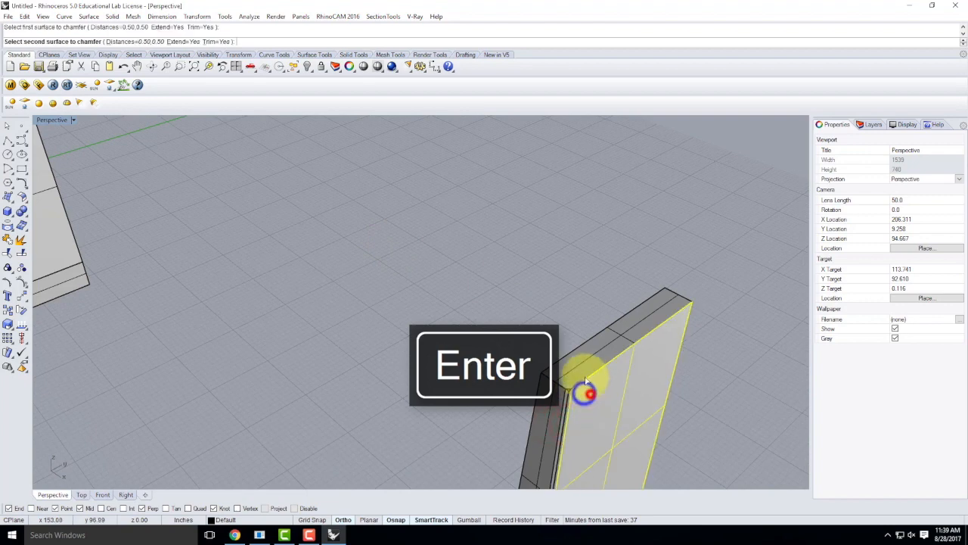
{"action": "left_click", "coordinate": [583, 371]}
{"action": "right_click", "coordinate": [586, 401]}
{"action": "left_click", "coordinate": [550, 391]}
{"action": "left_click", "coordinate": [556, 374]}
{"action": "scroll", "coordinate": [571, 394], "scroll_direction": "up", "scroll_amount": 8}
{"action": "scroll", "coordinate": [571, 395], "scroll_direction": "down", "scroll_amount": 8}
{"action": "key", "text": "Escape"}
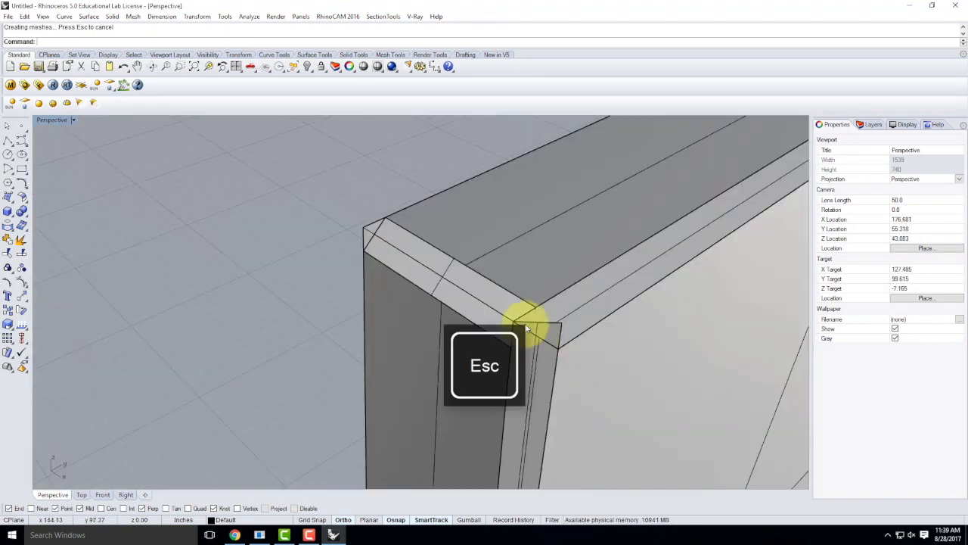
Step: Draw a closed polyline across the two chamfer corners
{"action": "left_click", "coordinate": [7, 142]}
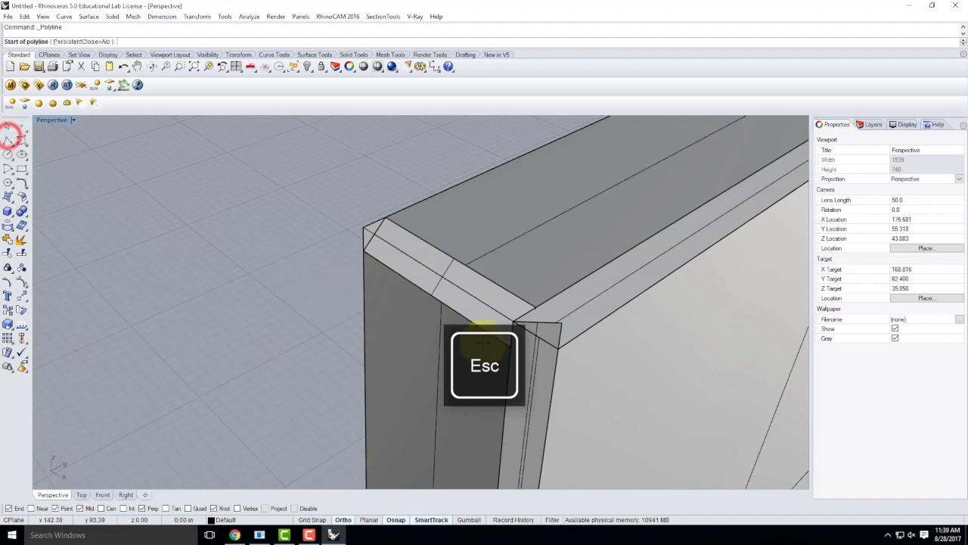
{"action": "left_click", "coordinate": [536, 308]}
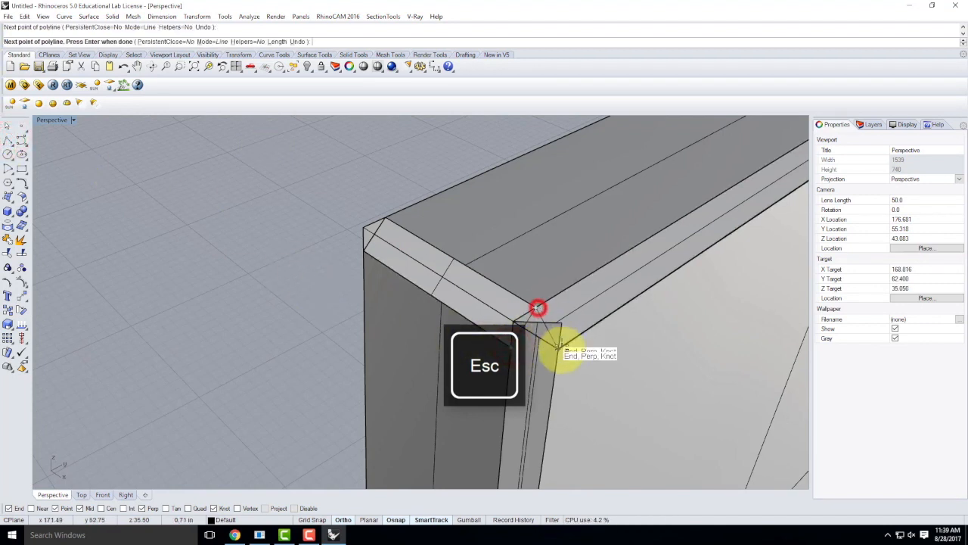
{"action": "left_click", "coordinate": [561, 351]}
{"action": "type", "text": "c"}
{"action": "key", "text": "Return"}
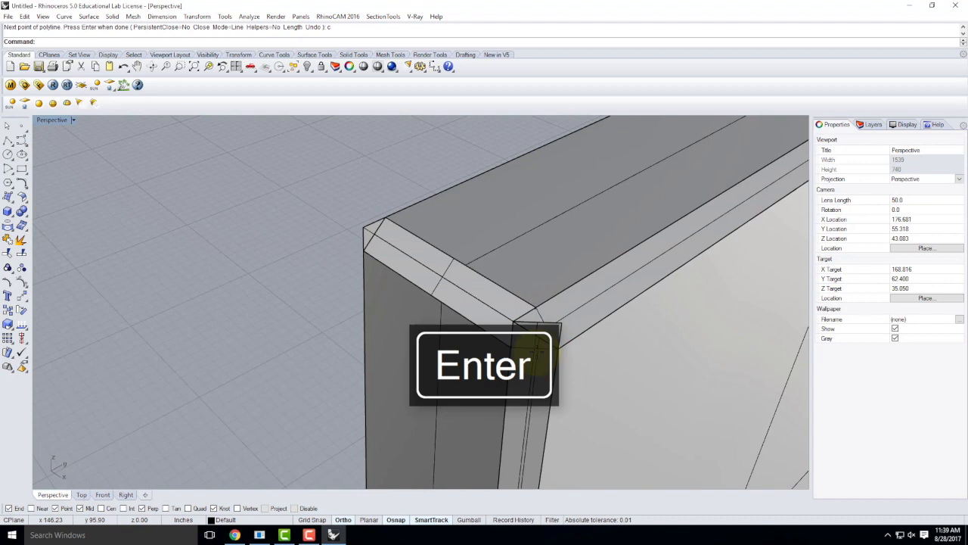
Step: Trim the excess corner edges using the new polyline as the cutter
{"action": "left_click", "coordinate": [534, 354]}
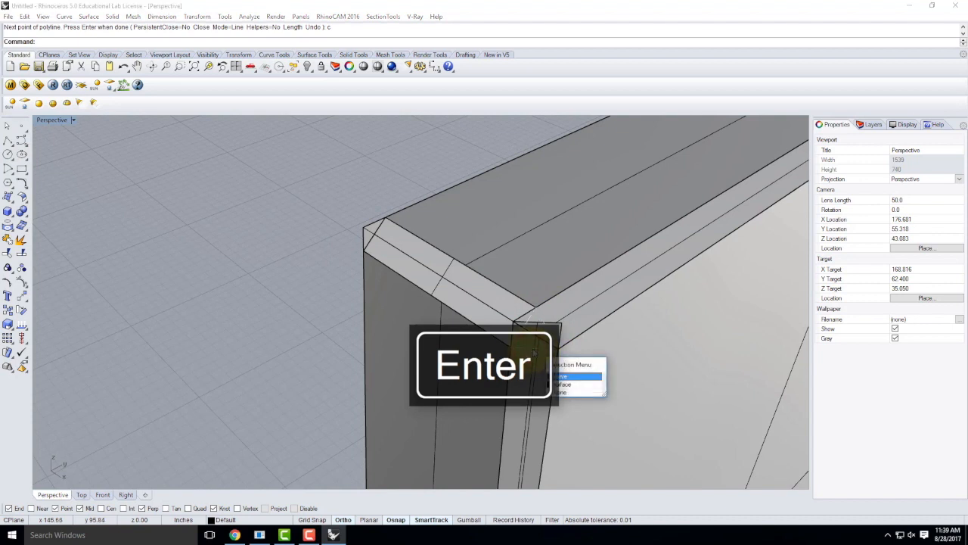
{"action": "left_click", "coordinate": [574, 377]}
{"action": "type", "text": "Trim"}
{"action": "key", "text": "Return"}
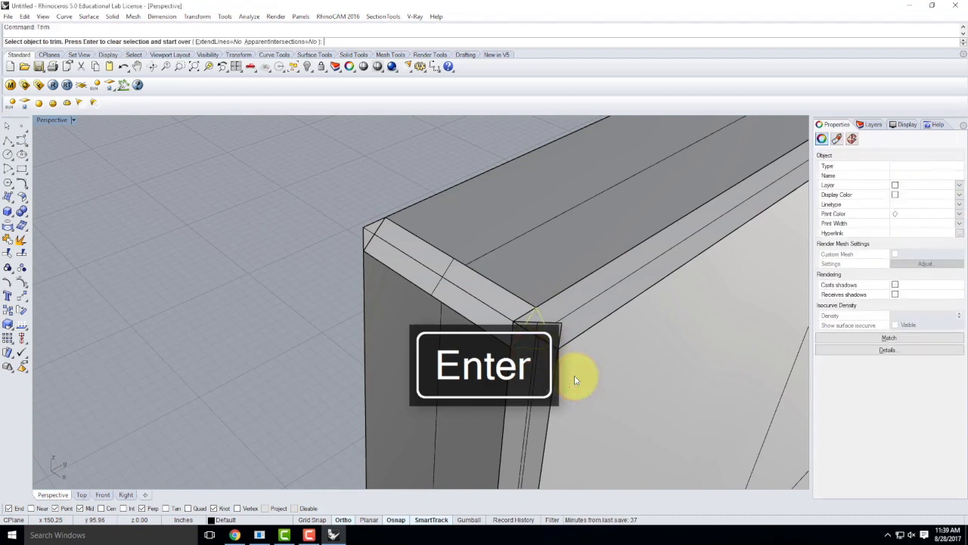
{"action": "left_click", "coordinate": [514, 325]}
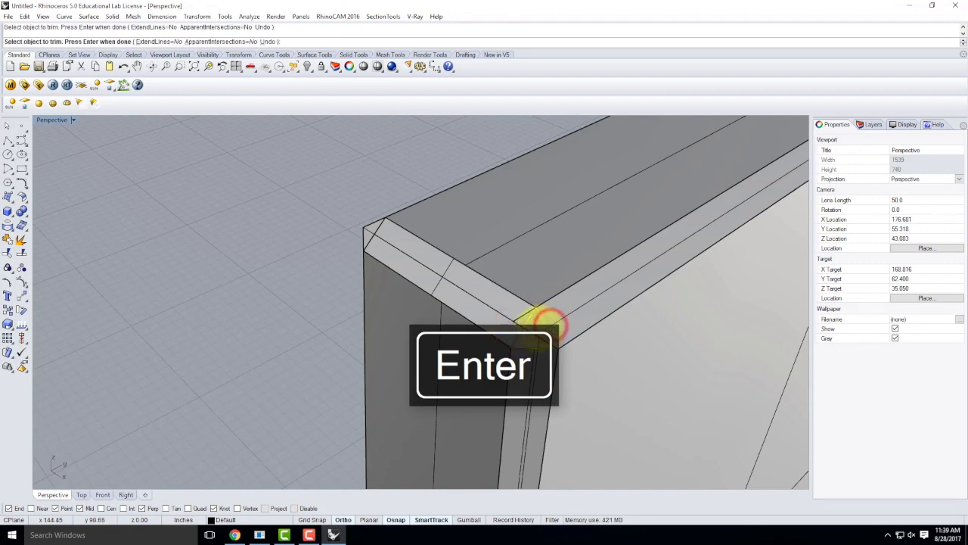
{"action": "left_click", "coordinate": [533, 327]}
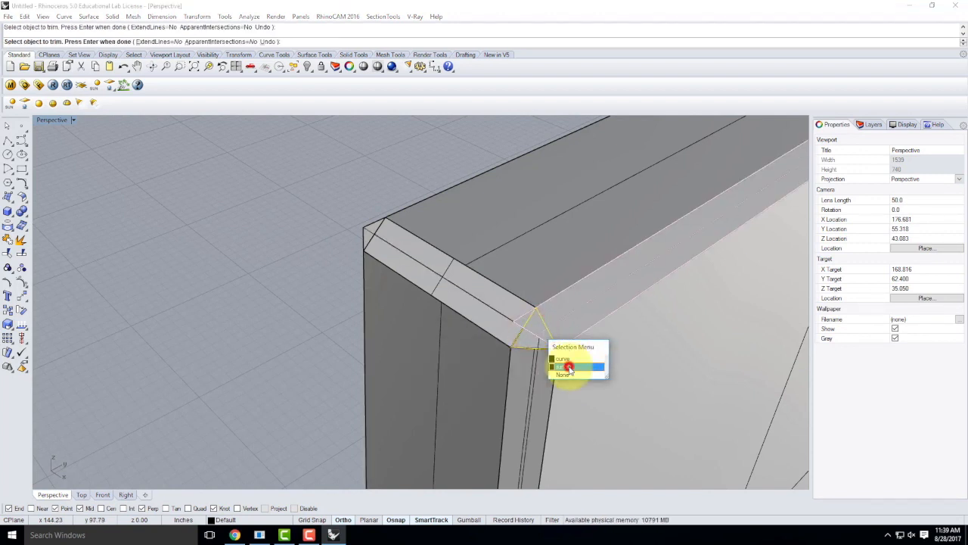
{"action": "left_click", "coordinate": [569, 367]}
{"action": "left_click", "coordinate": [515, 322]}
{"action": "left_click", "coordinate": [546, 349]}
{"action": "key", "text": "Escape"}
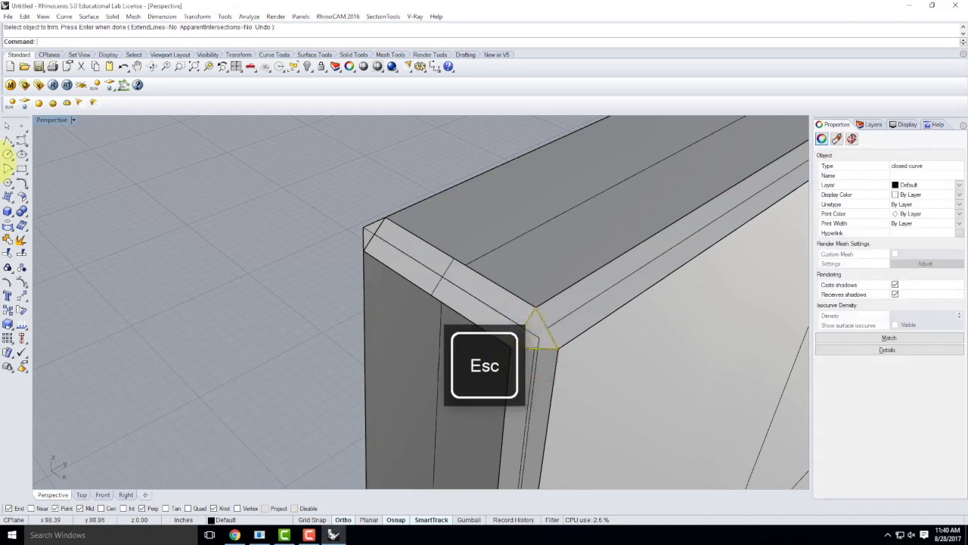
Step: Patch the open corner with a three-point surface snapped to the corner vertices
{"action": "left_click", "coordinate": [18, 198]}
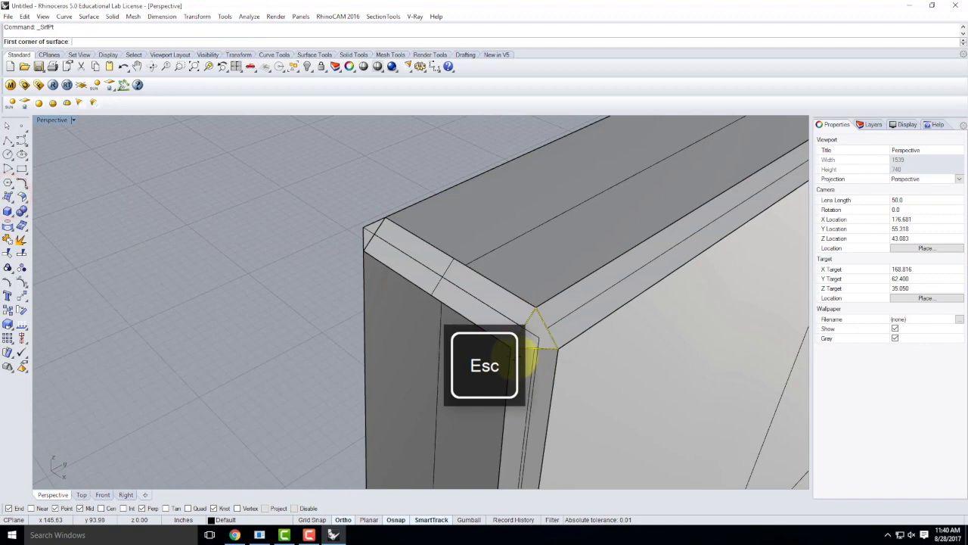
{"action": "left_click", "coordinate": [512, 349]}
{"action": "left_click", "coordinate": [536, 307]}
{"action": "left_click", "coordinate": [558, 348]}
{"action": "key", "text": "Return"}
{"action": "right_click_drag", "start_coordinate": [558, 345], "coordinate": [357, 220]}
{"action": "scroll", "coordinate": [358, 219], "scroll_direction": "down", "scroll_amount": 3}
{"action": "scroll", "coordinate": [421, 288], "scroll_direction": "down", "scroll_amount": 8}
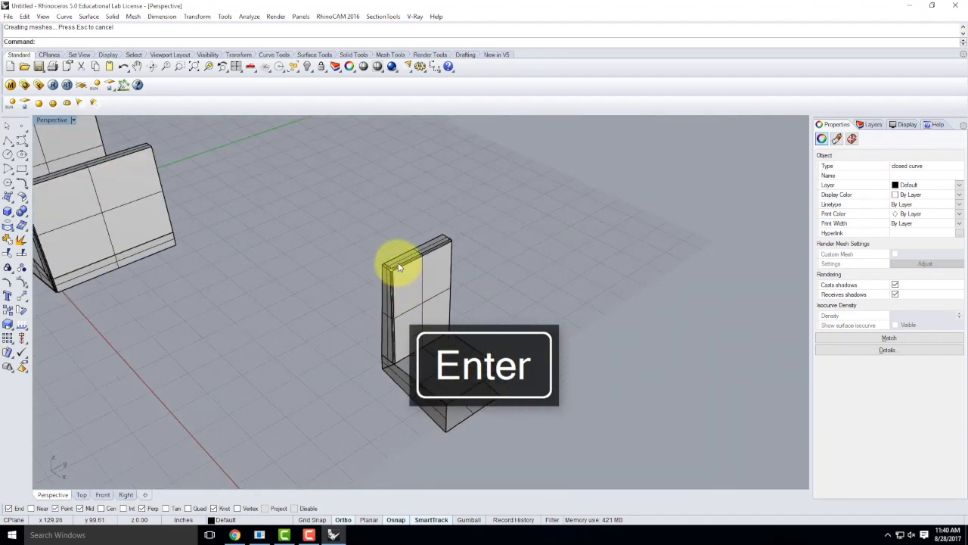
Step: Mirror the window-selected L-shaped half section across a two-point mirror plane
{"action": "scroll", "coordinate": [387, 386], "scroll_direction": "down", "scroll_amount": 3}
{"action": "left_click_drag", "start_coordinate": [359, 235], "coordinate": [483, 430]}
{"action": "type", "text": "mirror"}
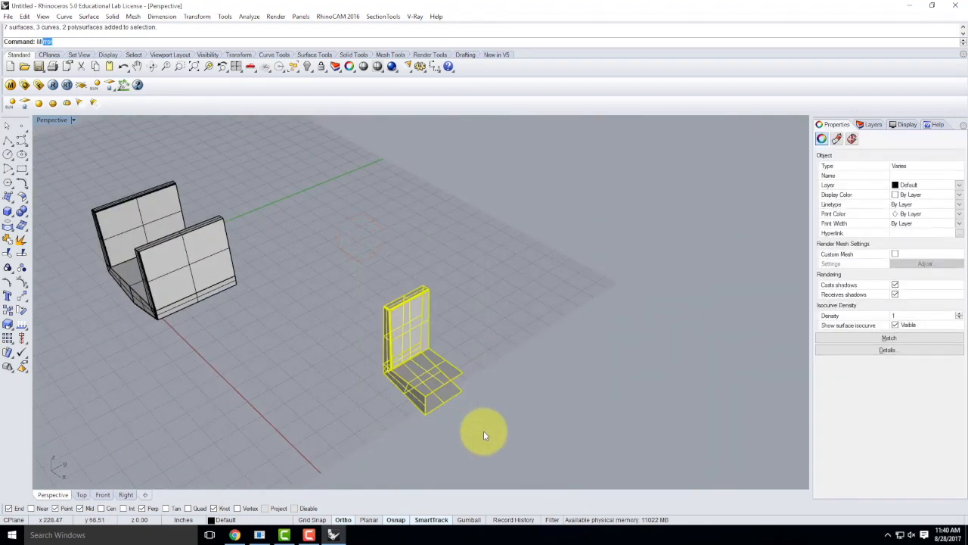
{"action": "key", "text": "Return"}
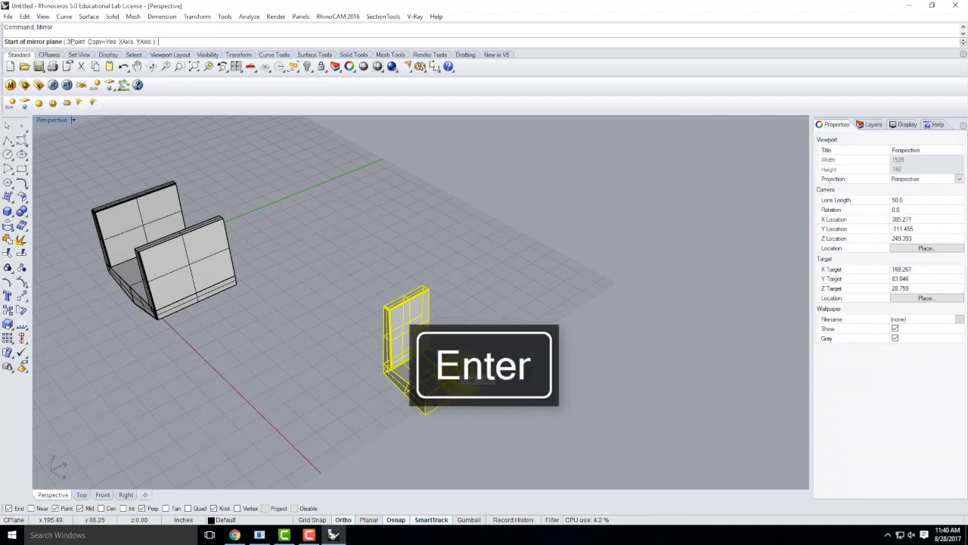
{"action": "left_click", "coordinate": [472, 388]}
{"action": "left_click", "coordinate": [351, 270]}
Step: Mirror the copied half section again to form the second U-shape, then deselect
{"action": "left_click_drag", "start_coordinate": [337, 211], "coordinate": [536, 439]}
{"action": "type", "text": "mir"}
{"action": "key", "text": "Return"}
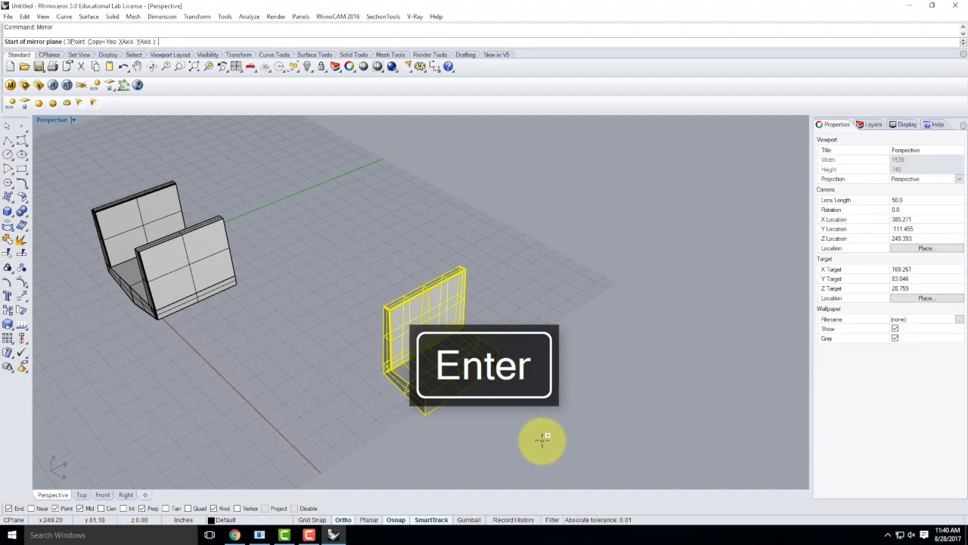
{"action": "left_click", "coordinate": [539, 441]}
{"action": "left_click", "coordinate": [372, 388]}
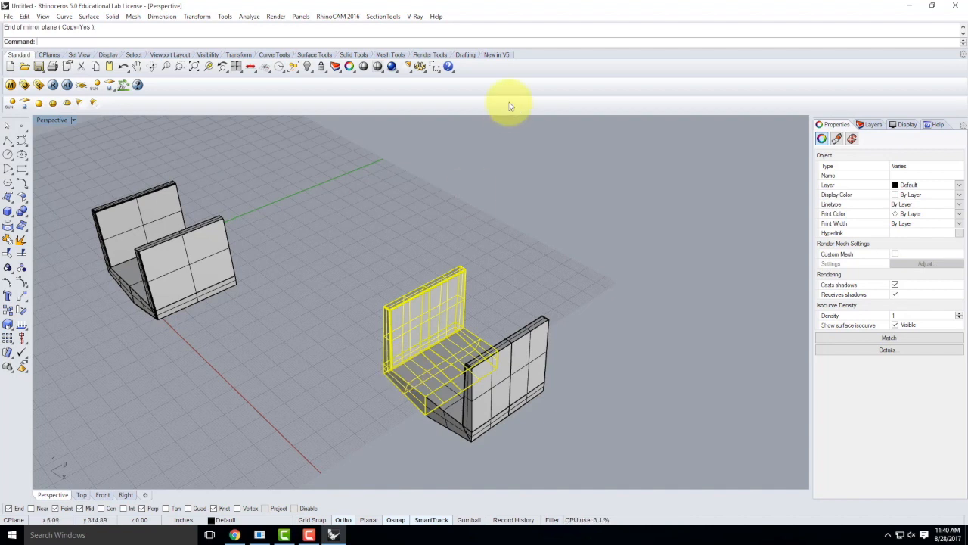
{"action": "left_click", "coordinate": [621, 257]}
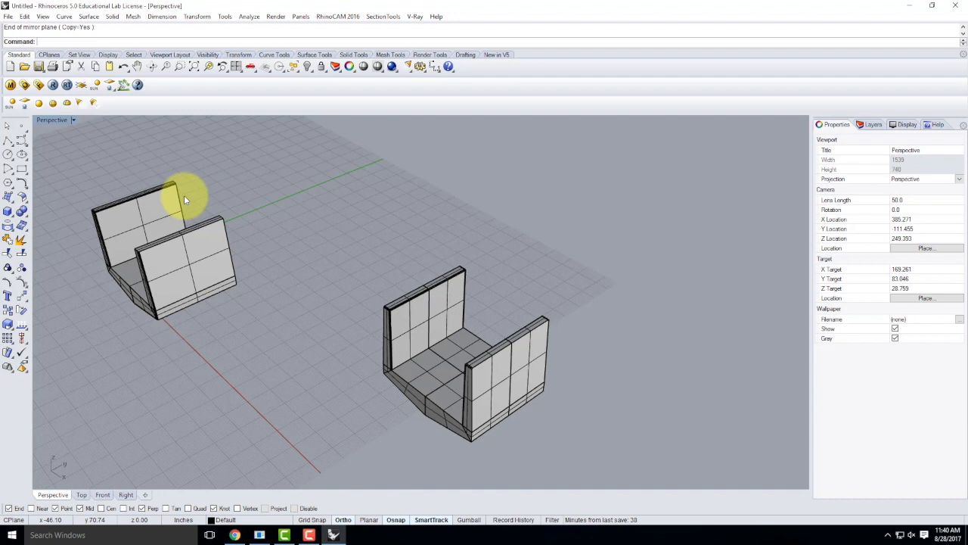
{"action": "scroll", "coordinate": [484, 244], "scroll_direction": "down", "scroll_amount": 3}
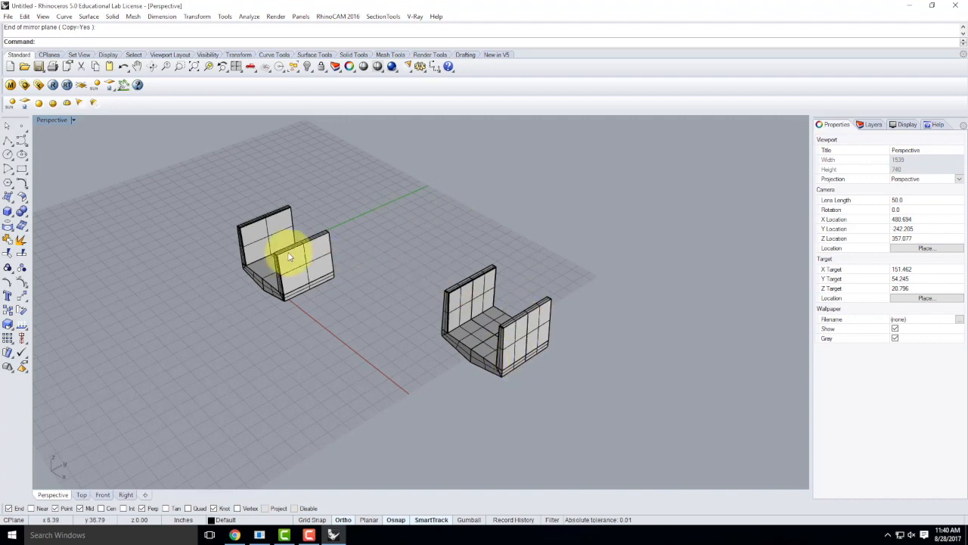
{"action": "scroll", "coordinate": [287, 255], "scroll_direction": "up", "scroll_amount": 4}
{"action": "right_click_drag", "start_coordinate": [237, 252], "coordinate": [443, 367]}
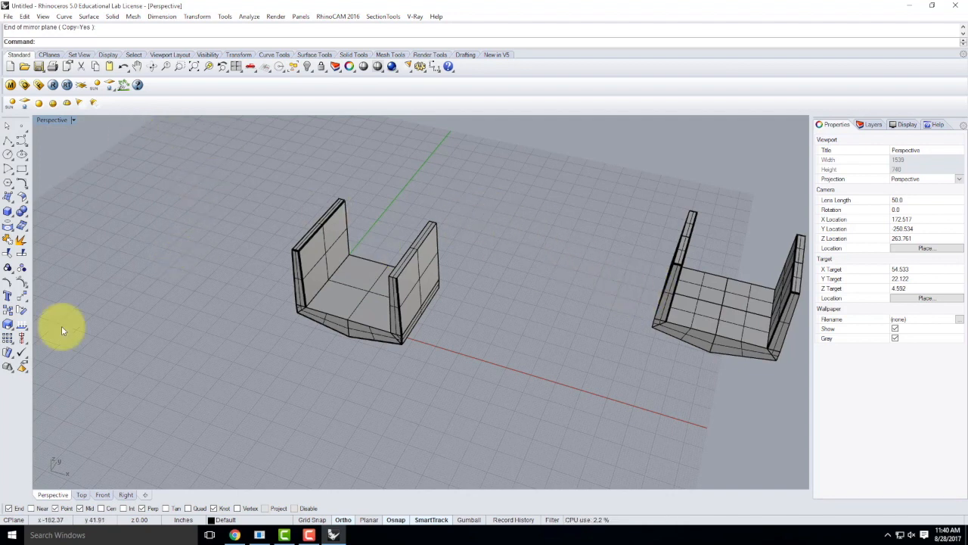
Step: Make Layer 02 current and rename it to 'Infinite Plane'
{"action": "left_click", "coordinate": [872, 125]}
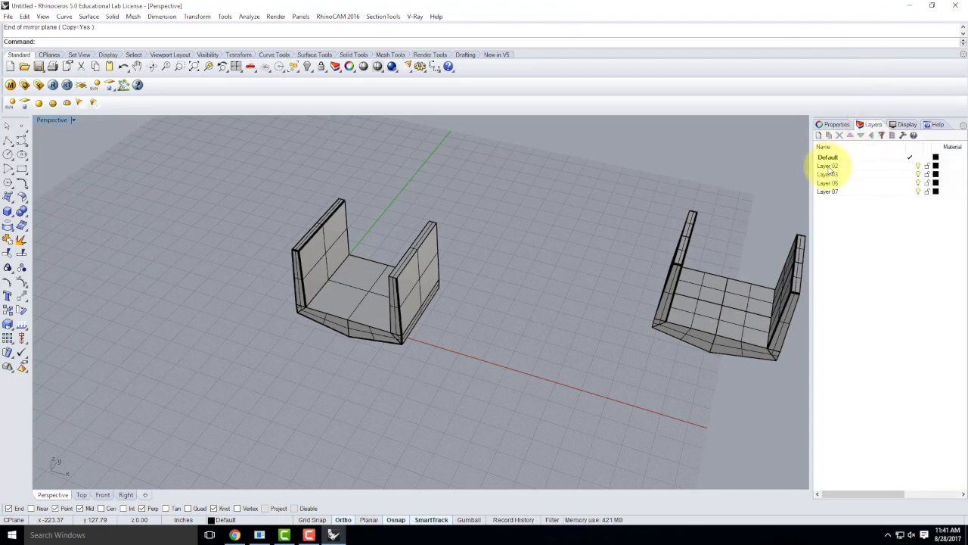
{"action": "left_click", "coordinate": [826, 165]}
{"action": "double_click", "coordinate": [838, 166]}
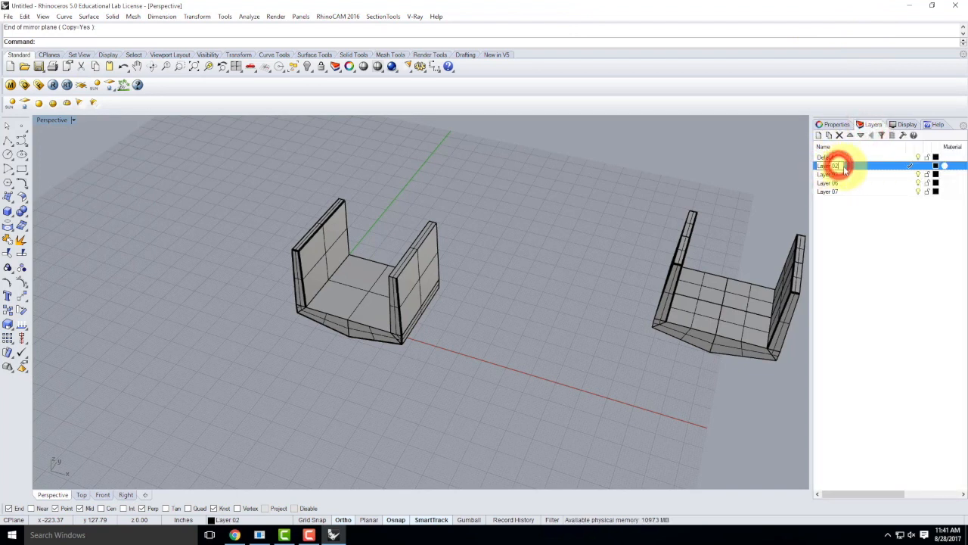
{"action": "left_click_drag", "start_coordinate": [840, 166], "coordinate": [775, 159]}
{"action": "type", "text": "l"}
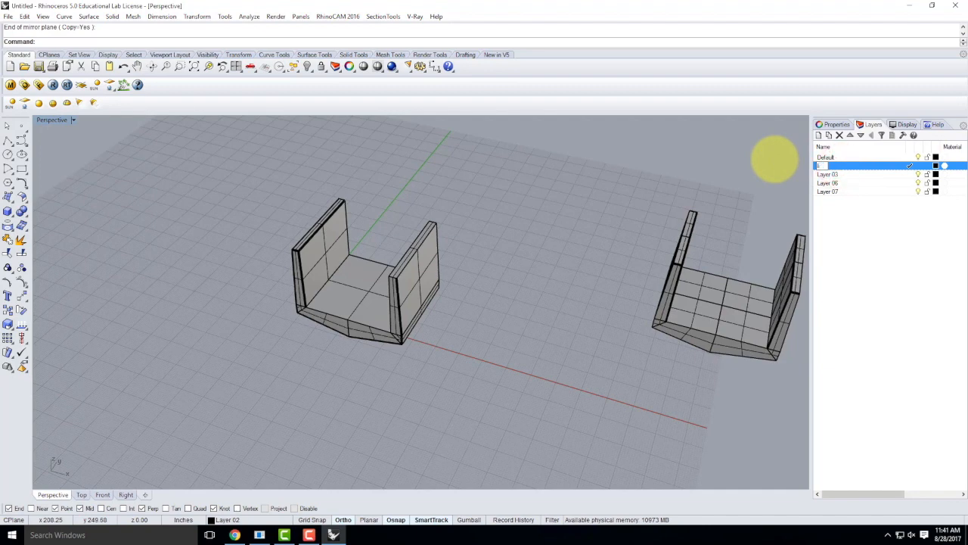
{"action": "key", "text": "BackSpace"}
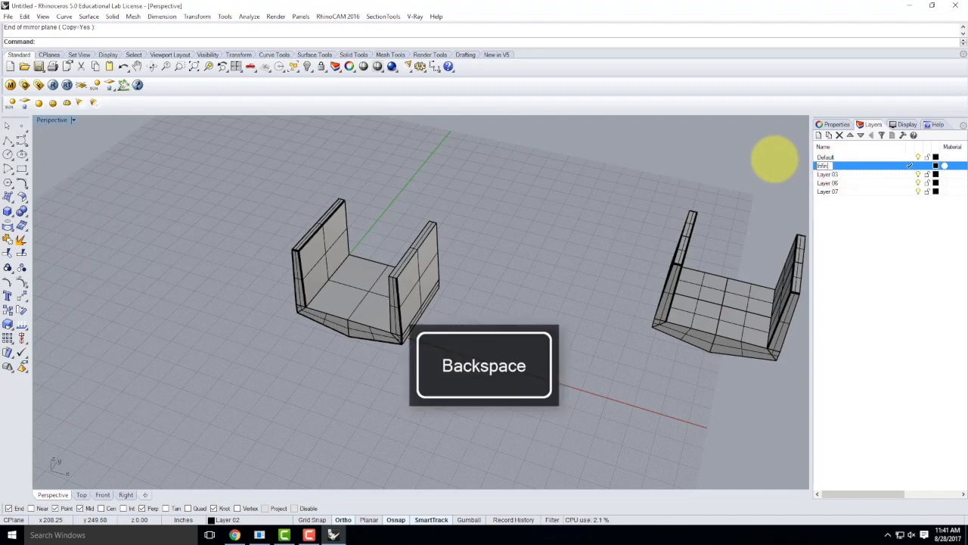
{"action": "type", "text": "Infinite Plane"}
{"action": "key", "text": "Return"}
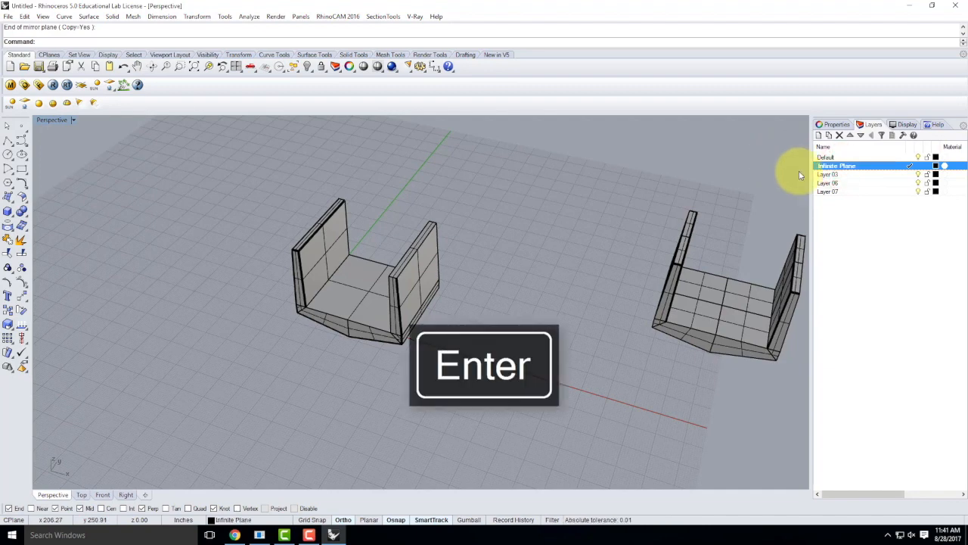
Step: Add a V-Ray infinite plane, make Default current and lock the Infinite Plane layer
{"action": "left_click", "coordinate": [81, 84]}
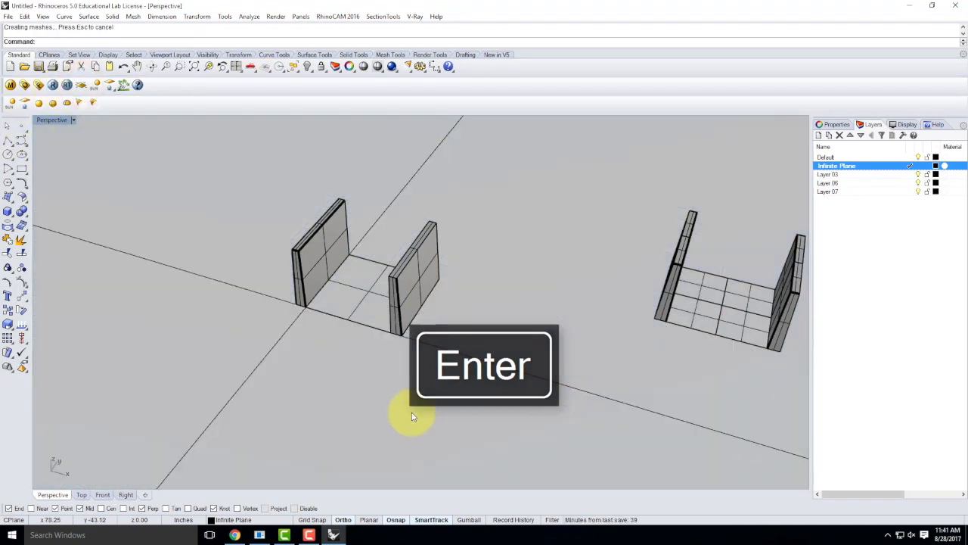
{"action": "left_click", "coordinate": [505, 369]}
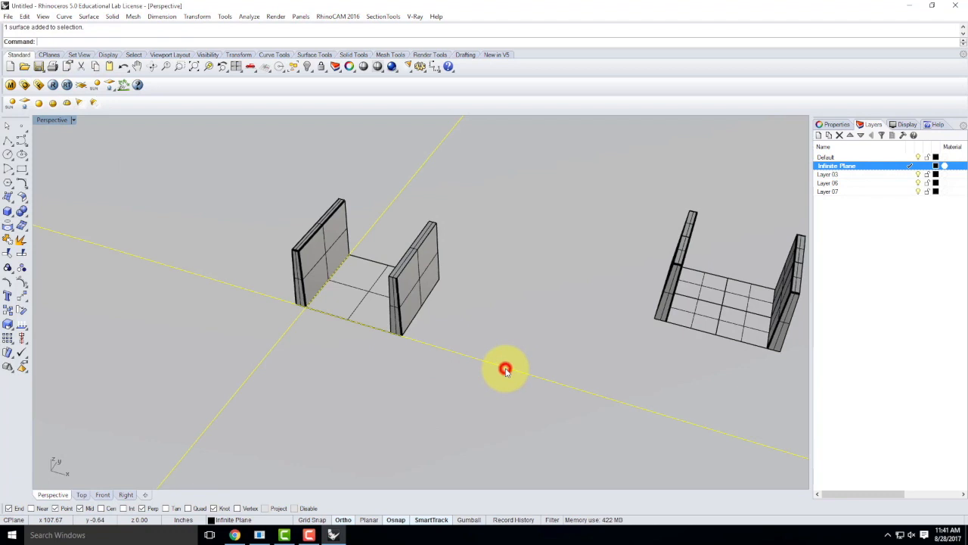
{"action": "key", "text": "Escape"}
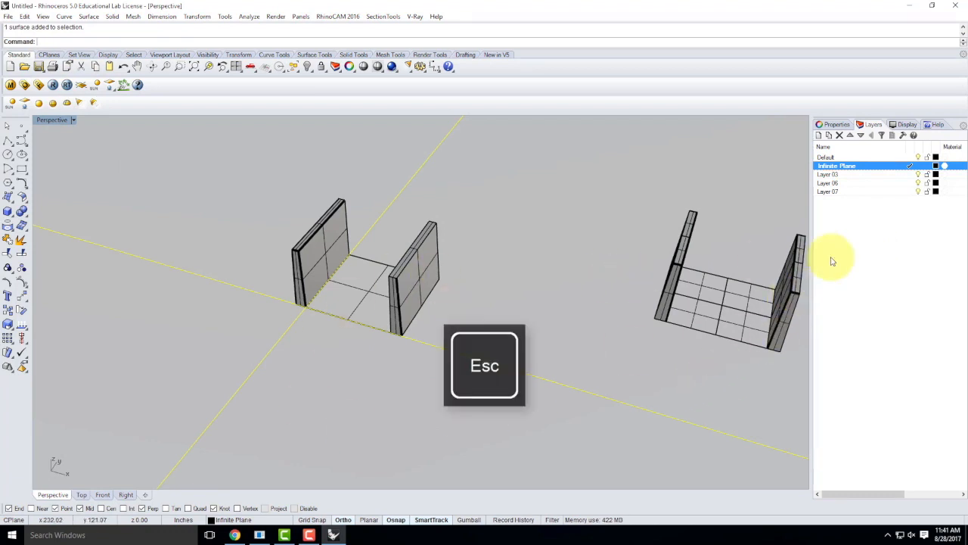
{"action": "double_click", "coordinate": [892, 159]}
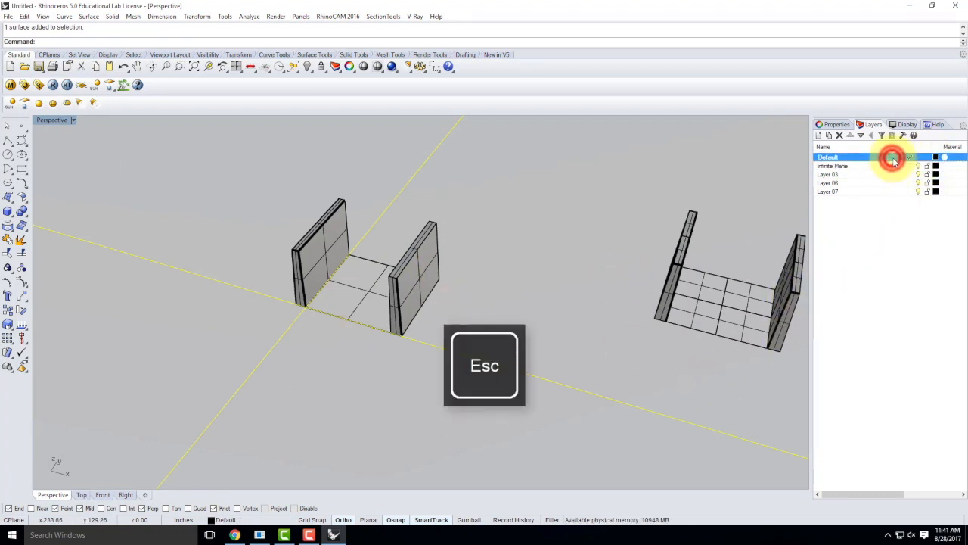
{"action": "left_click", "coordinate": [927, 166]}
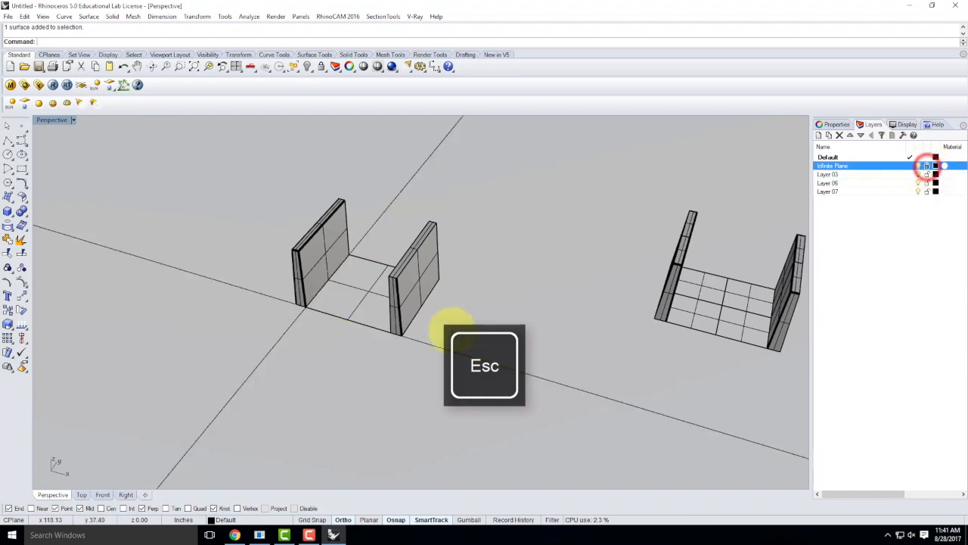
{"action": "left_click_drag", "start_coordinate": [545, 288], "coordinate": [434, 489]}
{"action": "left_click", "coordinate": [504, 386]}
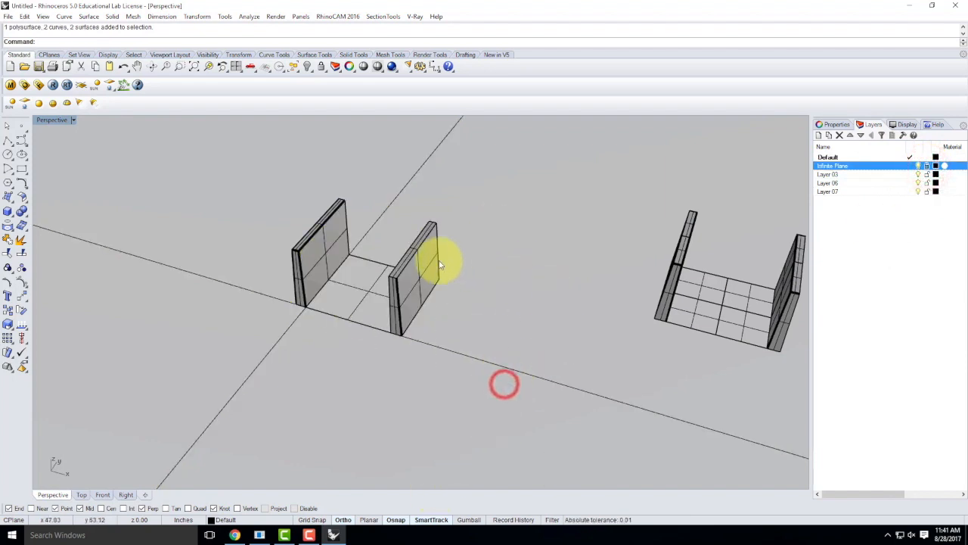
Step: Make Layer 03 current and rename it to 'Directional Light'
{"action": "double_click", "coordinate": [832, 174]}
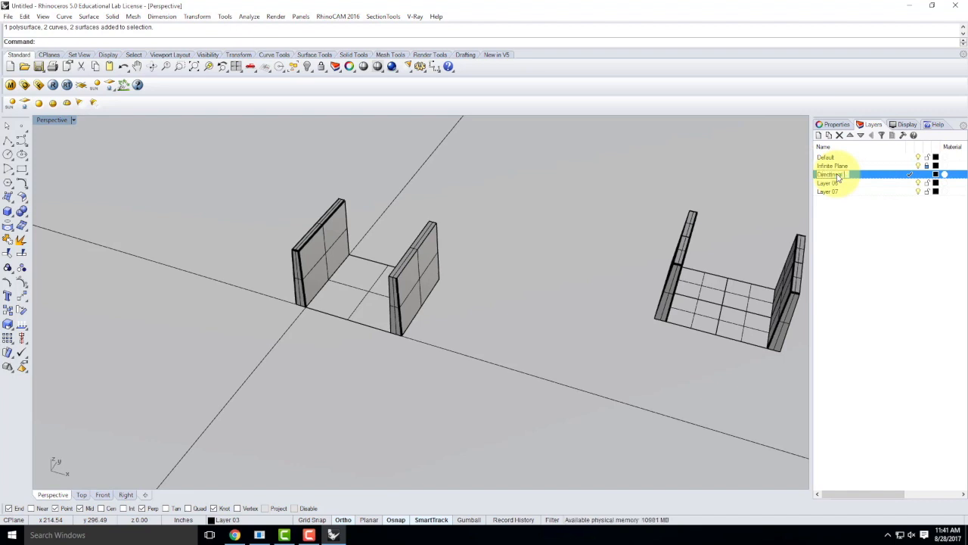
{"action": "type", "text": "t"}
{"action": "key", "text": "Return"}
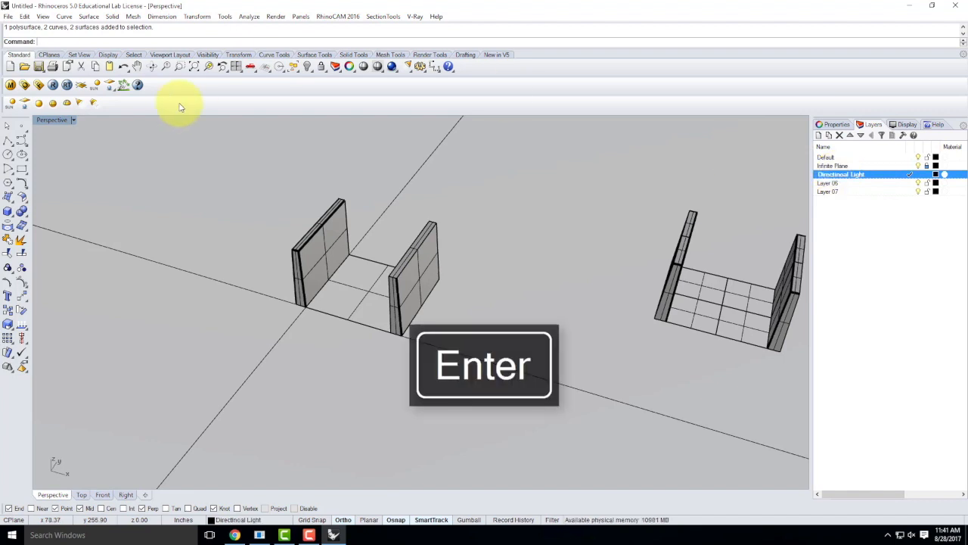
Step: Draw a helper box and create a directional light between its opposite corners
{"action": "left_click", "coordinate": [9, 211]}
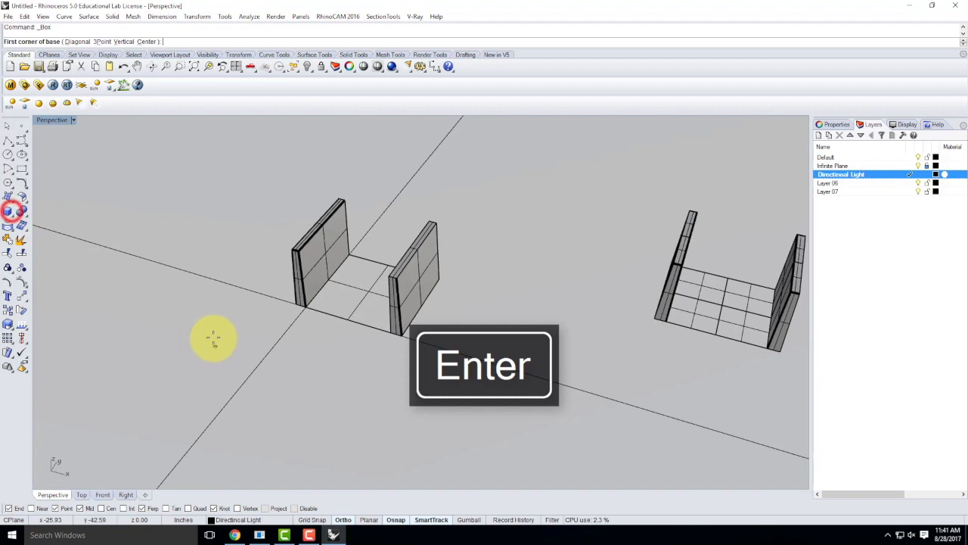
{"action": "left_click", "coordinate": [162, 302]}
{"action": "left_click", "coordinate": [168, 376]}
{"action": "left_click", "coordinate": [153, 322]}
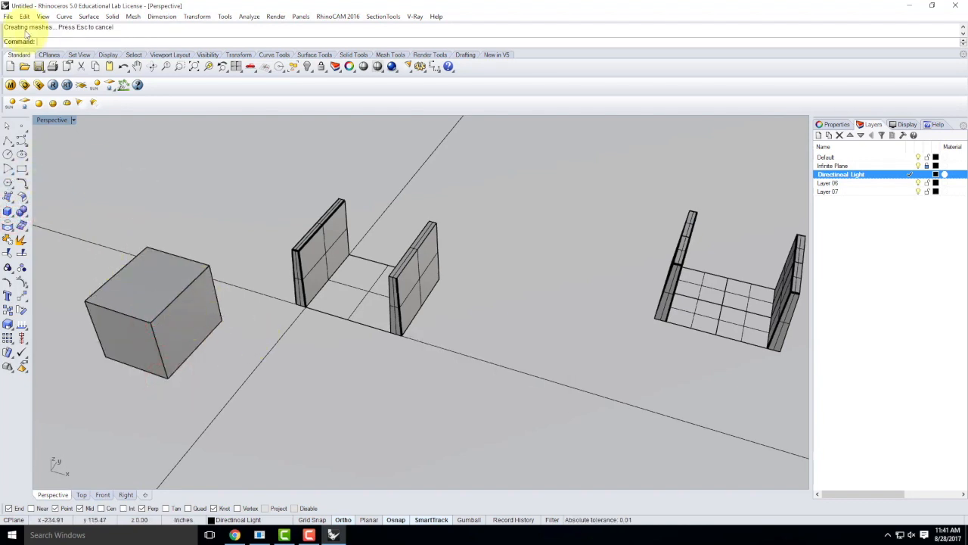
{"action": "left_click", "coordinate": [110, 104]}
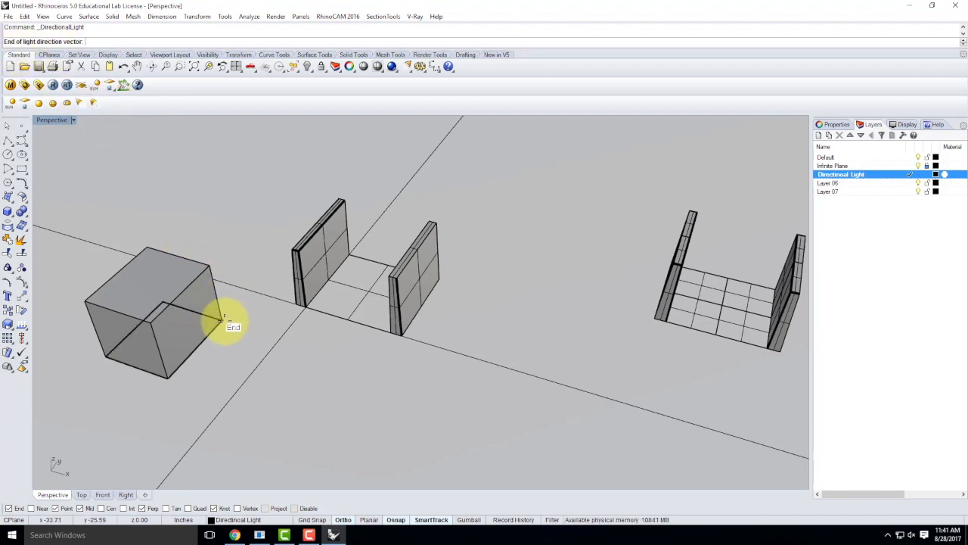
{"action": "left_click", "coordinate": [221, 321]}
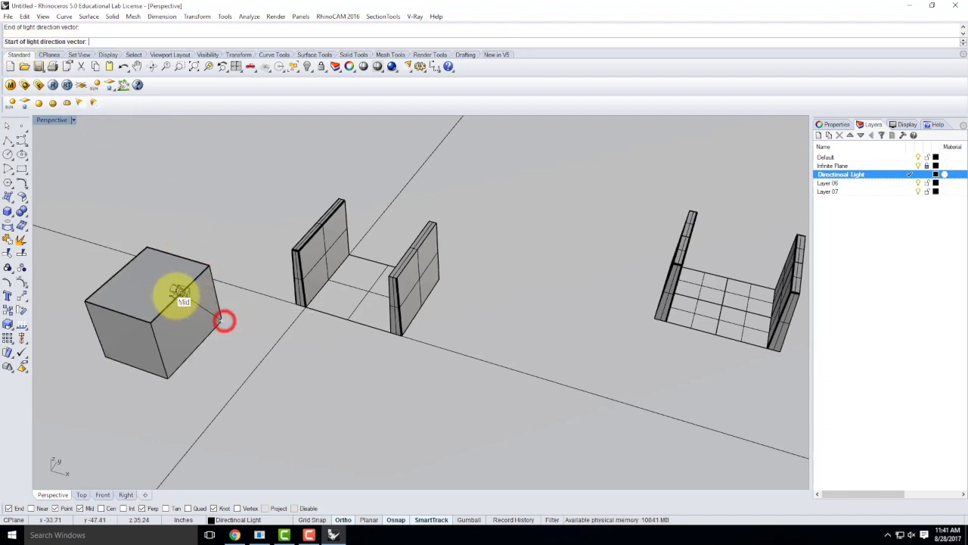
{"action": "left_click", "coordinate": [86, 302]}
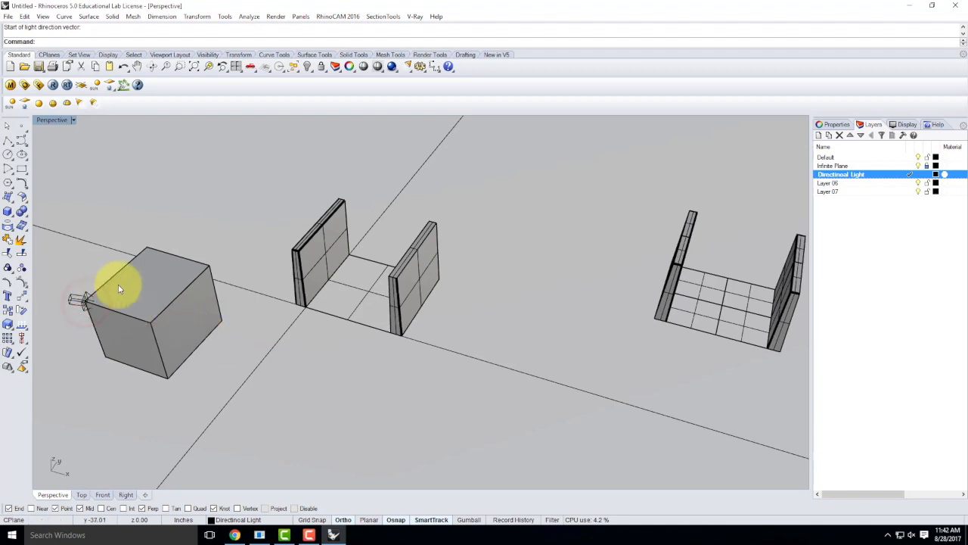
Step: Delete the helper box and make Default the current layer
{"action": "left_click", "coordinate": [188, 289]}
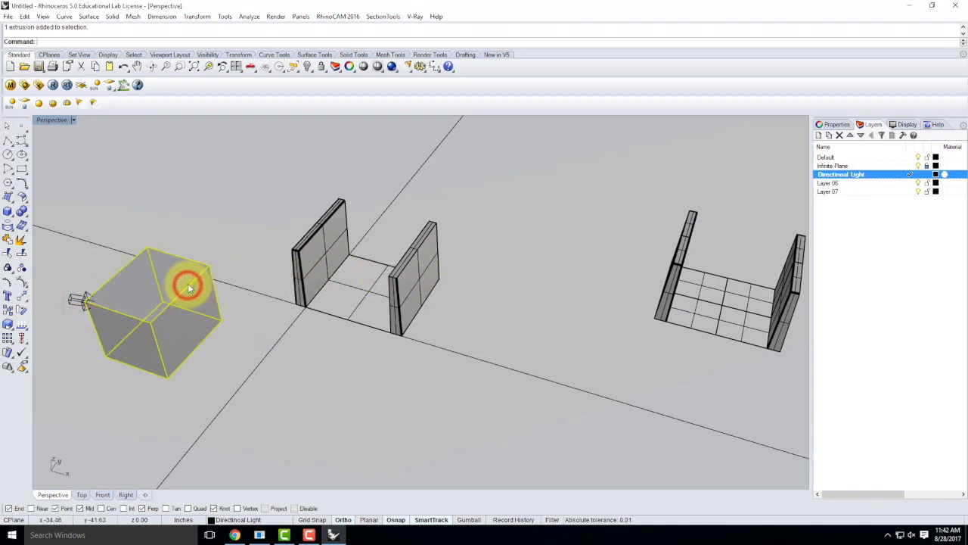
{"action": "key", "text": "Delete"}
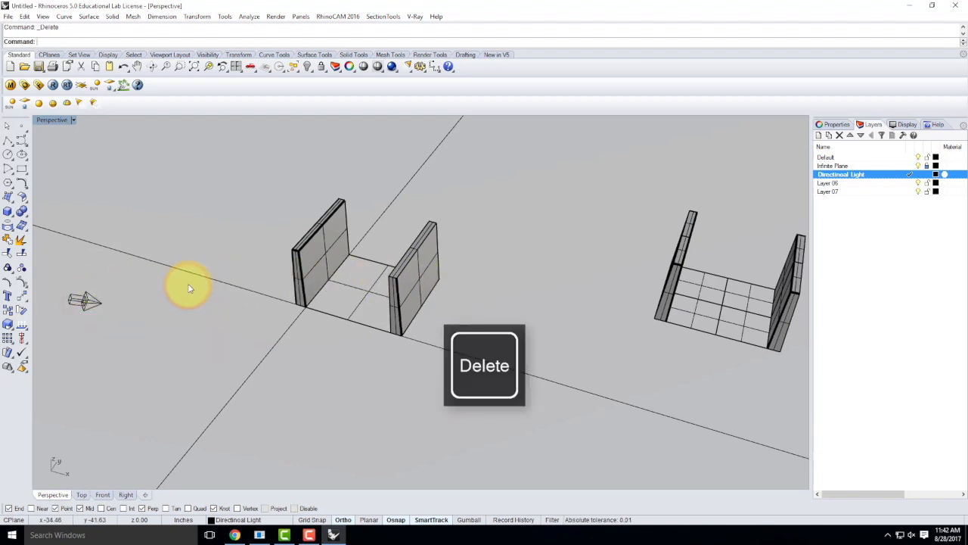
{"action": "double_click", "coordinate": [853, 157]}
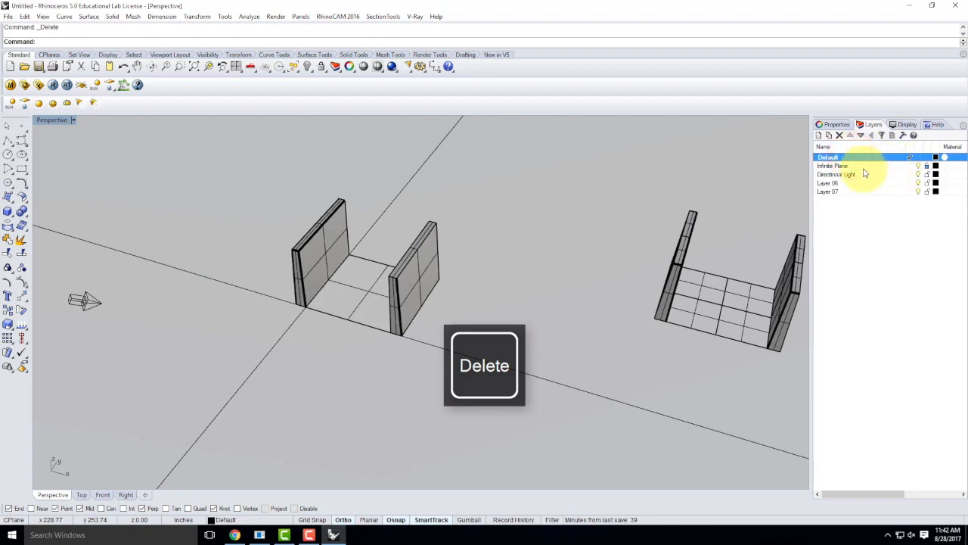
Step: Window-select every part of the U-shaped section and show all four viewports
{"action": "left_click", "coordinate": [929, 174]}
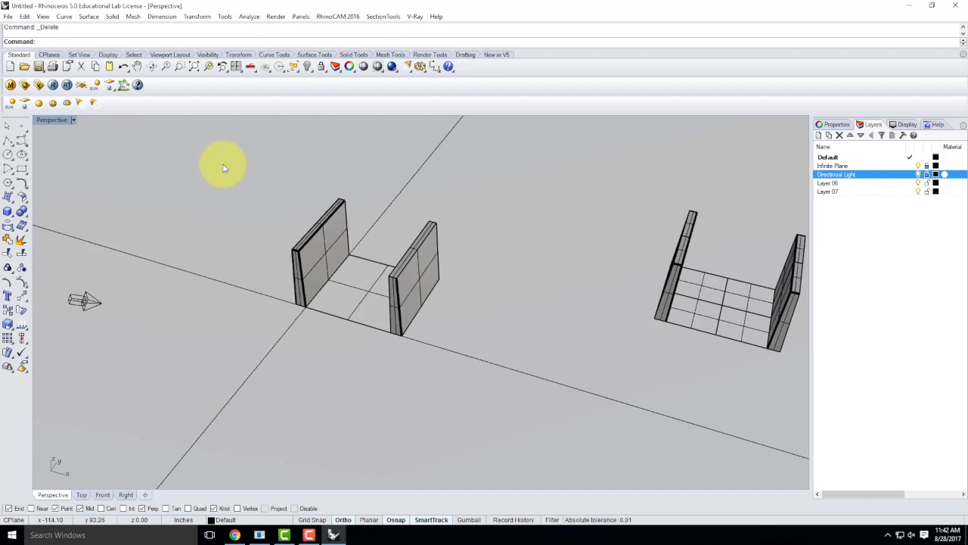
{"action": "left_click", "coordinate": [342, 307]}
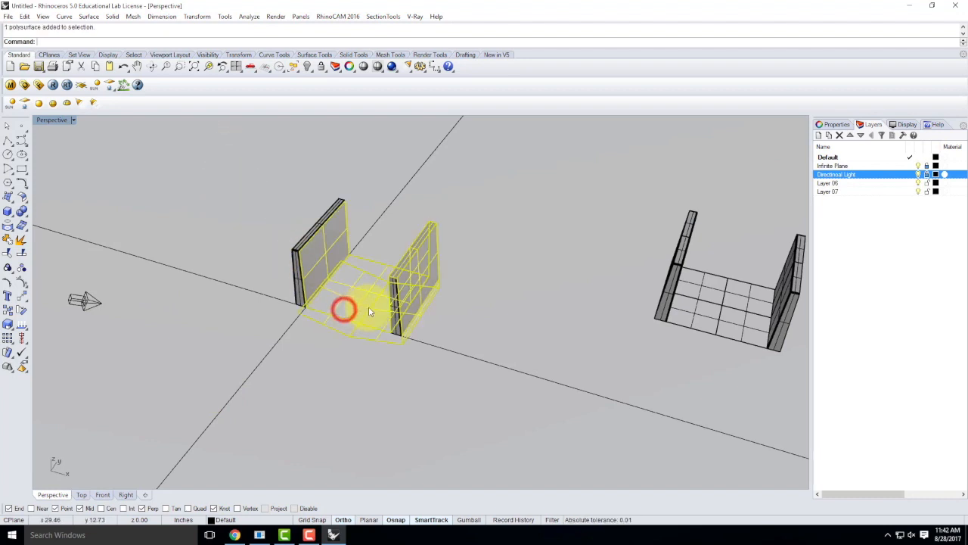
{"action": "left_click", "coordinate": [333, 367]}
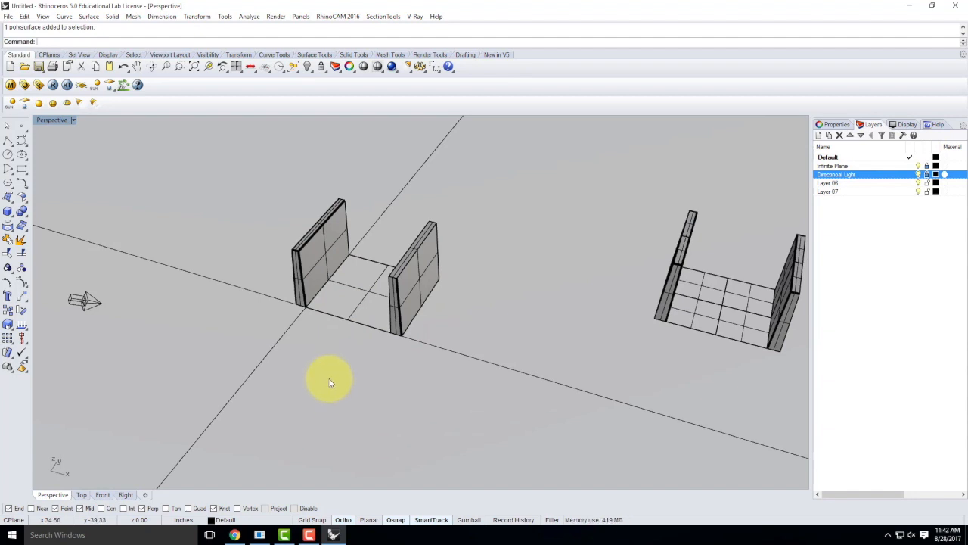
{"action": "left_click_drag", "start_coordinate": [234, 150], "coordinate": [530, 399]}
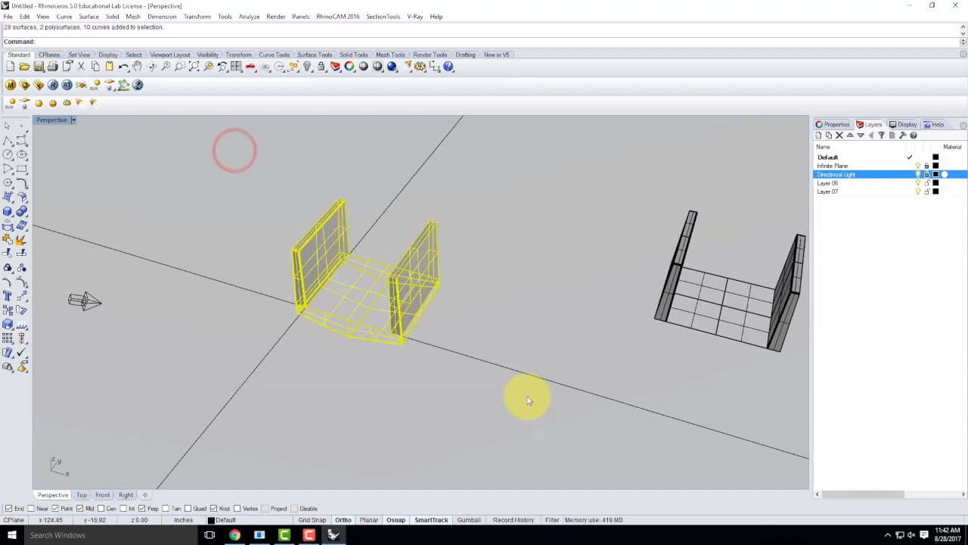
{"action": "double_click", "coordinate": [54, 119]}
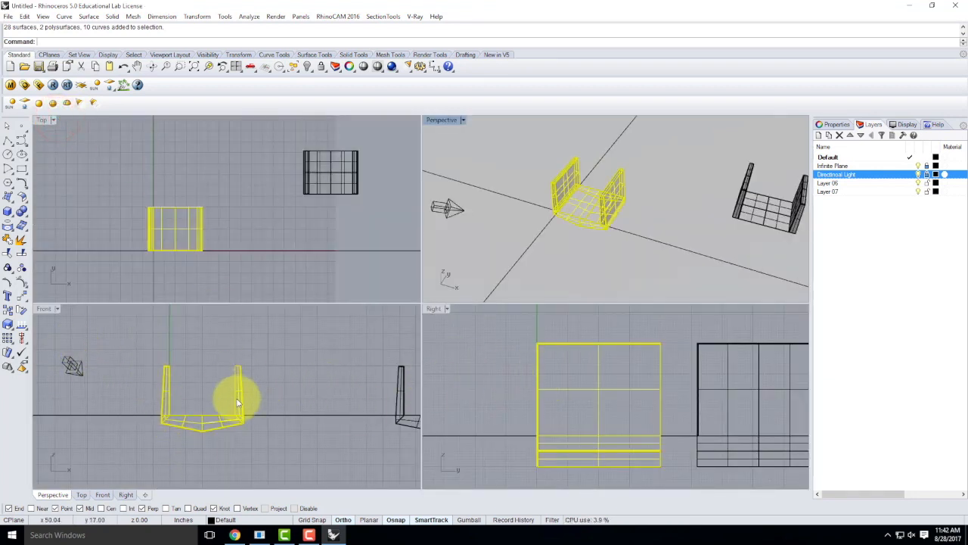
Step: Move the section upward above the ground line in Front, then maximize Perspective
{"action": "type", "text": "mo"}
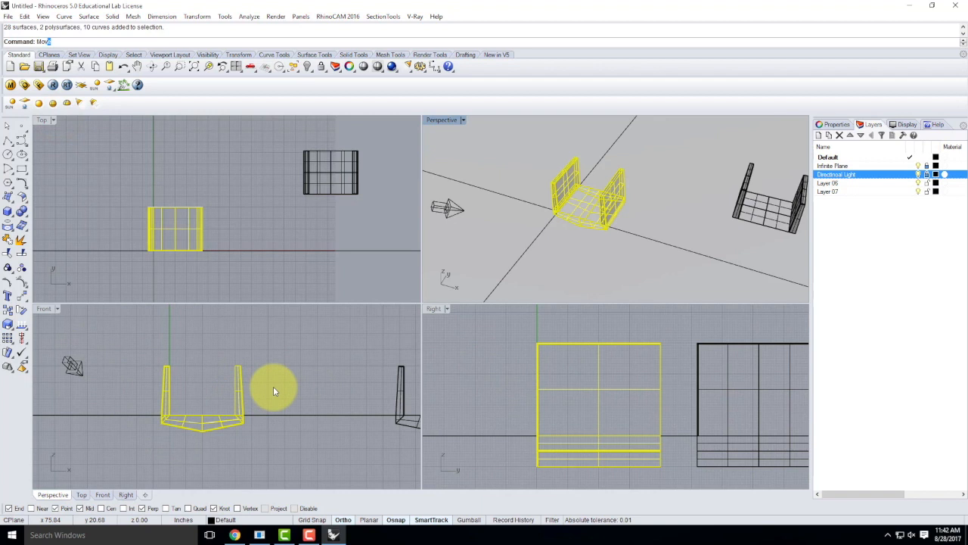
{"action": "key", "text": "Return"}
{"action": "left_click", "coordinate": [283, 394]}
{"action": "left_click", "coordinate": [286, 361]}
{"action": "left_click", "coordinate": [573, 221]}
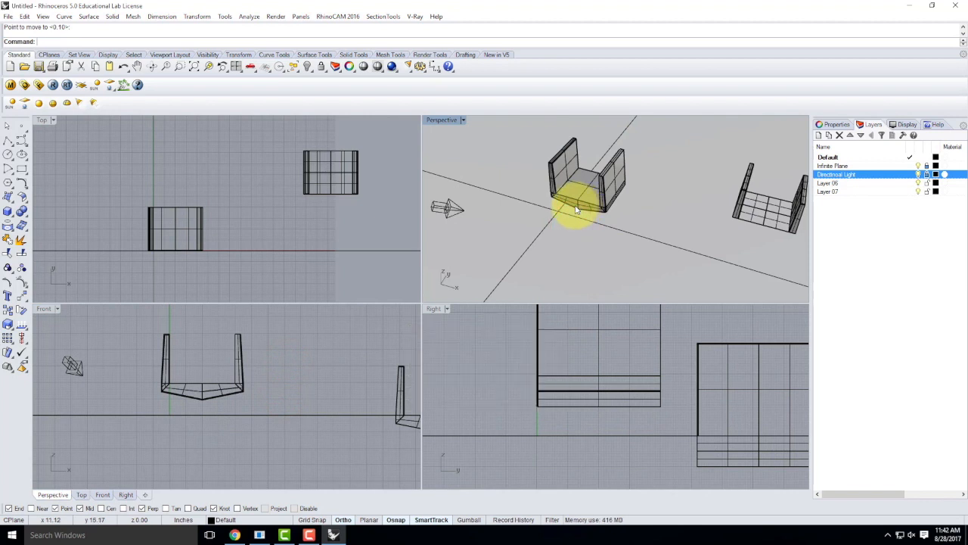
{"action": "left_click_drag", "start_coordinate": [134, 323], "coordinate": [320, 440]}
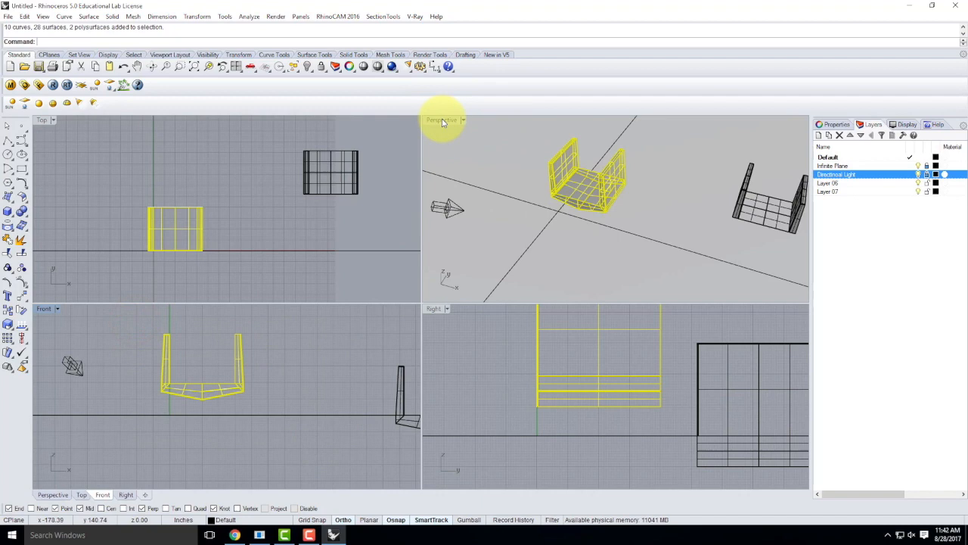
{"action": "double_click", "coordinate": [442, 120]}
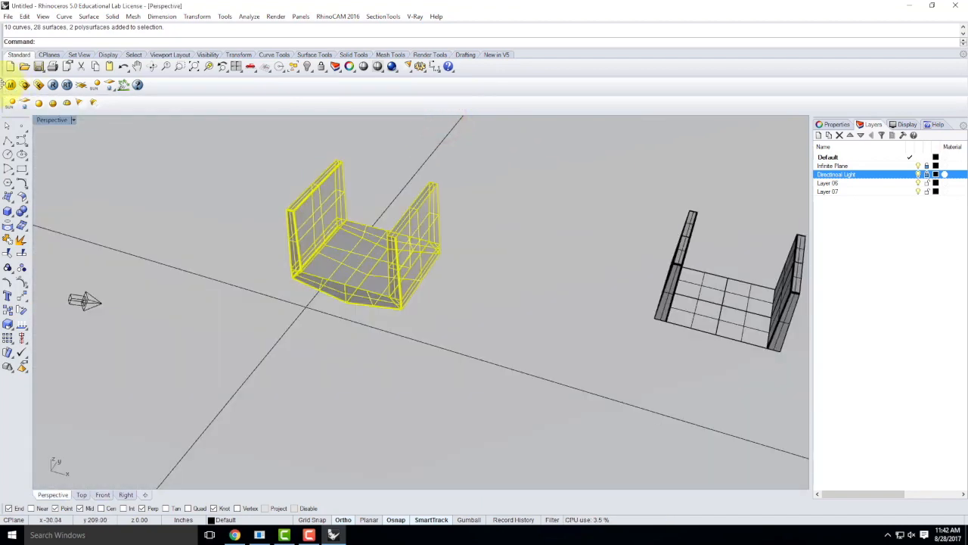
Step: Load Concrete - Basic.vismat from the V-Ray Materials Concrete folder into scene materials
{"action": "left_click", "coordinate": [10, 86]}
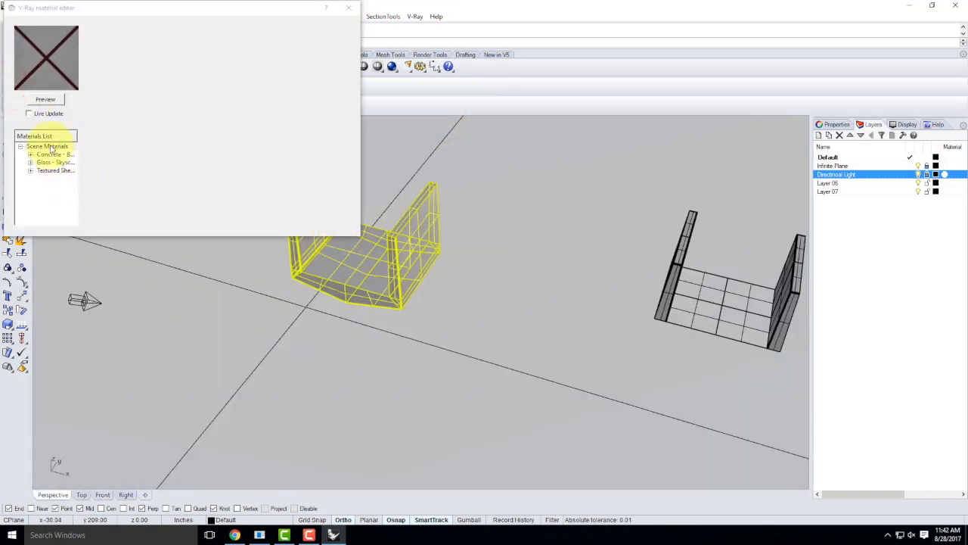
{"action": "right_click", "coordinate": [47, 145]}
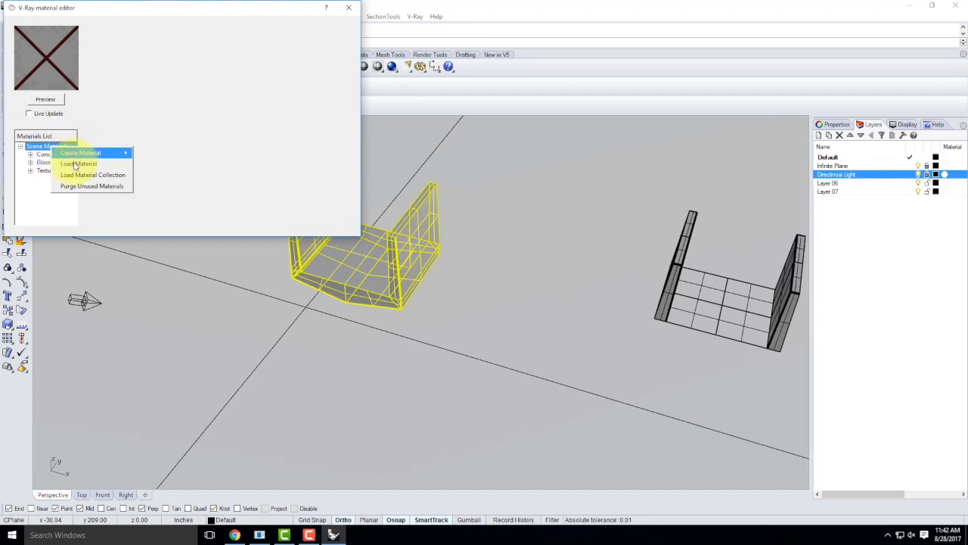
{"action": "left_click", "coordinate": [71, 164]}
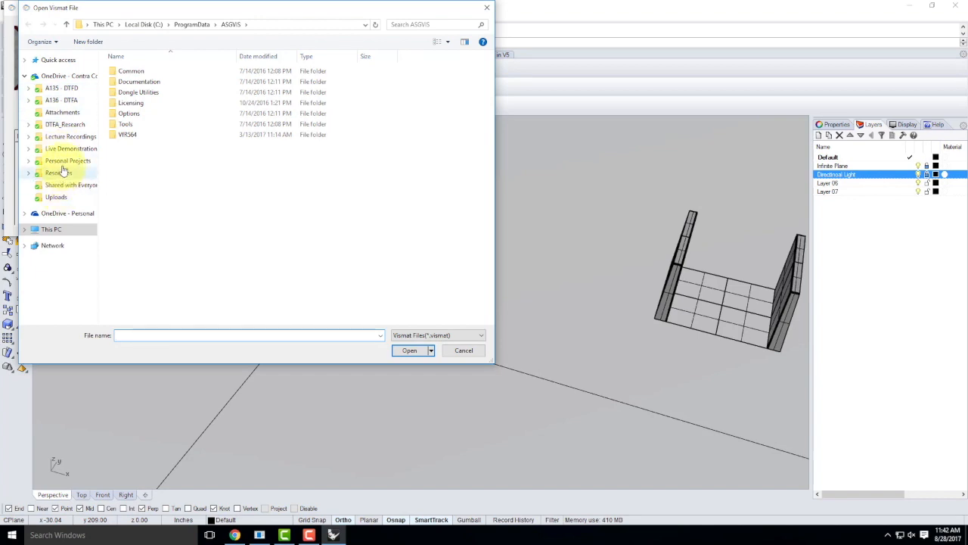
{"action": "left_click", "coordinate": [59, 173]}
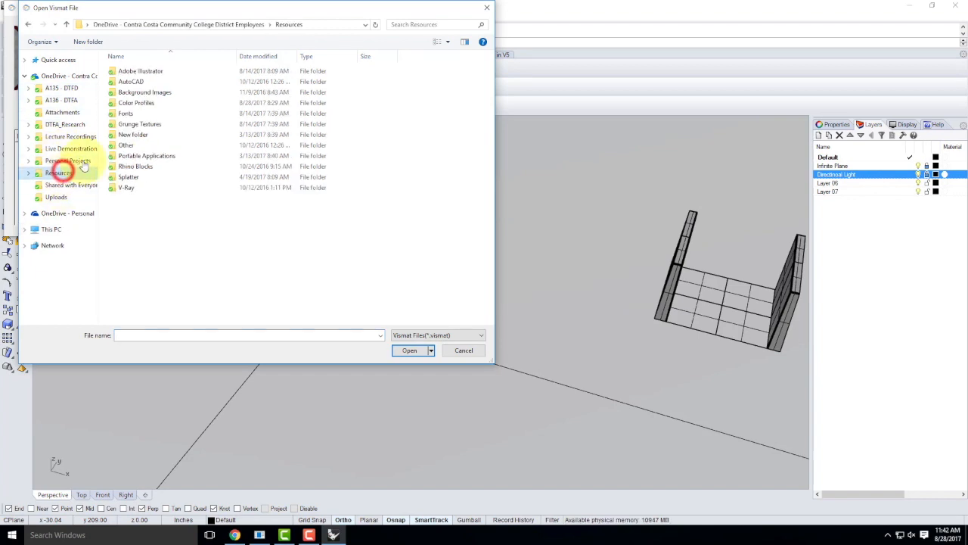
{"action": "double_click", "coordinate": [127, 187]}
{"action": "double_click", "coordinate": [140, 103]}
{"action": "double_click", "coordinate": [140, 104]}
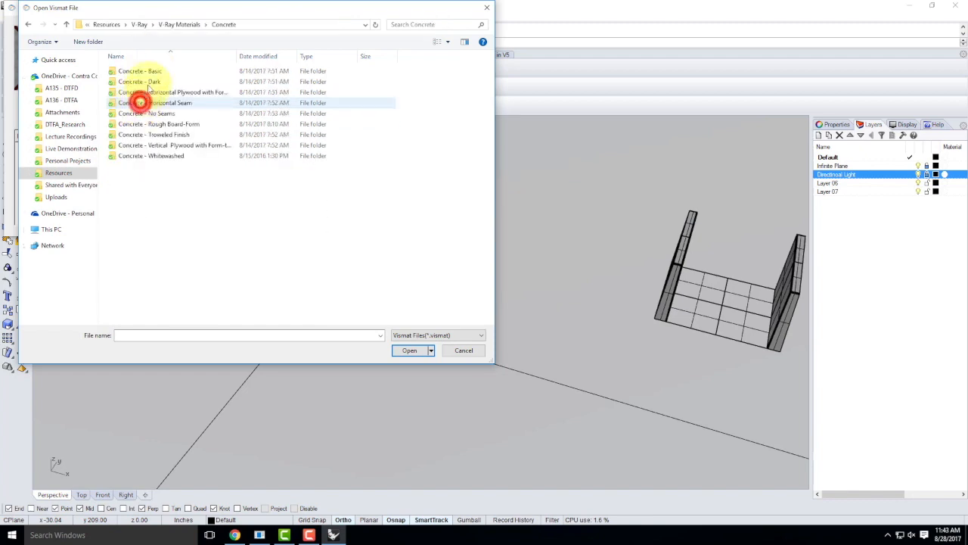
{"action": "left_click", "coordinate": [155, 71]}
{"action": "double_click", "coordinate": [155, 71]}
{"action": "left_click", "coordinate": [155, 71]}
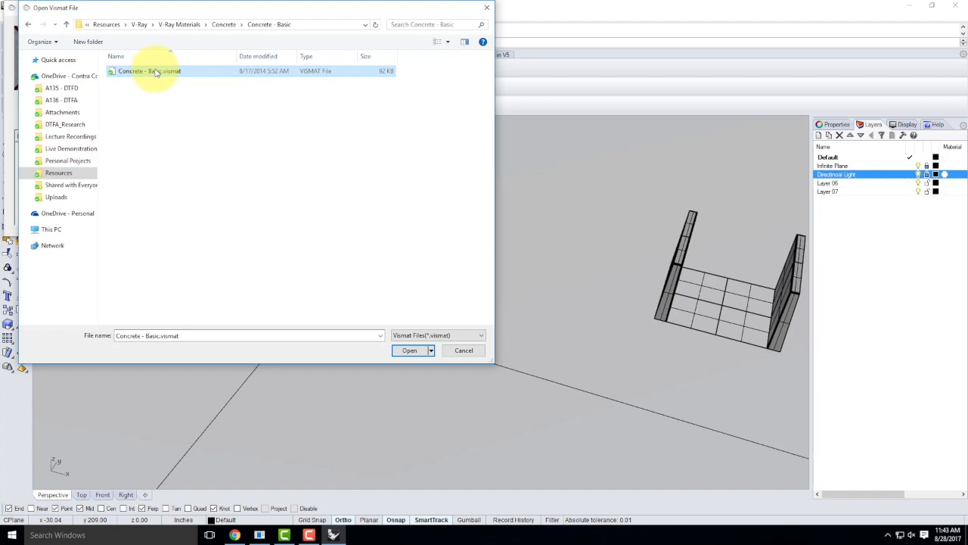
{"action": "left_click", "coordinate": [409, 351]}
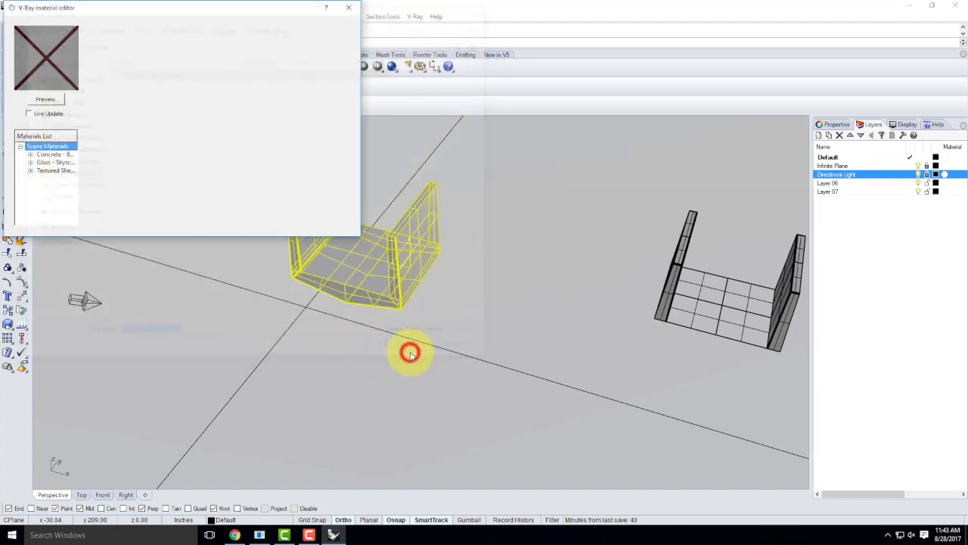
Step: Preview the concrete material, apply it to the selected section and close the editor
{"action": "left_click", "coordinate": [56, 158]}
{"action": "left_click", "coordinate": [46, 100]}
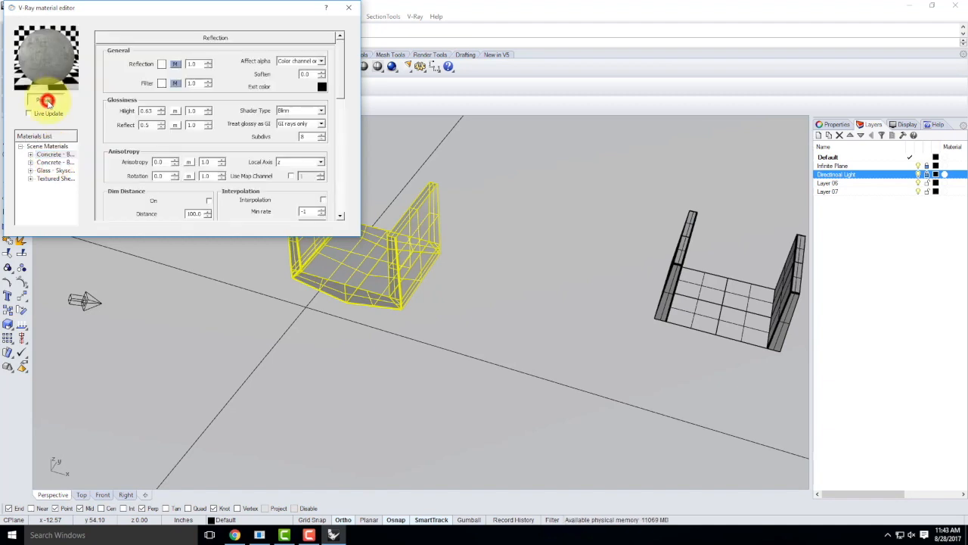
{"action": "right_click", "coordinate": [57, 157]}
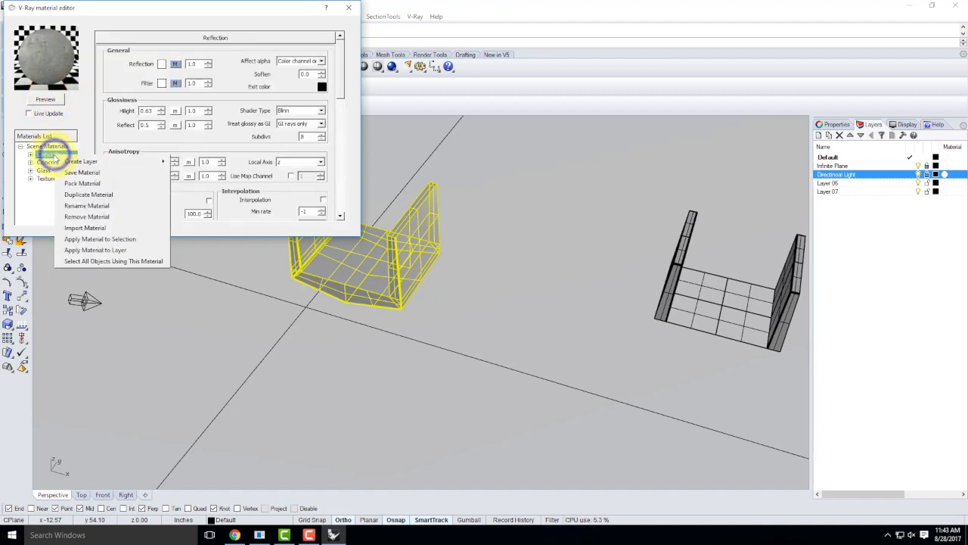
{"action": "left_click", "coordinate": [125, 241]}
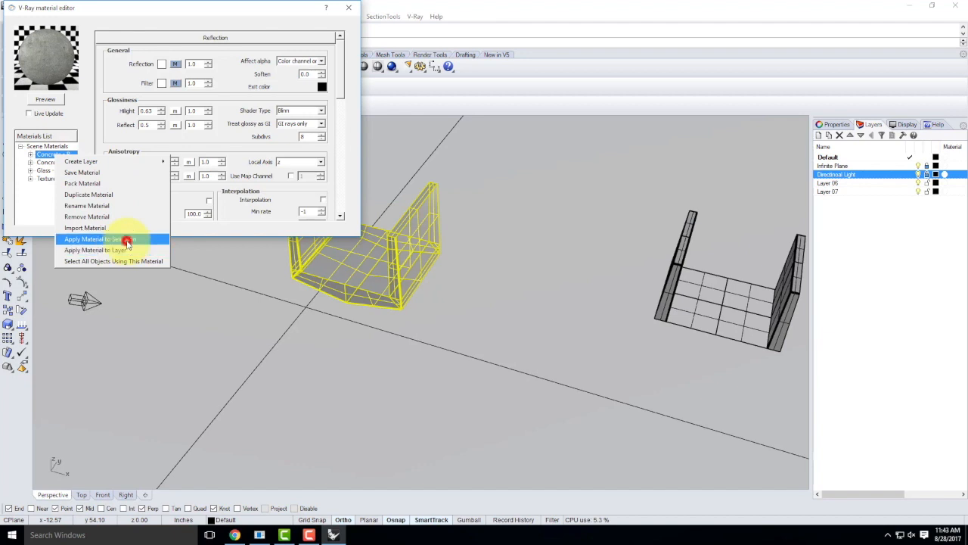
{"action": "left_click", "coordinate": [350, 8]}
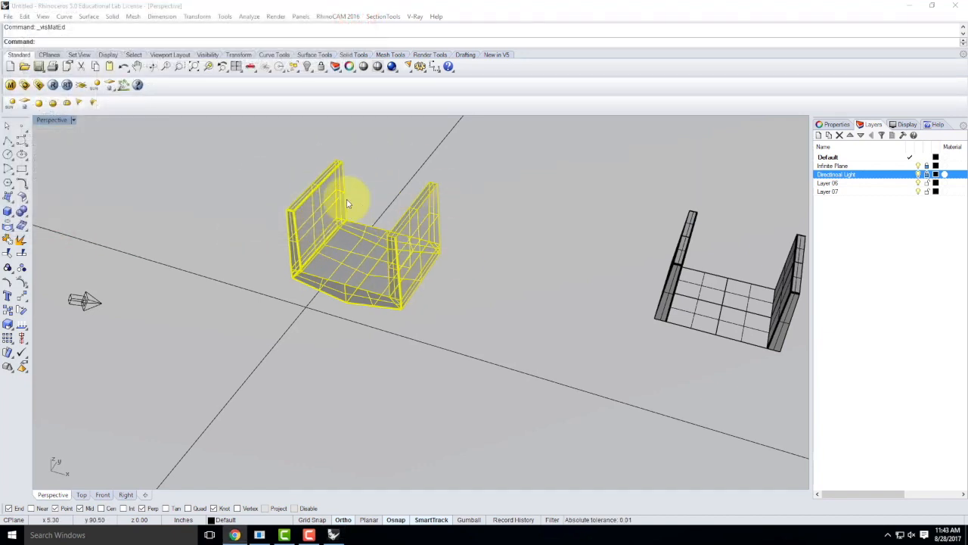
Step: Switch the Perspective viewport to Rendered display and orbit closer to the concrete deck
{"action": "left_click", "coordinate": [74, 121]}
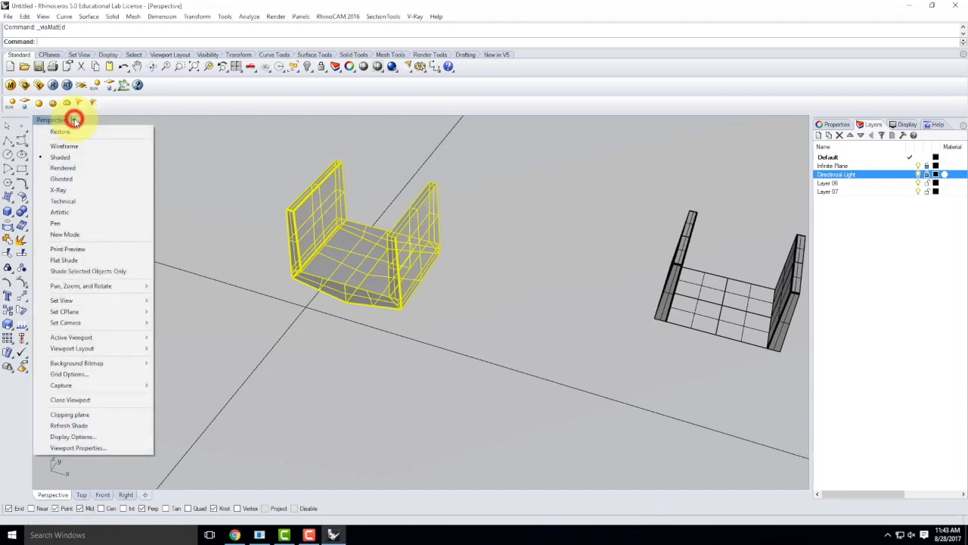
{"action": "left_click", "coordinate": [64, 168]}
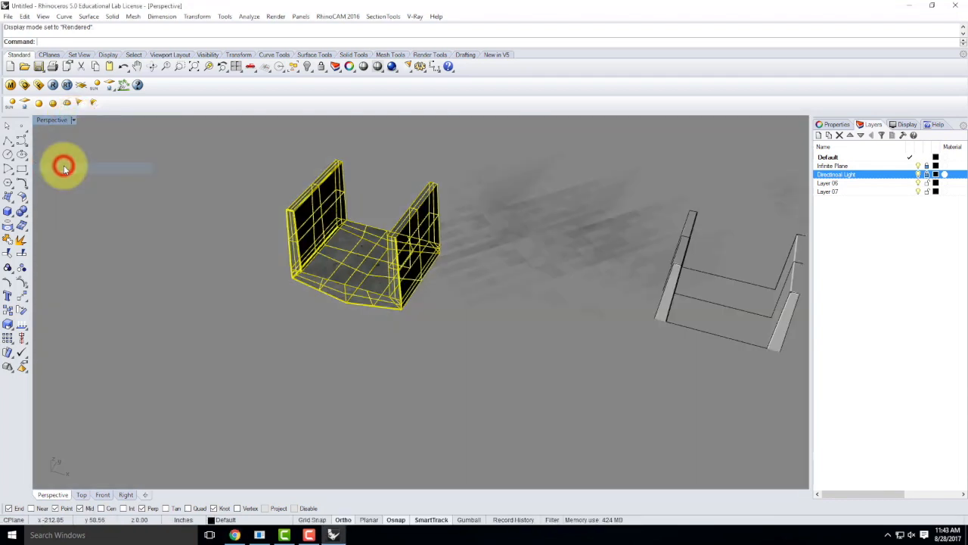
{"action": "left_click", "coordinate": [516, 184]}
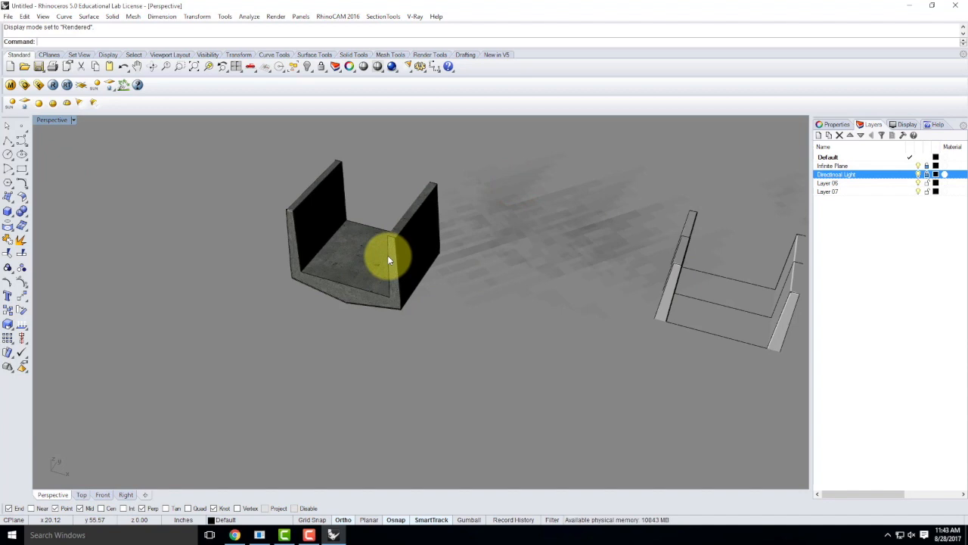
{"action": "scroll", "coordinate": [409, 180], "scroll_direction": "up", "scroll_amount": 4}
{"action": "right_click_drag", "start_coordinate": [446, 257], "coordinate": [381, 285]}
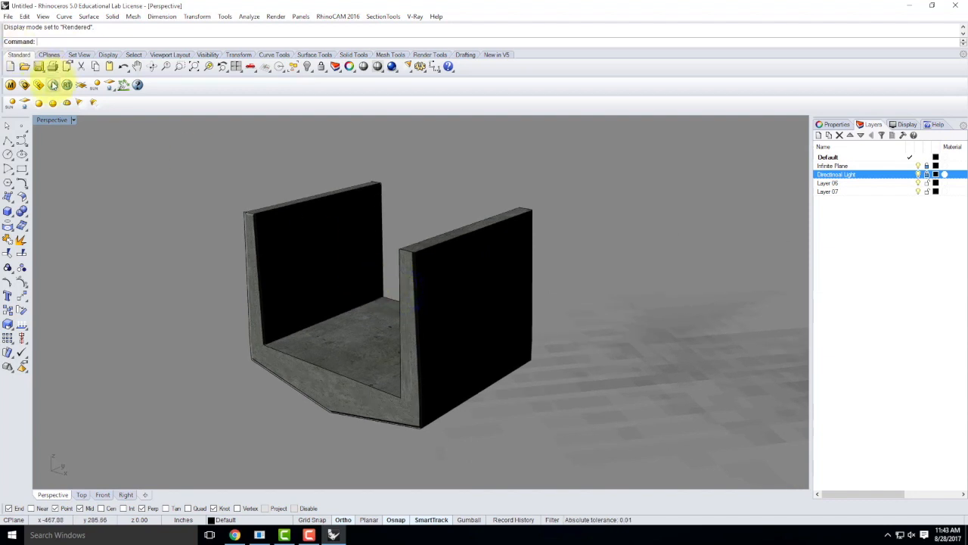
Step: Render the scene with V-Ray, then close the frame buffer and progress windows
{"action": "left_click", "coordinate": [53, 85]}
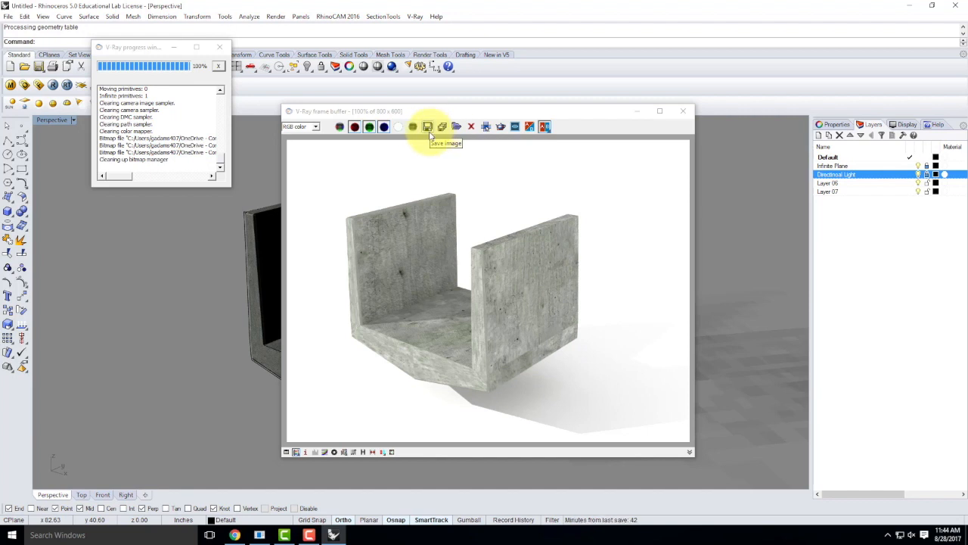
{"action": "left_click", "coordinate": [683, 111]}
{"action": "left_click", "coordinate": [219, 47]}
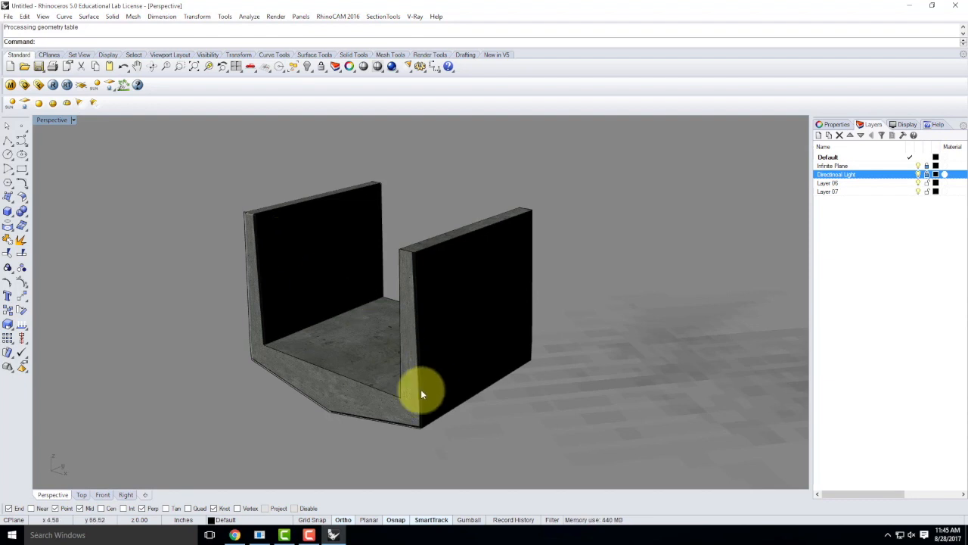
{"action": "left_click", "coordinate": [309, 534]}
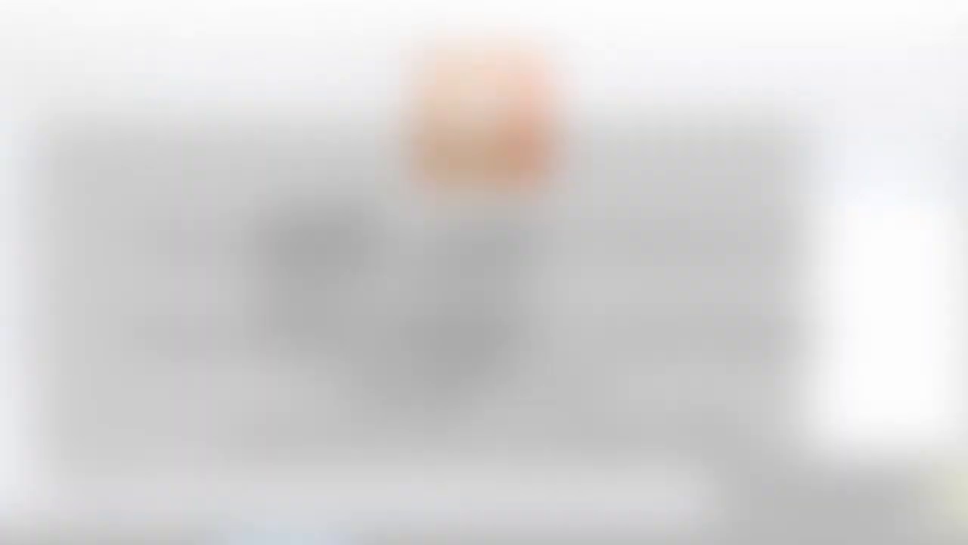